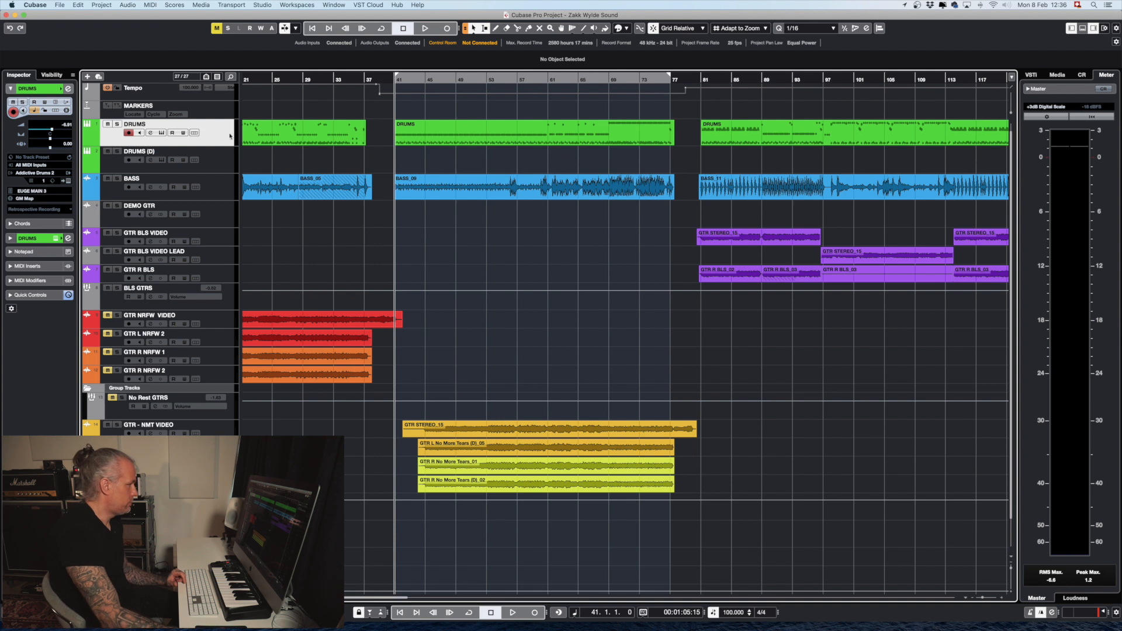
# Step: Open the Addictive Drums 2 instrument of the DRUMS track and browse its presets, keeping EUGE MAIN 3
pyautogui.click(162, 134)
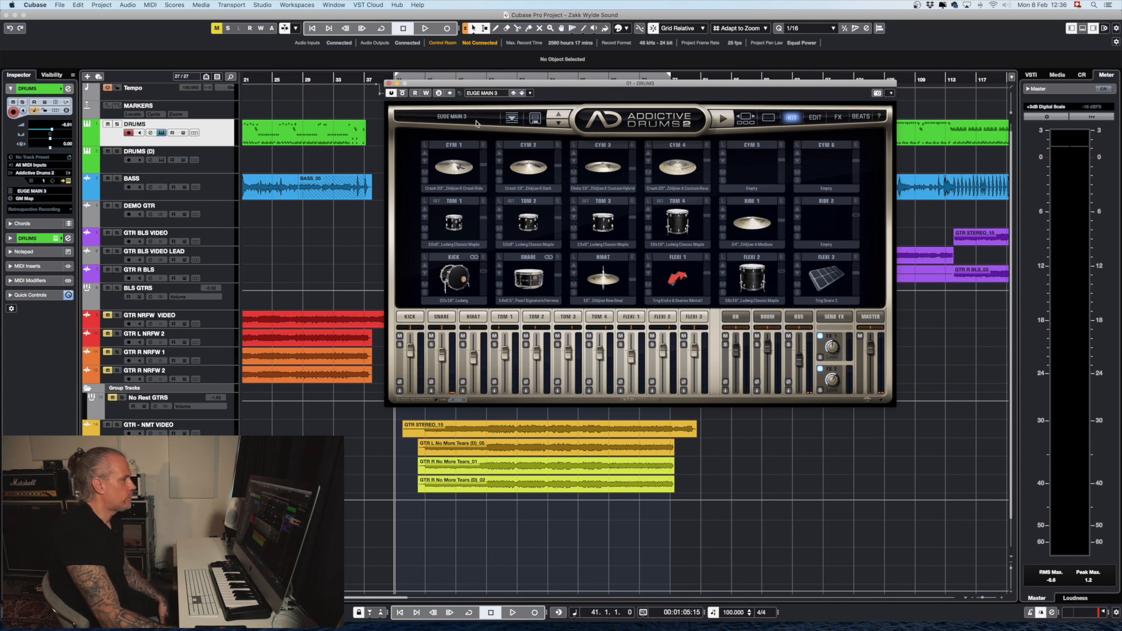
pyautogui.click(506, 120)
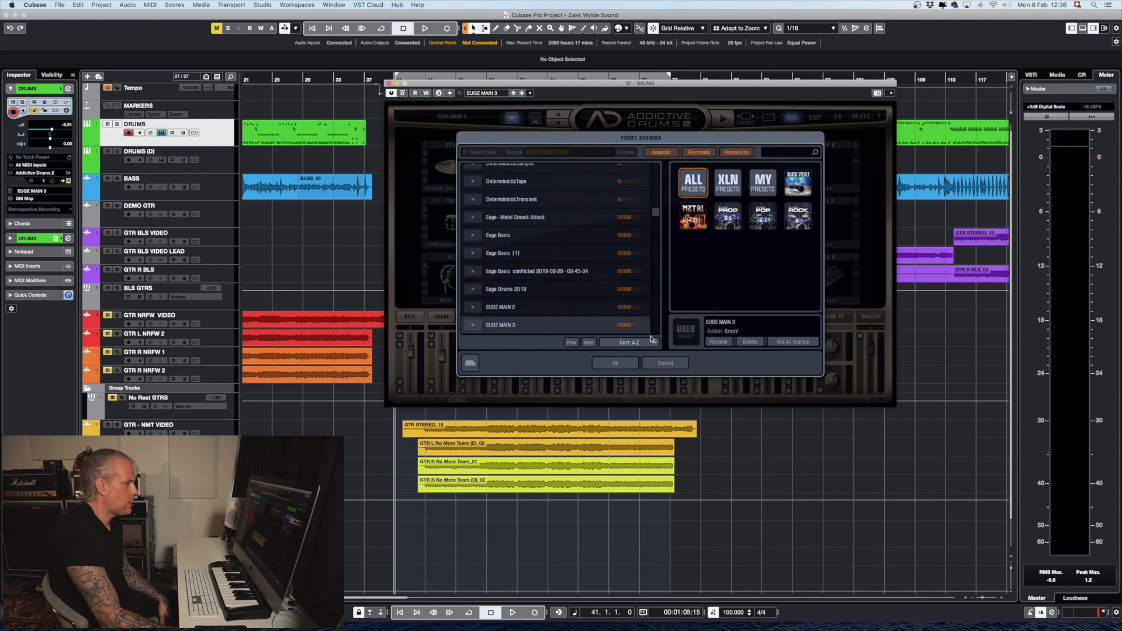
pyautogui.click(617, 362)
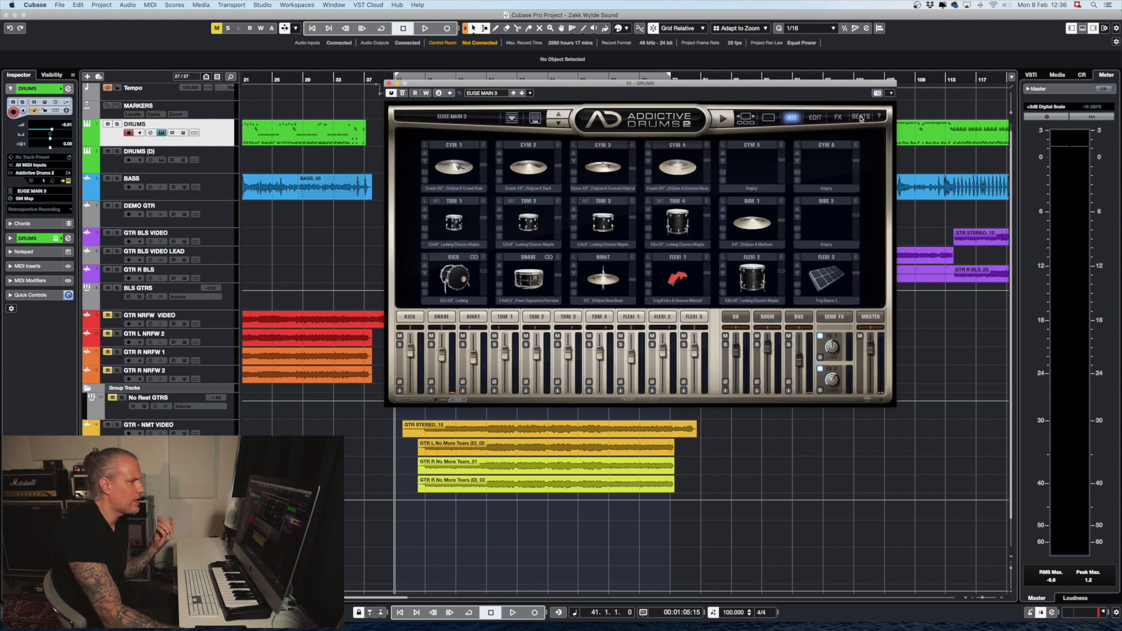
# Step: View the drum instrument's kit gallery and its beats library, including the available library filter options
pyautogui.click(769, 117)
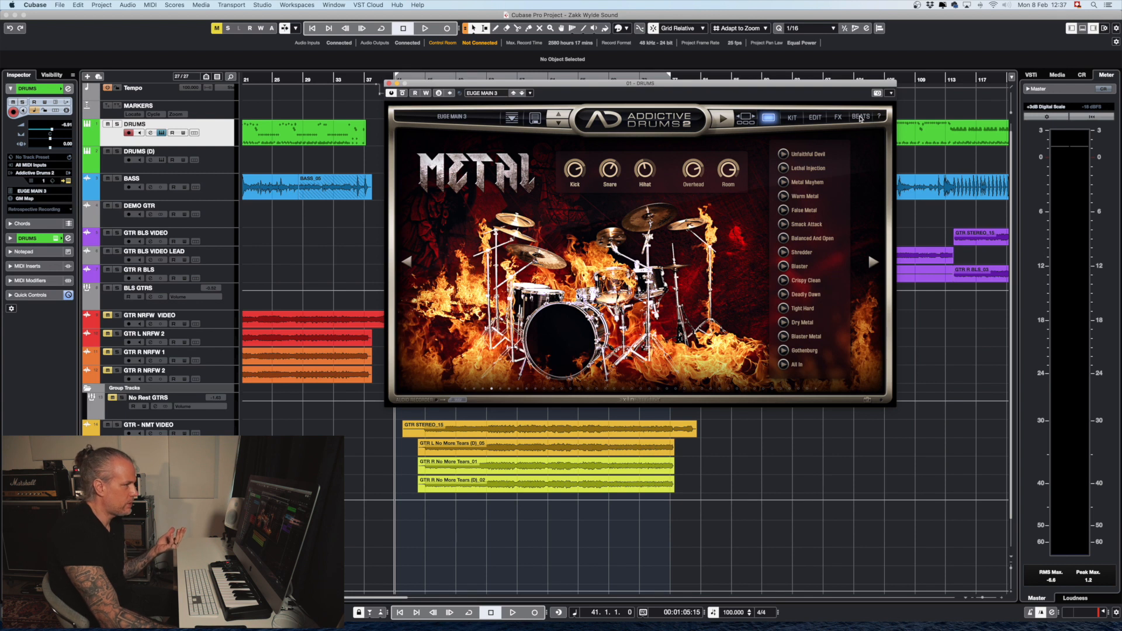
pyautogui.click(862, 116)
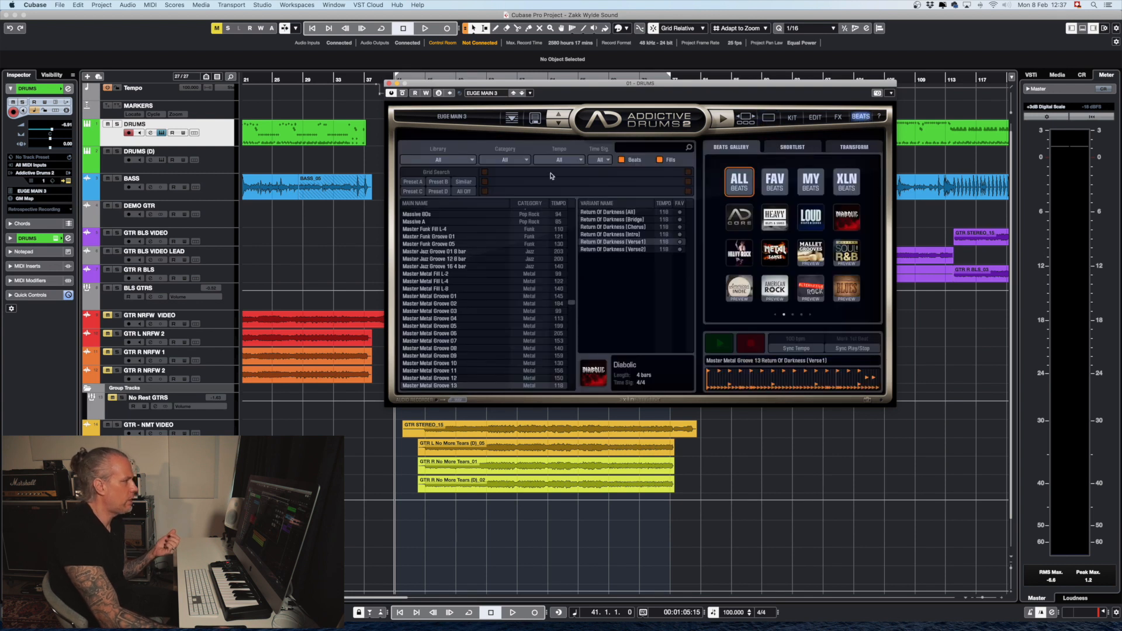
pyautogui.click(463, 161)
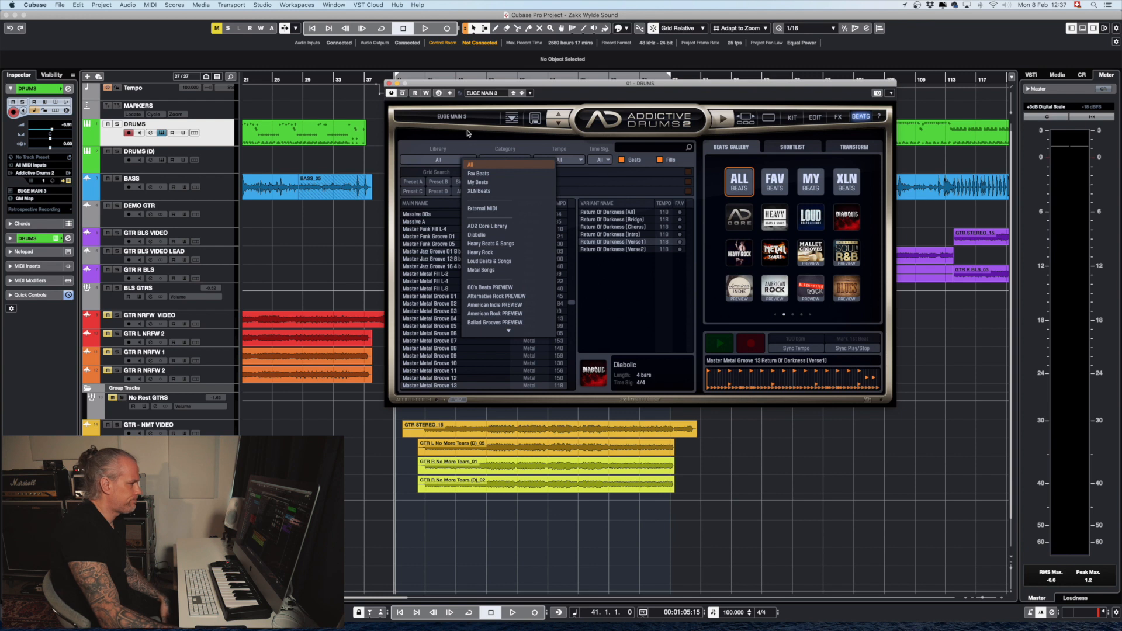
pyautogui.click(453, 142)
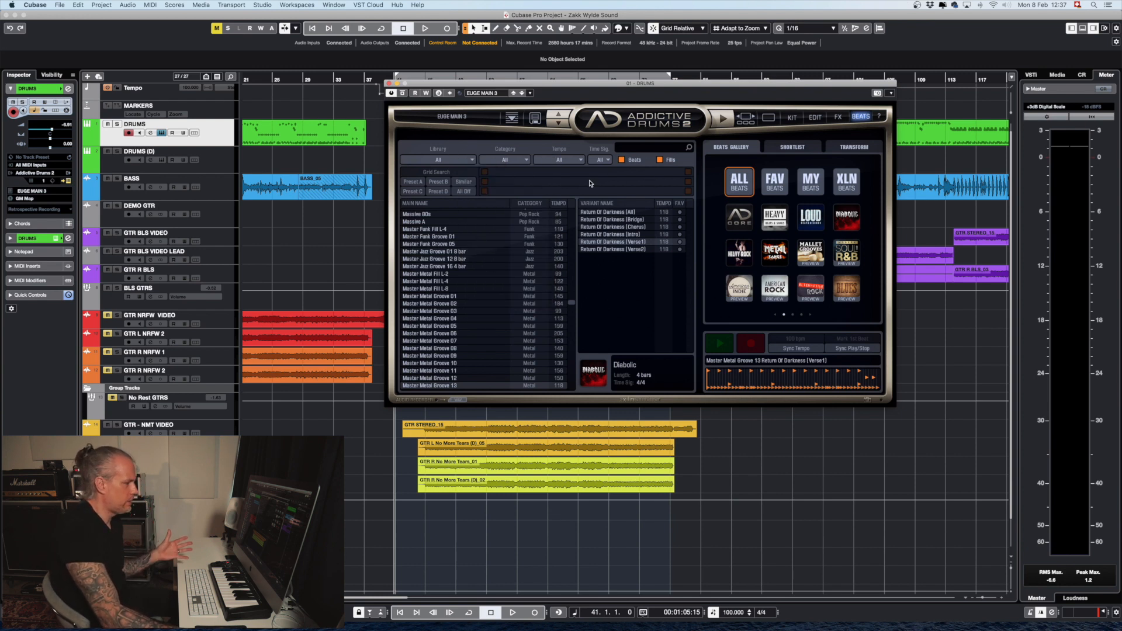
# Step: Uncover the arrangement and audition the song from bar 41, temporarily soloing the DRUMS track before stopping playback
pyautogui.moveTo(408, 83); pyautogui.dragTo(402, 209)
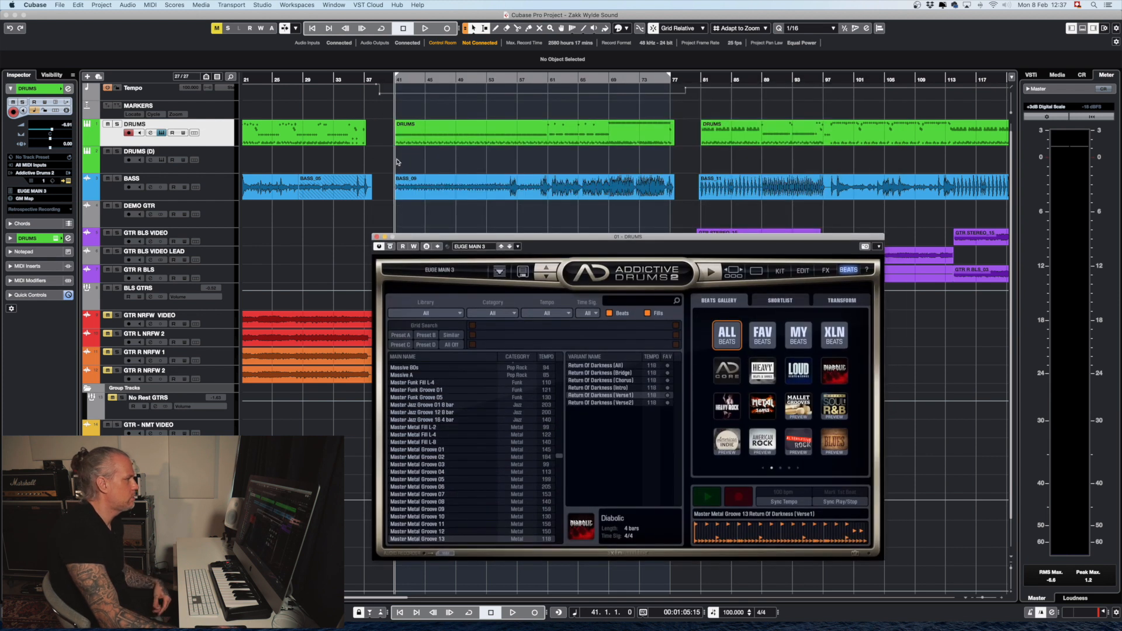
pyautogui.click(396, 78)
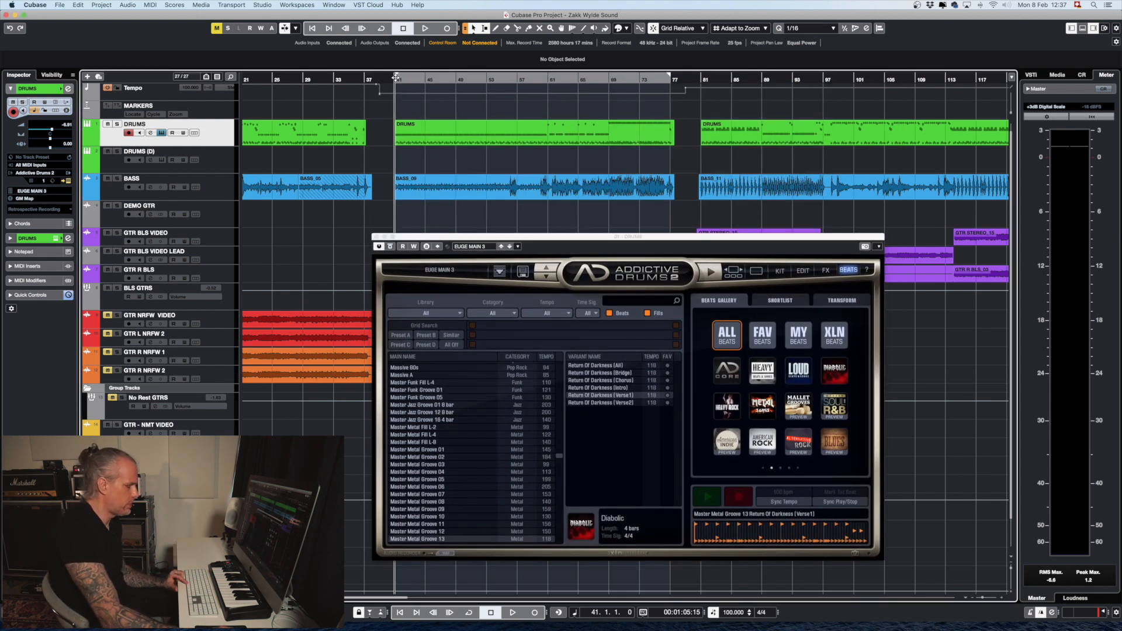
pyautogui.press('space')
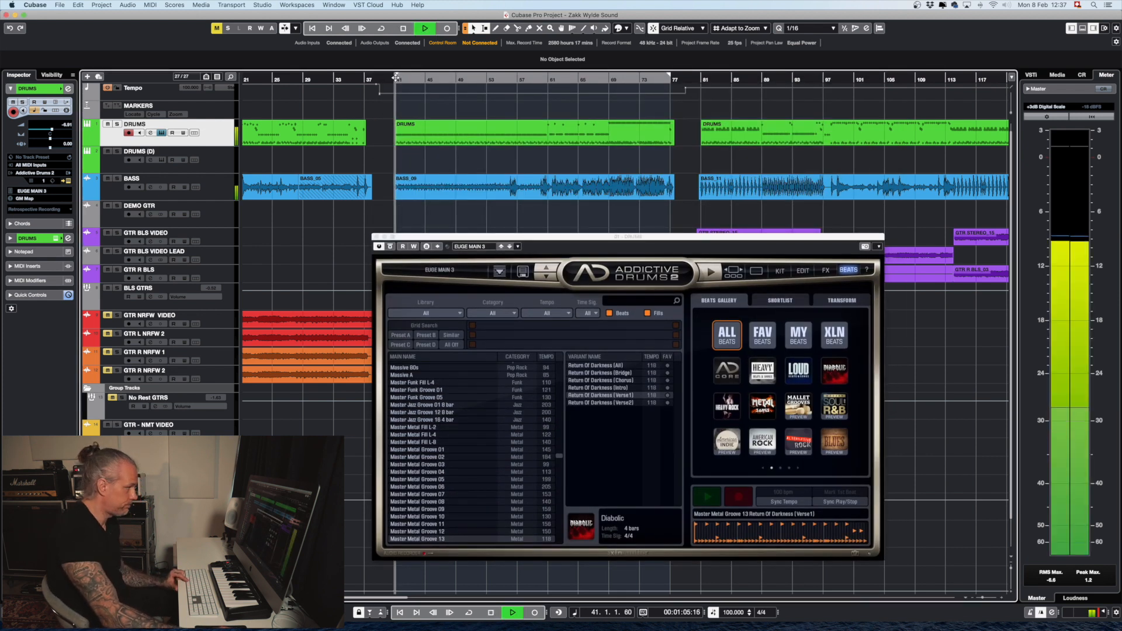
pyautogui.click(118, 125)
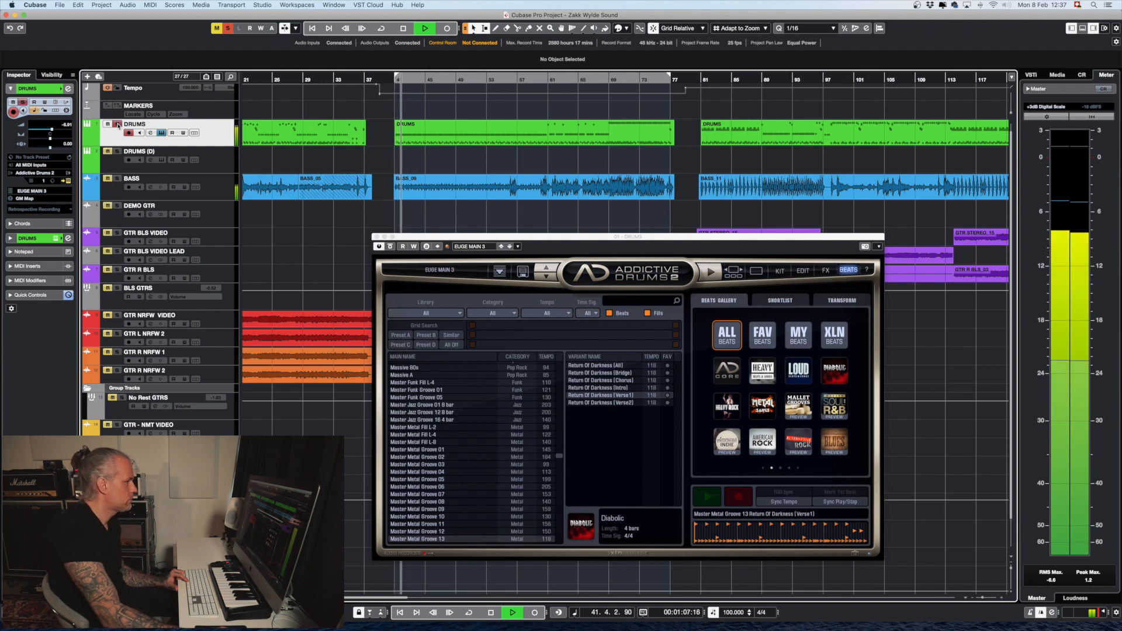
pyautogui.click(118, 124)
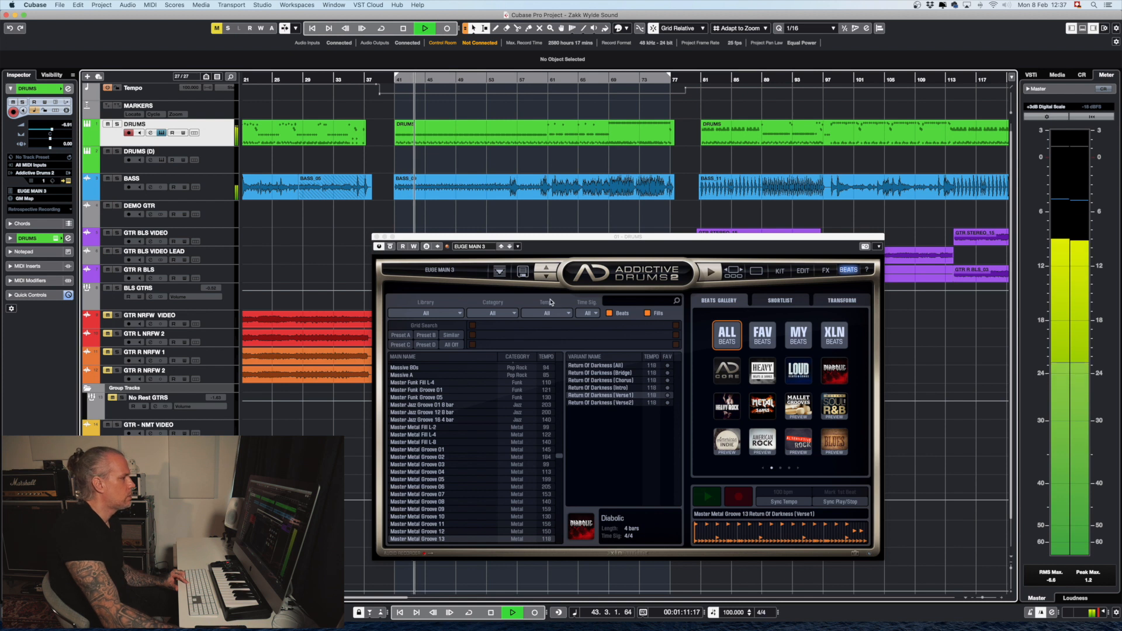
pyautogui.press('space')
# Step: Show the kit page of Addictive Drums 2, check the MixConsole briefly, and uncover the arrangement again
pyautogui.moveTo(553, 239); pyautogui.dragTo(535, 74)
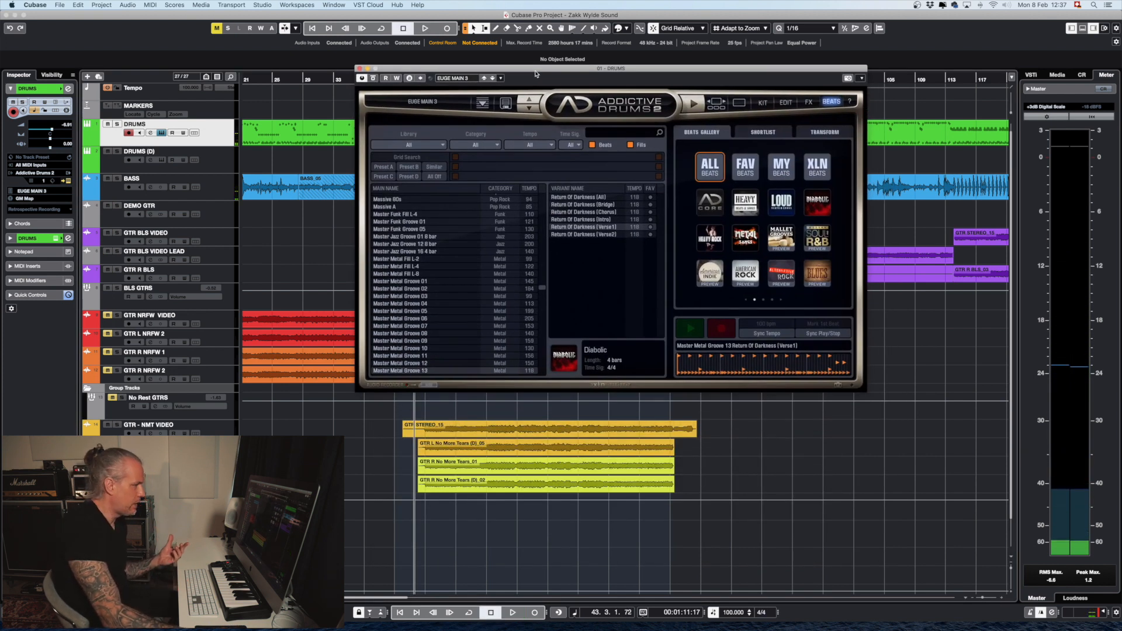
pyautogui.click(763, 103)
pyautogui.press('F3')
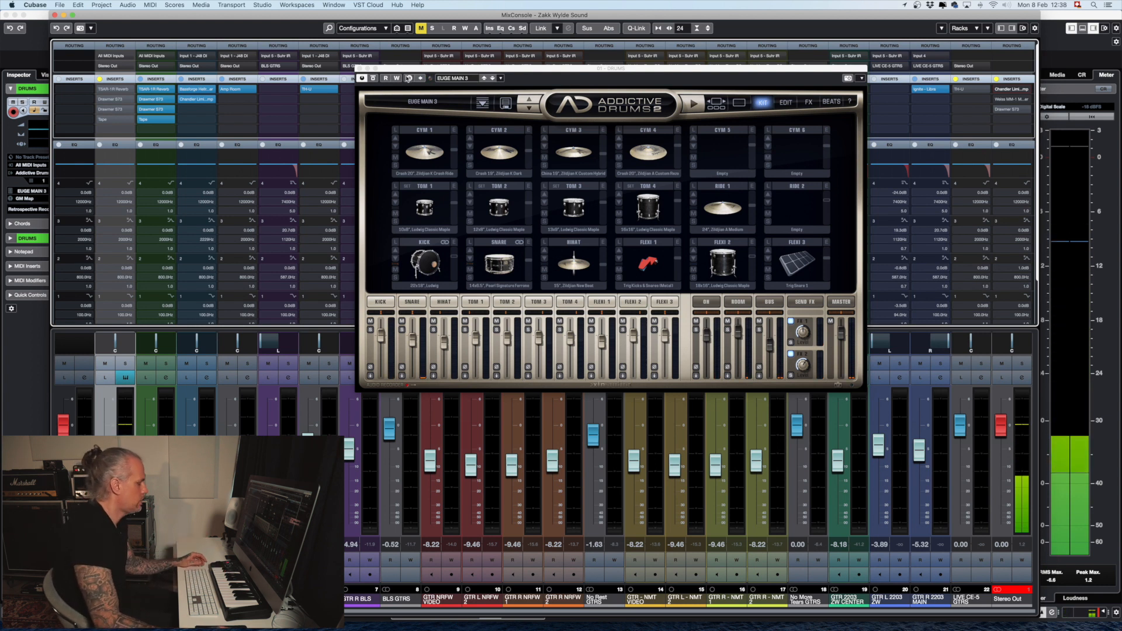
pyautogui.press('F3')
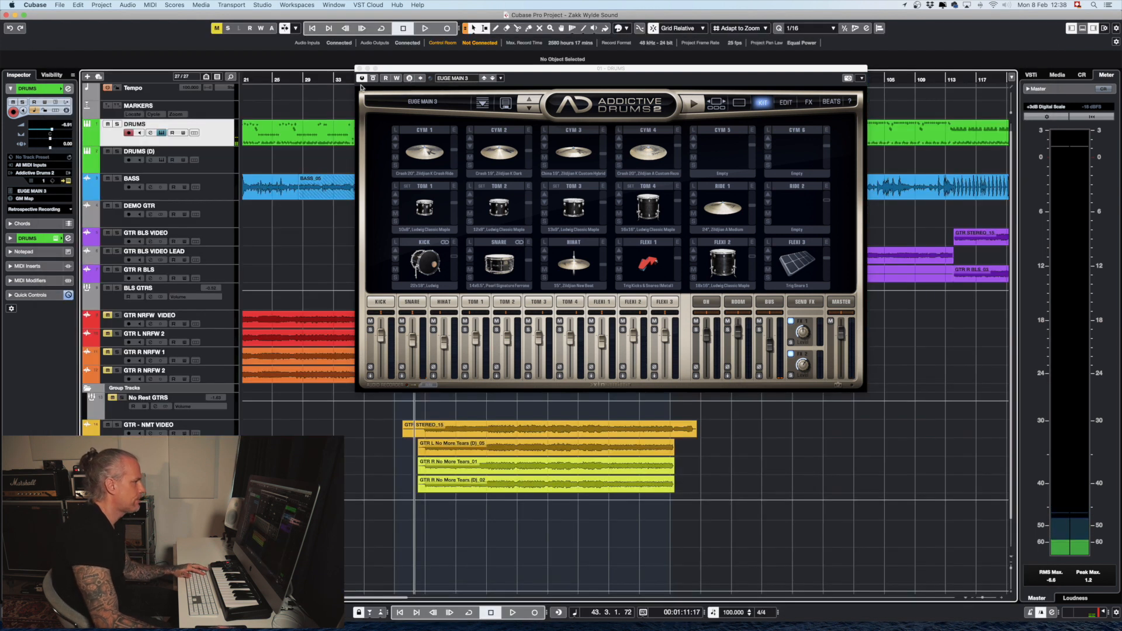
pyautogui.moveTo(464, 69); pyautogui.dragTo(408, 182)
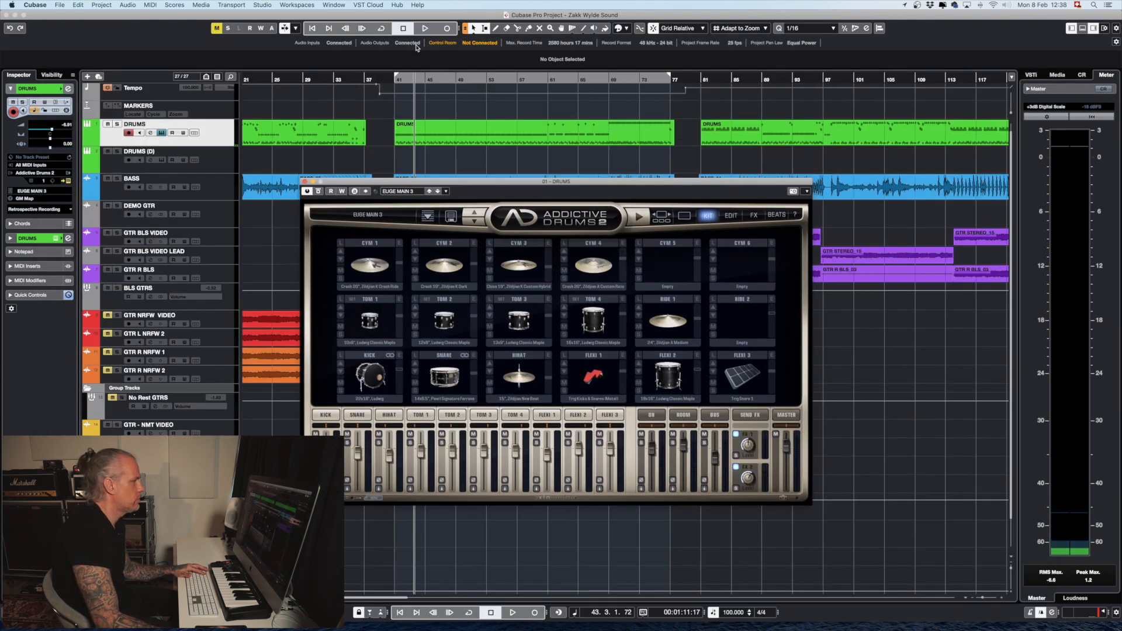
# Step: Close the drum instrument and record a kick and snare part on the DRUMS (D) track from bar 41 to about bar 57
pyautogui.click(396, 78)
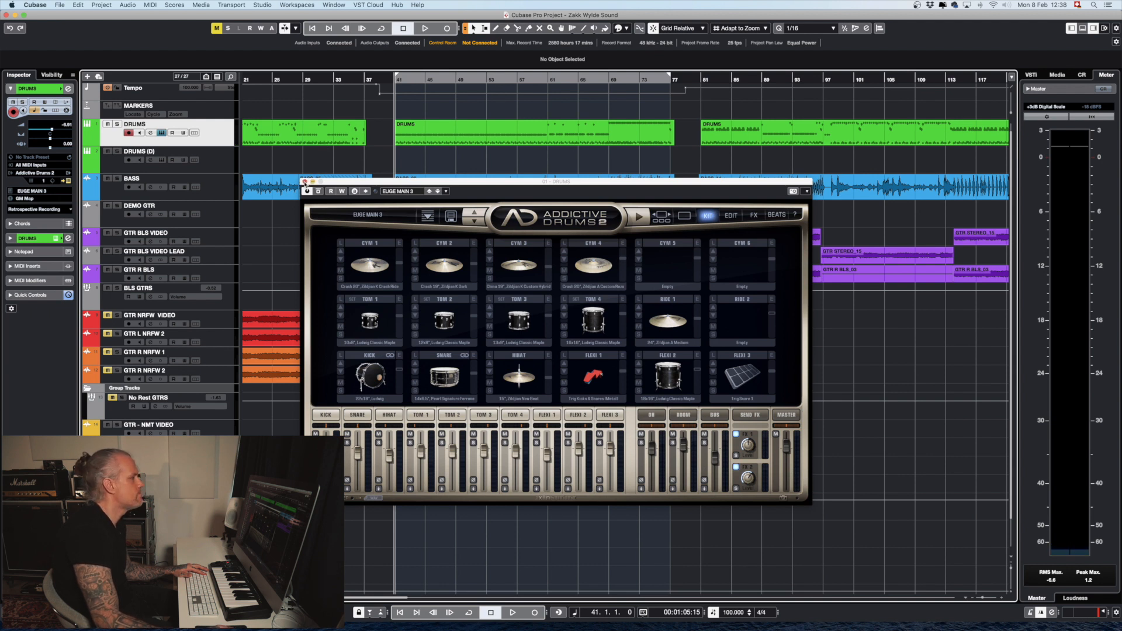
pyautogui.click(305, 183)
pyautogui.click(116, 165)
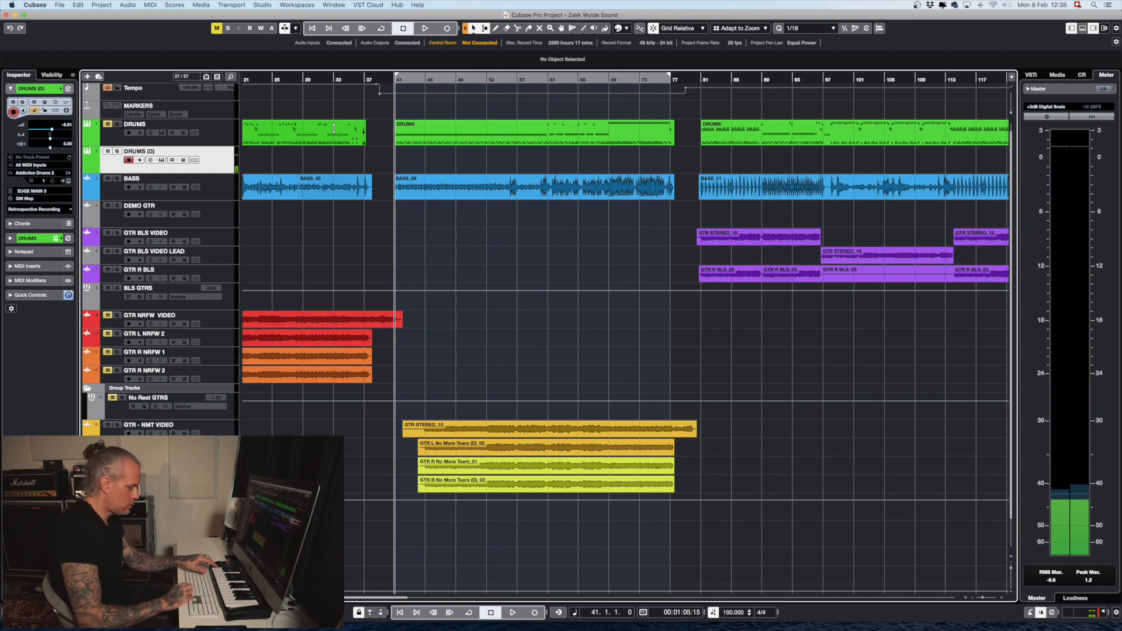
pyautogui.press('KP_Multiply')
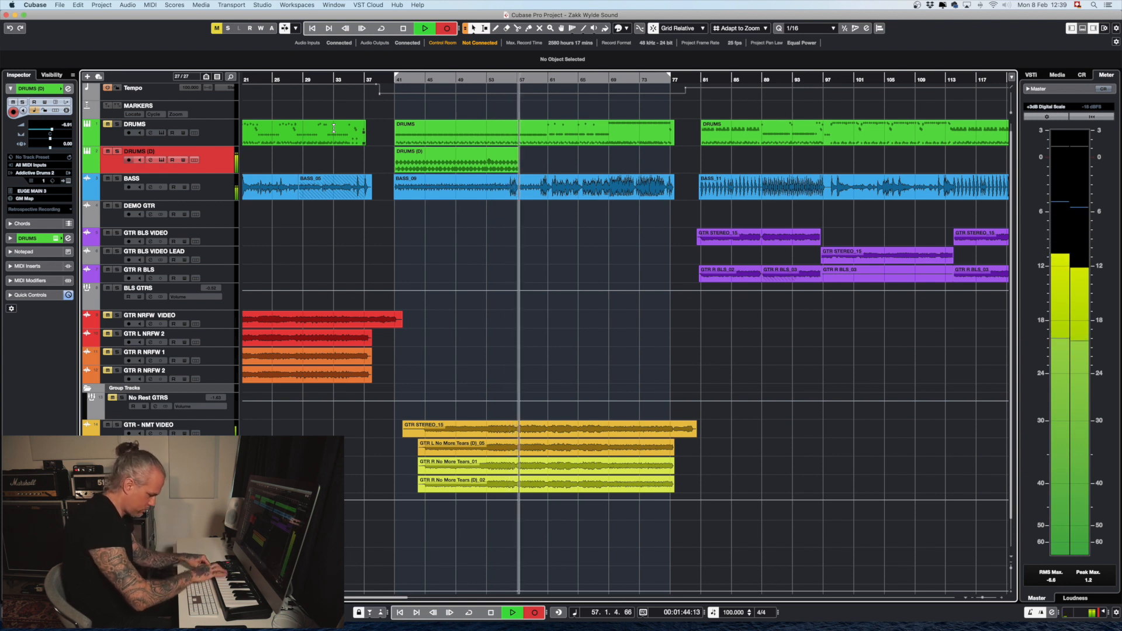
pyautogui.press('space')
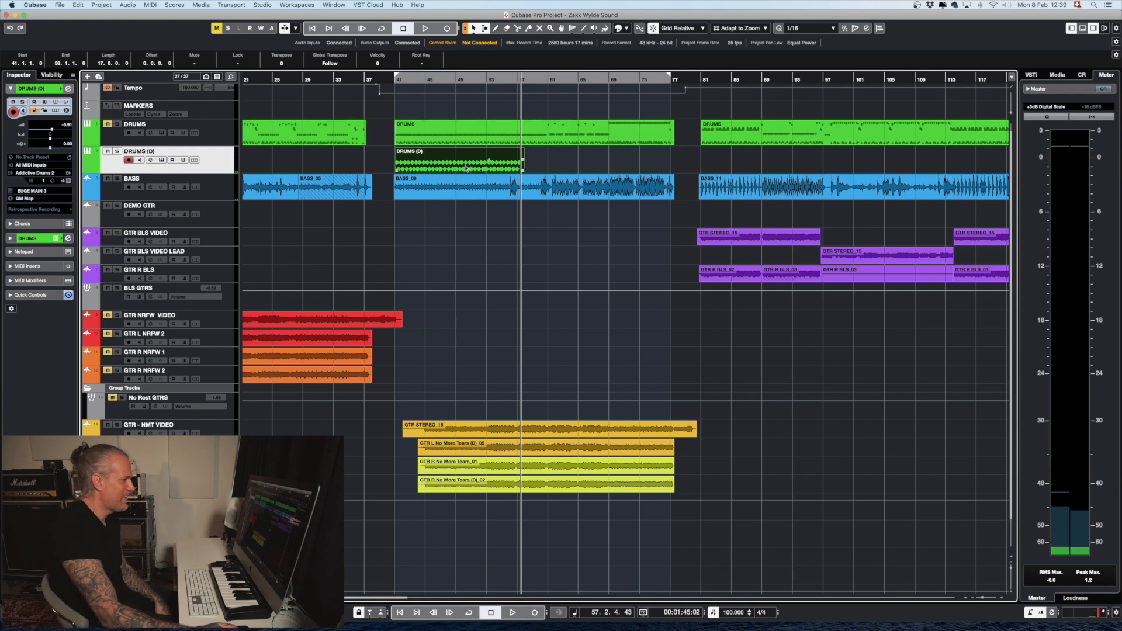
# Step: Open the recorded DRUMS (D) part in the Drum Editor and delete the stray SNARE KANTTI note at bar 53
pyautogui.doubleClick(440, 170)
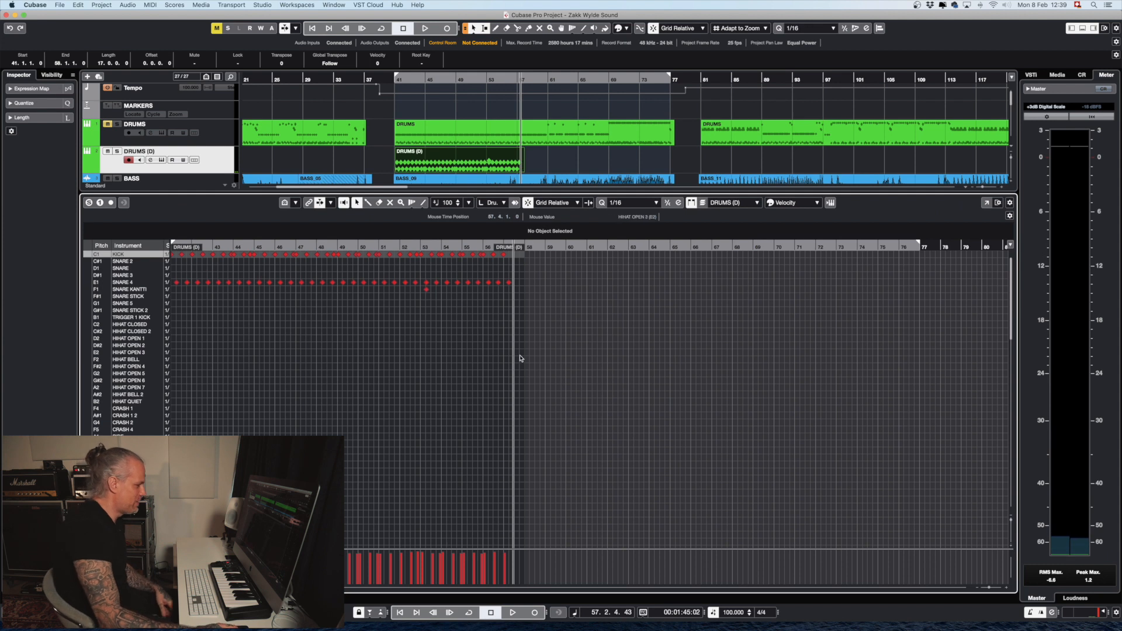
pyautogui.hscroll(-10, 527, 358)
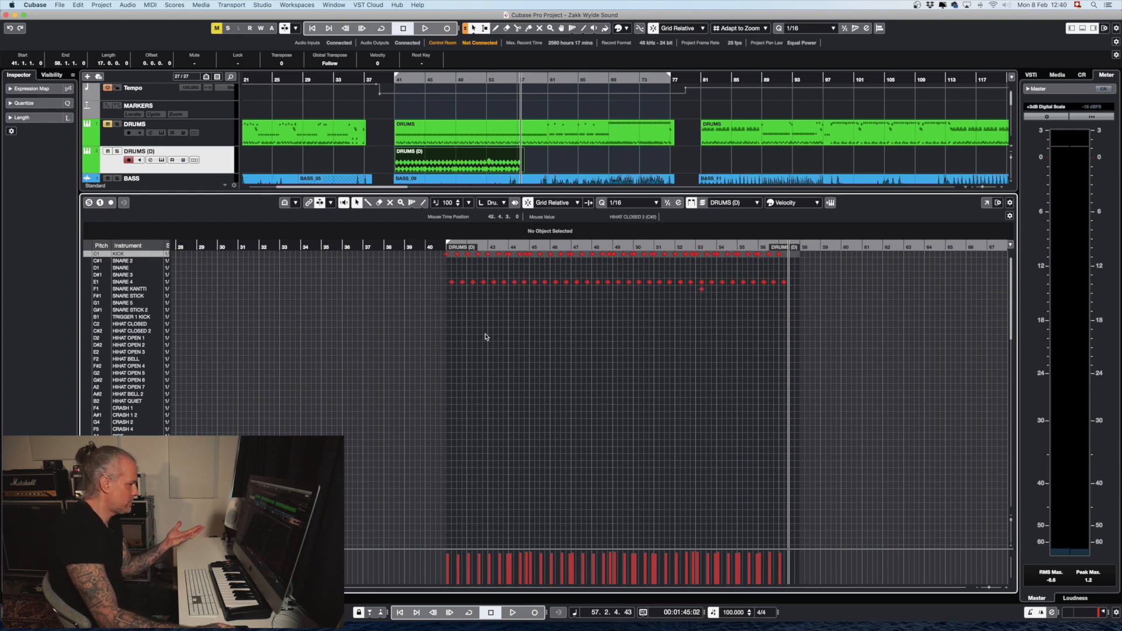
pyautogui.hscroll(2, 486, 337)
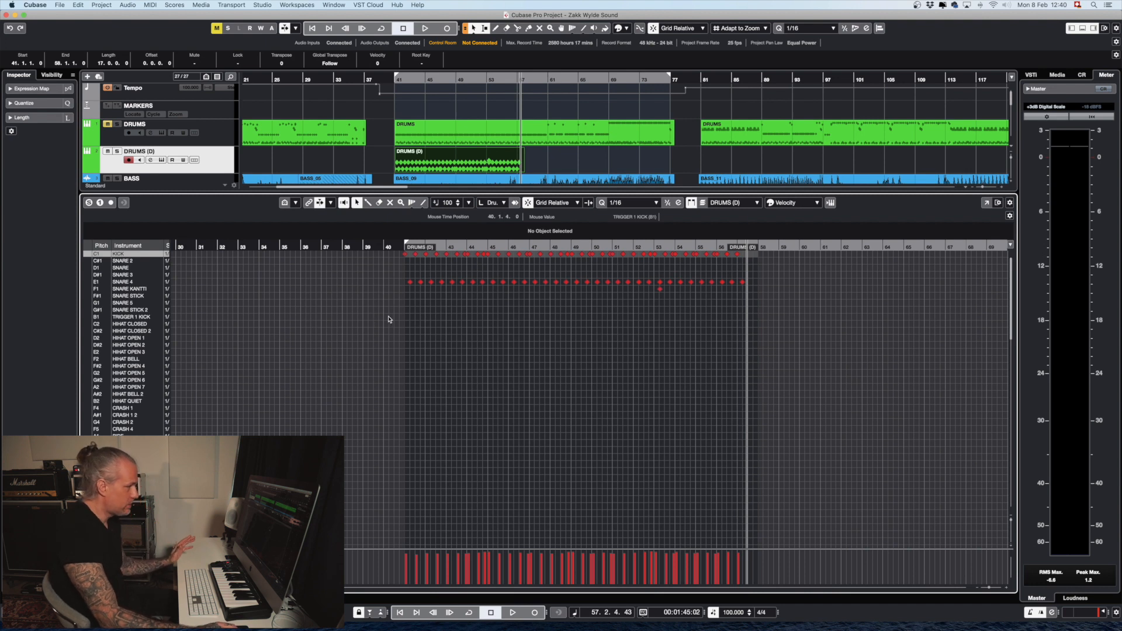
pyautogui.hscroll(-1, 652, 315)
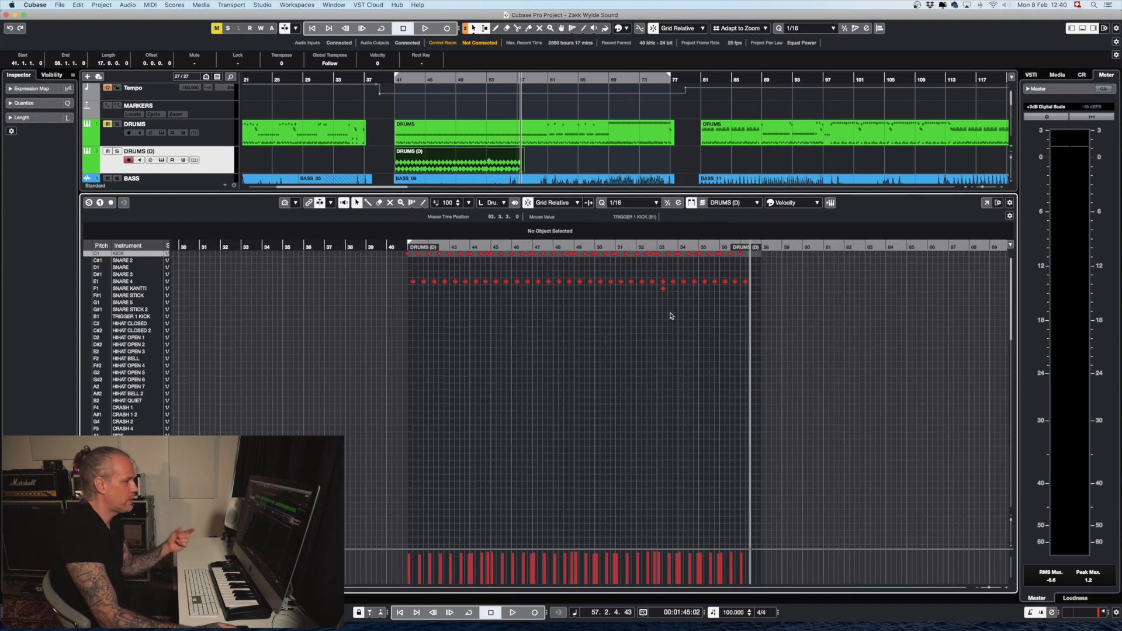
pyautogui.click(662, 289)
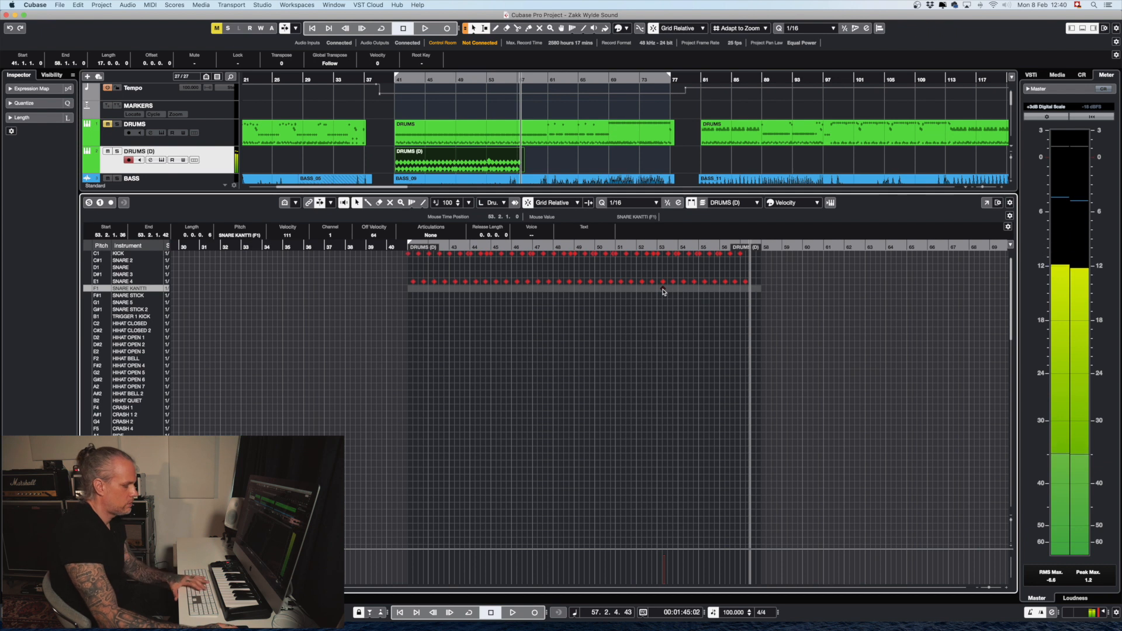
pyautogui.press('Delete')
# Step: Quantize all kick and snare notes of the DRUMS (D) part to a 1/8 grid
pyautogui.moveTo(787, 300); pyautogui.dragTo(403, 252)
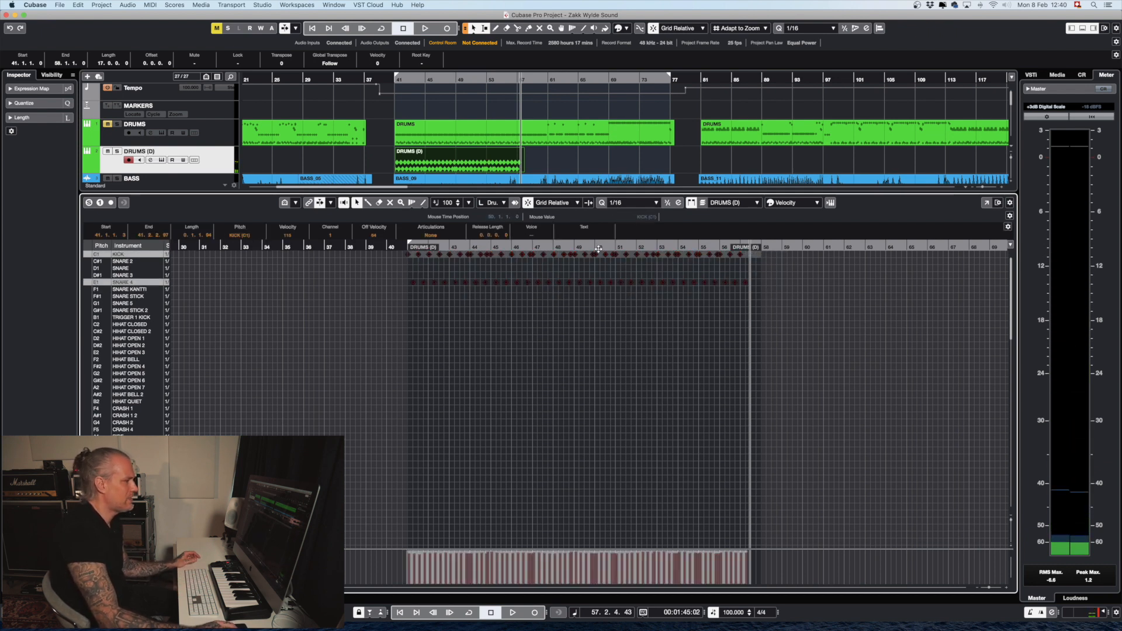
pyautogui.click(657, 202)
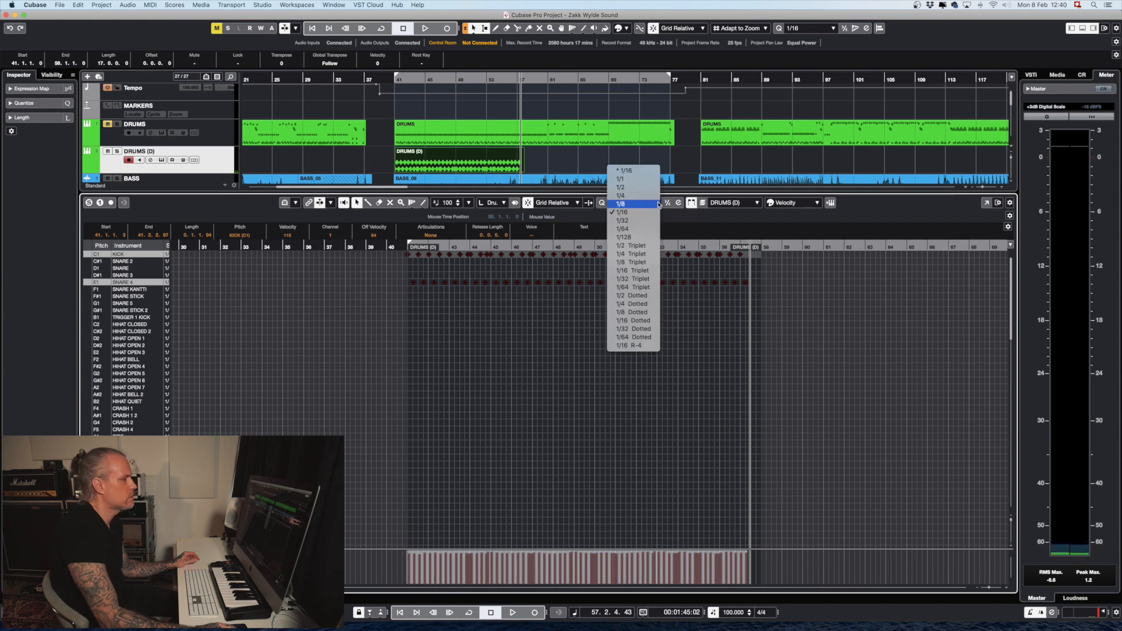
pyautogui.click(627, 204)
pyautogui.click(603, 203)
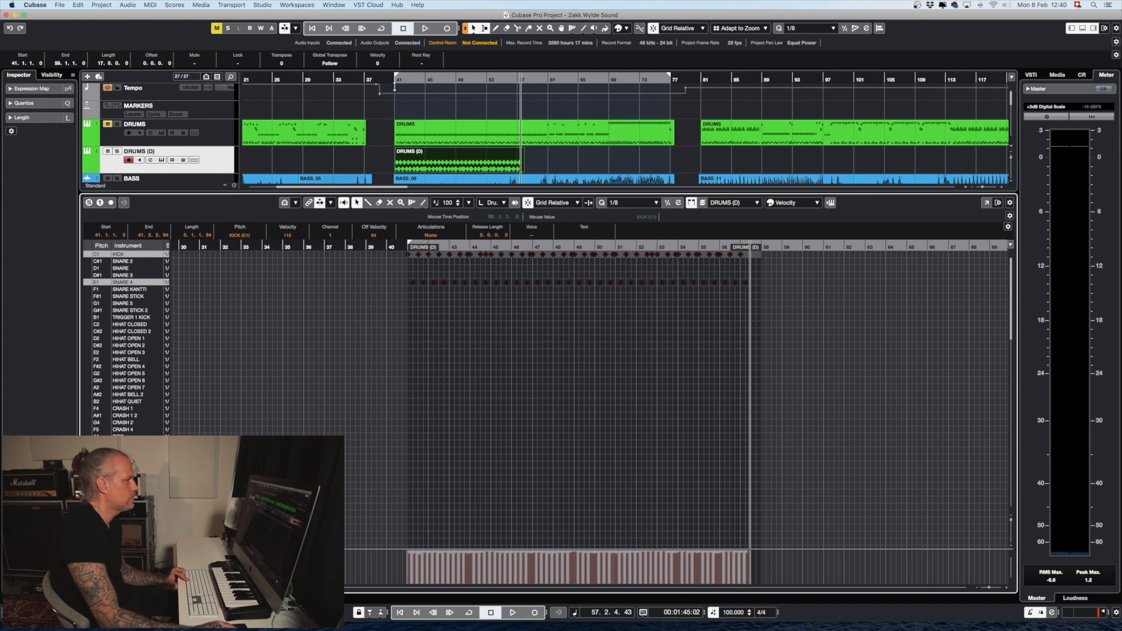
# Step: Listen to the quantized kick and snare part from bar 41 and close the Drum Editor
pyautogui.click(396, 79)
pyautogui.press('space')
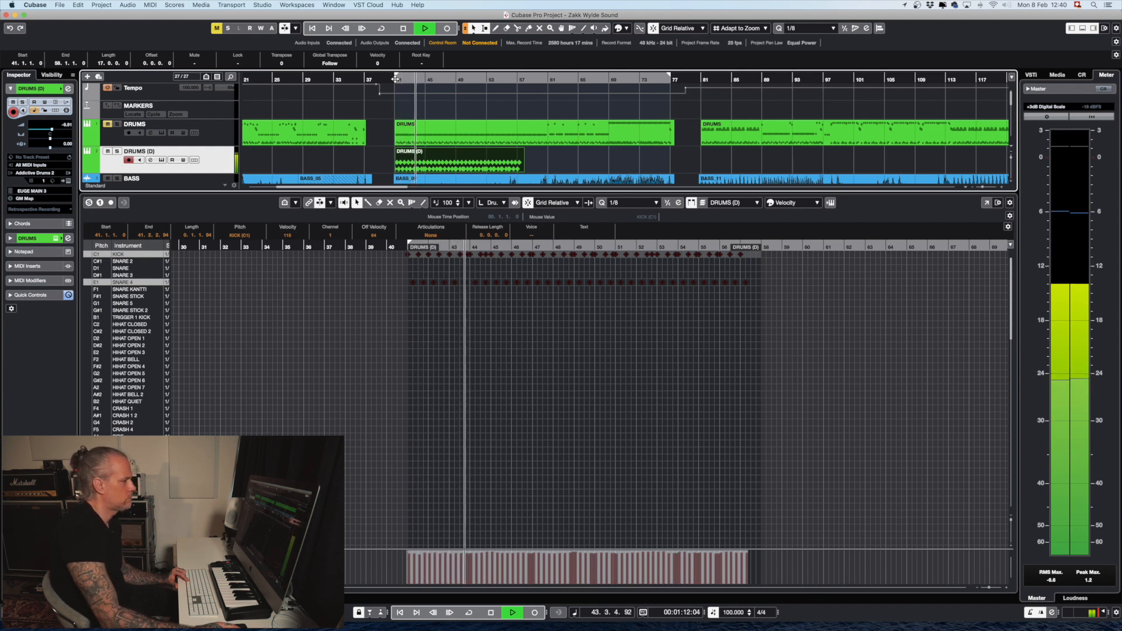
pyautogui.press('space')
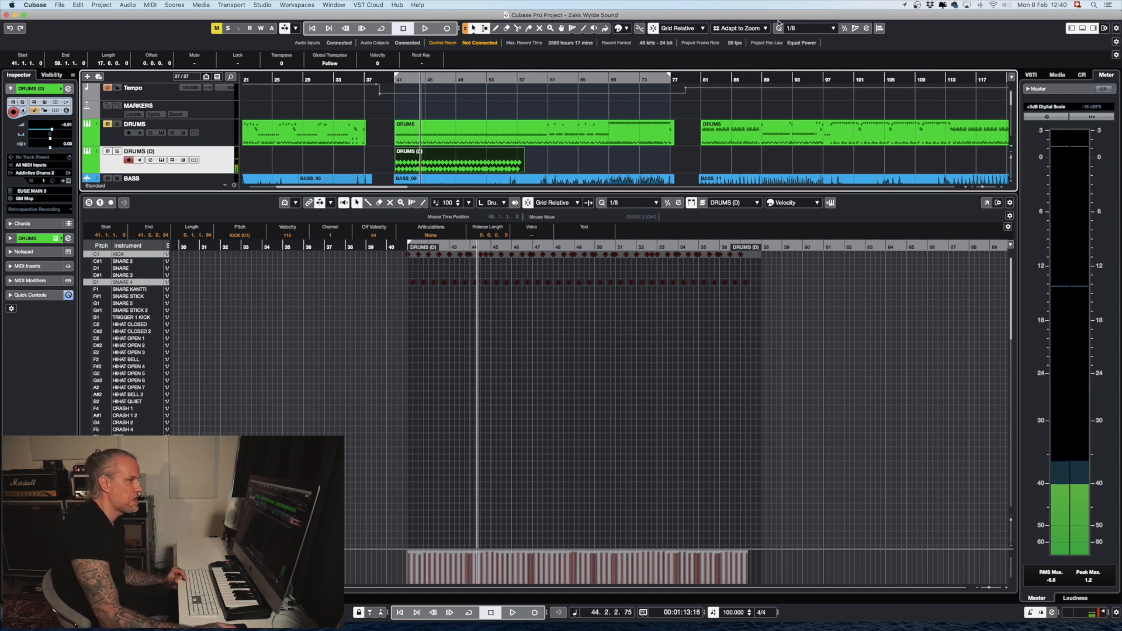
pyautogui.click(1083, 28)
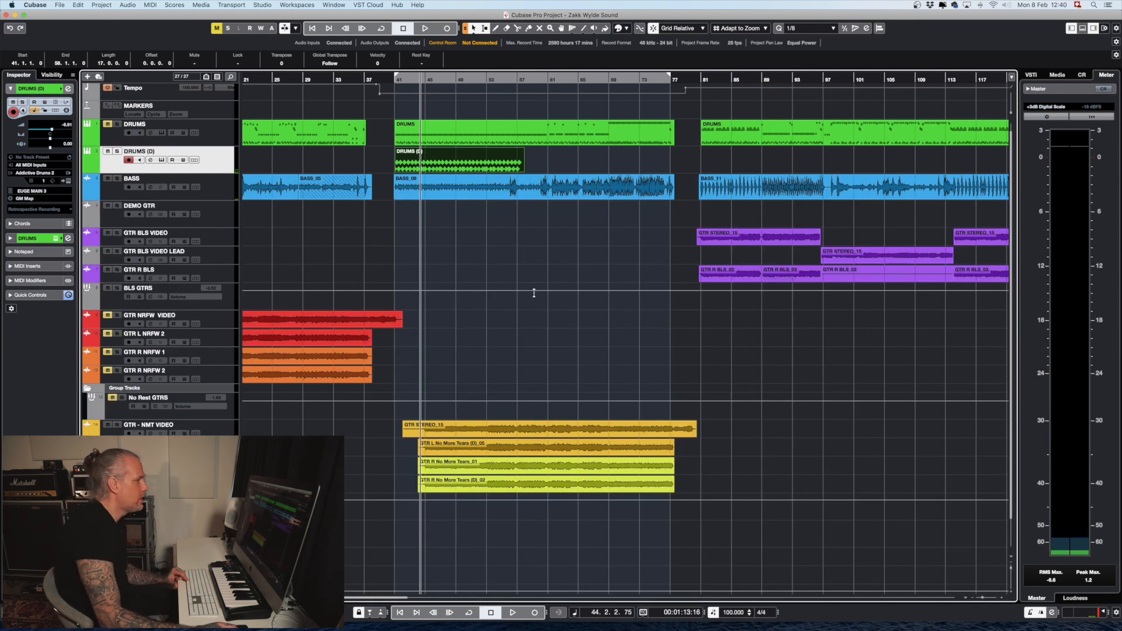
# Step: Check the hi-hat sound in the drum instrument and record a hi-hat layer on the DRUMS (D) track from bar 41 to about bar 57
pyautogui.click(395, 80)
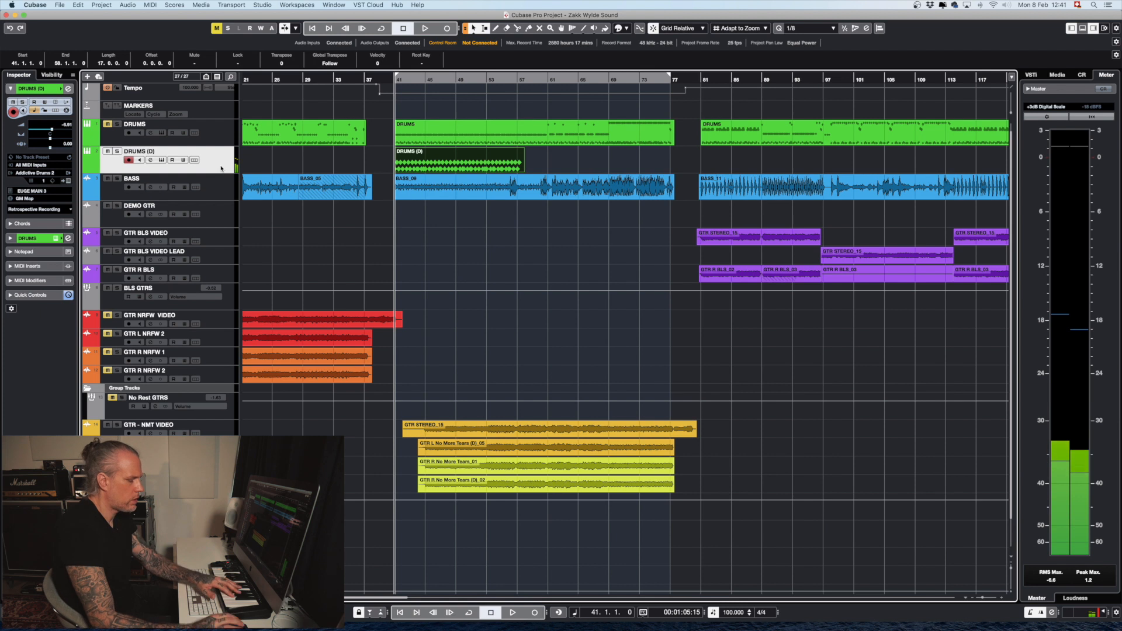
pyautogui.click(163, 159)
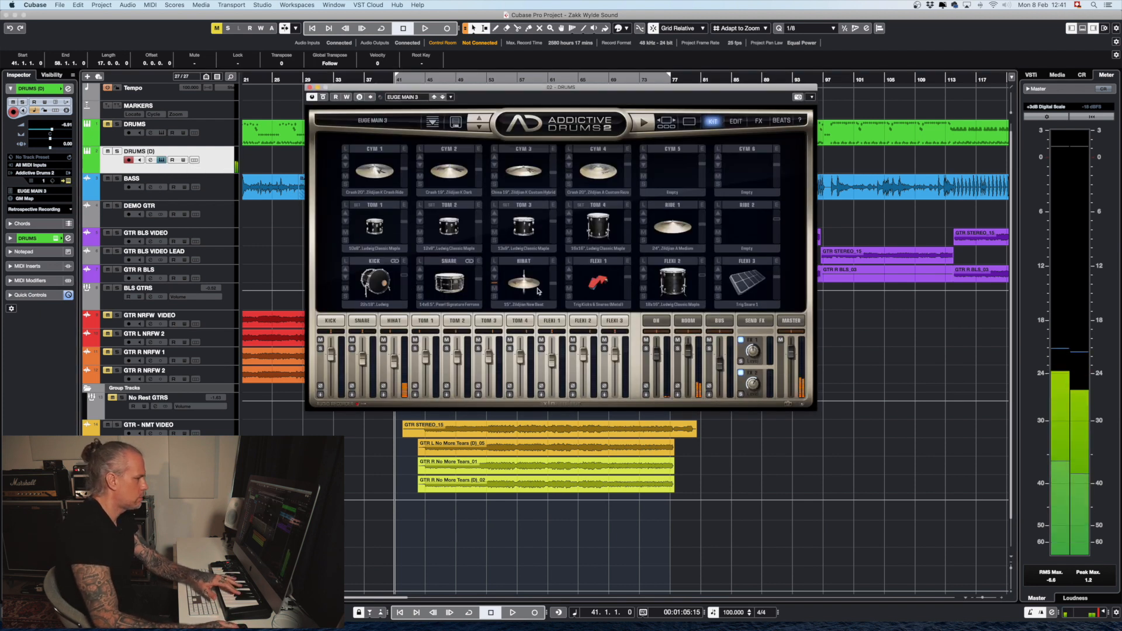
pyautogui.click(309, 88)
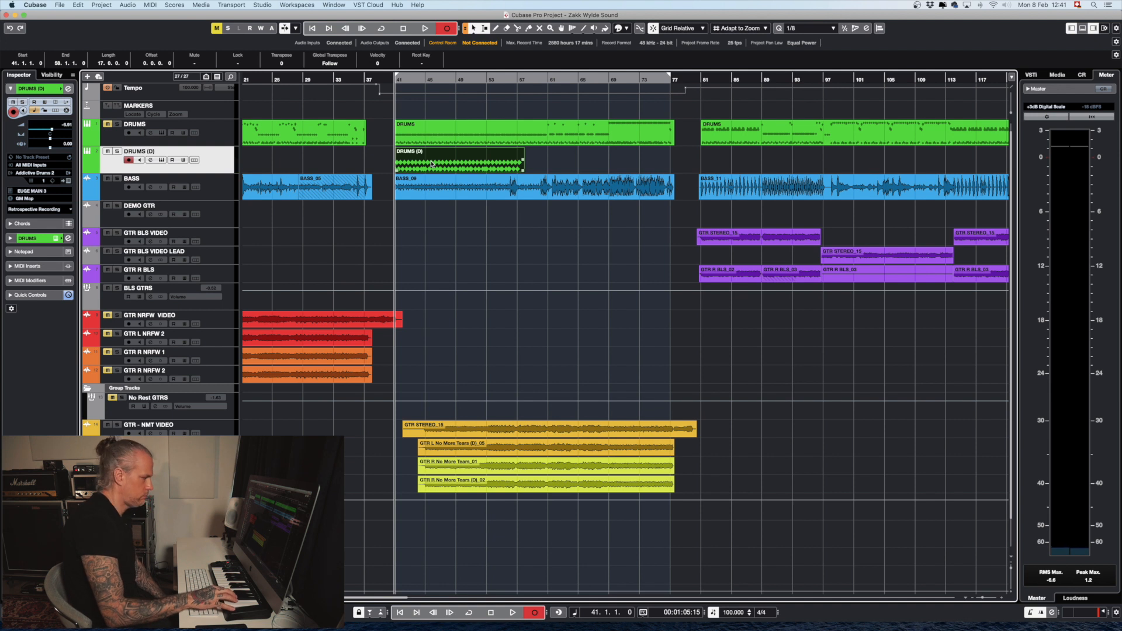
pyautogui.press('KP_Multiply')
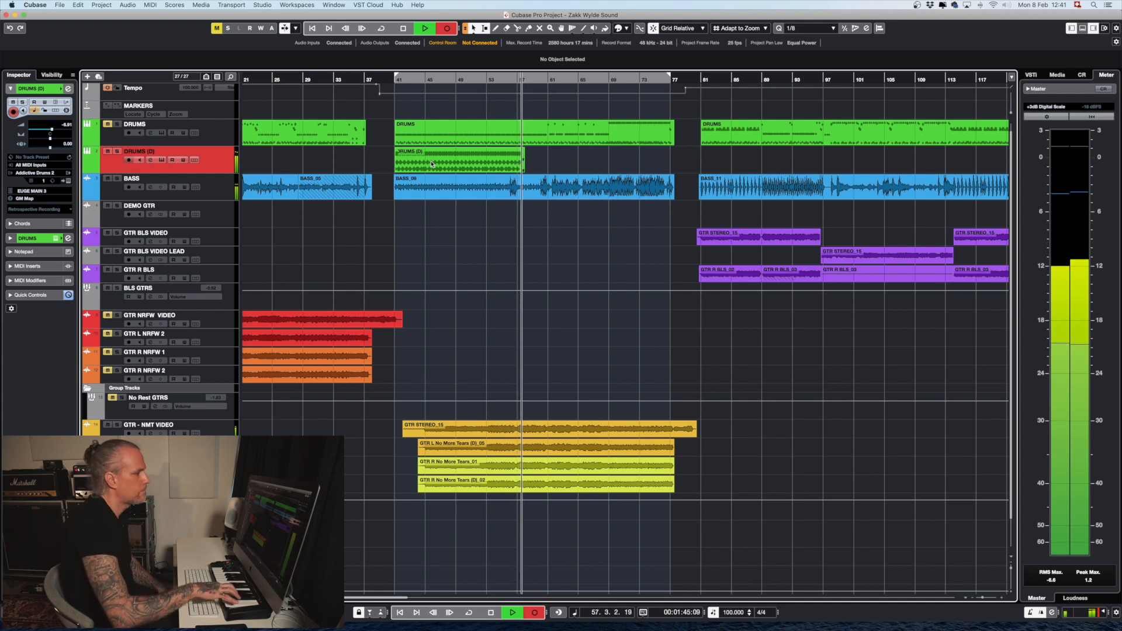
pyautogui.press('space')
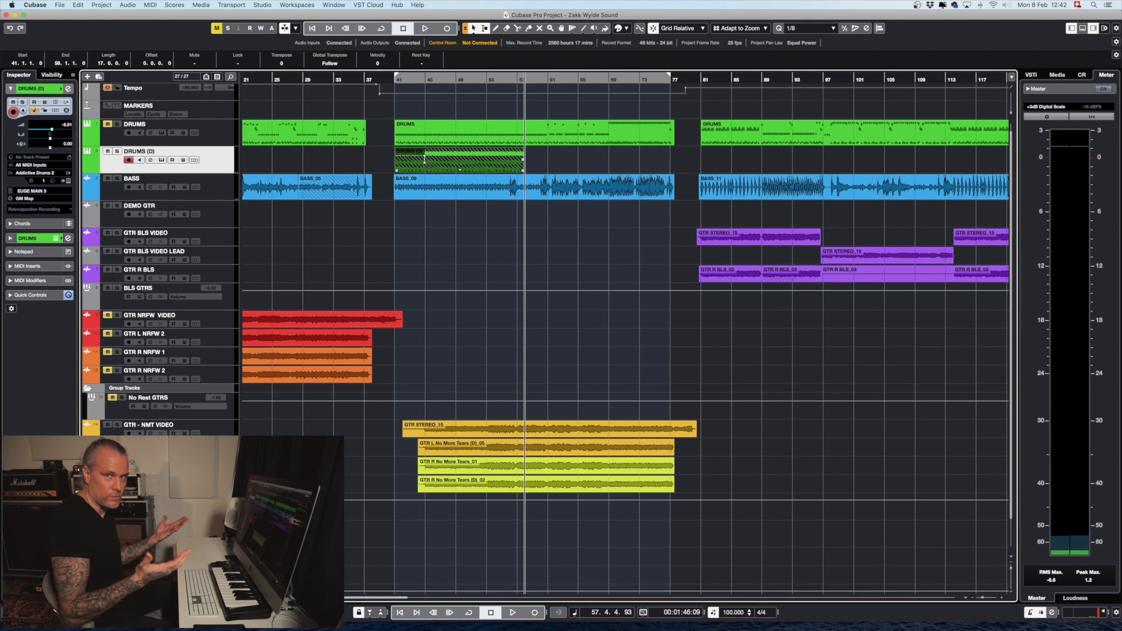
# Step: Show the lanes of the DRUMS (D) track, glue the two recorded takes into one part, and hide the lanes again
pyautogui.click(367, 195)
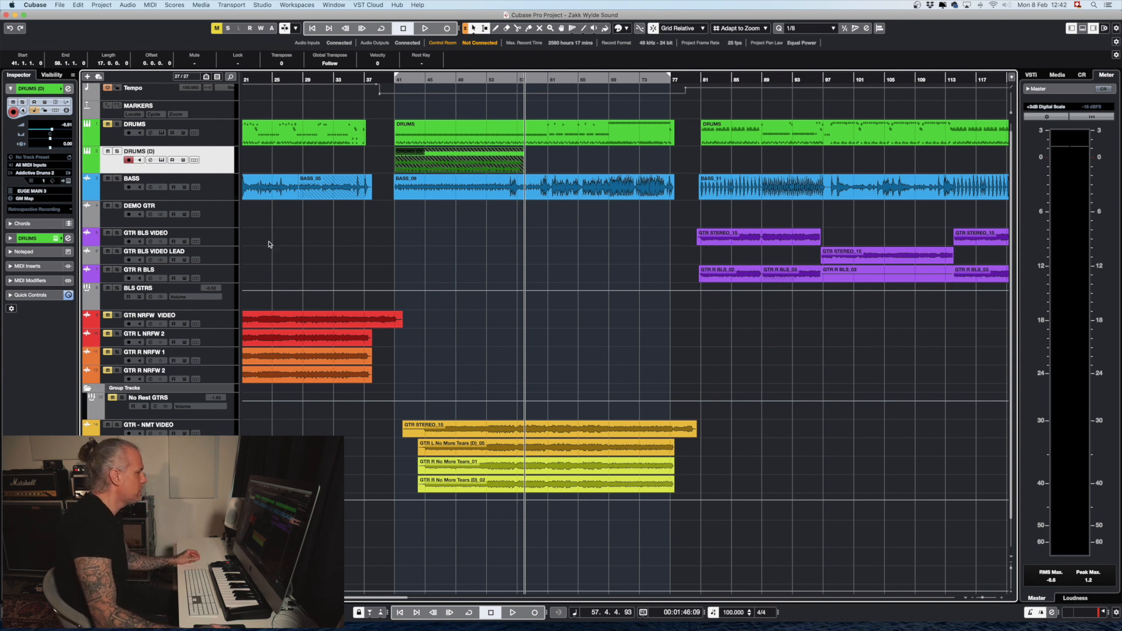
pyautogui.click(194, 160)
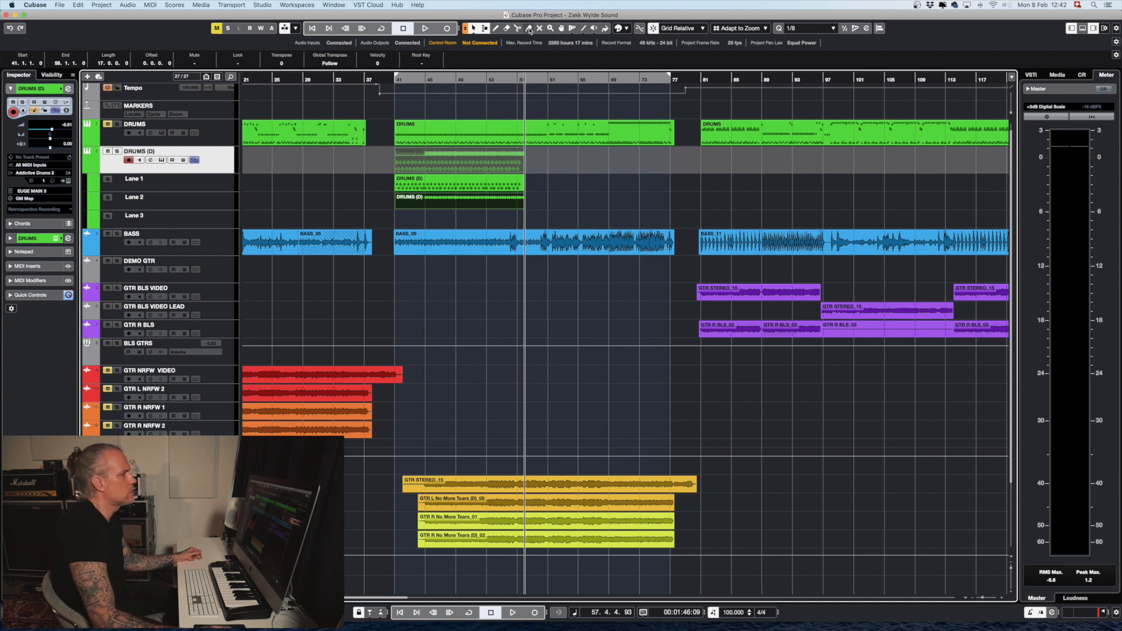
pyautogui.click(442, 201)
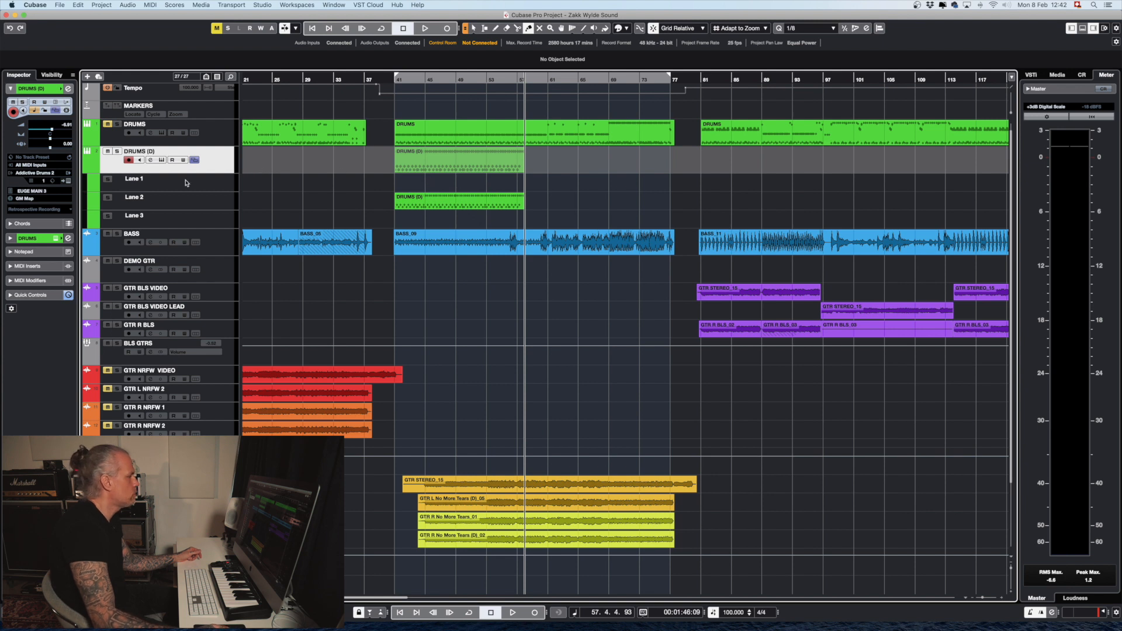
pyautogui.click(195, 161)
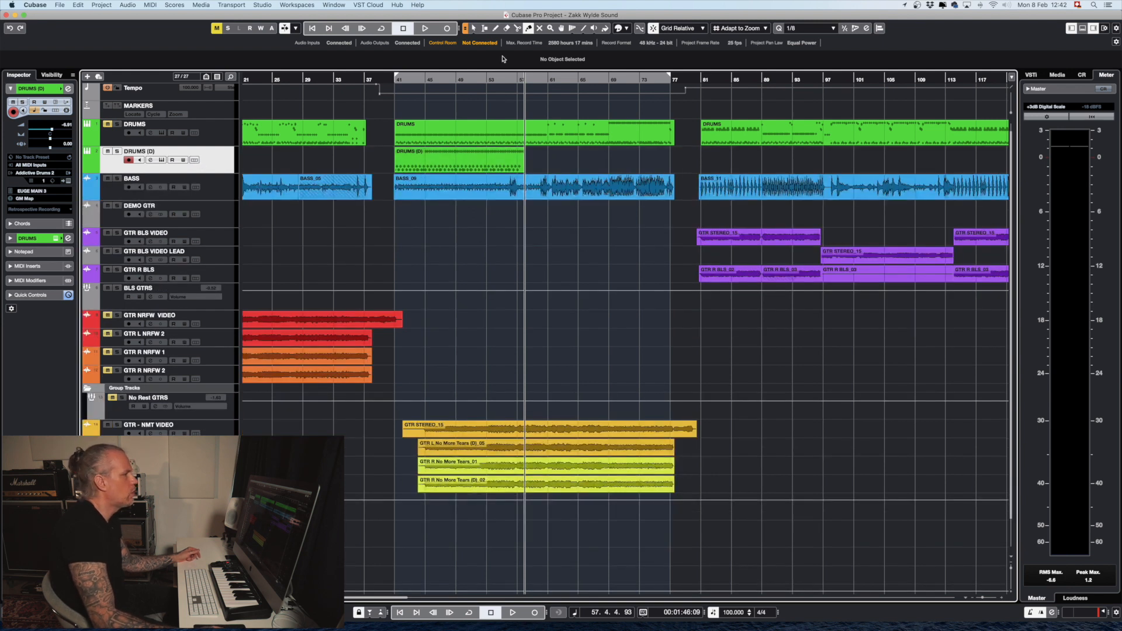
# Step: Open the merged DRUMS (D) part in the Drum Editor and quantize all HIHAT OPEN 7 notes to a 1/16 grid
pyautogui.doubleClick(448, 165)
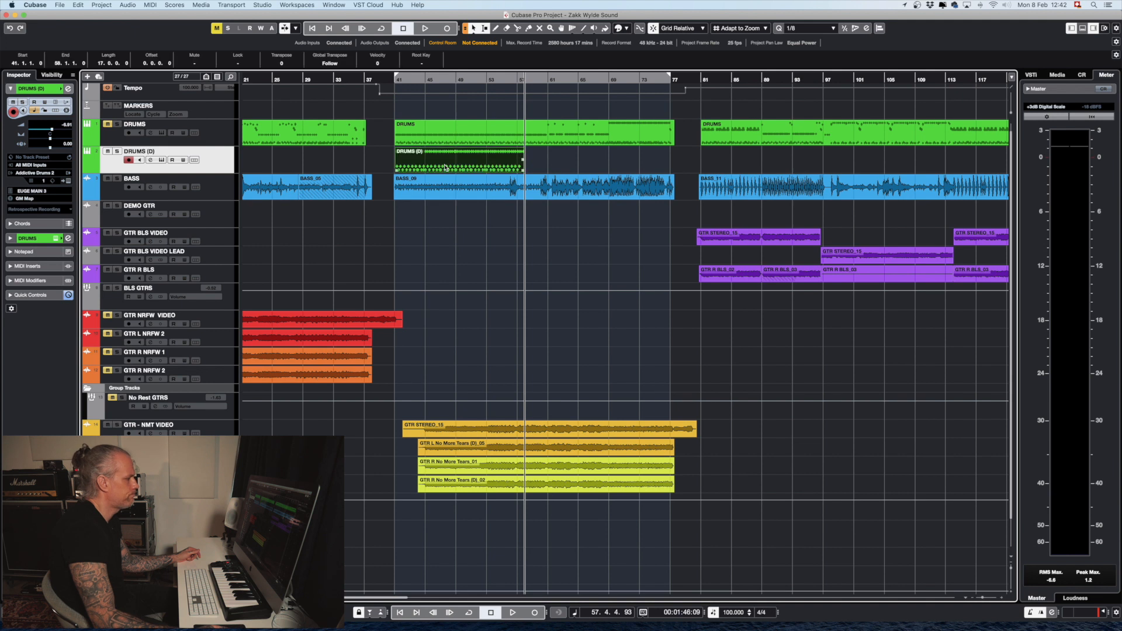
pyautogui.hscroll(-2, 540, 346)
pyautogui.moveTo(612, 415); pyautogui.dragTo(207, 366)
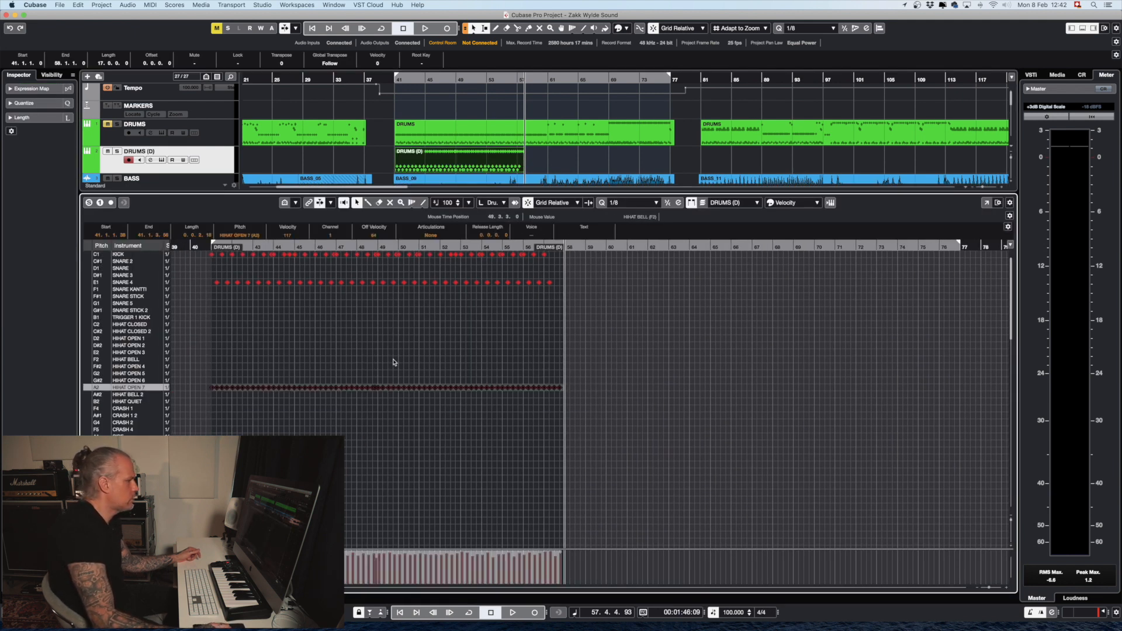
pyautogui.click(657, 203)
pyautogui.click(624, 221)
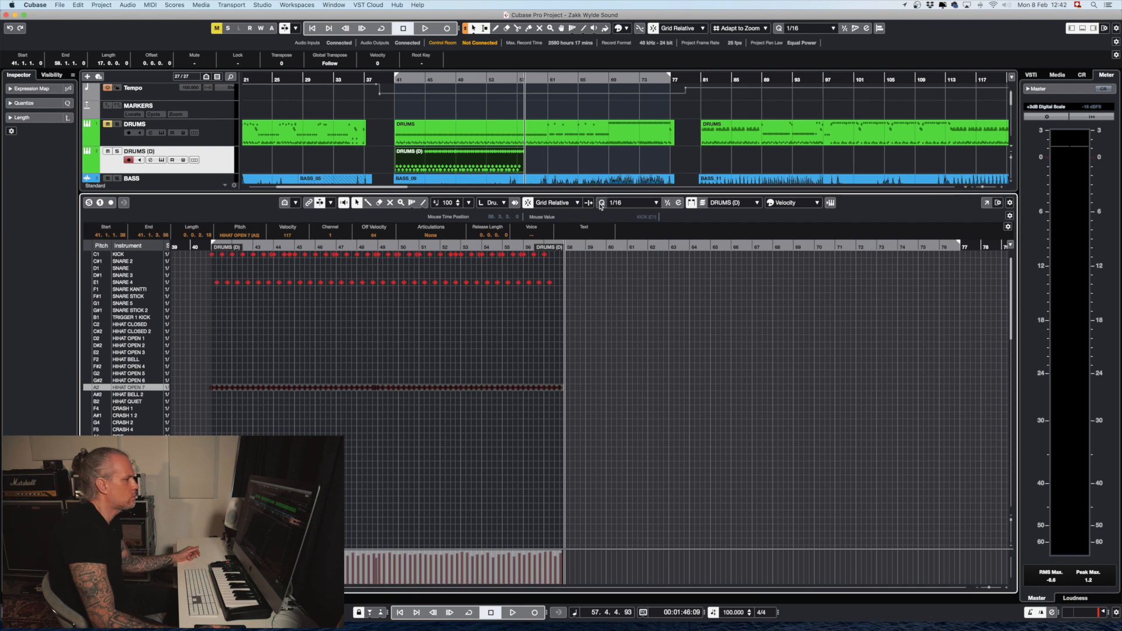
# Step: Listen to the quantized hi-hat, kick and snare pattern from bar 41 and examine the notes up close
pyautogui.scroll(-1, 288, 360)
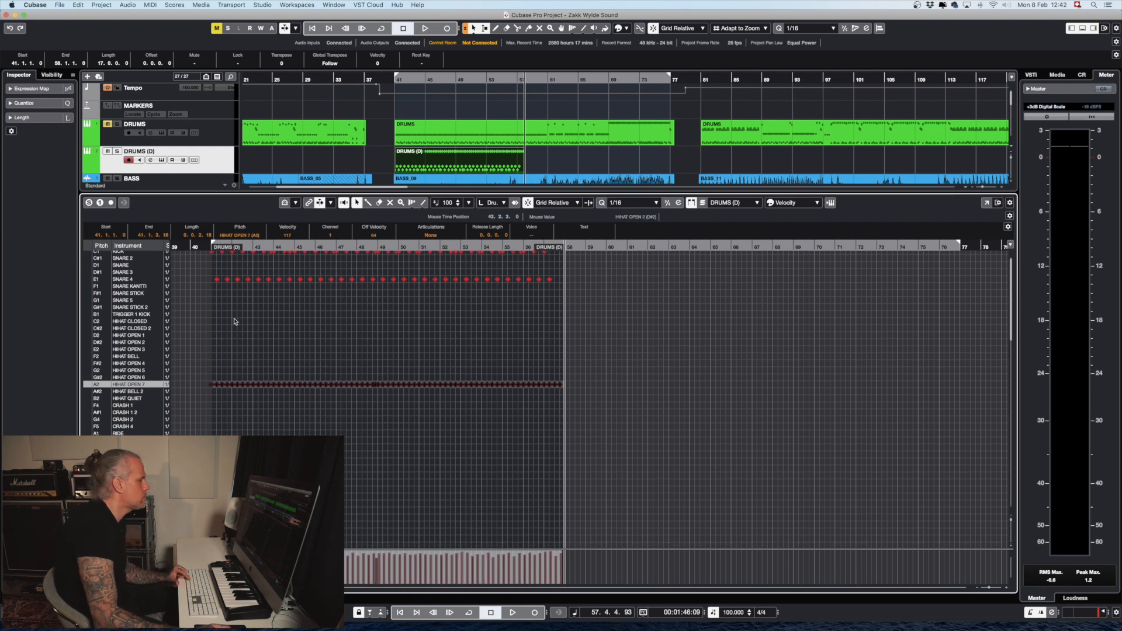
pyautogui.click(210, 244)
pyautogui.press('space')
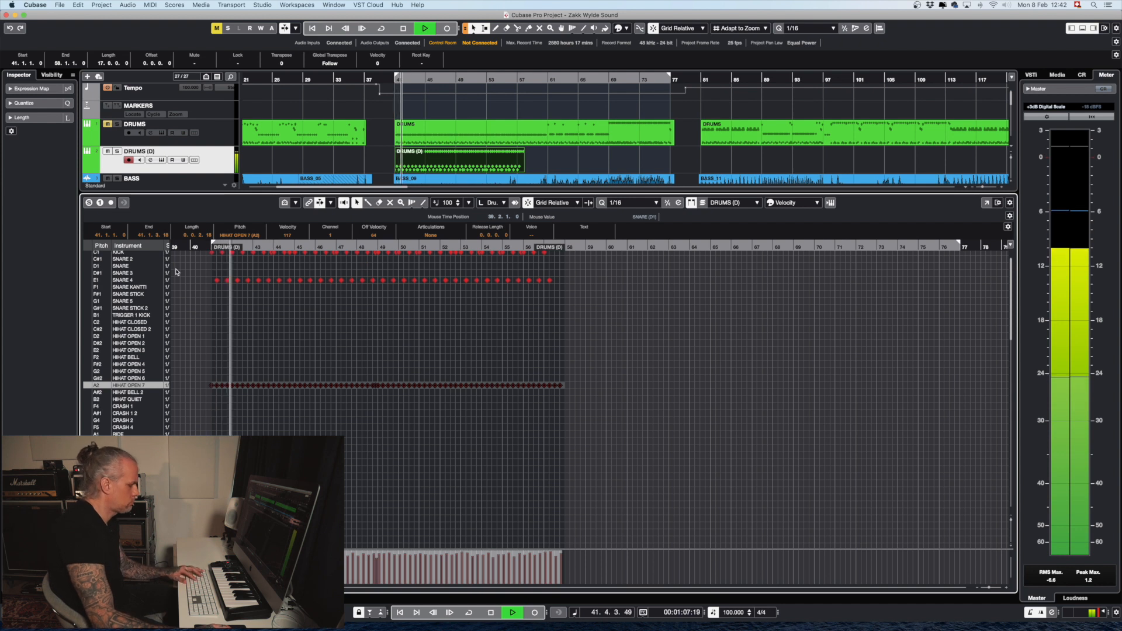
pyautogui.press('h')
pyautogui.press('h')
pyautogui.press('h')
pyautogui.press('h')
pyautogui.press('h')
pyautogui.press('h')
pyautogui.hscroll(5, 400, 320)
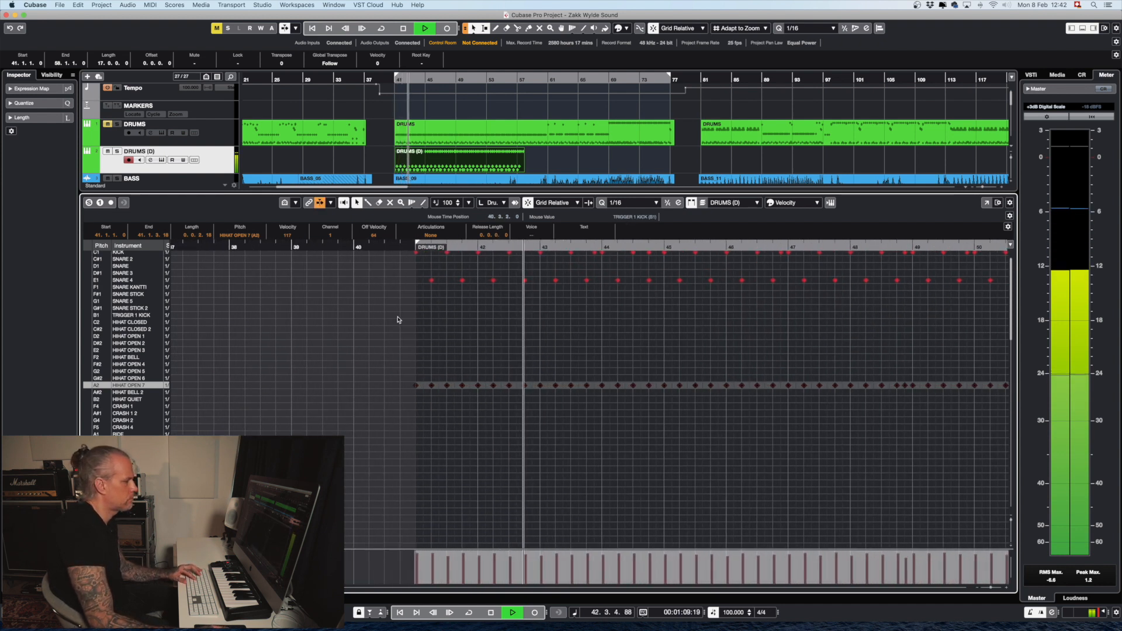
pyautogui.press('space')
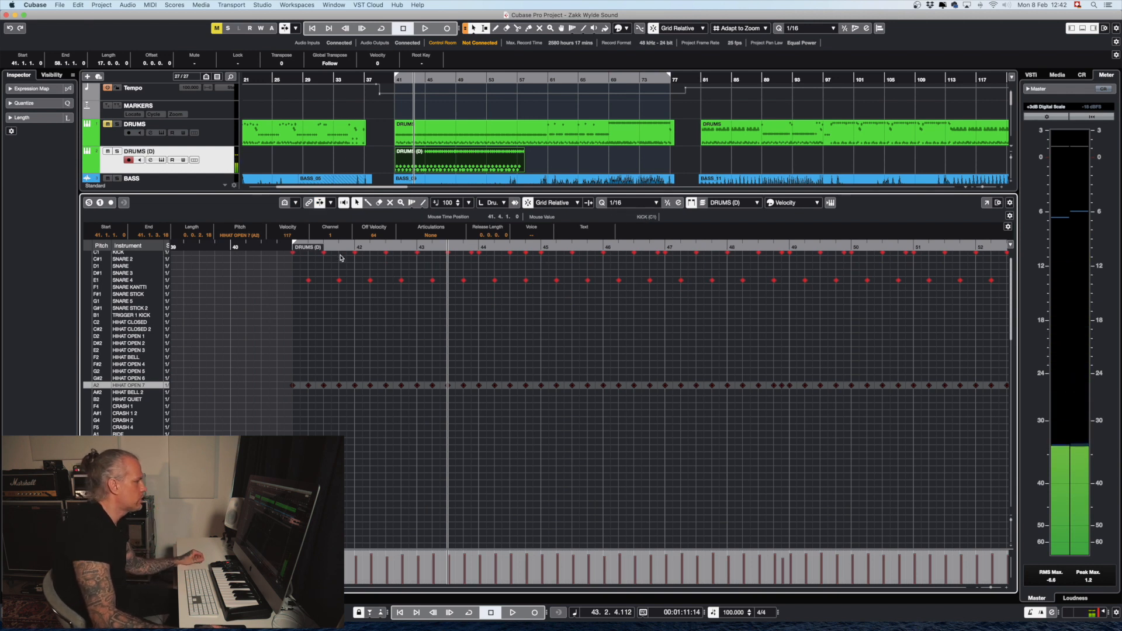
# Step: Replace the HIHAT OPEN 7 note at the start of bar 41 with a CRASH 1 note, keeping a hi-hat on beat 2
pyautogui.click(368, 203)
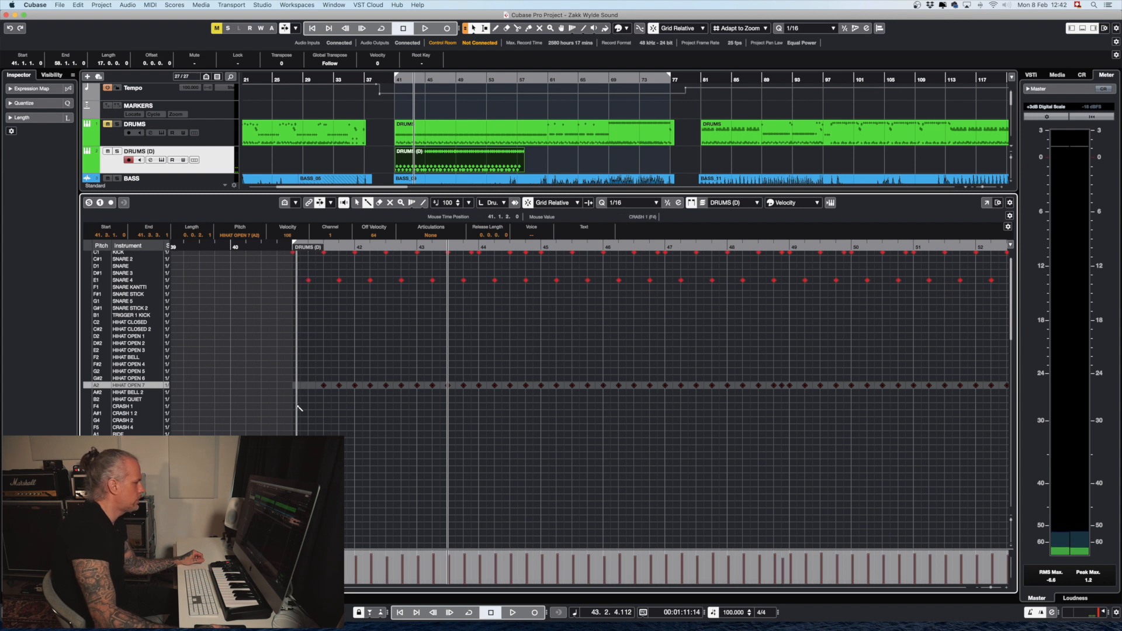
pyautogui.click(294, 406)
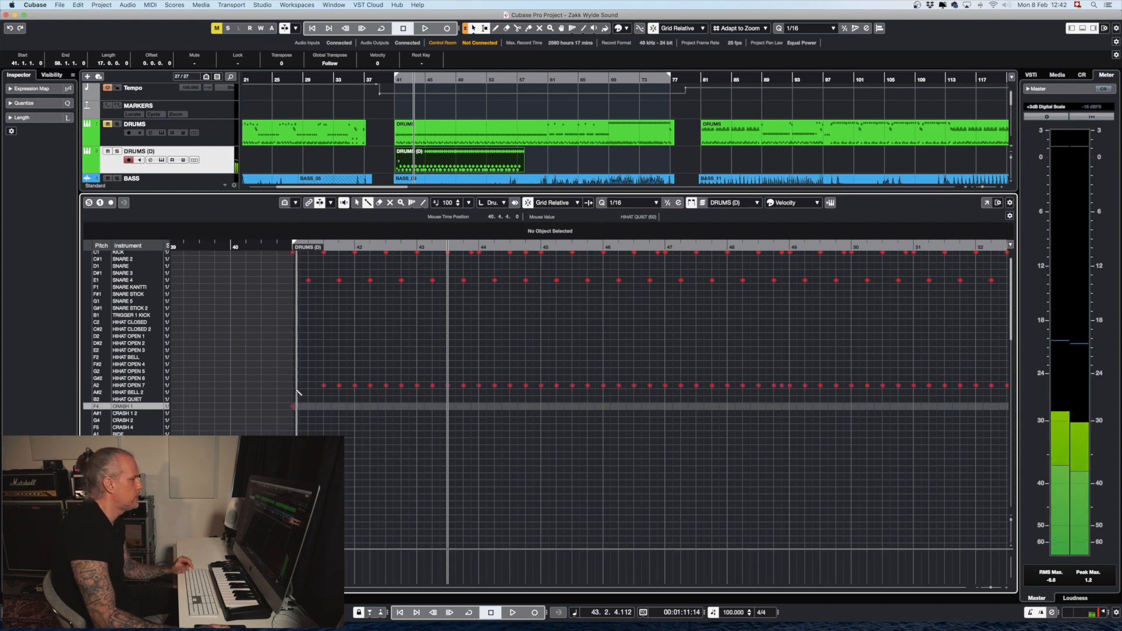
pyautogui.click(284, 247)
pyautogui.press('space')
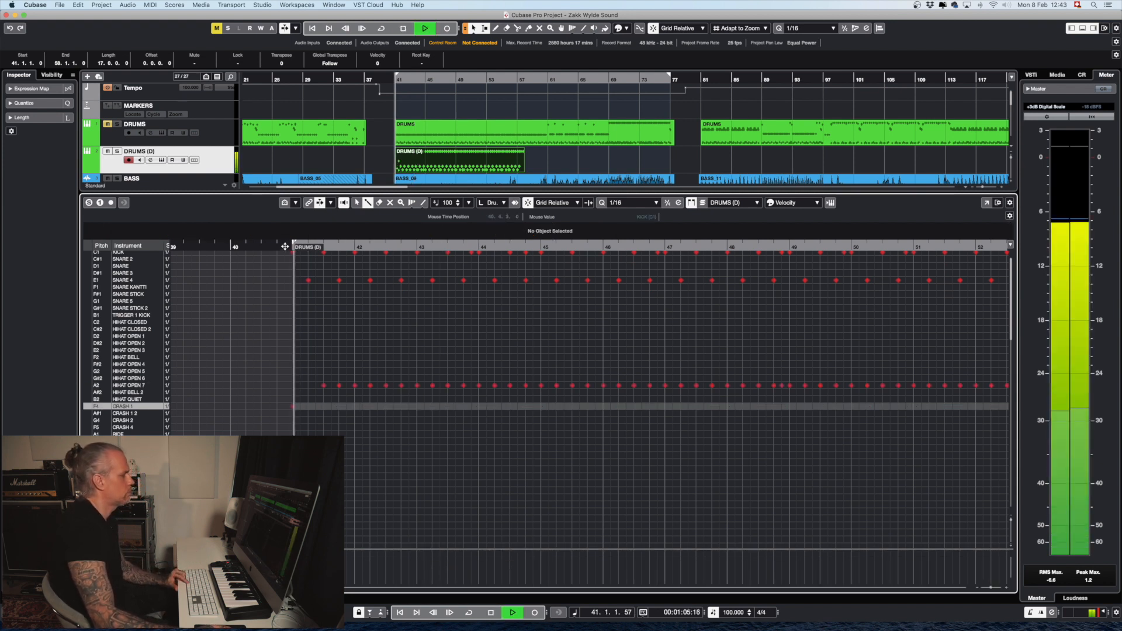
pyautogui.press('space')
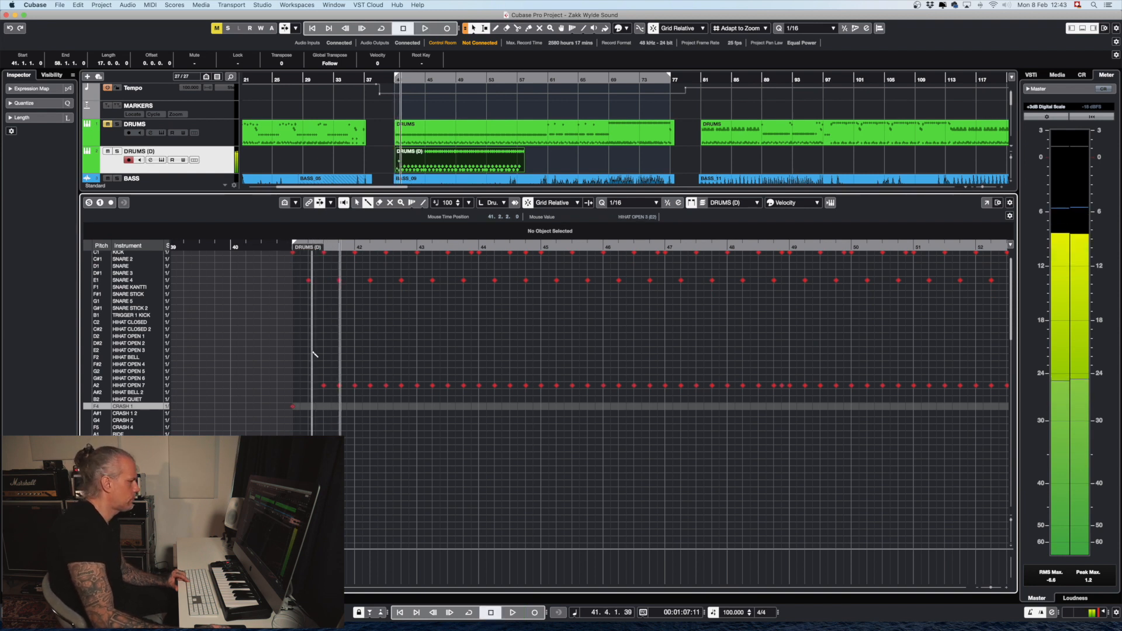
pyautogui.click(310, 388)
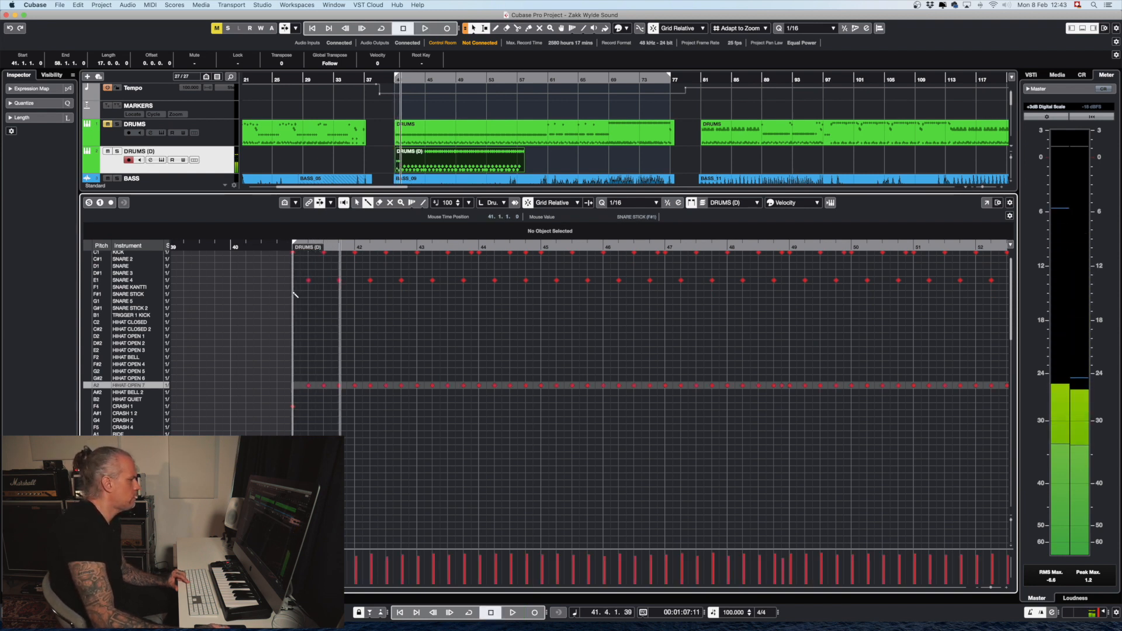
# Step: Play the pattern from bar 41 and replace the HIHAT OPEN 7 note at the start of bar 45 with a CRASH 2 note
pyautogui.click(286, 246)
pyautogui.press('space')
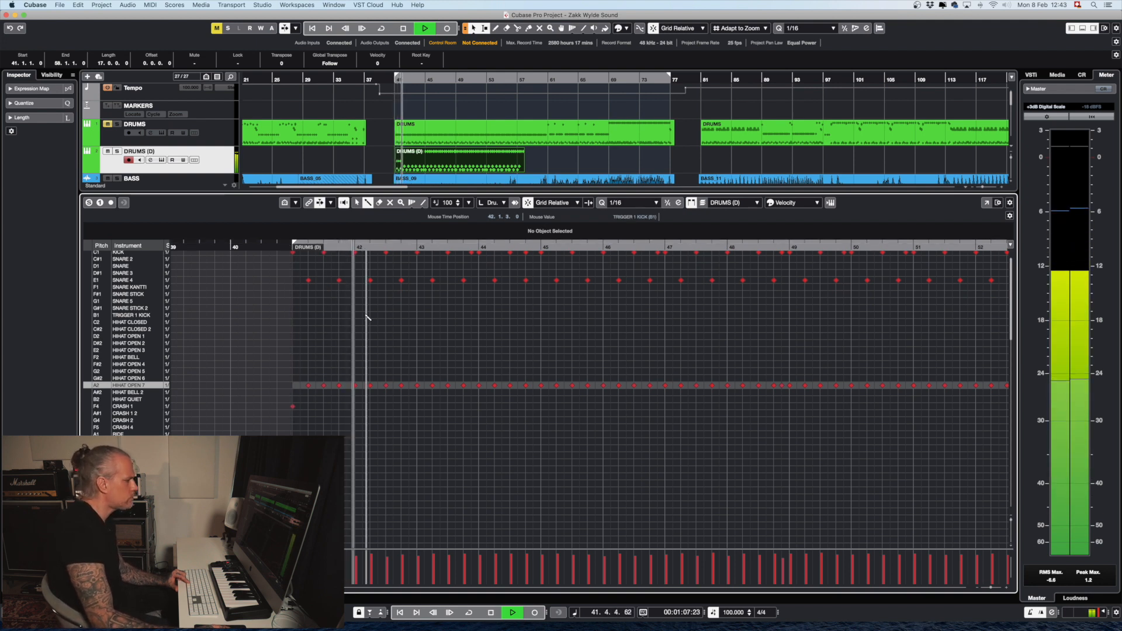
pyautogui.press('f')
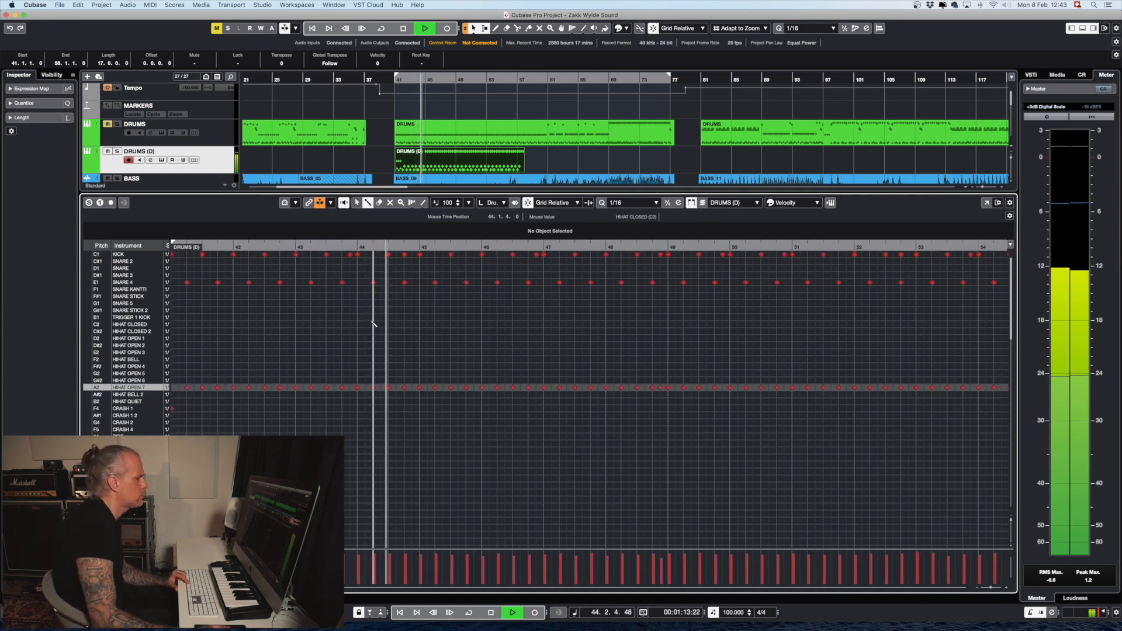
pyautogui.press('space')
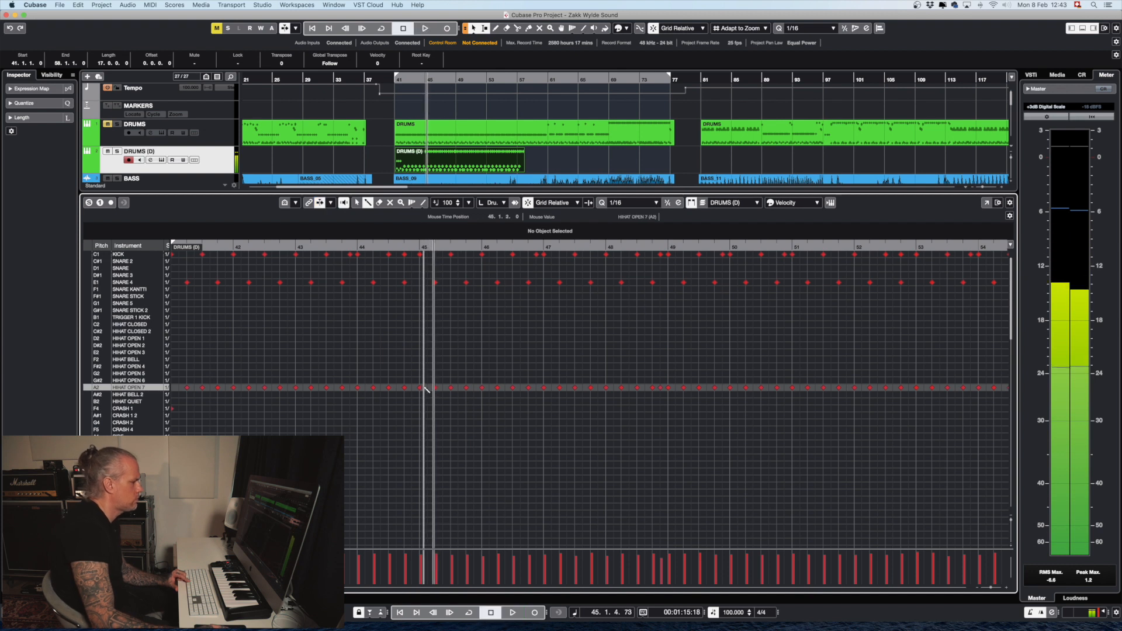
pyautogui.click(419, 422)
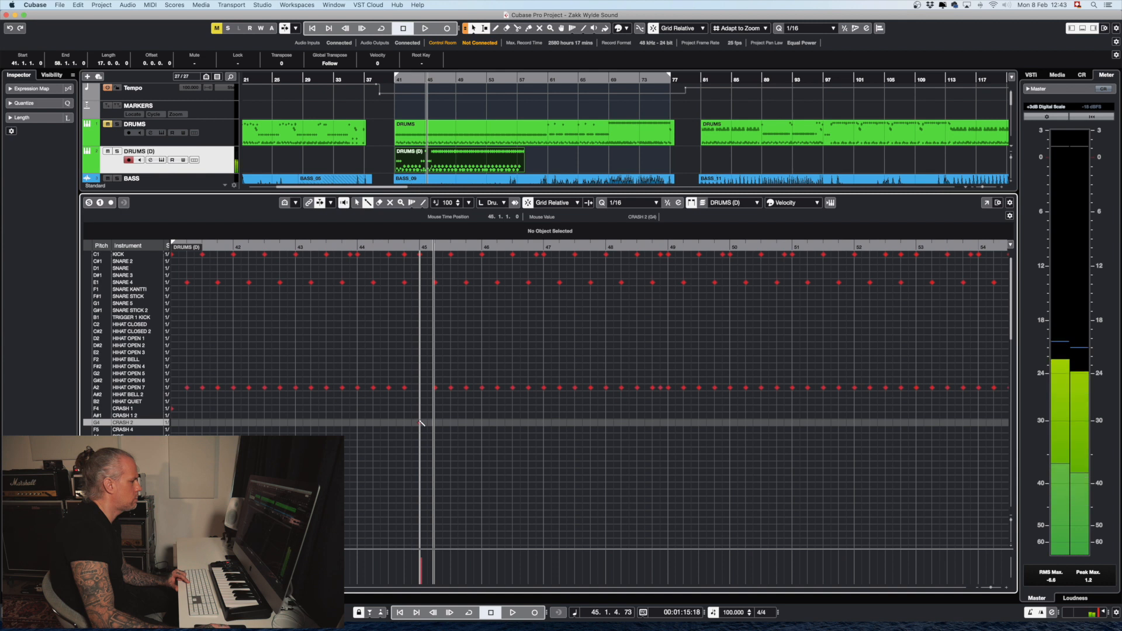
# Step: Listen on to bar 48, delete the HIHAT OPEN 7 notes around its beat 4, and add a CRASH 1 note on that beat
pyautogui.click(374, 244)
pyautogui.press('space')
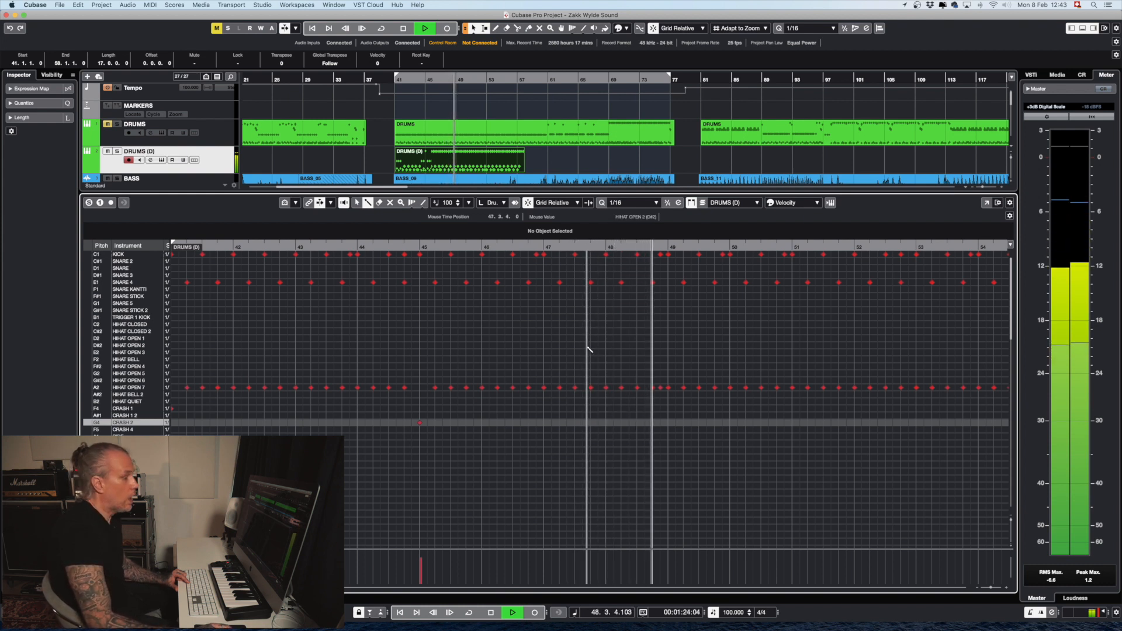
pyautogui.press('space')
pyautogui.click(653, 387)
pyautogui.click(654, 409)
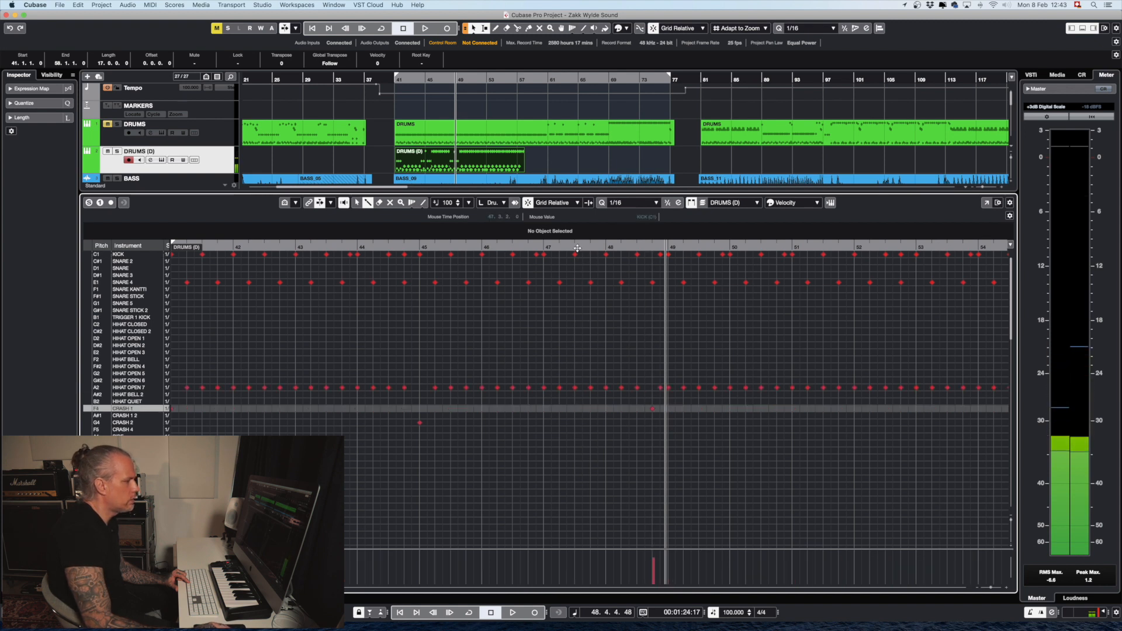
pyautogui.click(663, 390)
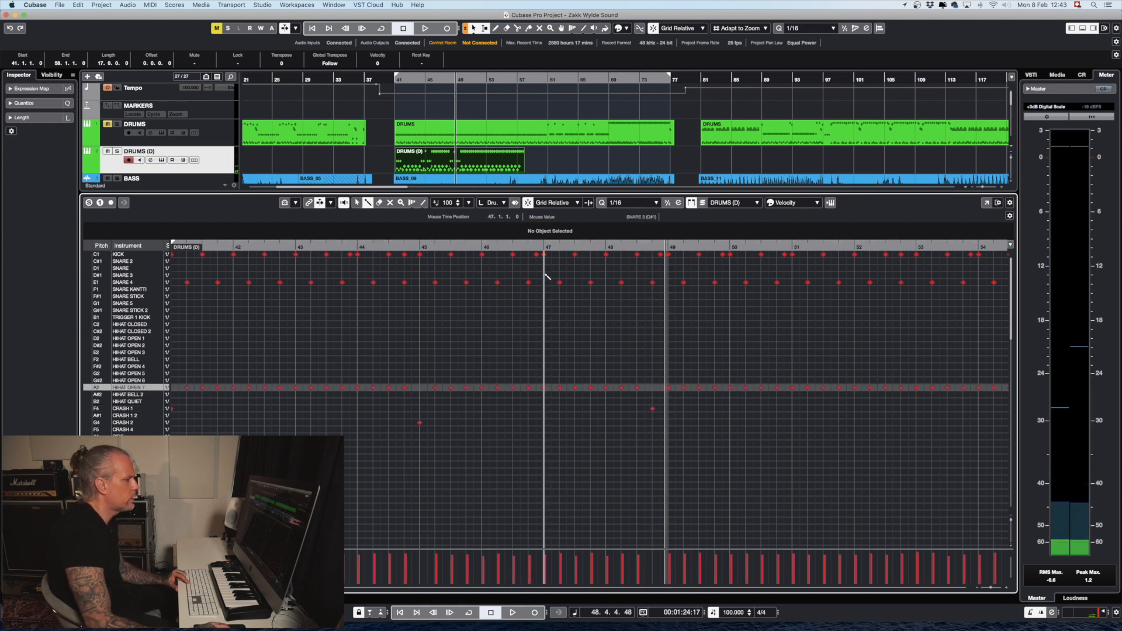
# Step: Audition the accent on beat 4 of bar 48, replace its CRASH 1 note with a CHINA note, and play it back
pyautogui.click(507, 245)
pyautogui.press('space')
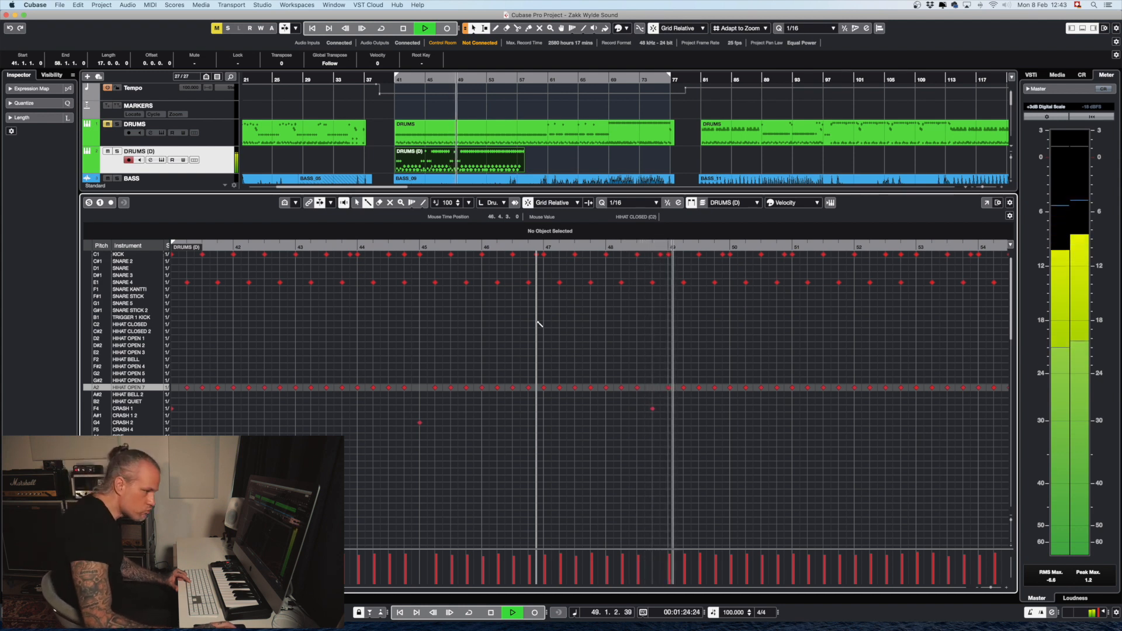
pyautogui.press('space')
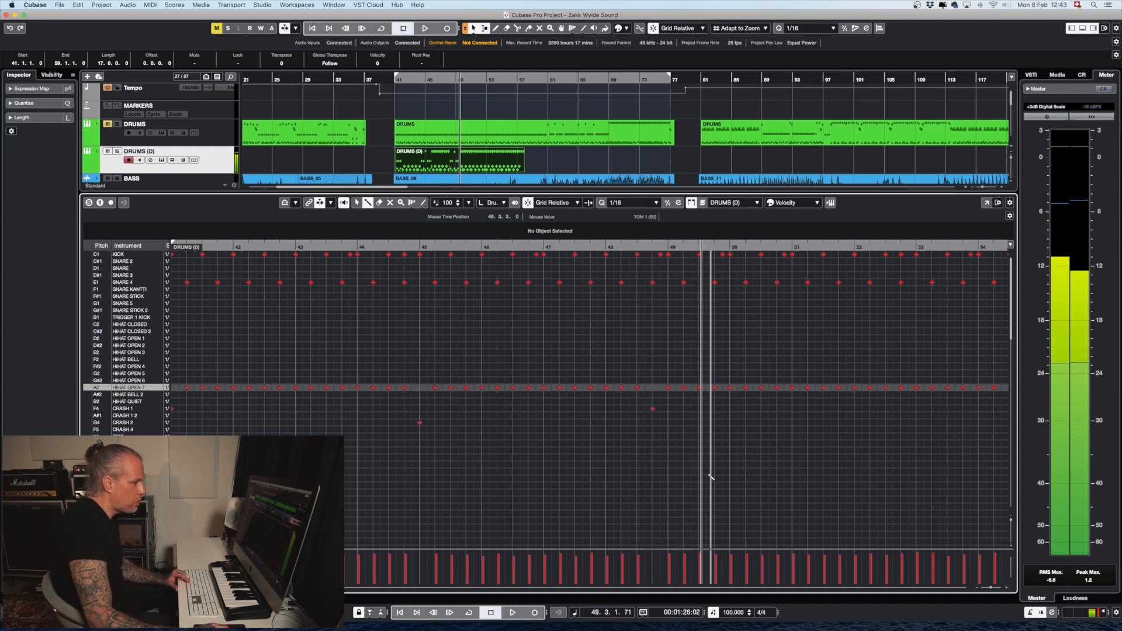
pyautogui.click(652, 408)
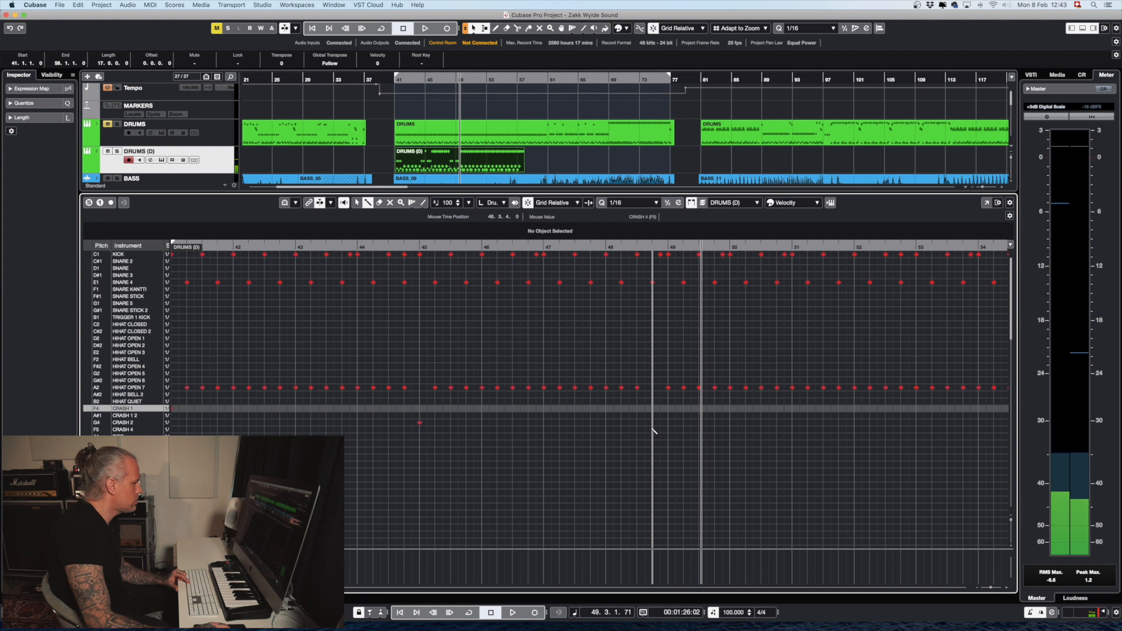
pyautogui.click(653, 466)
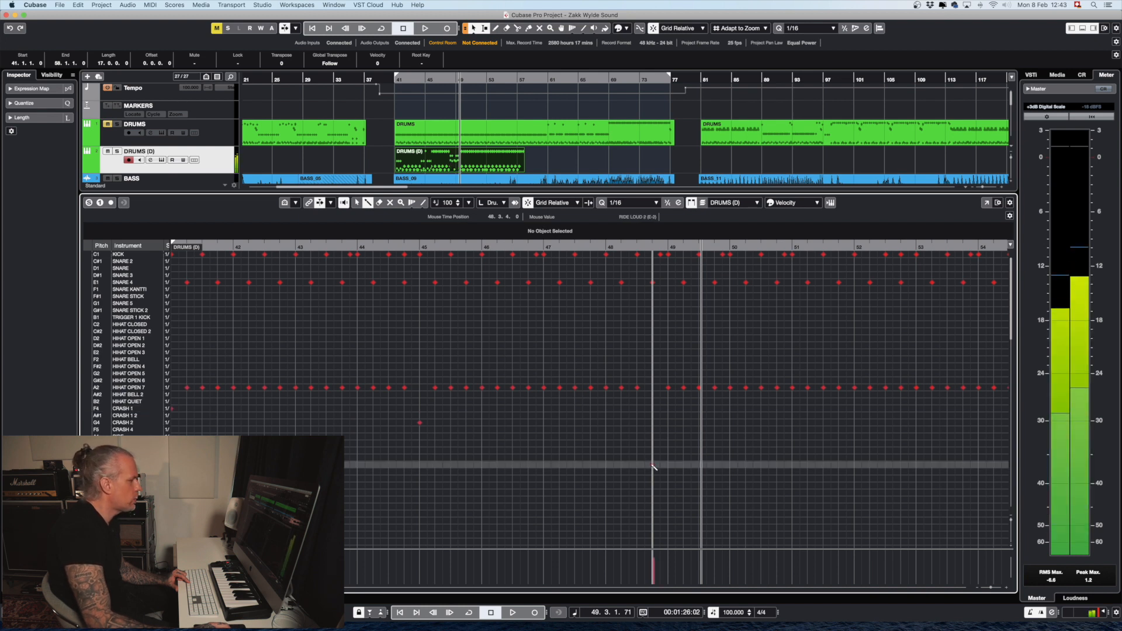
pyautogui.click(654, 466)
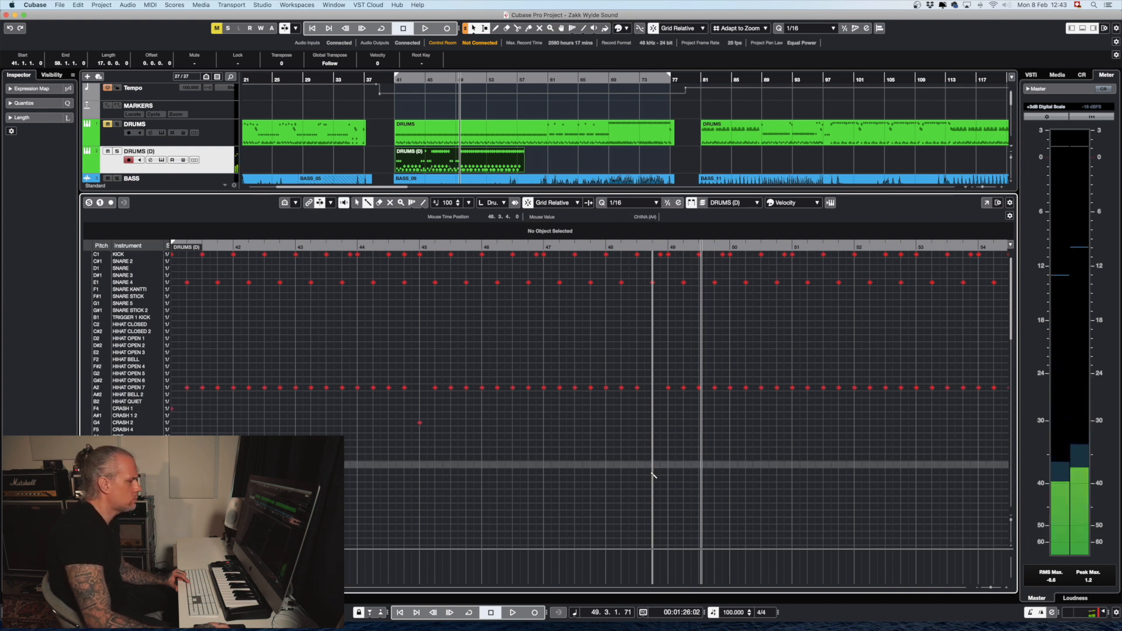
pyautogui.click(652, 472)
pyautogui.click(597, 244)
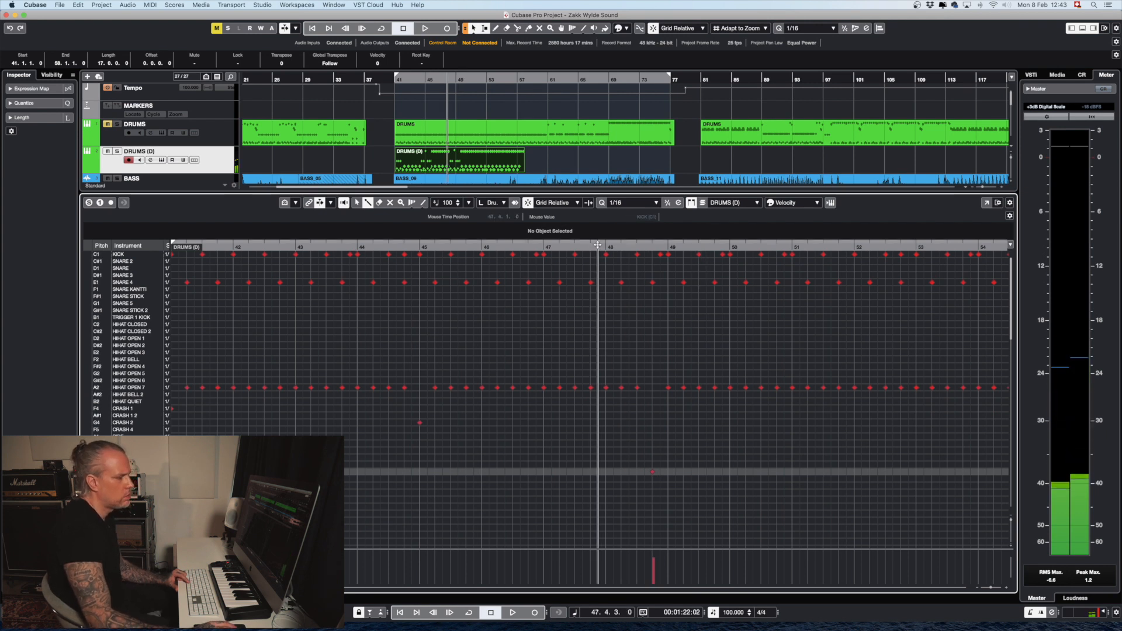
pyautogui.press('space')
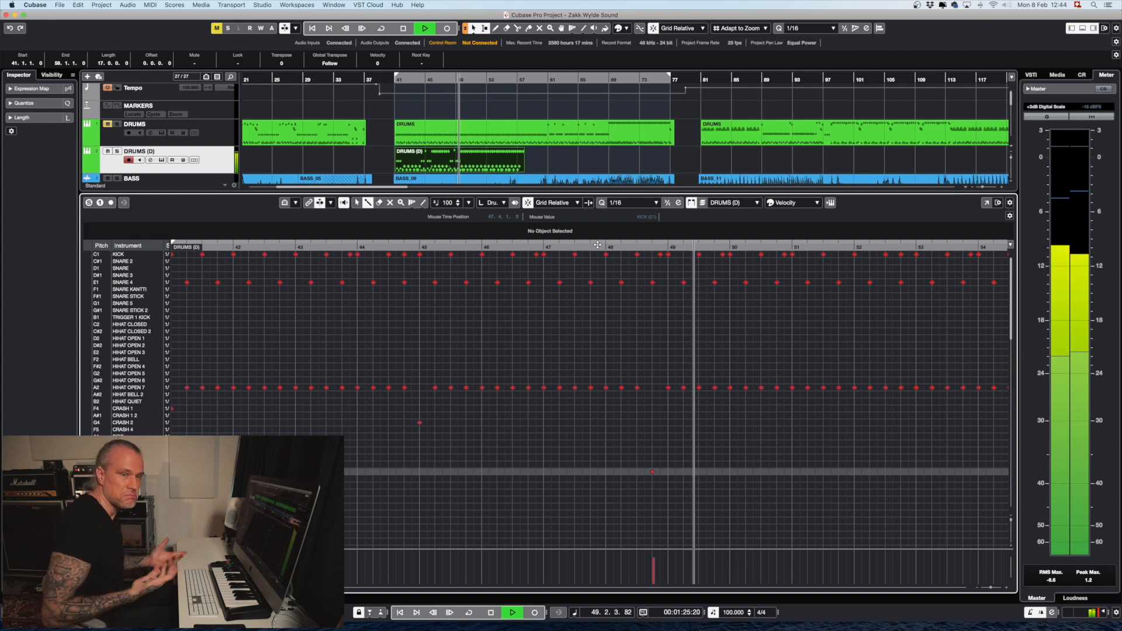
# Step: Slightly lower the velocity of all HIHAT OPEN 7 notes together and listen to the pattern from just before bar 41
pyautogui.press('space')
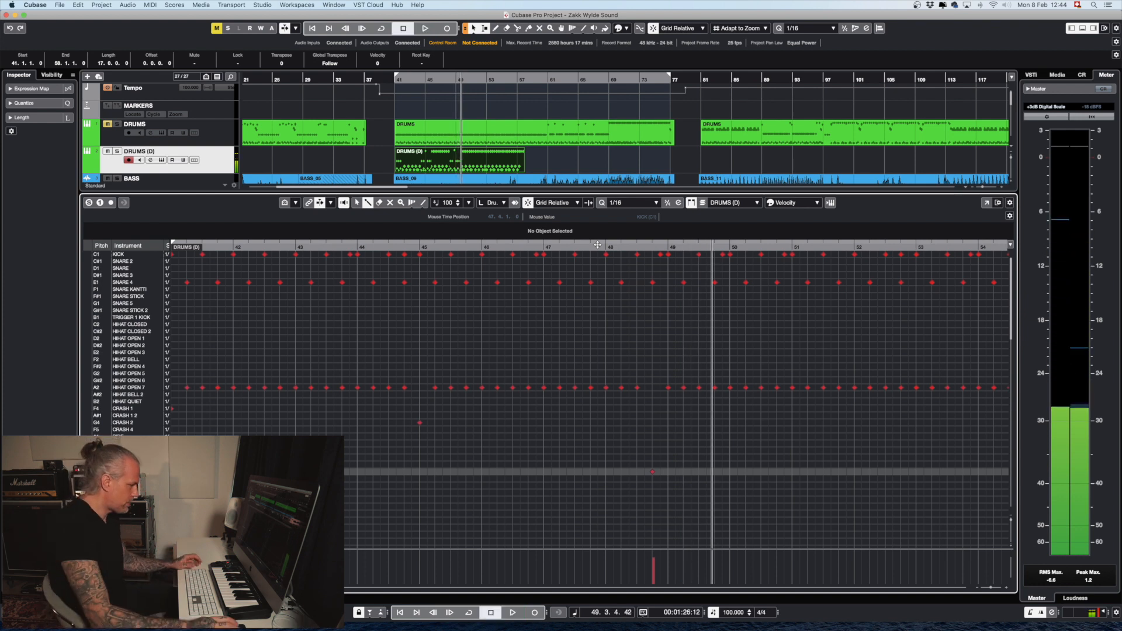
pyautogui.press('g')
pyautogui.press('g')
pyautogui.press('g')
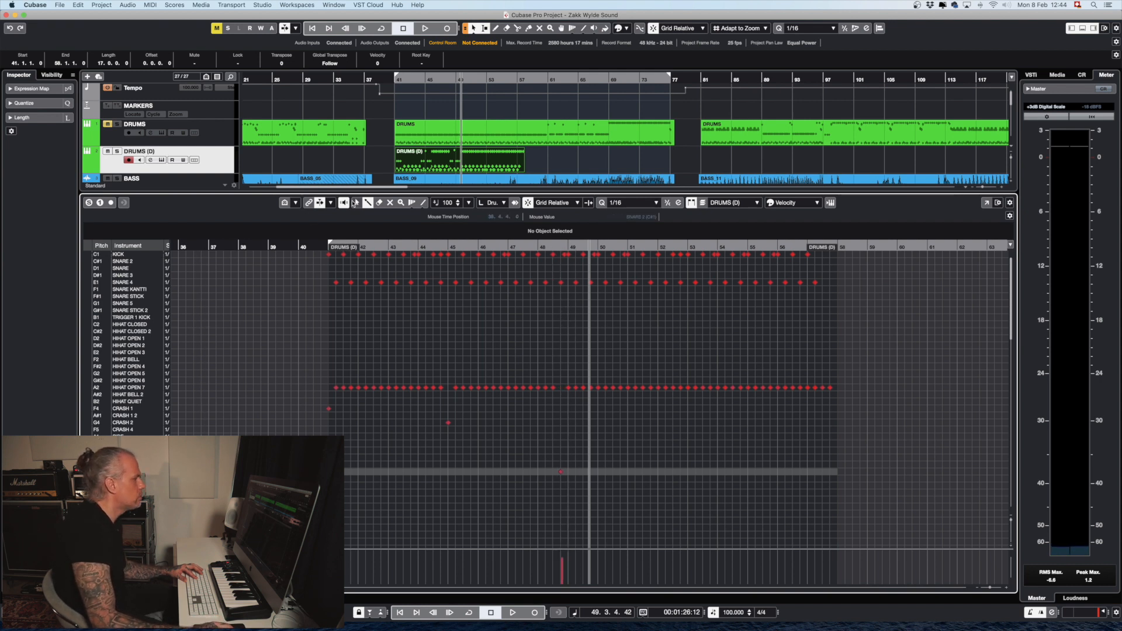
pyautogui.moveTo(859, 403); pyautogui.dragTo(290, 354)
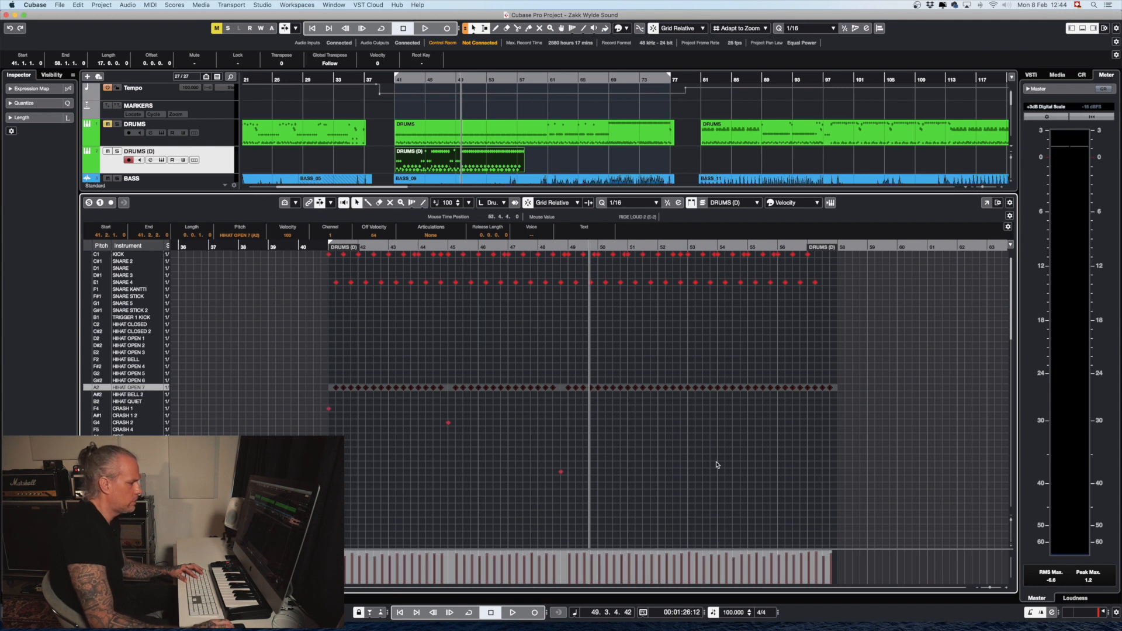
pyautogui.moveTo(583, 550); pyautogui.dragTo(584, 552)
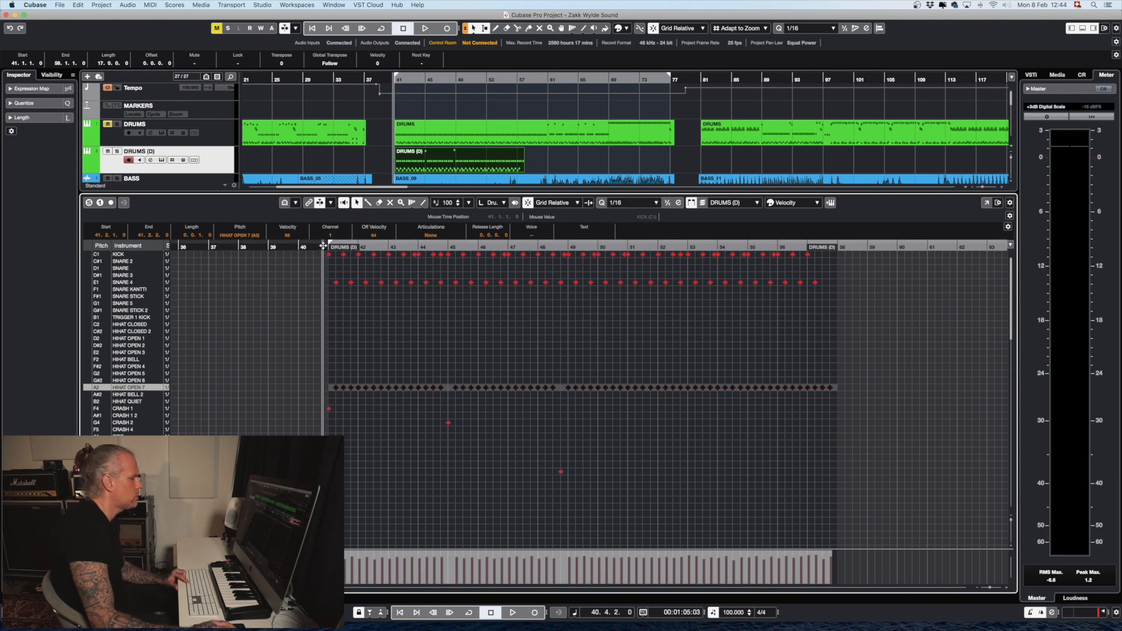
pyautogui.press('space')
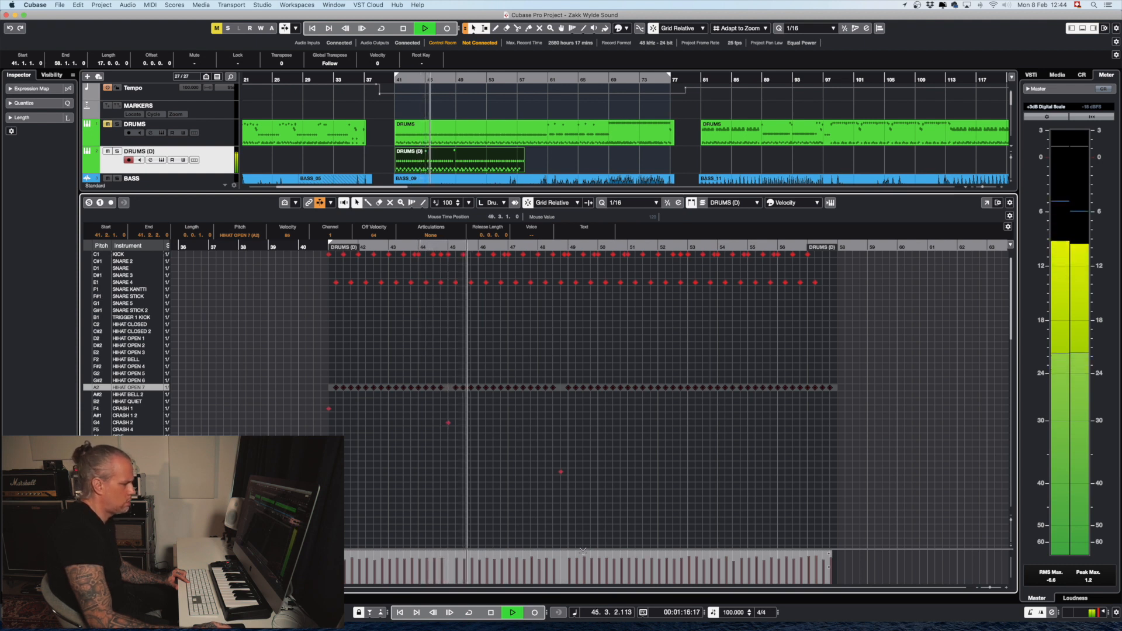
pyautogui.press('space')
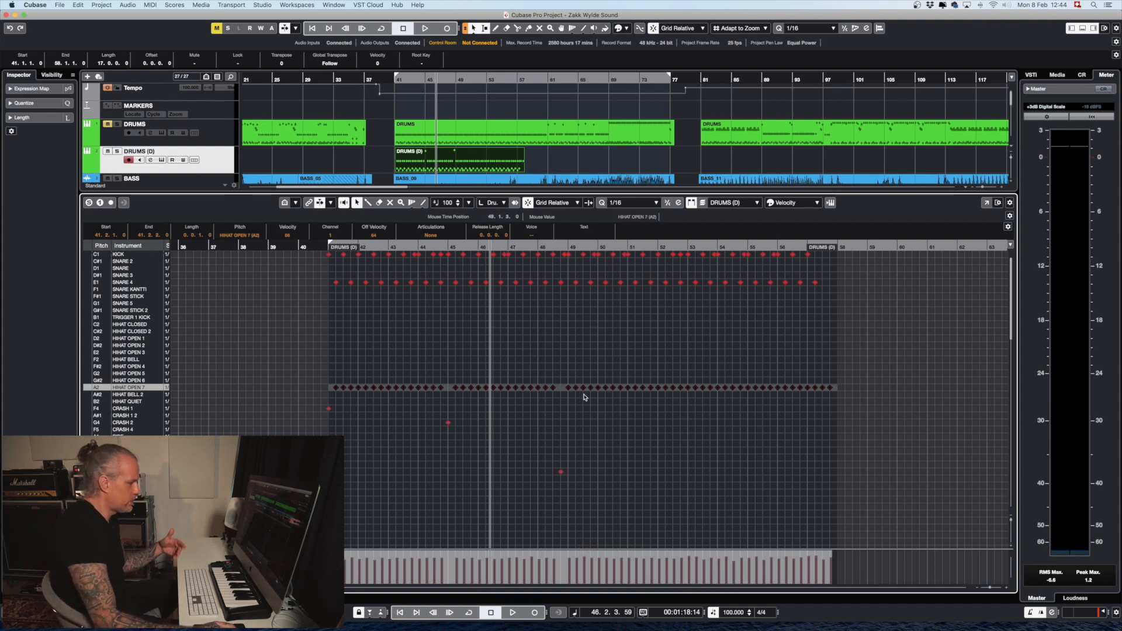
# Step: Set the velocity of the single KICK note at the start of bar 42 to 111
pyautogui.click(292, 388)
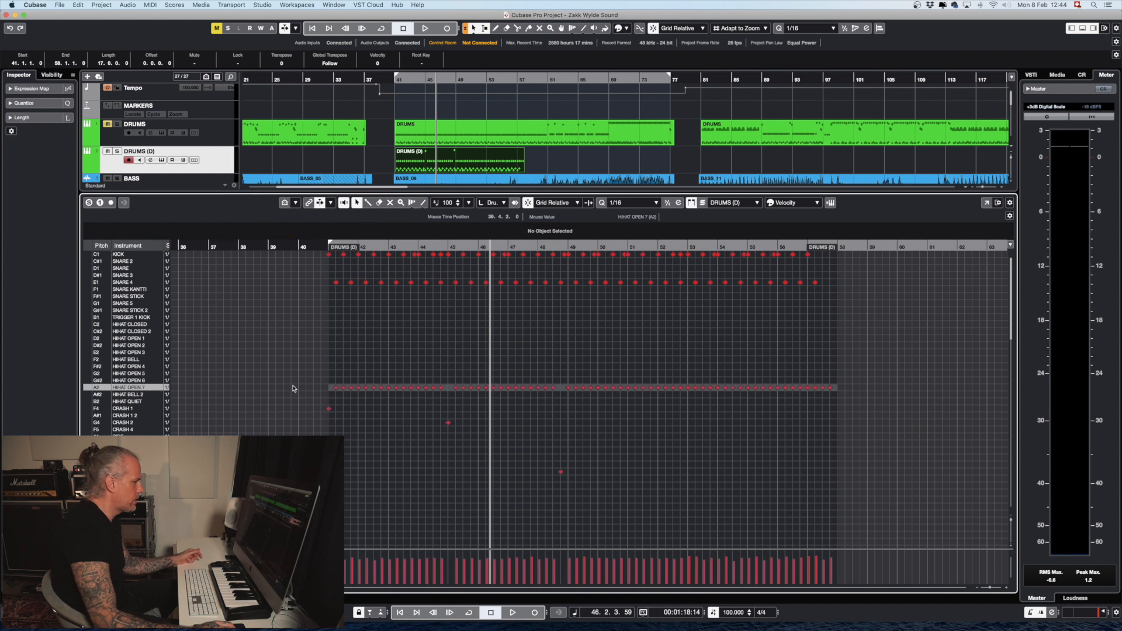
pyautogui.click(360, 256)
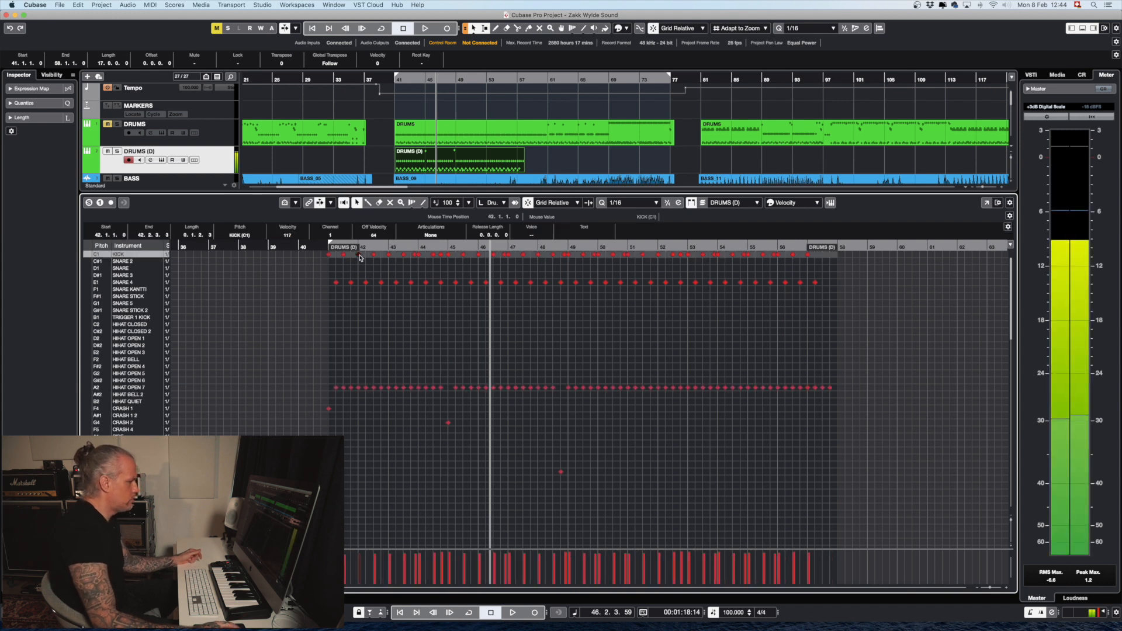
pyautogui.click(361, 554)
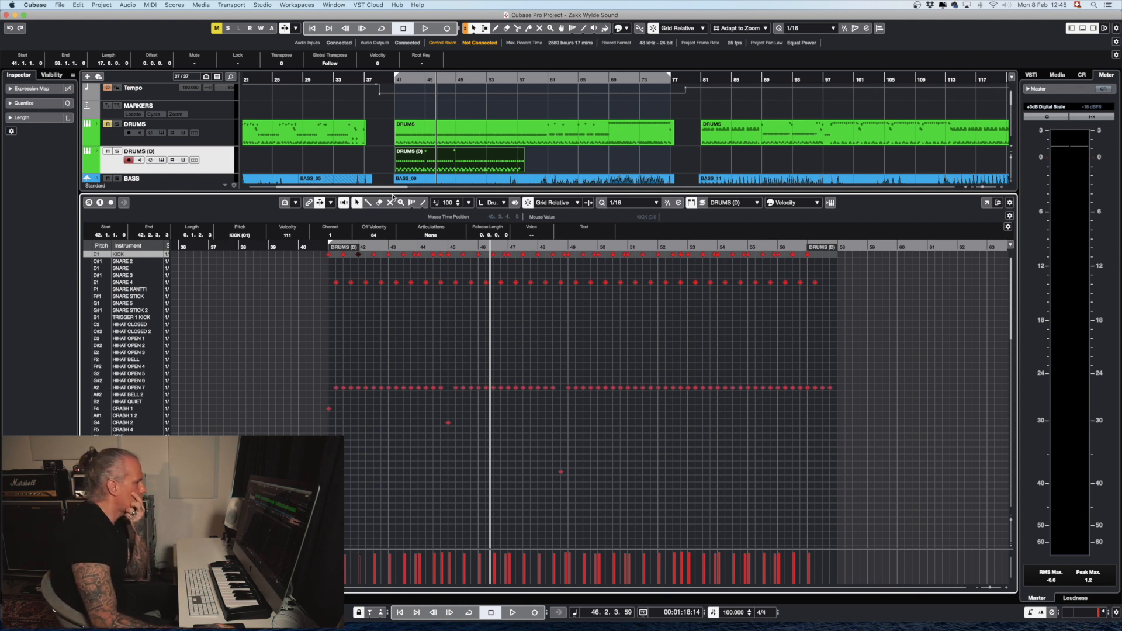
# Step: Select all KICK notes, check the quantize settings, and switch the quantize preset to 1/16 R-4
pyautogui.moveTo(836, 267); pyautogui.dragTo(327, 252)
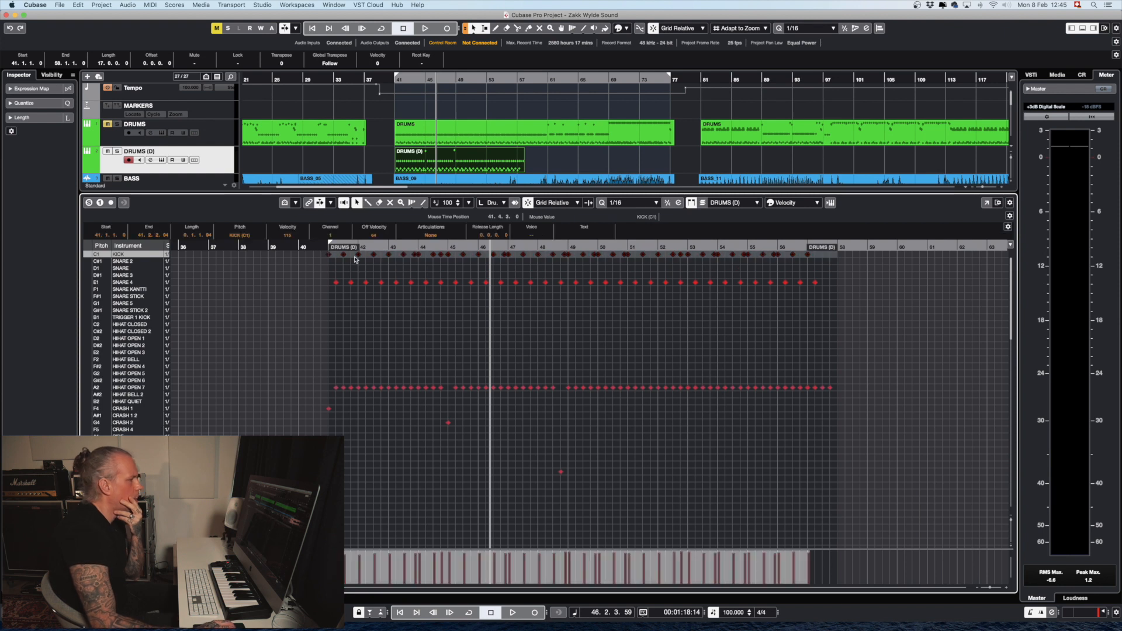
pyautogui.click(657, 204)
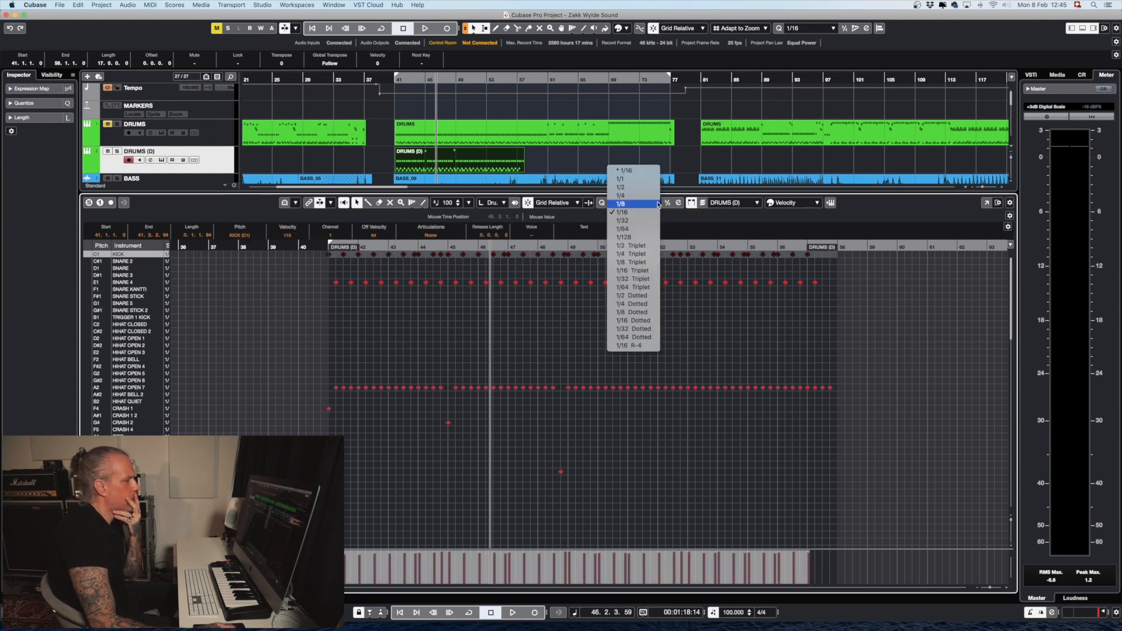
pyautogui.click(695, 222)
pyautogui.click(678, 203)
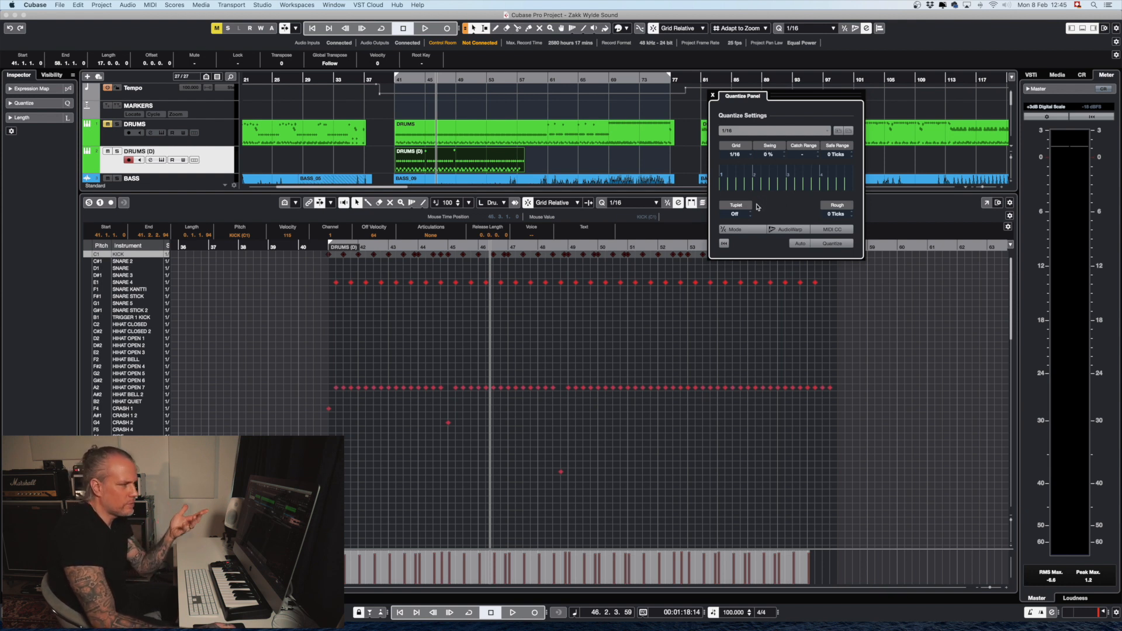
pyautogui.click(713, 95)
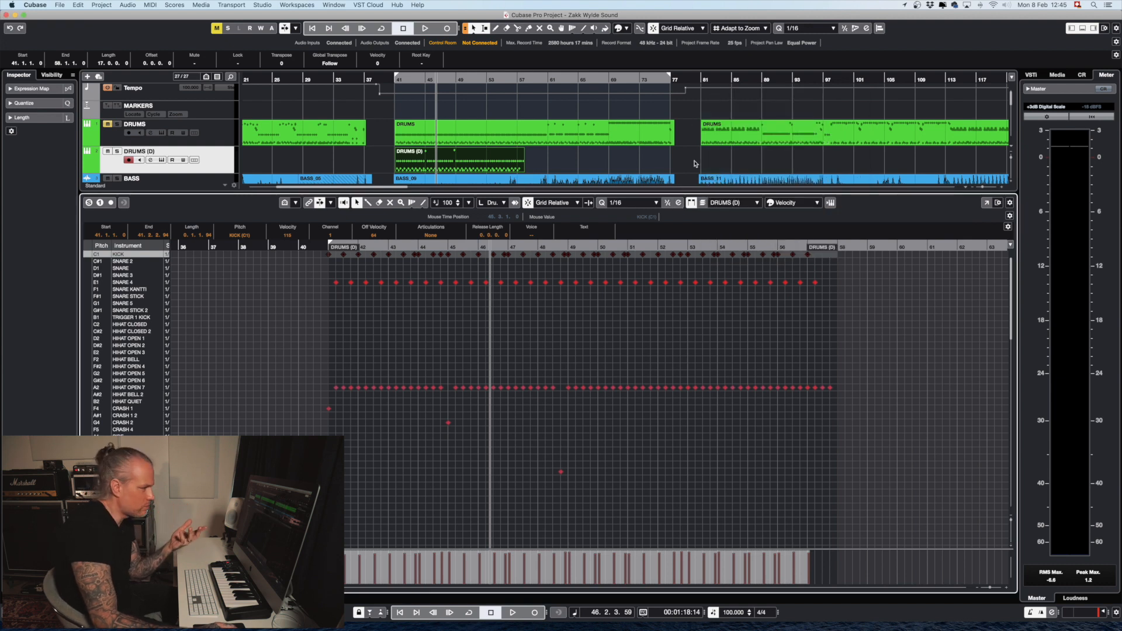
pyautogui.click(657, 203)
pyautogui.click(635, 346)
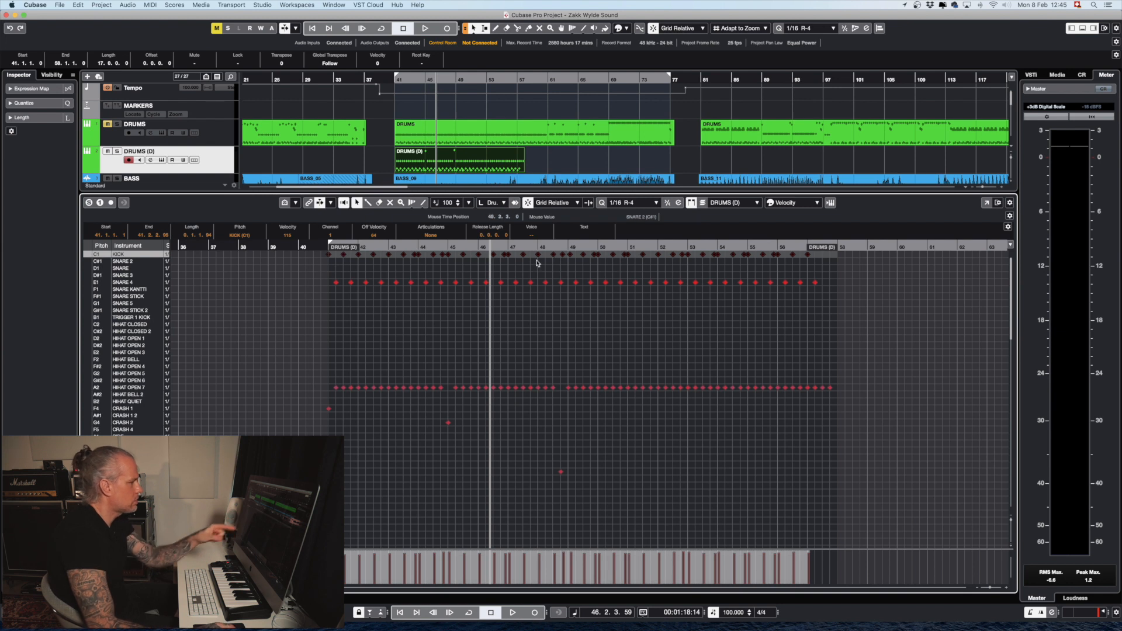
# Step: Play the drum pattern from the start of bar 41 to judge the feel of the kick notes
pyautogui.click(329, 243)
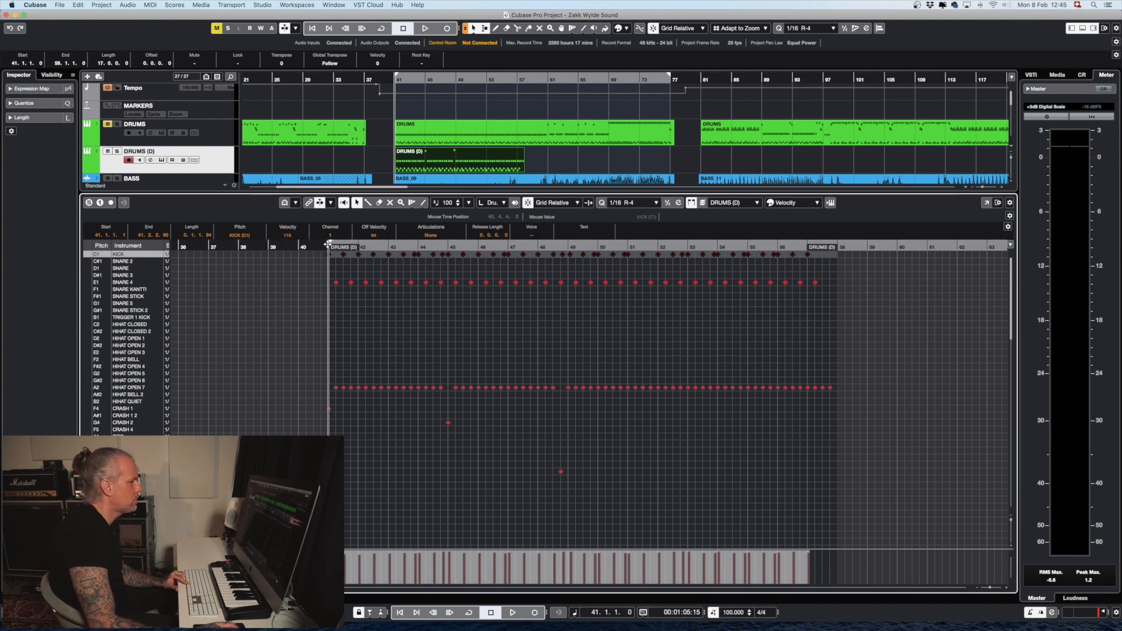
pyautogui.press('space')
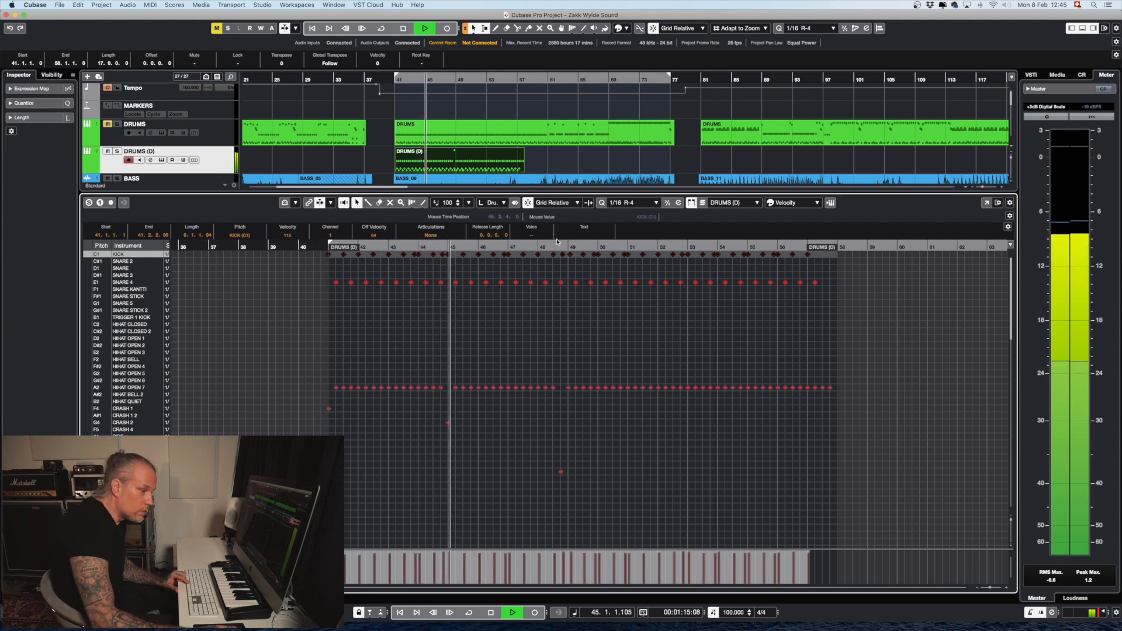
pyautogui.press('space')
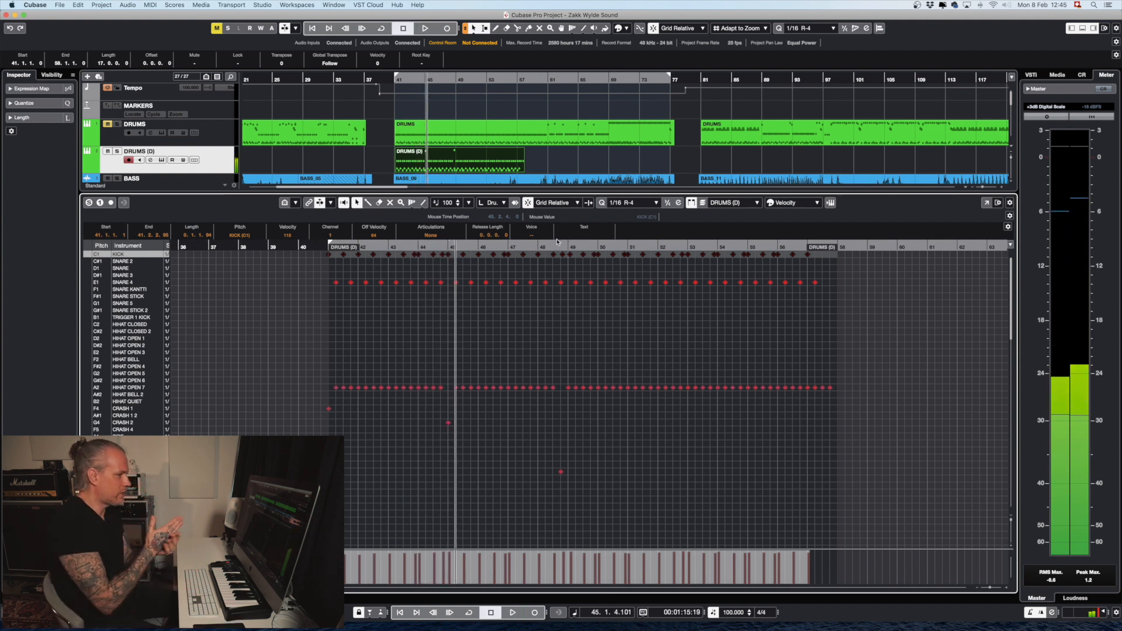
# Step: Examine the timing of the KICK notes against the grid up close around bars 42 to 49, then view the whole part
pyautogui.press('h')
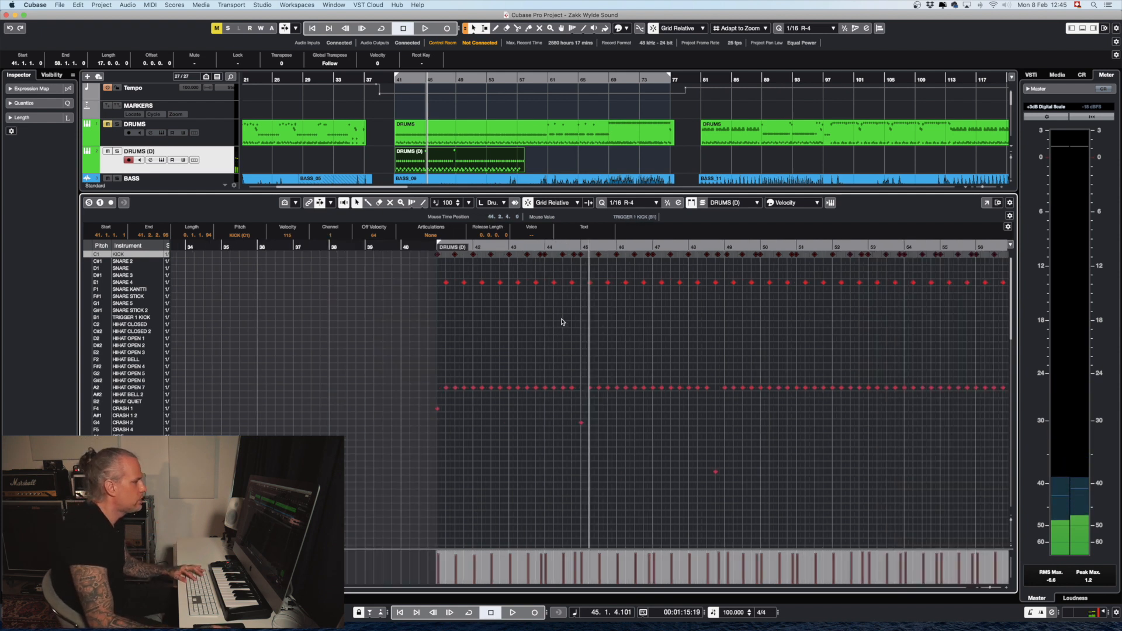
pyautogui.press('h')
pyautogui.hscroll(3, 669, 278)
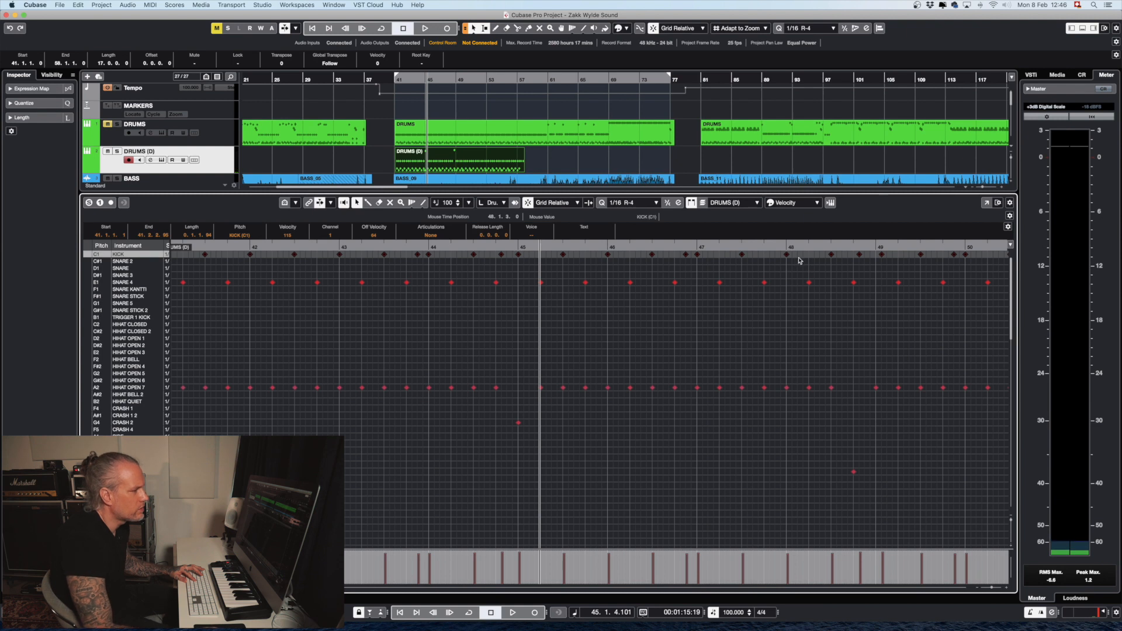
pyautogui.press('h')
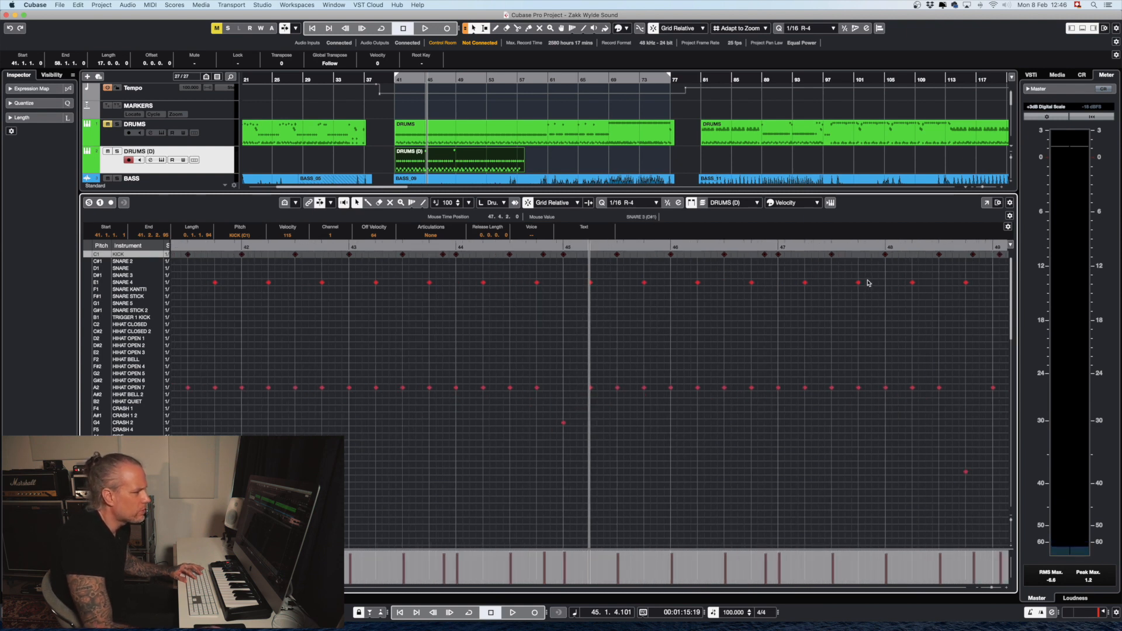
pyautogui.press('g')
pyautogui.press('g')
pyautogui.press('g')
pyautogui.press('g')
pyautogui.press('g')
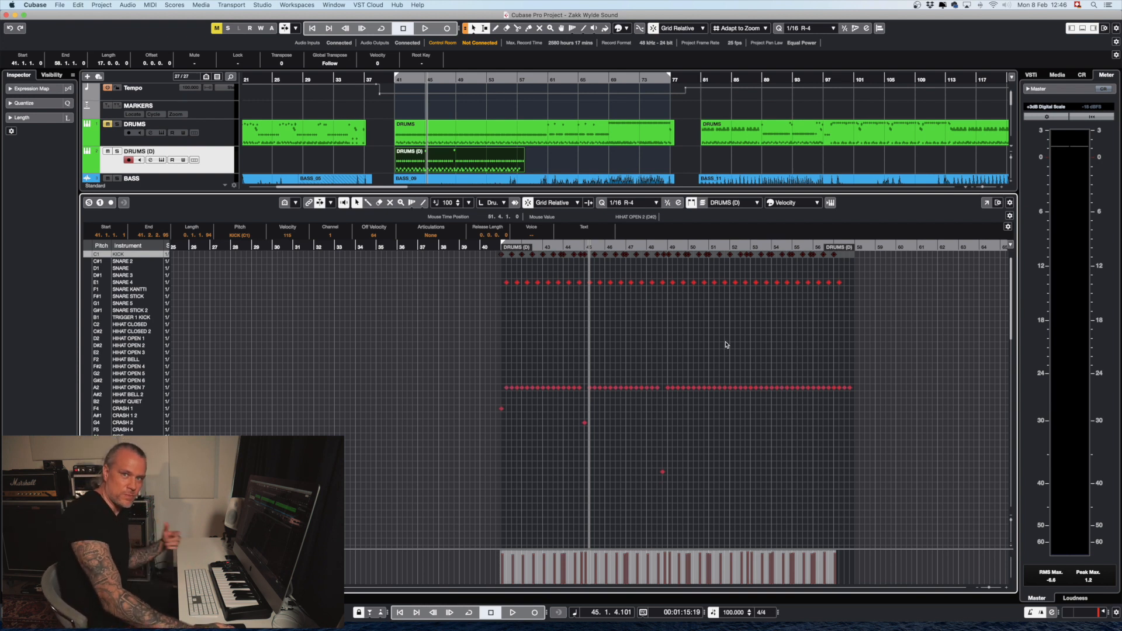
pyautogui.hscroll(2, 667, 349)
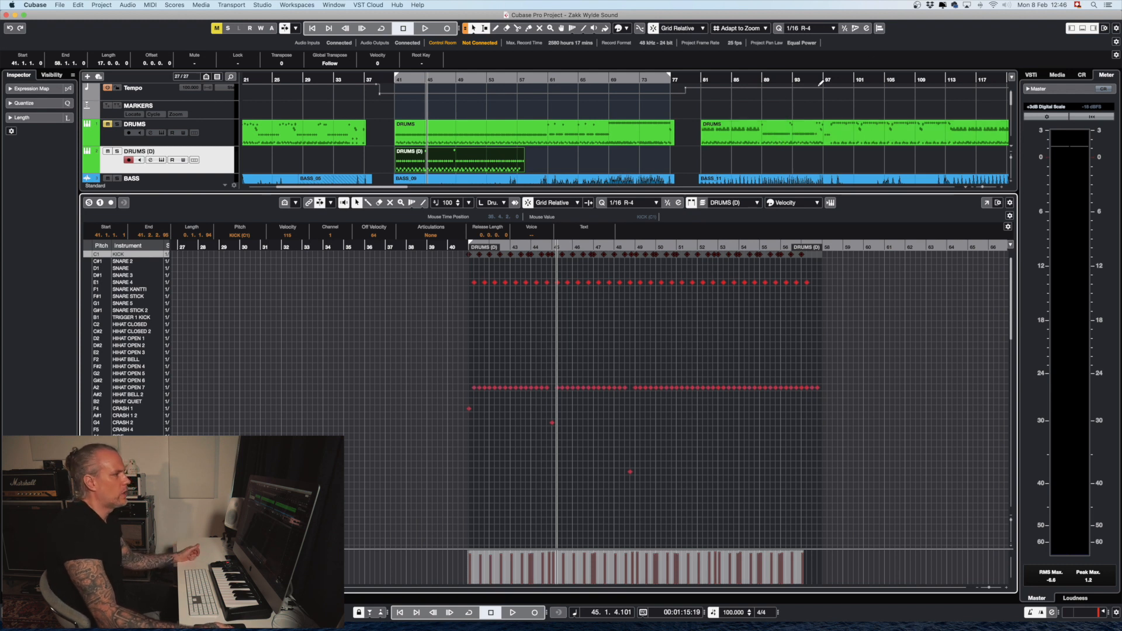
# Step: Return to the full arrangement and play the song from bar 2 with the BASS track muted
pyautogui.click(1082, 28)
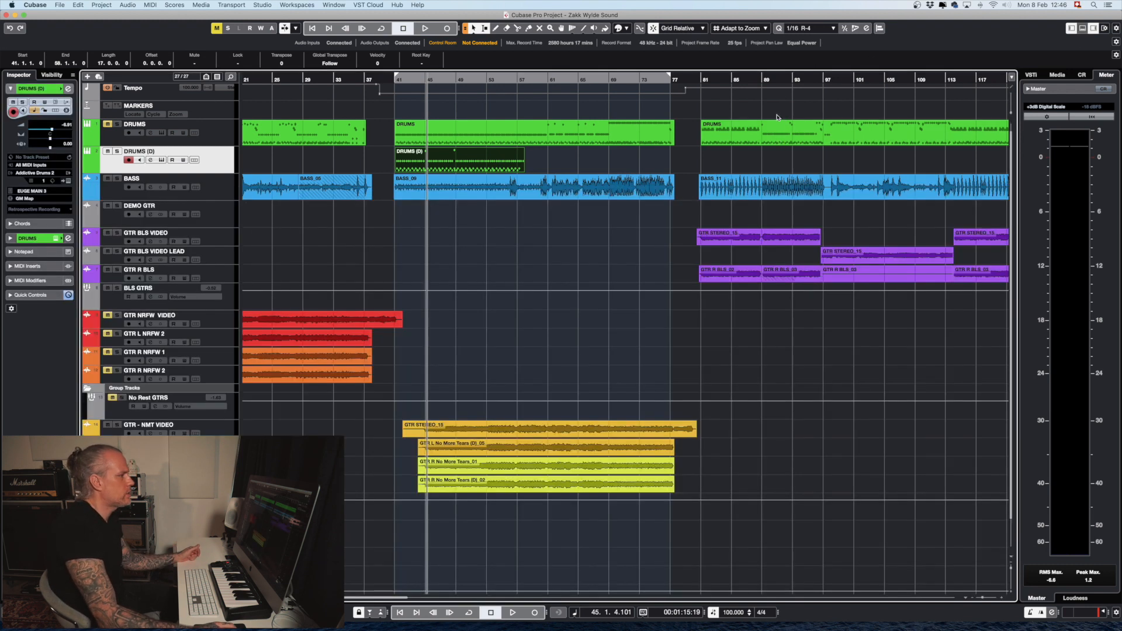
pyautogui.hscroll(-5, 427, 181)
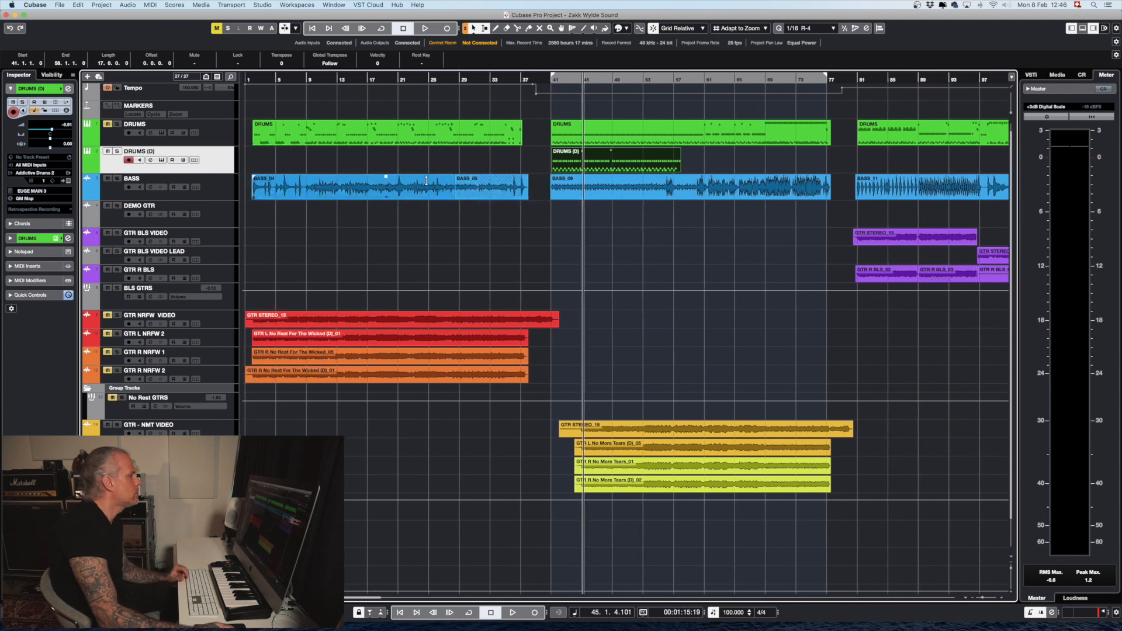
pyautogui.click(252, 80)
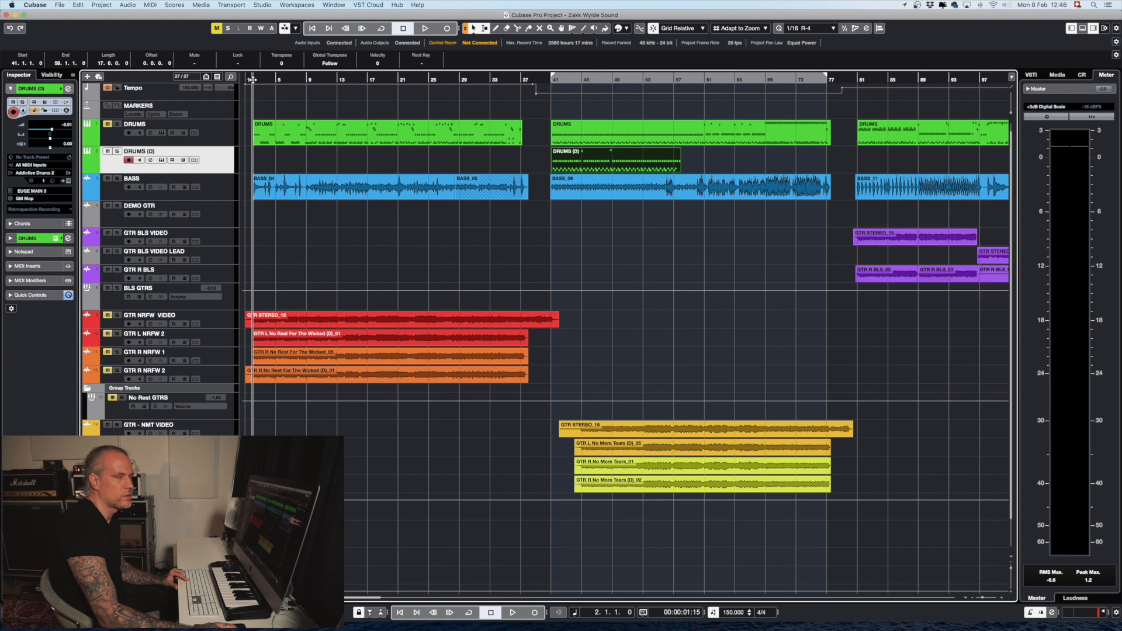
pyautogui.press('space')
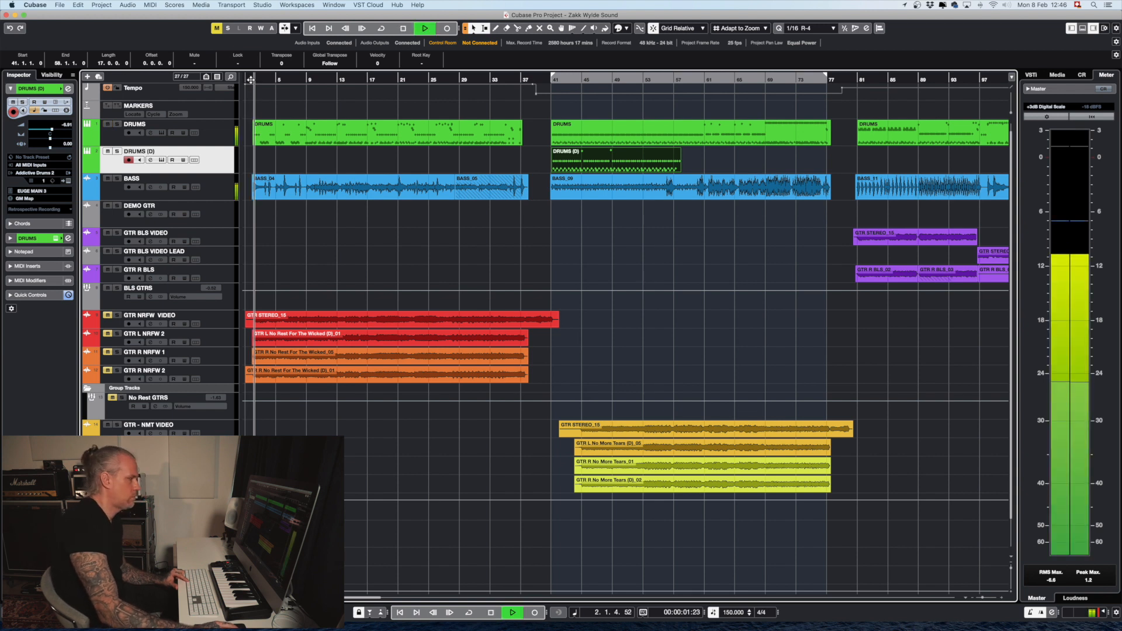
pyautogui.click(113, 398)
pyautogui.click(113, 398)
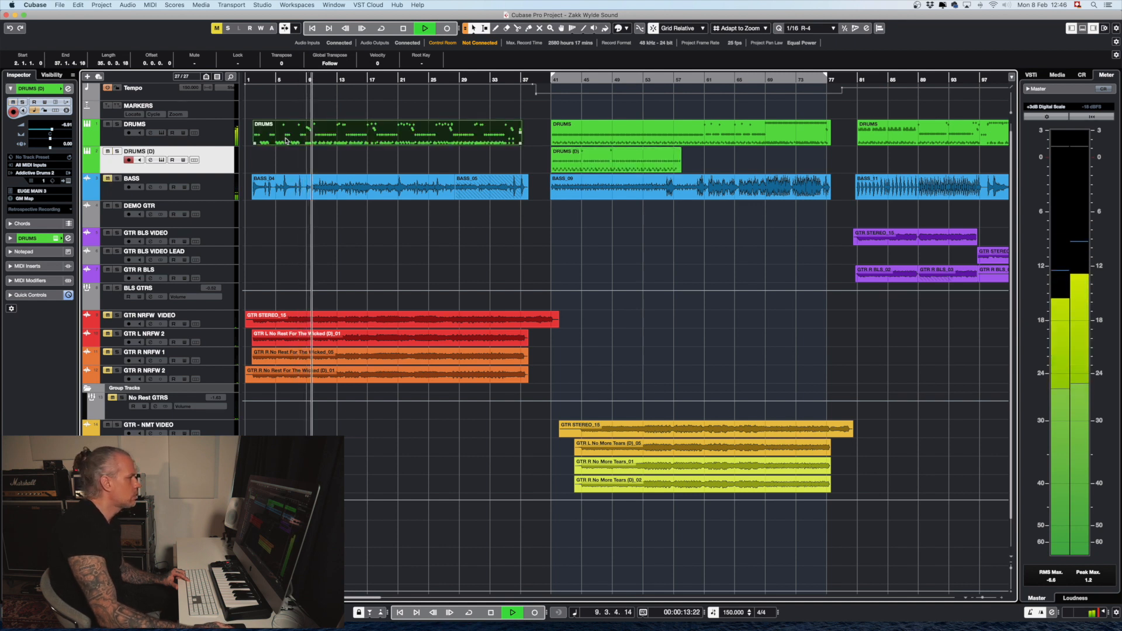
# Step: Open the first DRUMS part in the Drum Editor and replay it from bar 2
pyautogui.doubleClick(409, 134)
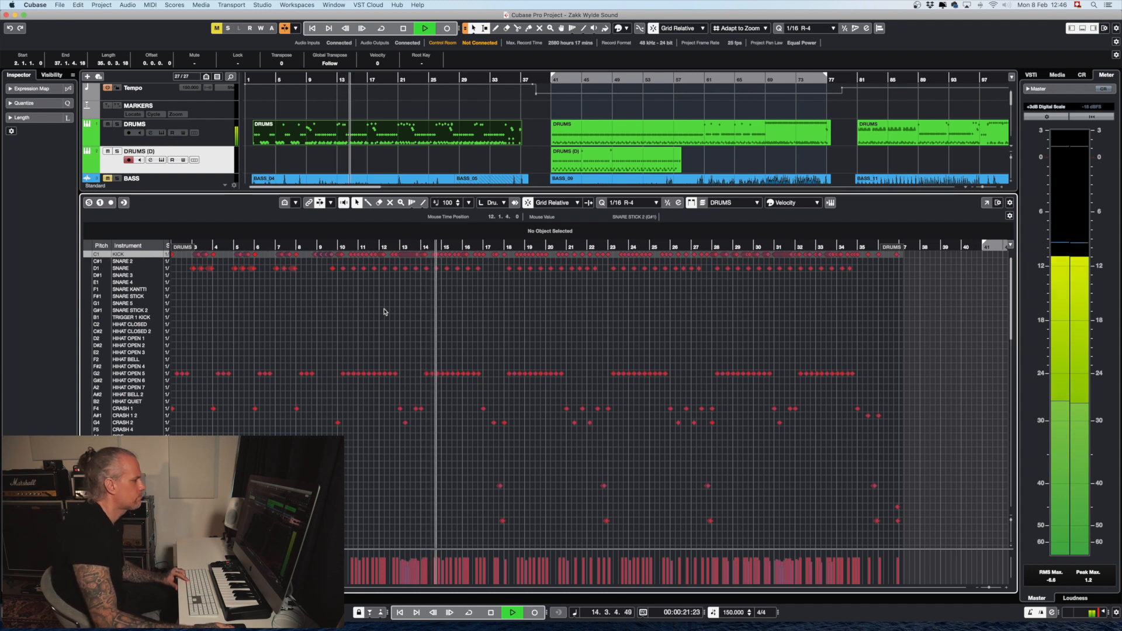
pyautogui.press('space')
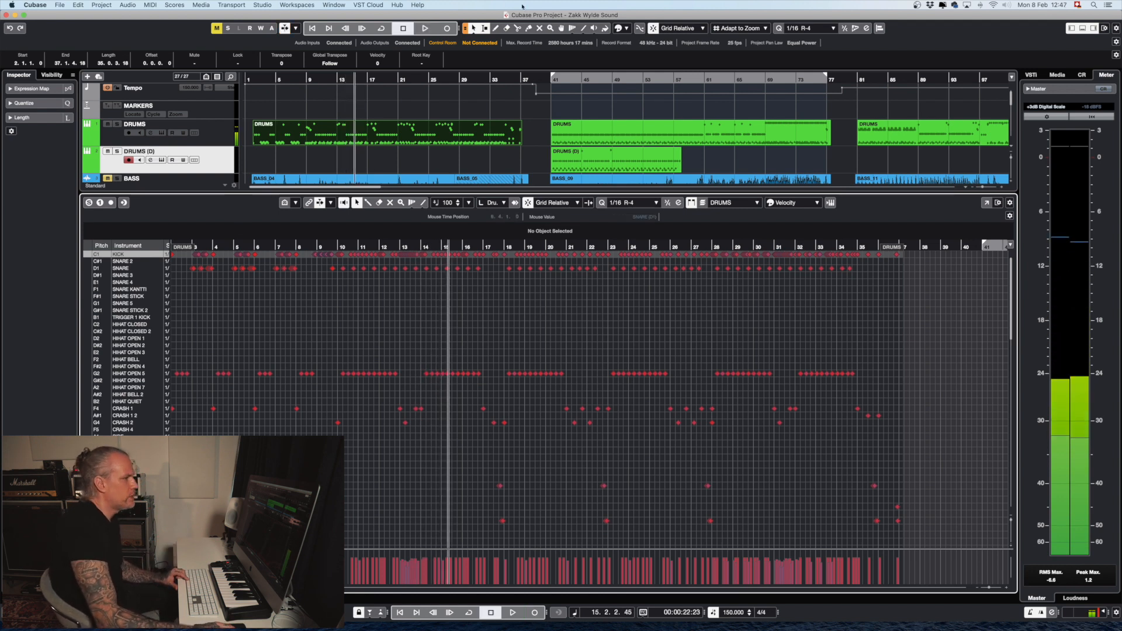
pyautogui.click(1072, 29)
pyautogui.click(253, 78)
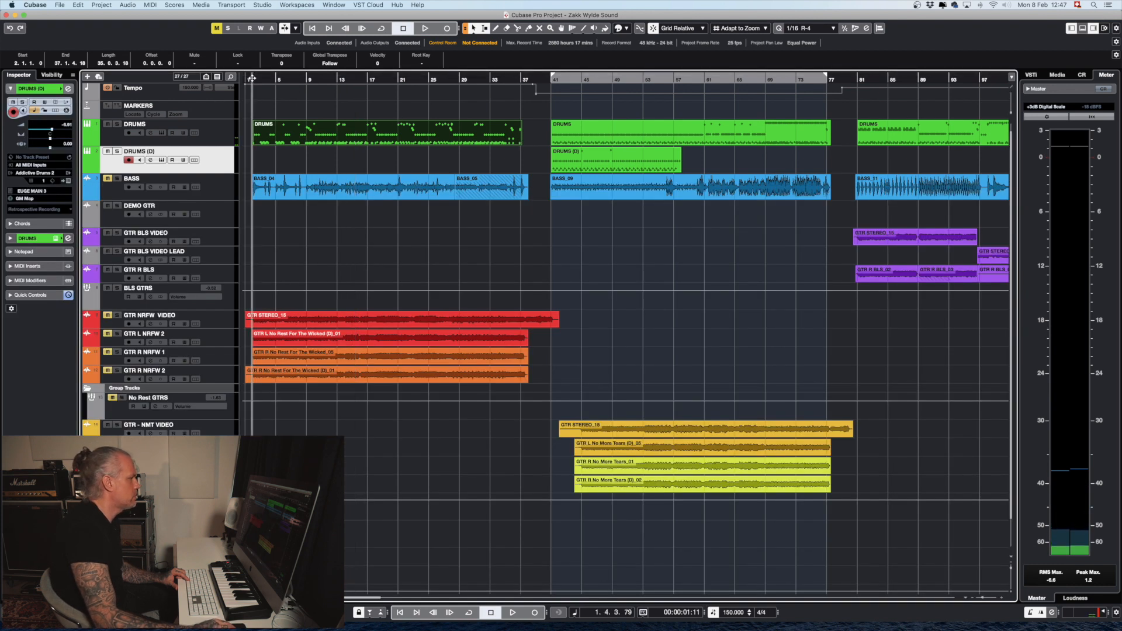
pyautogui.doubleClick(276, 141)
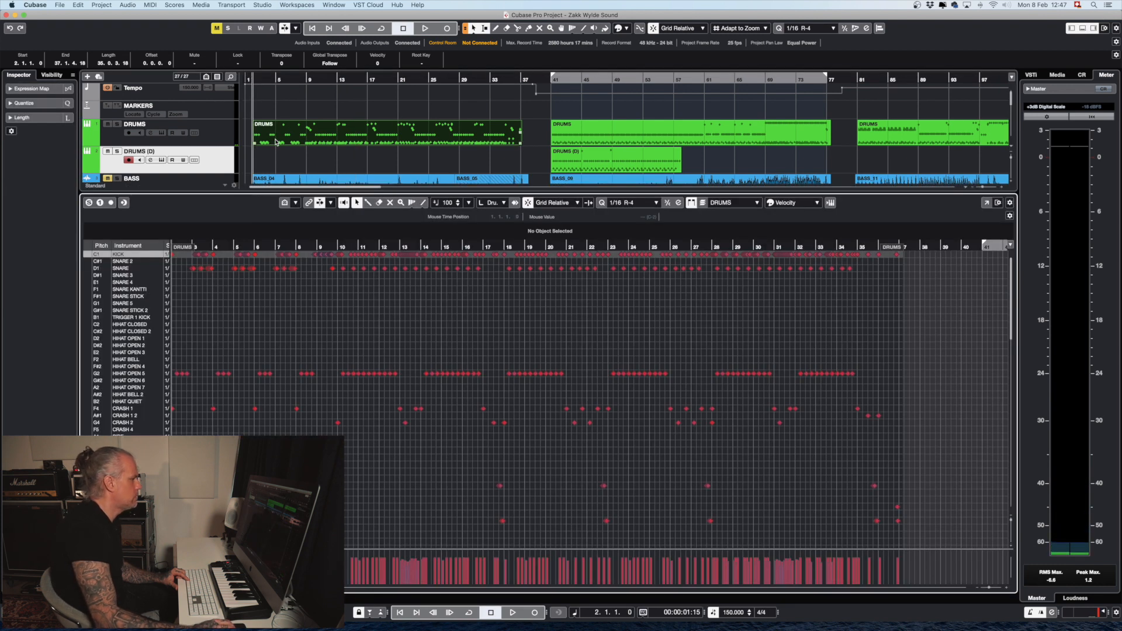
pyautogui.press('space')
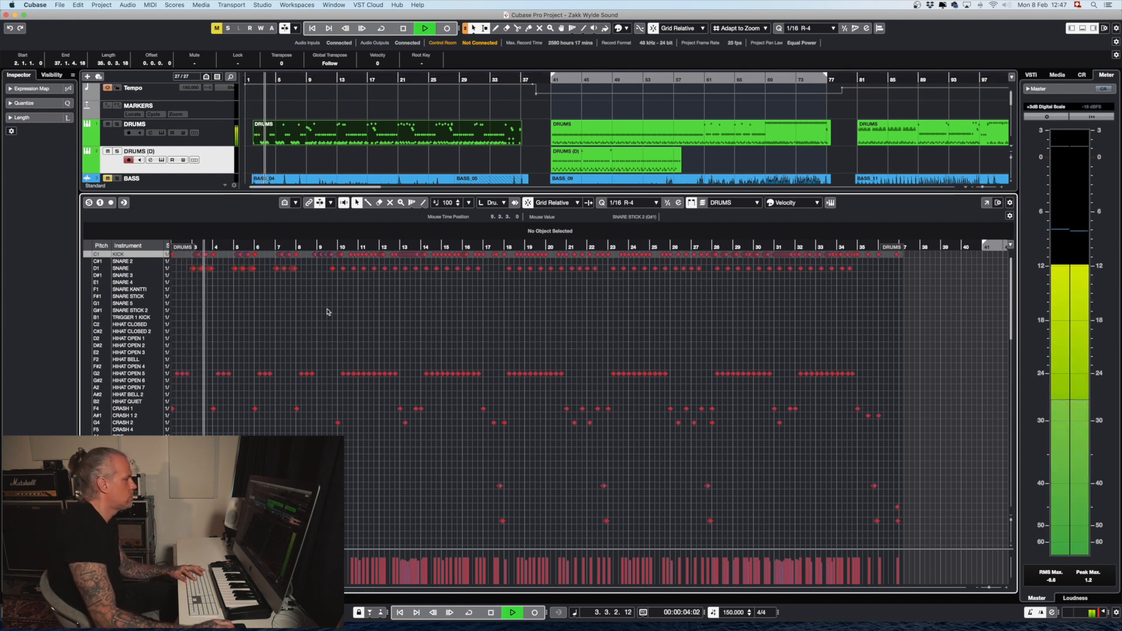
# Step: Follow the playback up close, examining the snare, hi-hat, crash and tom notes of the first DRUMS part up to bar 17
pyautogui.press('h')
pyautogui.press('h')
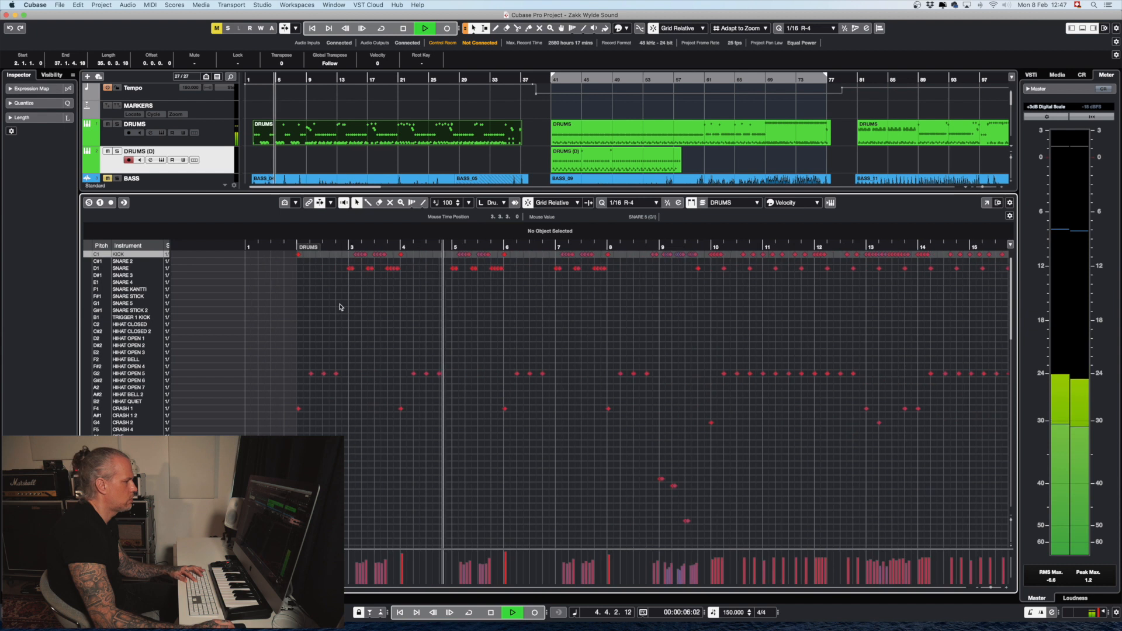
pyautogui.press('h')
pyautogui.hscroll(3, 466, 308)
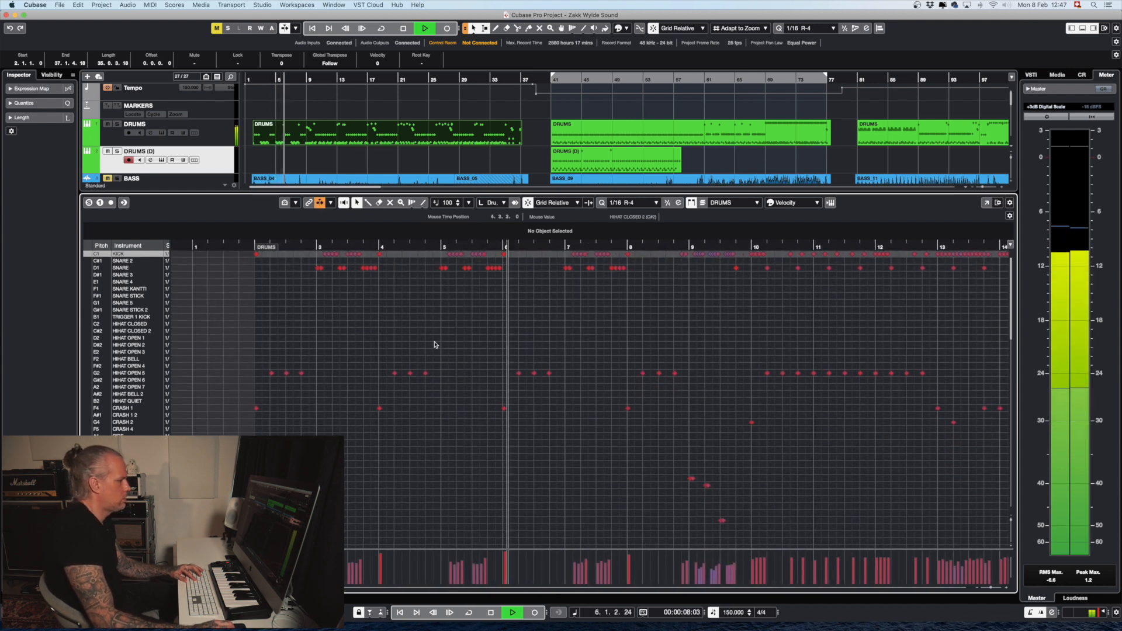
pyautogui.scroll(-4, 486, 365)
pyautogui.hscroll(3, 486, 365)
pyautogui.scroll(4, 484, 359)
pyautogui.hscroll(2, 482, 350)
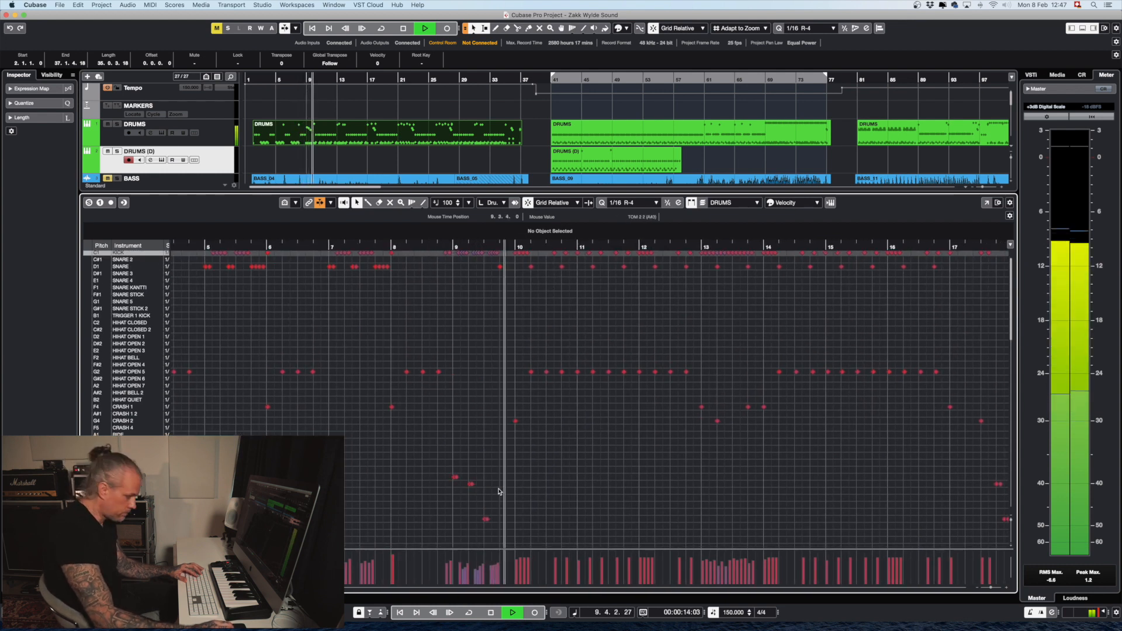
# Step: Stop playback, close the Drum Editor, and open the DRUMS track's Addictive Drums 2 beats browser
pyautogui.press('space')
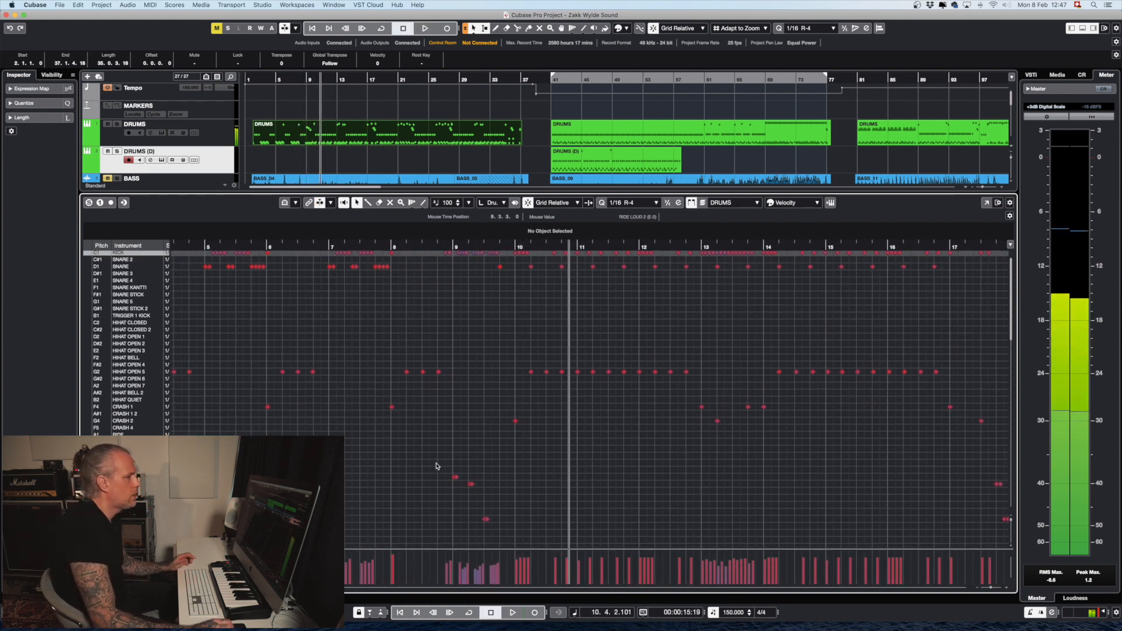
pyautogui.click(1081, 31)
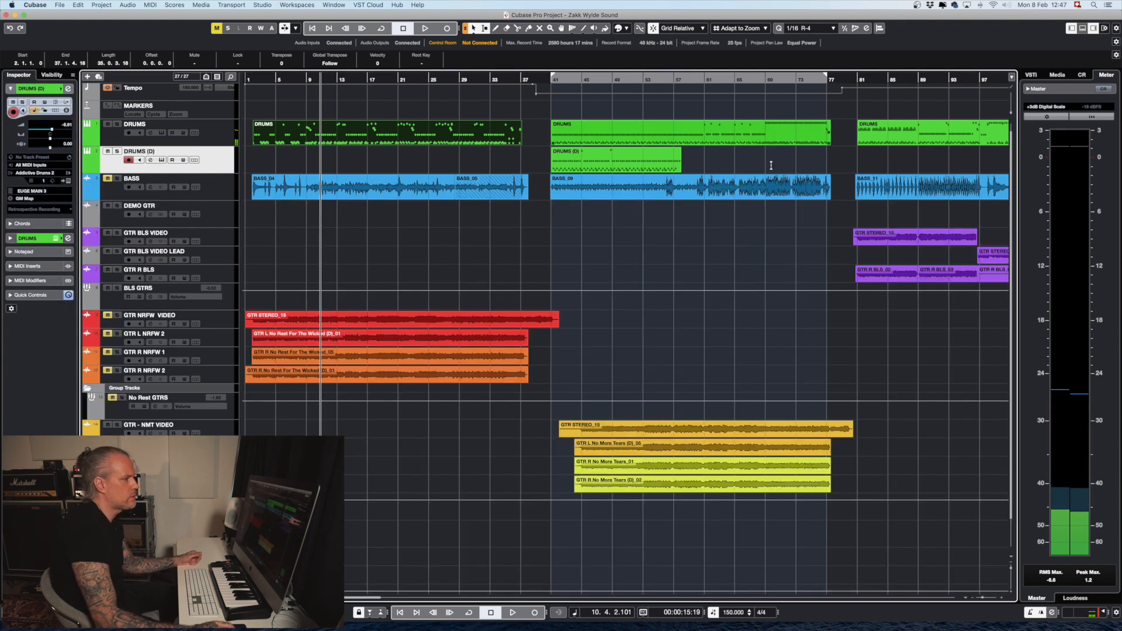
pyautogui.click(162, 132)
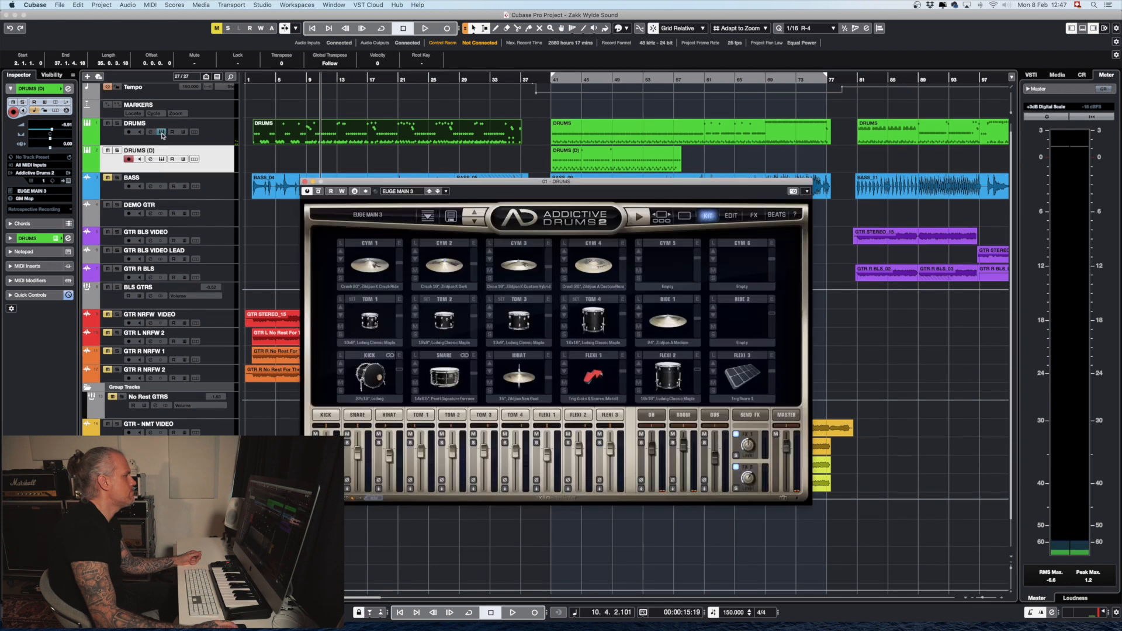
pyautogui.click(779, 216)
pyautogui.scroll(5, 420, 361)
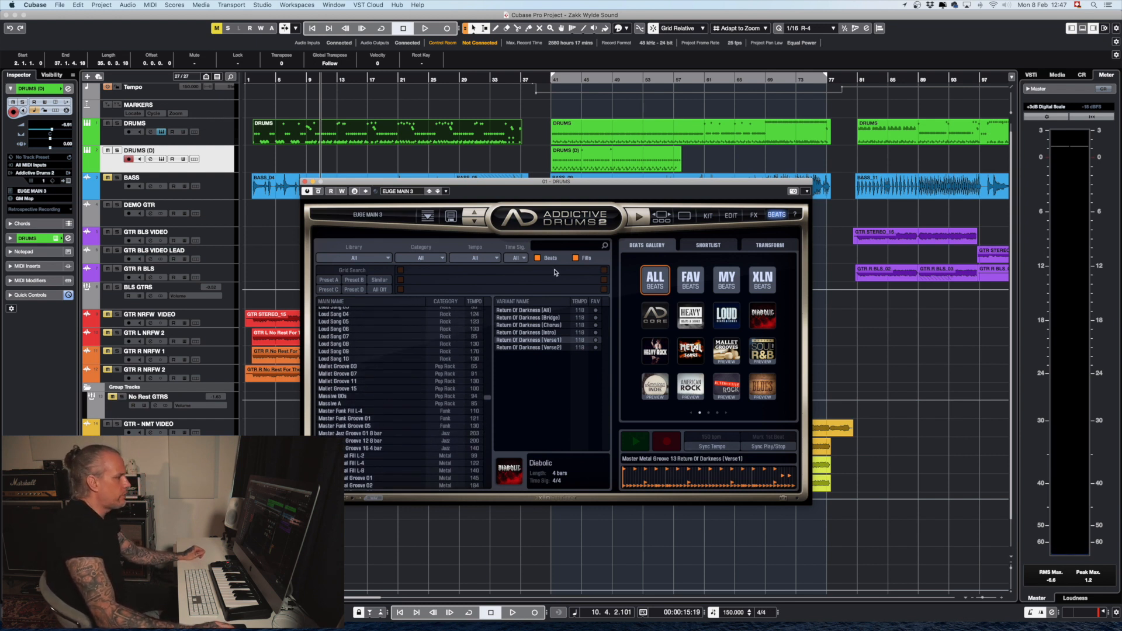
# Step: Filter the beats by tempo to Host +/-20 bpm and browse the filtered list
pyautogui.click(497, 260)
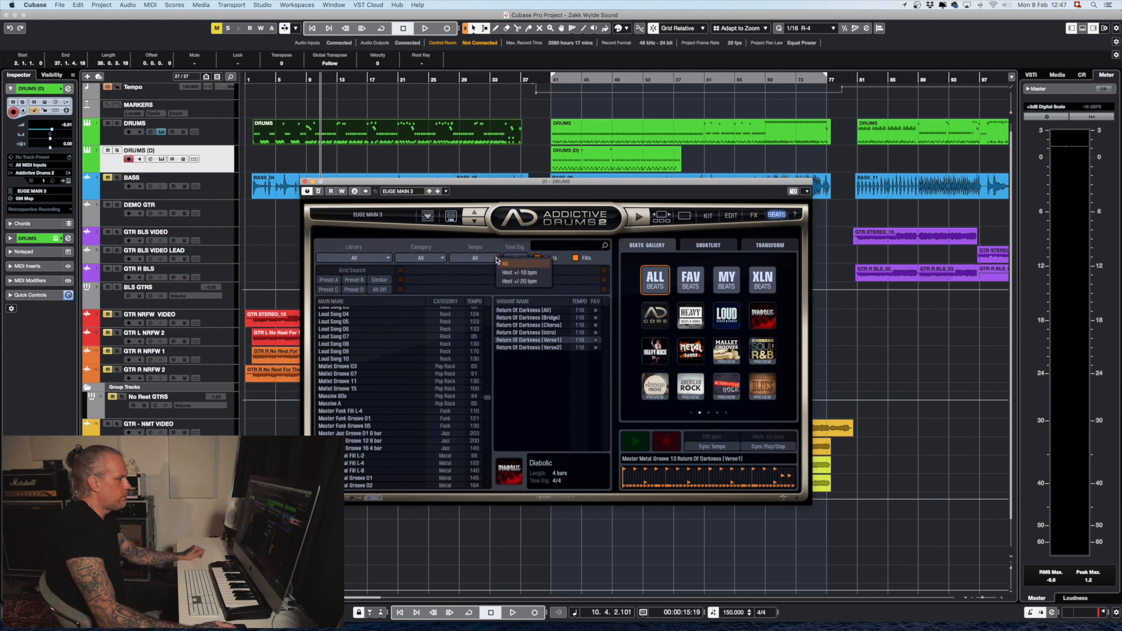
pyautogui.click(516, 282)
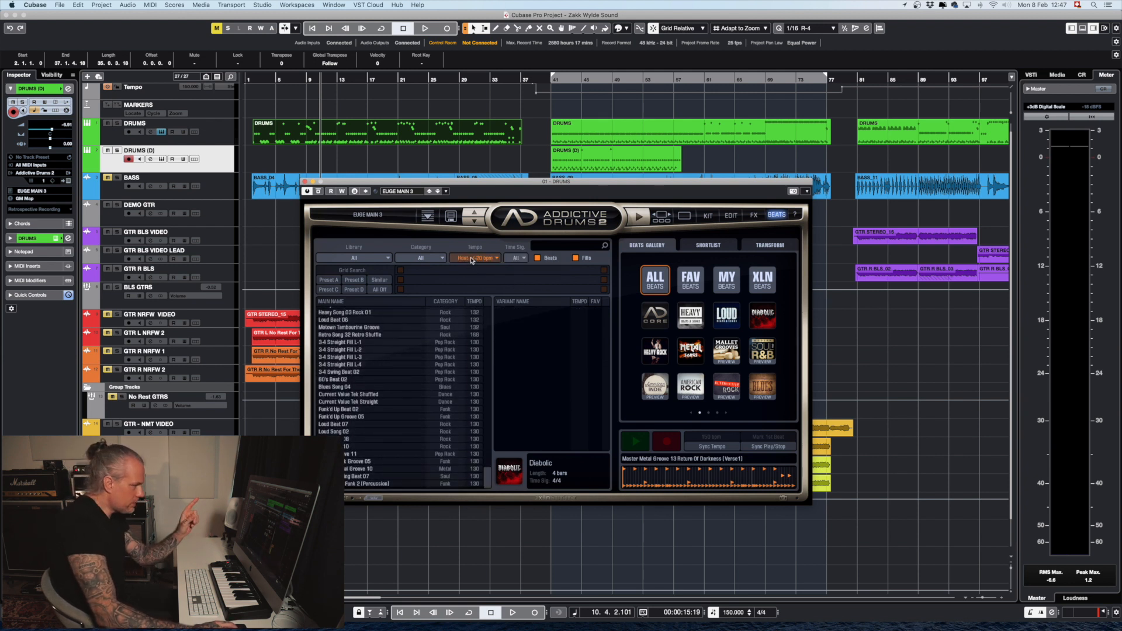
pyautogui.click(615, 170)
pyautogui.moveTo(517, 184); pyautogui.dragTo(509, 126)
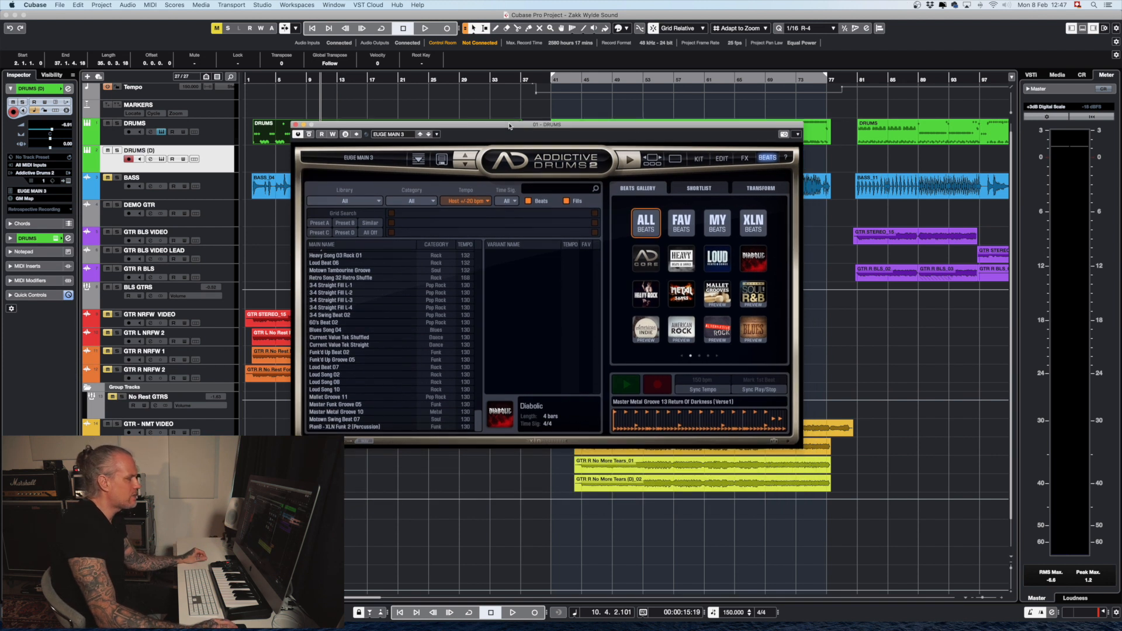
pyautogui.scroll(15, 396, 319)
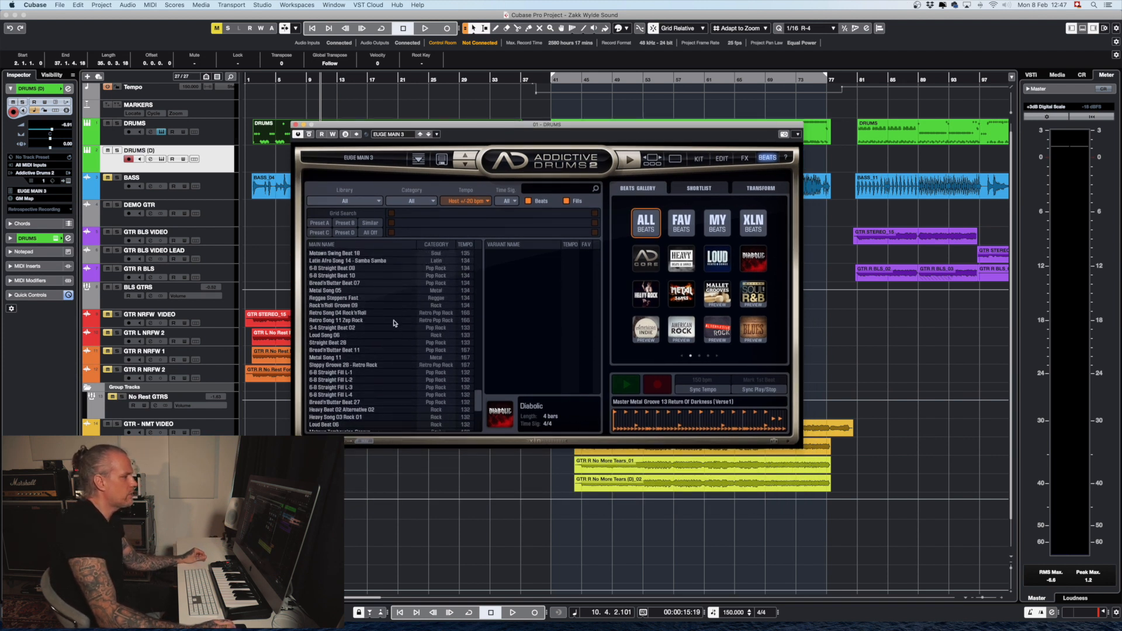
pyautogui.scroll(5, 395, 322)
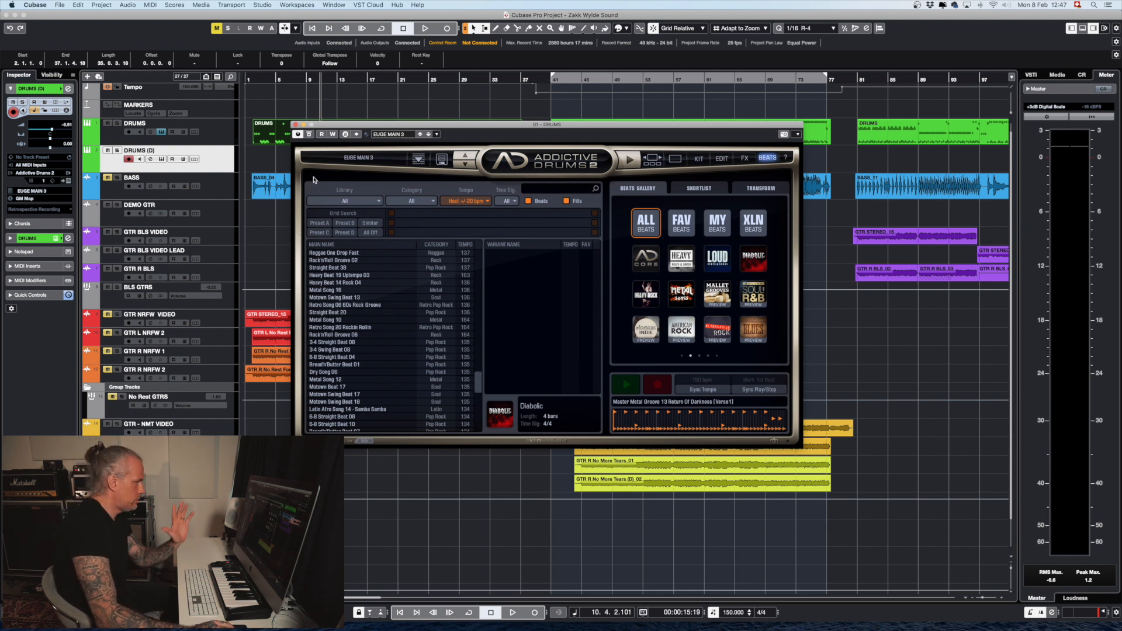
pyautogui.scroll(15, 391, 309)
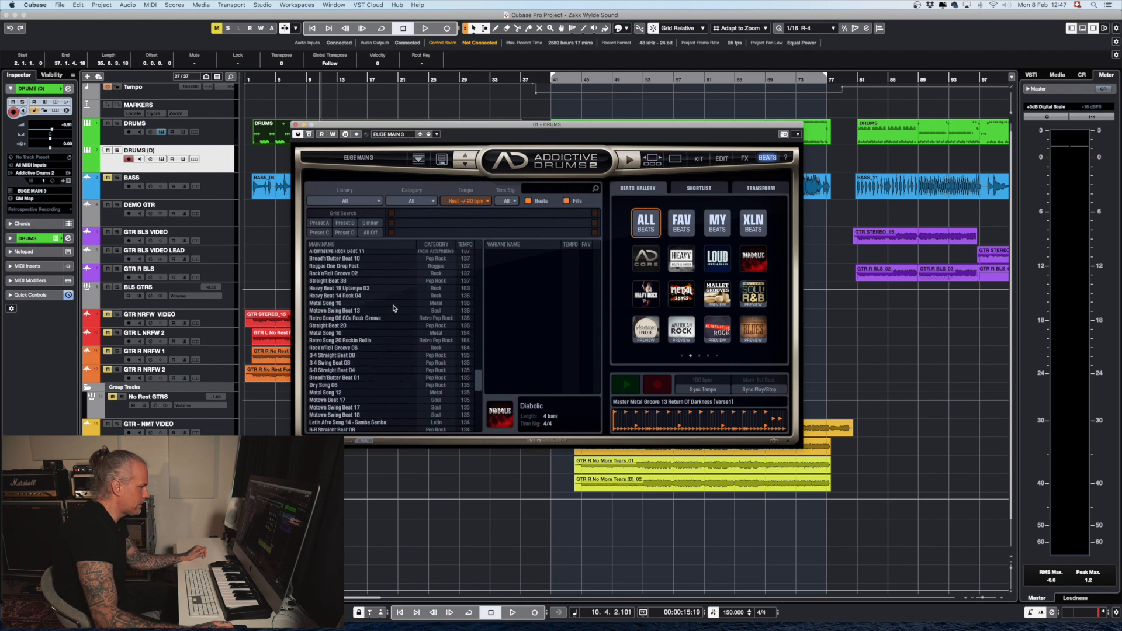
# Step: Restrict the beats list to the Diabolic library
pyautogui.click(381, 201)
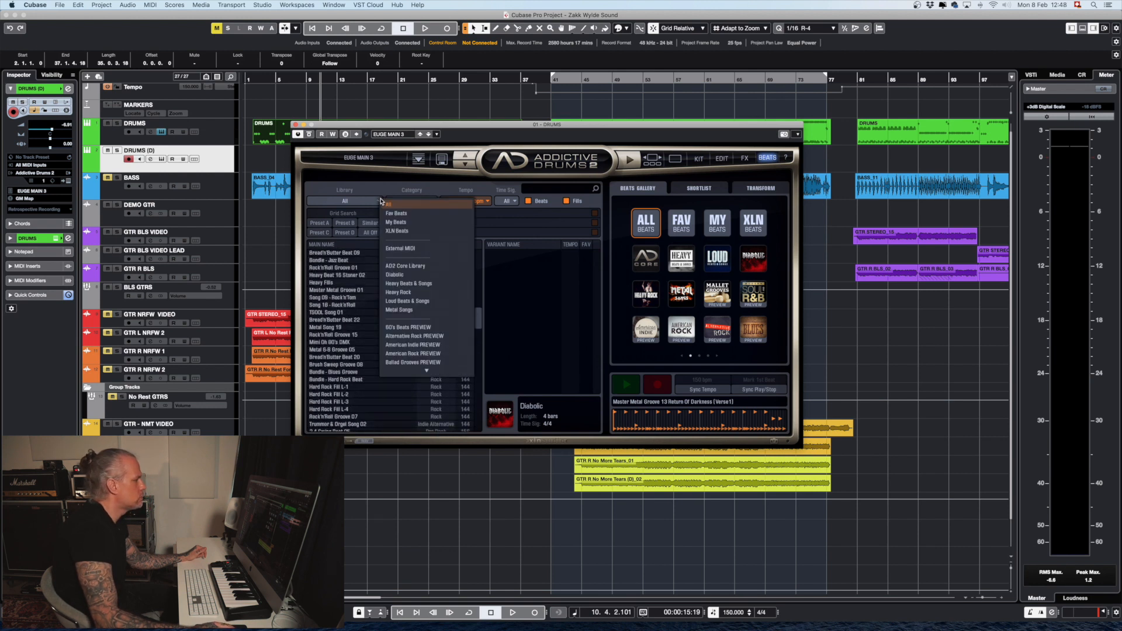
pyautogui.click(398, 276)
pyautogui.scroll(5, 404, 281)
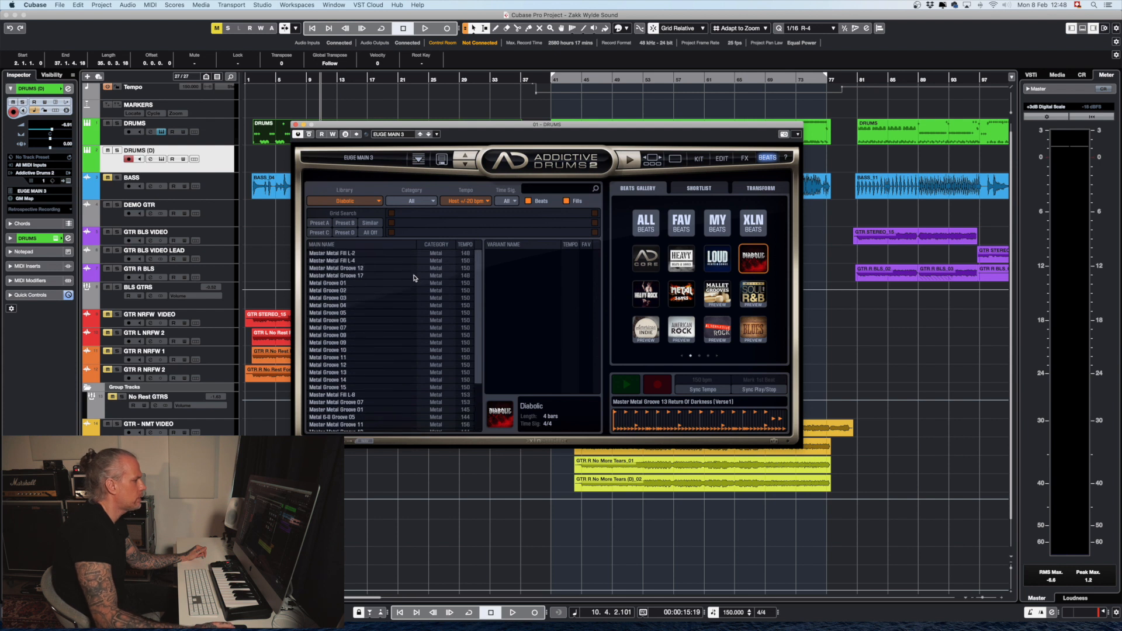
# Step: Preview the Metal Groove 01 HH Open beat and the Master Metal Fill L-4 02 fill
pyautogui.click(335, 283)
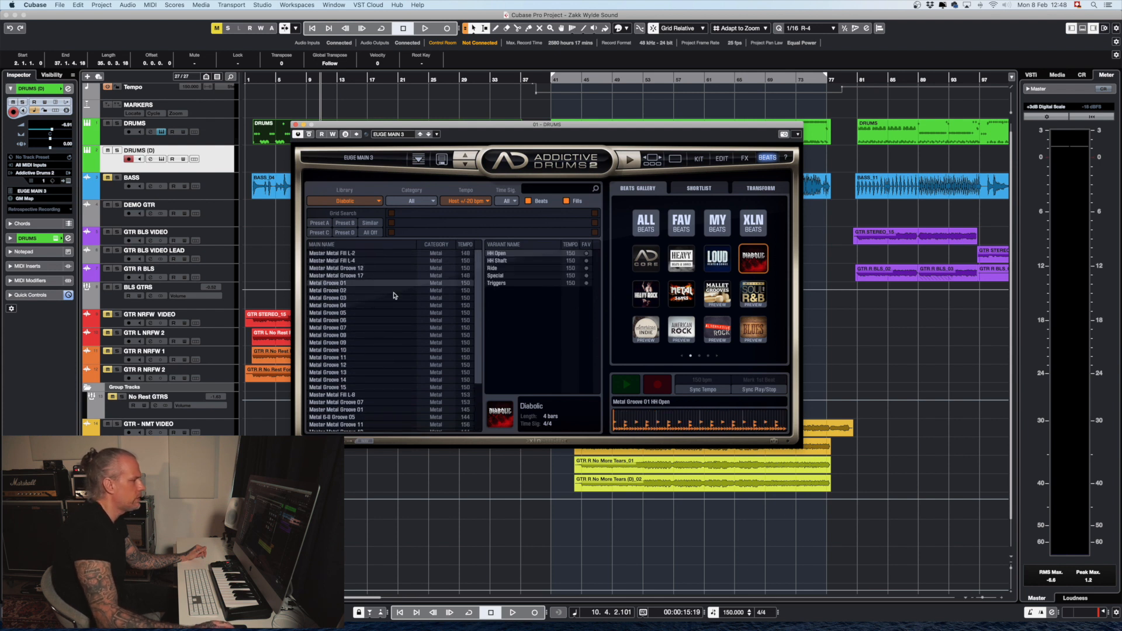
pyautogui.click(631, 159)
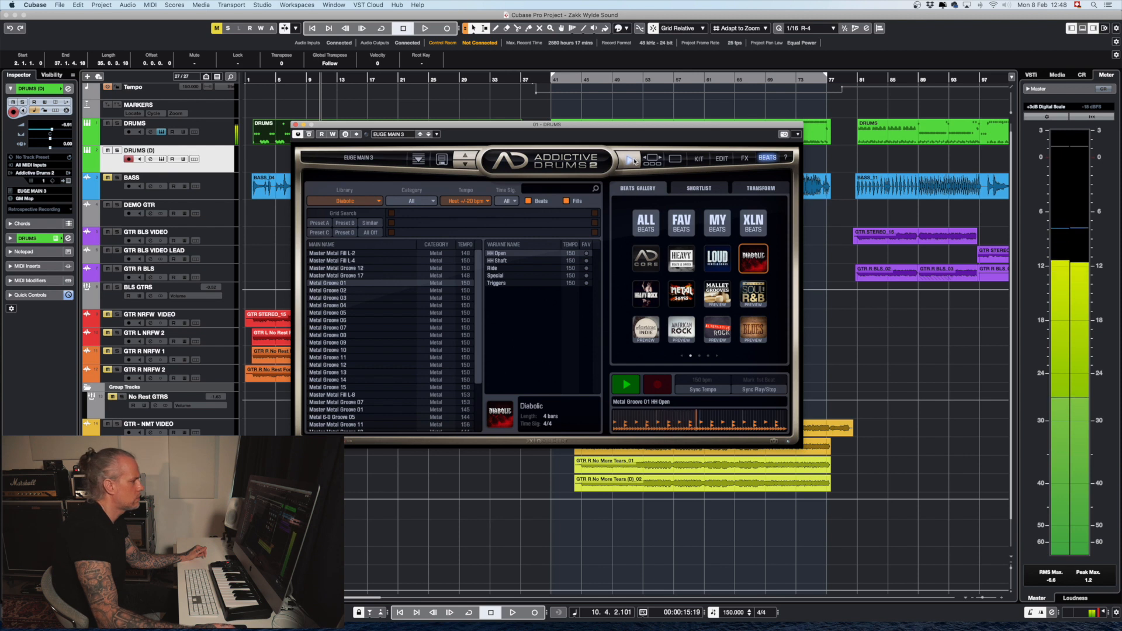
pyautogui.click(631, 160)
pyautogui.click(327, 261)
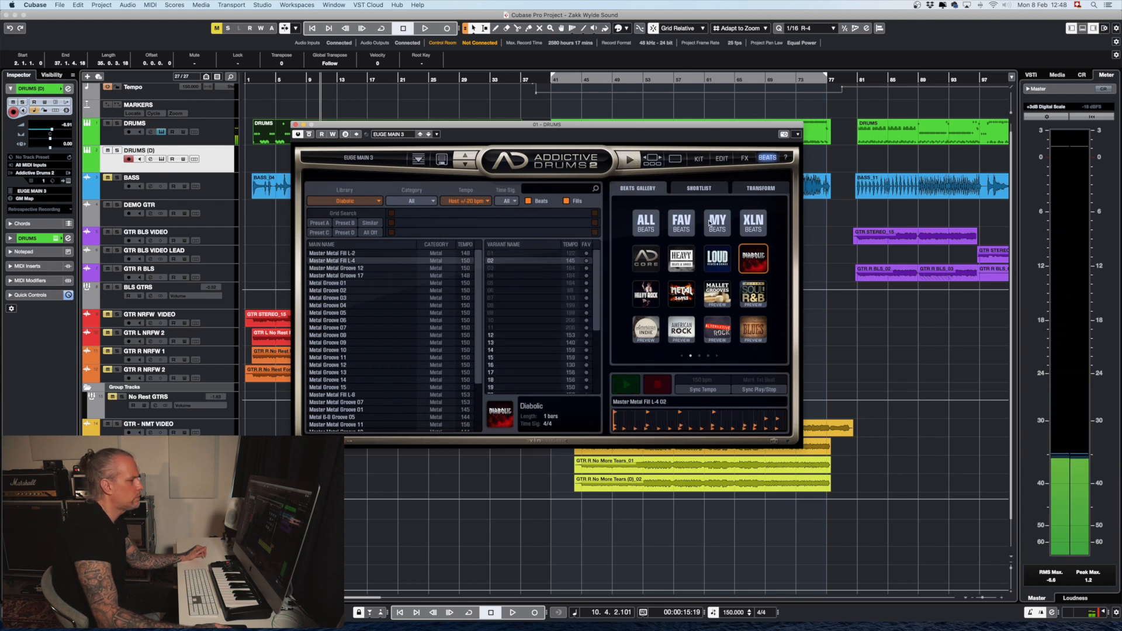
pyautogui.click(631, 160)
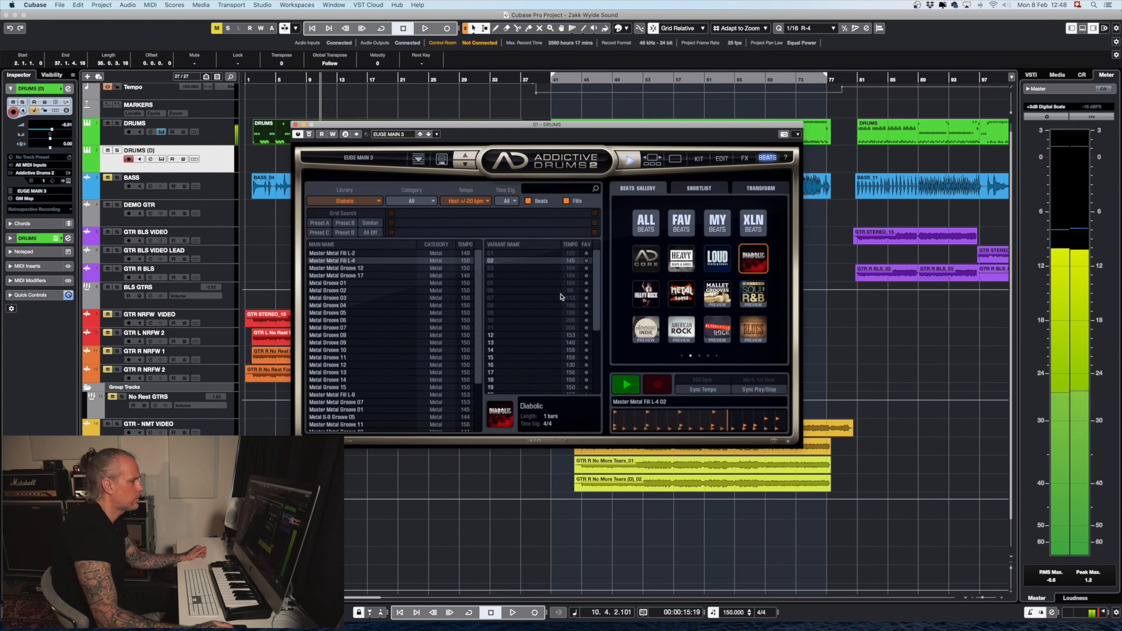
pyautogui.click(630, 159)
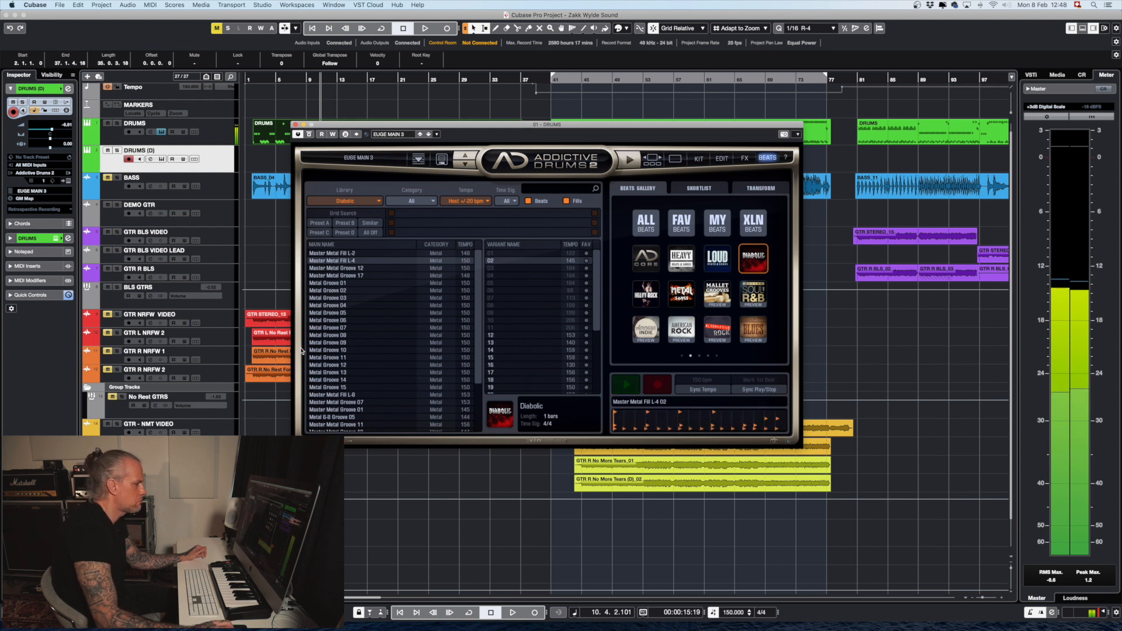
# Step: Select the Metal Tom Groove 01 beat in the Diabolic library and preview it
pyautogui.scroll(-4, 357, 351)
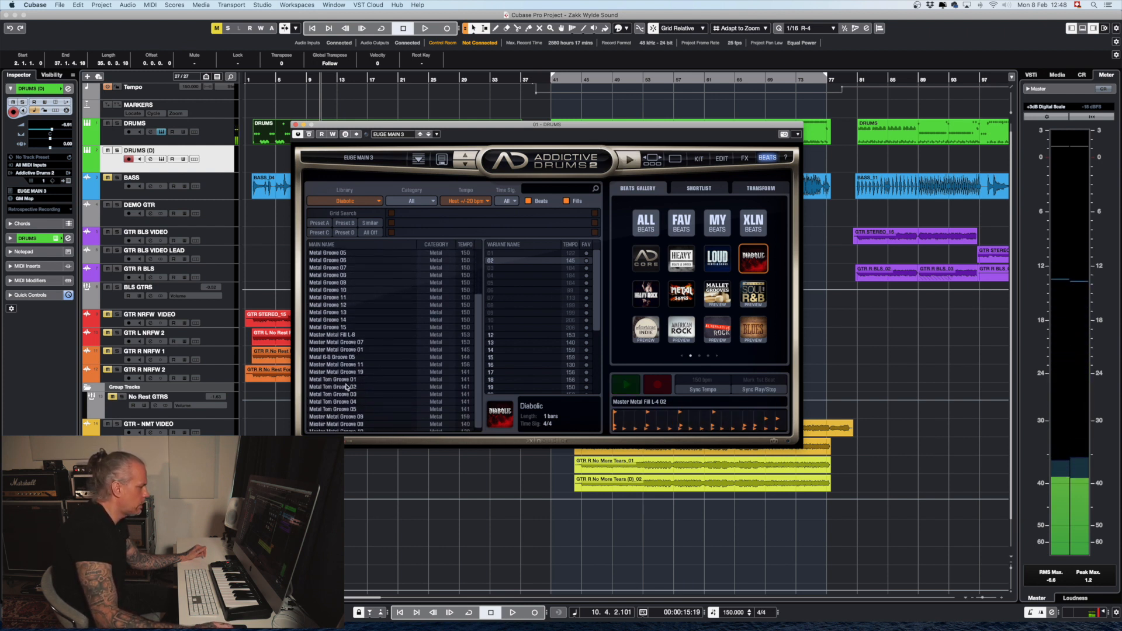
pyautogui.click(363, 379)
pyautogui.click(630, 160)
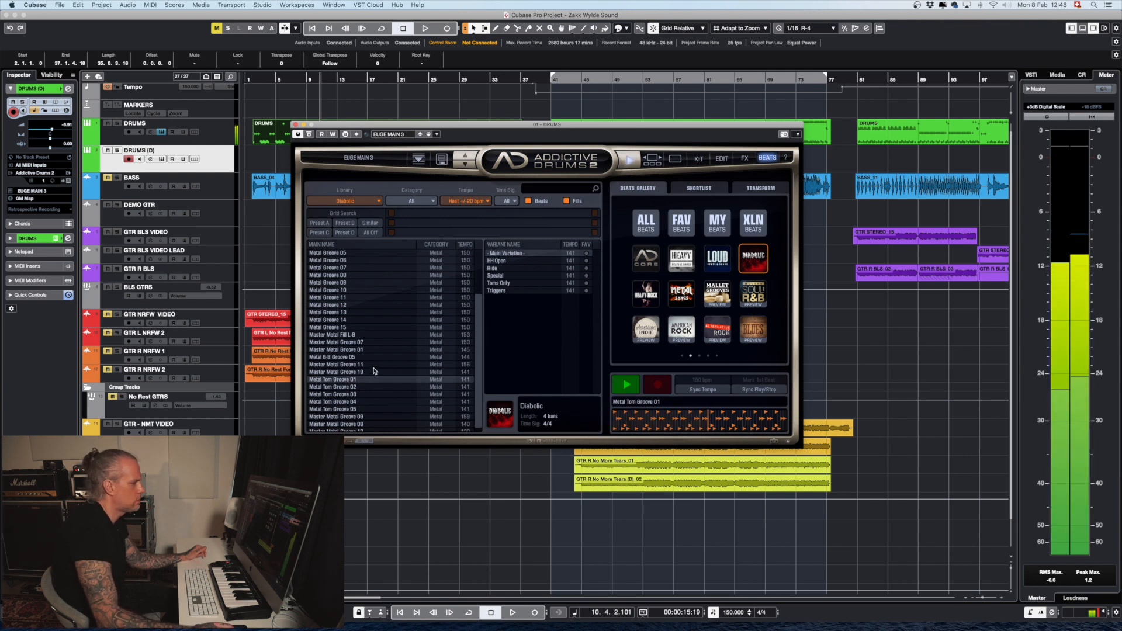
pyautogui.click(630, 160)
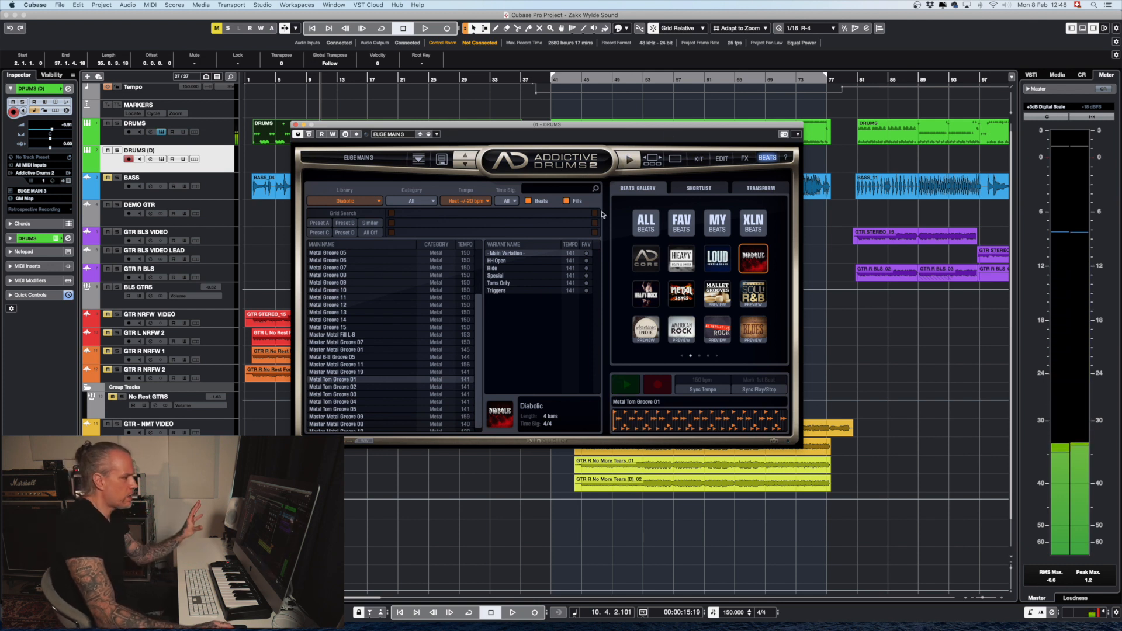
# Step: Set the project snap type to Grid and place the Metal Tom Groove 01 beat on the DRUMS (D) track at bar 2
pyautogui.moveTo(490, 125); pyautogui.dragTo(748, 181)
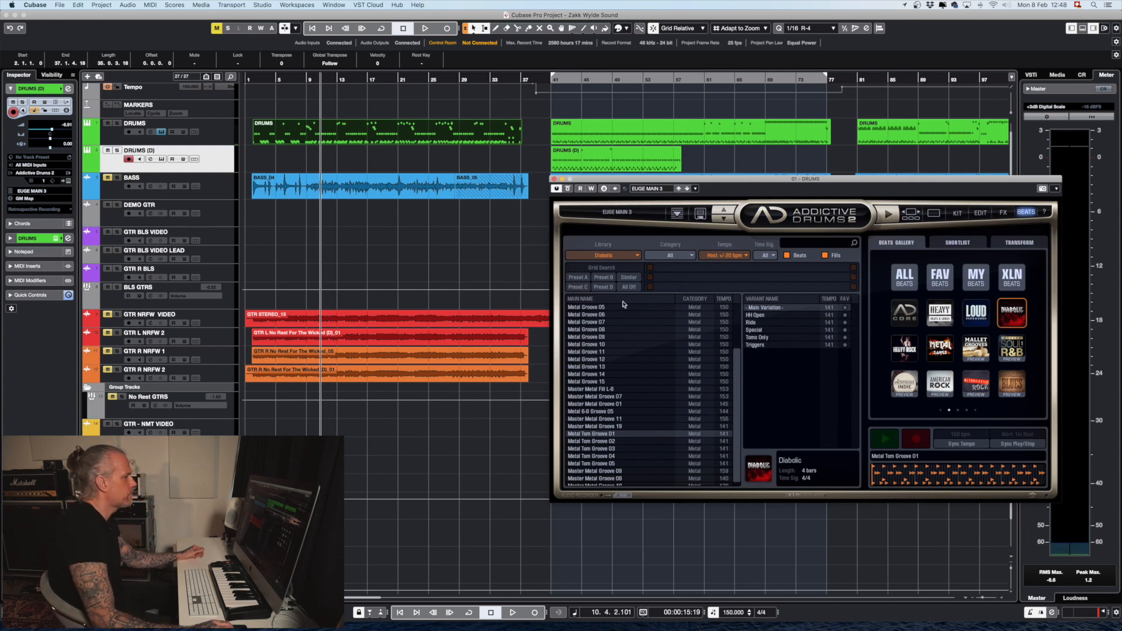
pyautogui.hscroll(1, 308, 150)
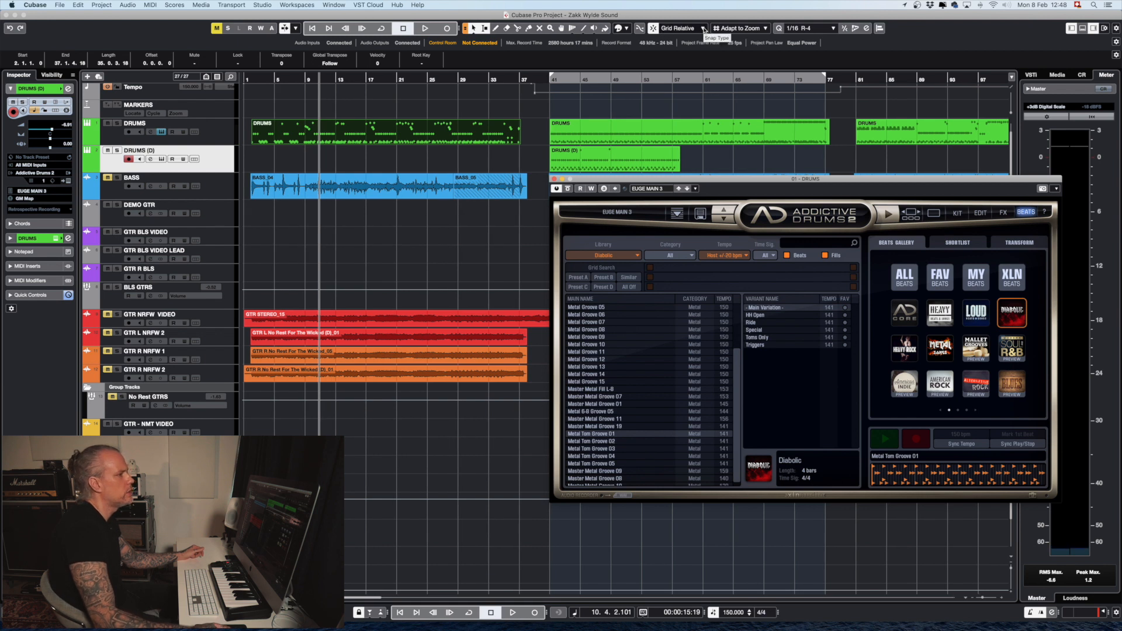
pyautogui.click(703, 29)
pyautogui.click(677, 31)
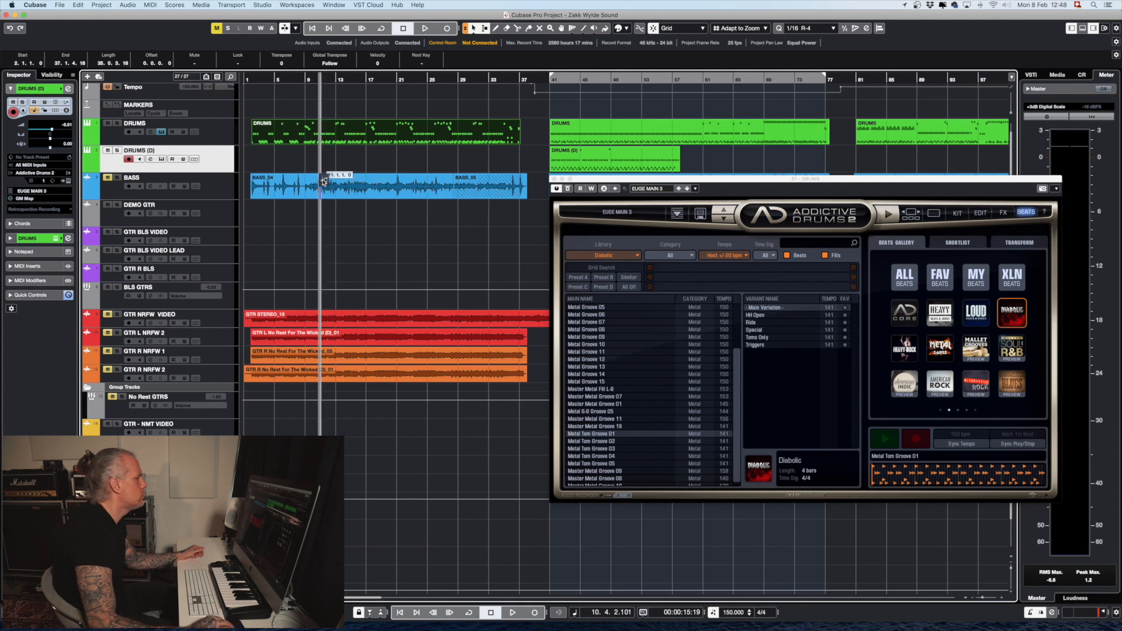
pyautogui.moveTo(256, 158); pyautogui.dragTo(257, 157)
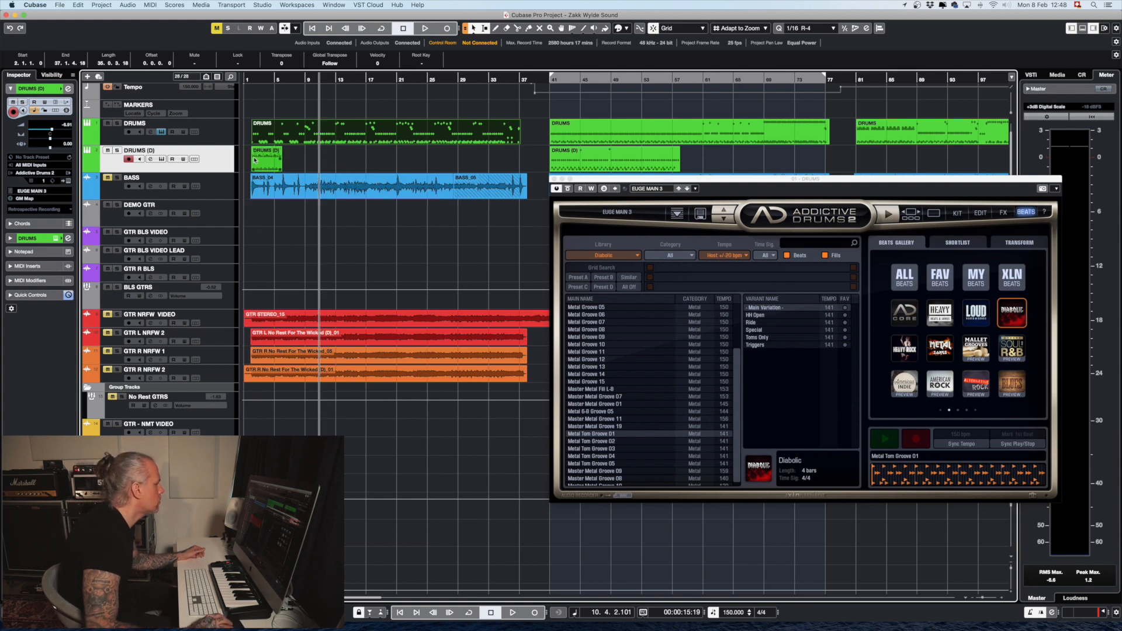
# Step: Mute the DRUMS track and play the new DRUMS (D) groove with the song from around bar 2
pyautogui.click(111, 136)
pyautogui.click(250, 79)
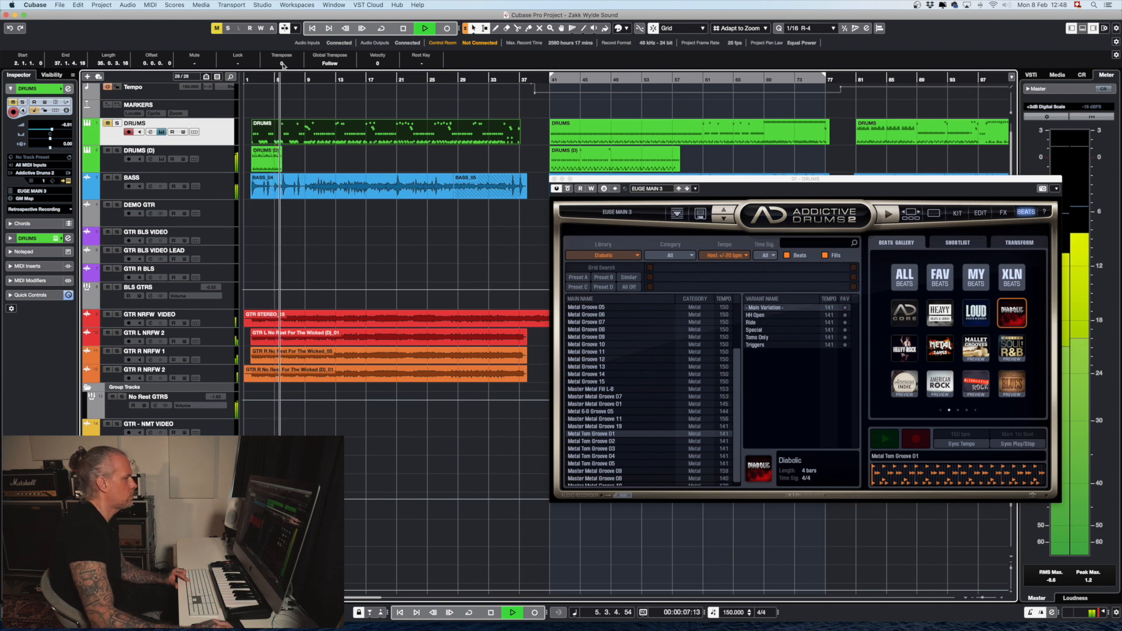
pyautogui.click(248, 78)
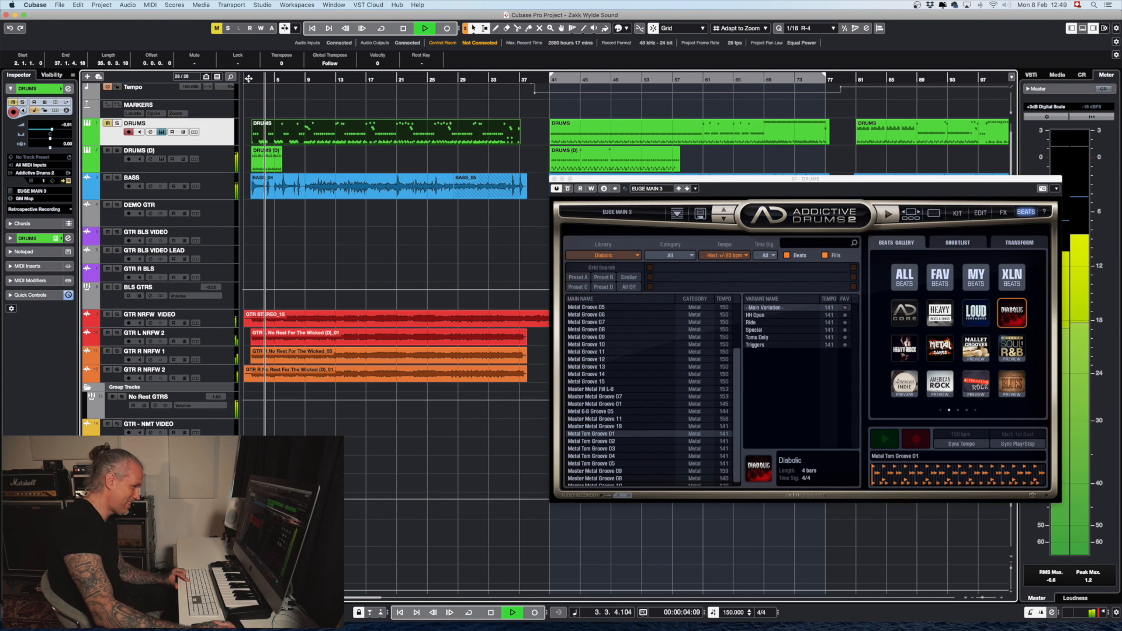
pyautogui.press('space')
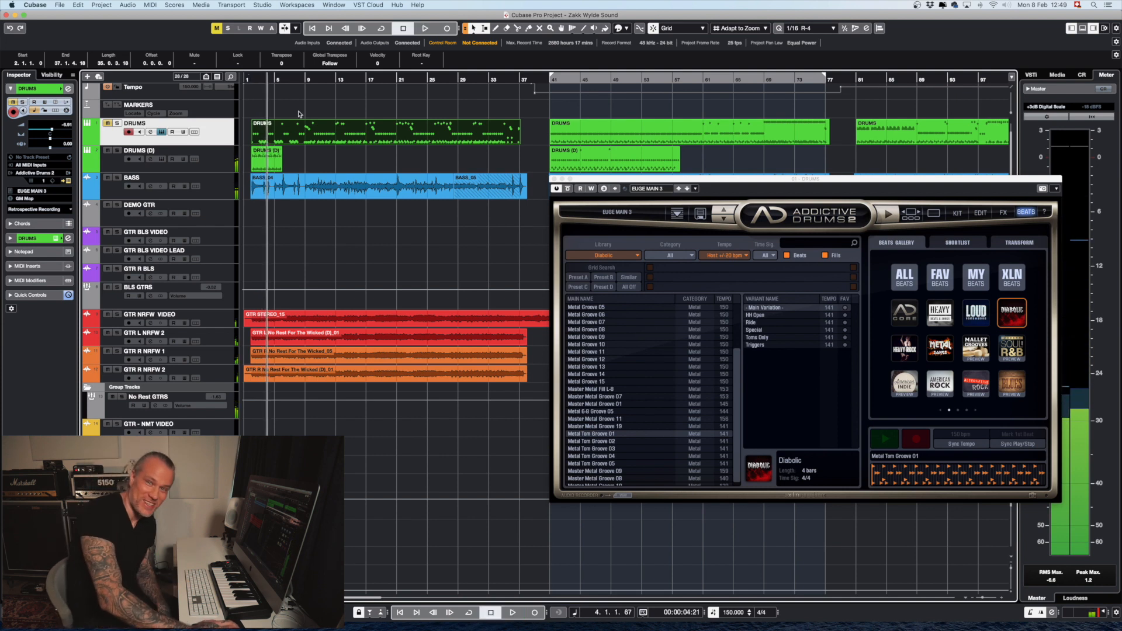
# Step: Close Addictive Drums 2 and open the new DRUMS (D) part at bar 2 in the Drum Editor, enlarged to show bars 2 to 5
pyautogui.click(270, 166)
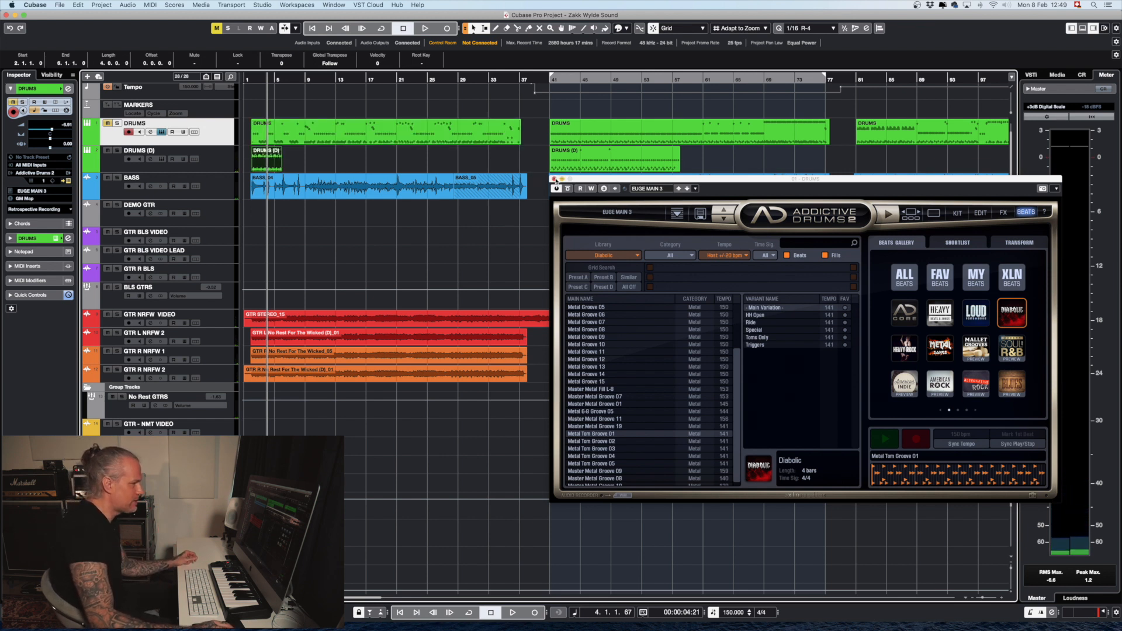
pyautogui.click(554, 179)
pyautogui.doubleClick(263, 167)
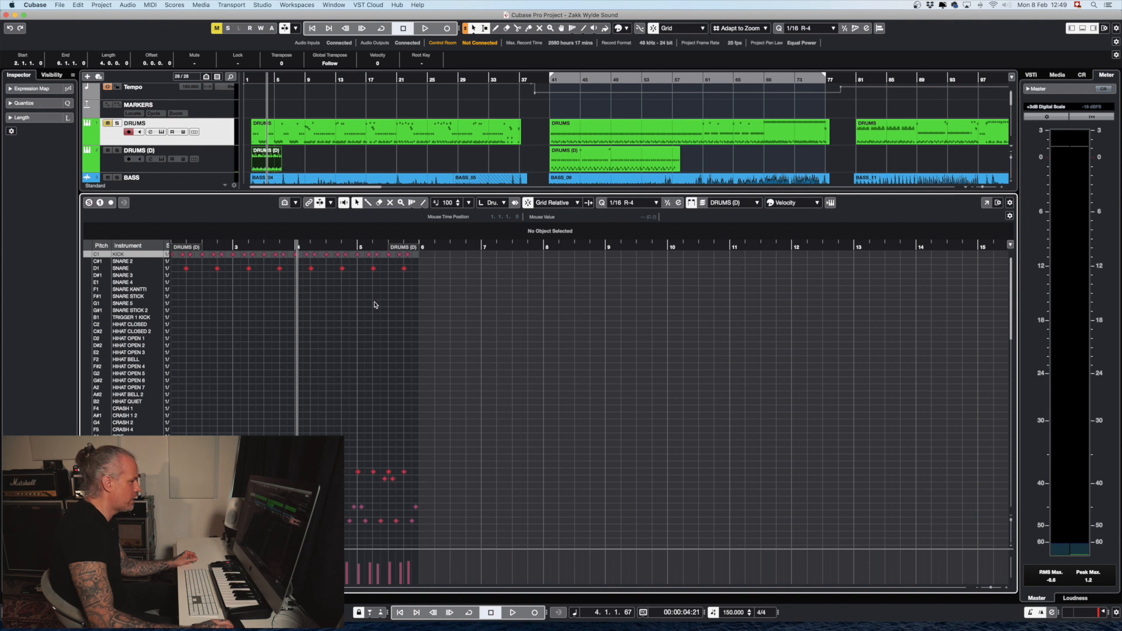
pyautogui.hscroll(-3, 427, 328)
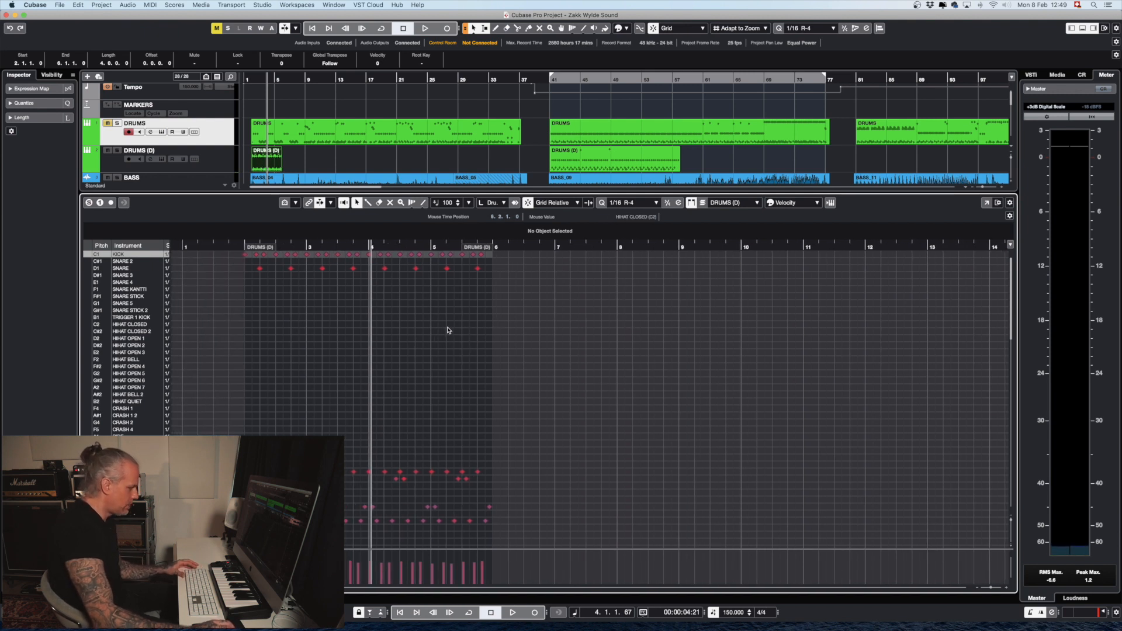
pyautogui.press('h')
pyautogui.press('h')
pyautogui.press('h')
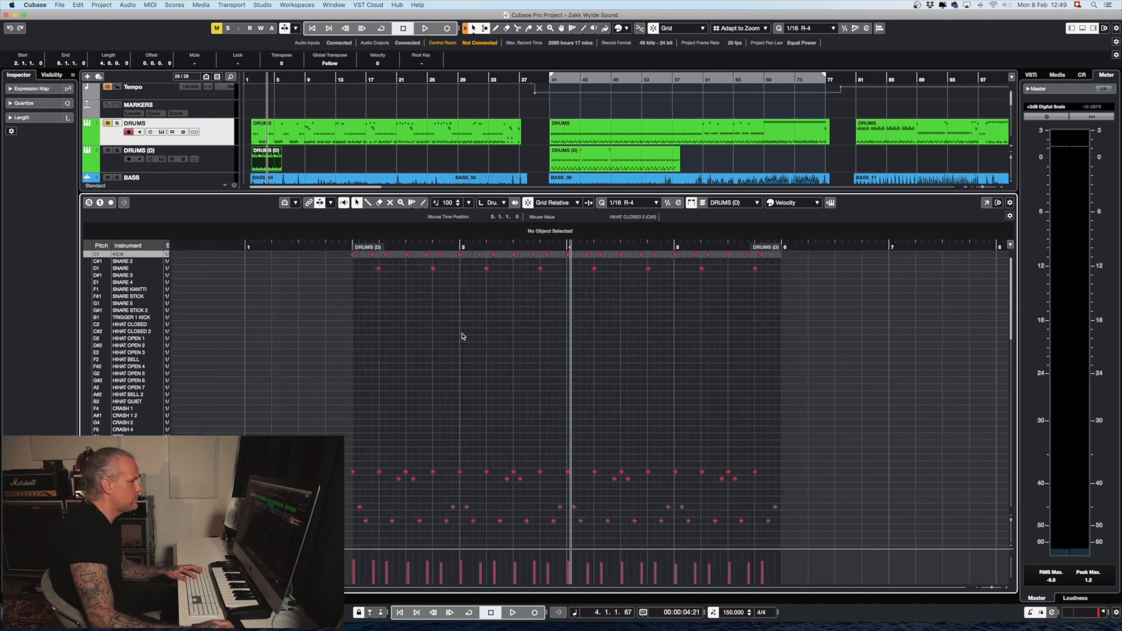
# Step: Play the new part from bar 2 and delete all its notes in the two lowest tom rows
pyautogui.click(349, 244)
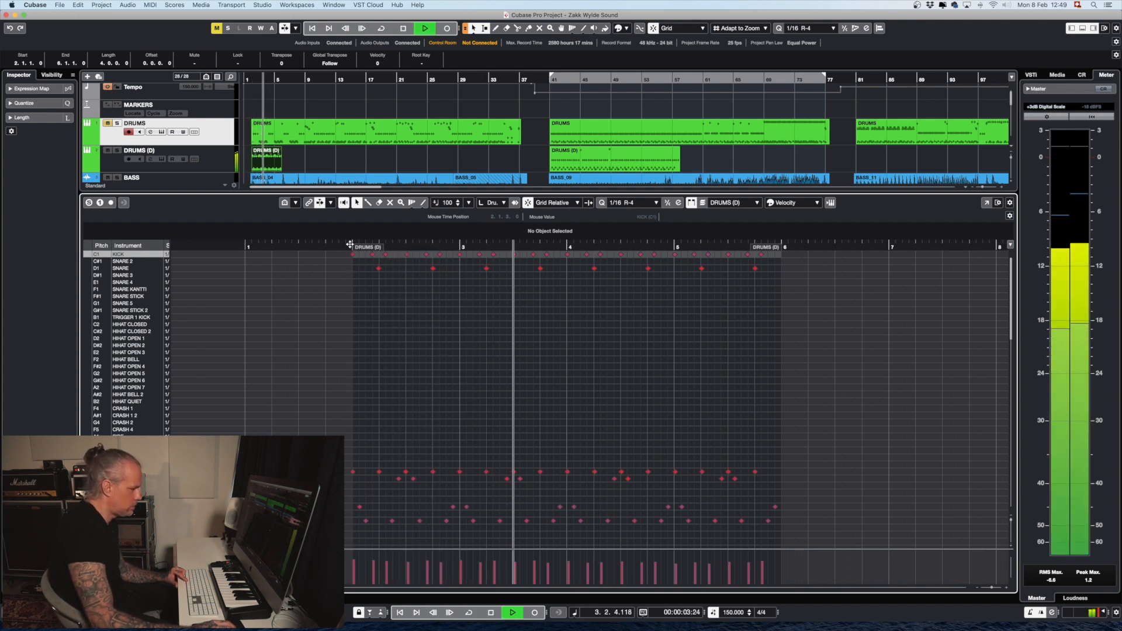
pyautogui.press('space')
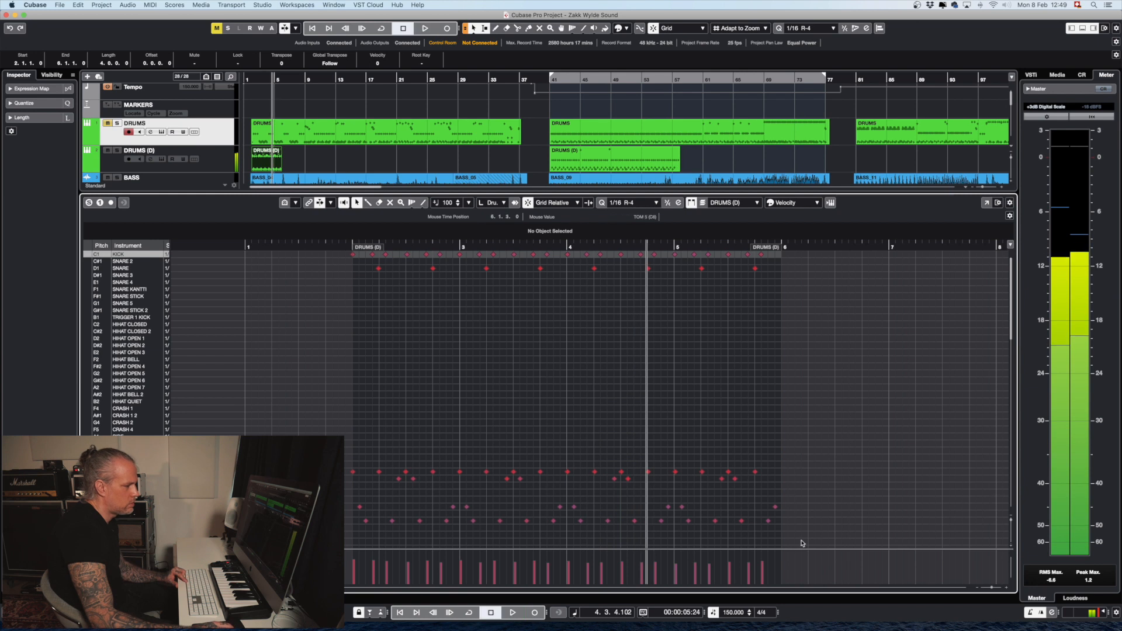
pyautogui.moveTo(810, 524); pyautogui.dragTo(345, 506)
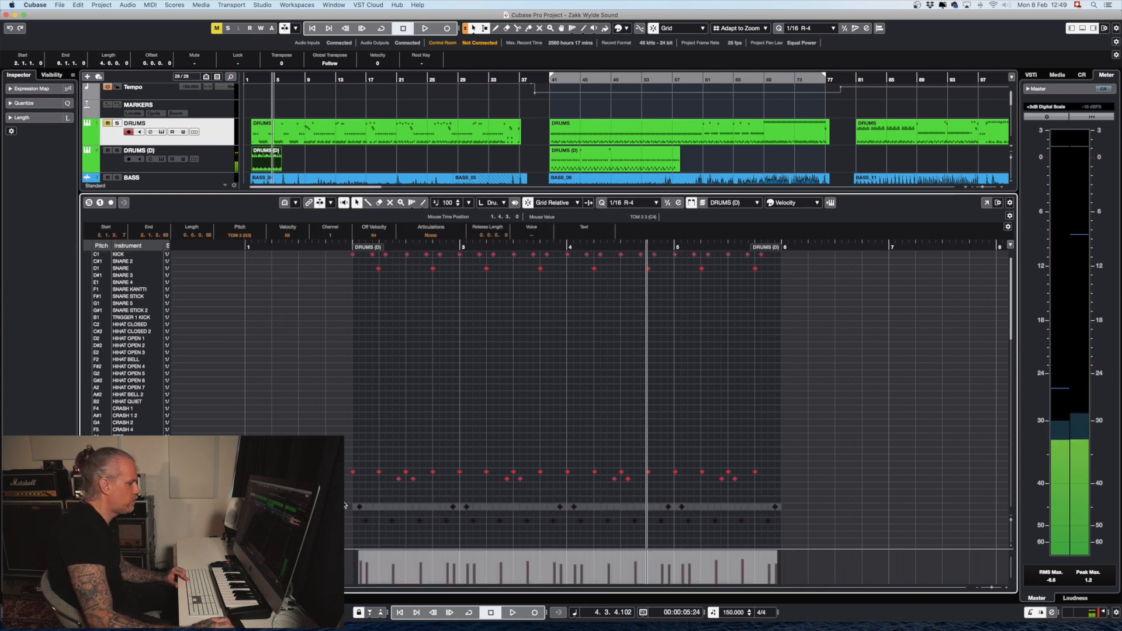
pyautogui.press('Delete')
pyautogui.click(348, 244)
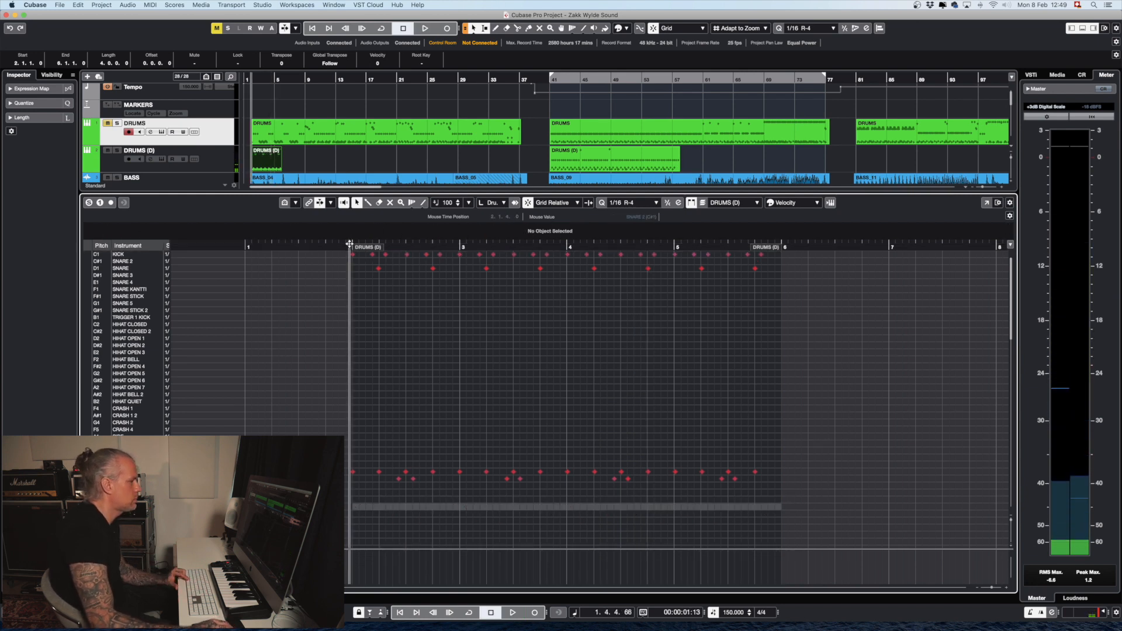
# Step: Play the part, move all notes of the upper tom row onto the HIHAT OPEN 7 row, and listen to the result
pyautogui.press('space')
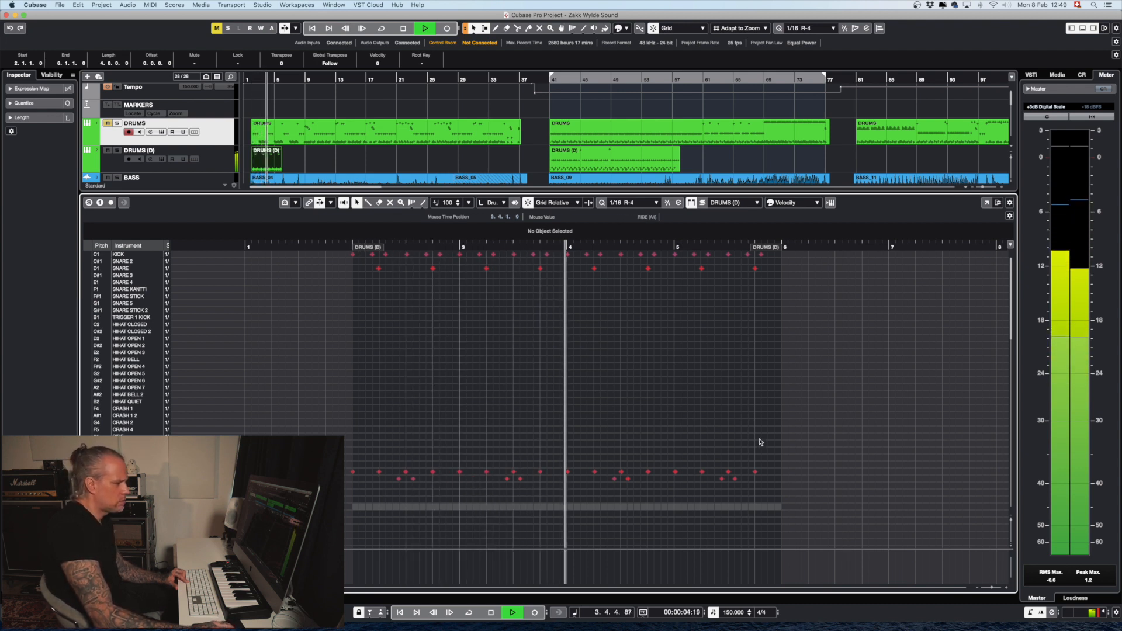
pyautogui.press('space')
pyautogui.moveTo(781, 468); pyautogui.dragTo(354, 389)
pyautogui.press('space')
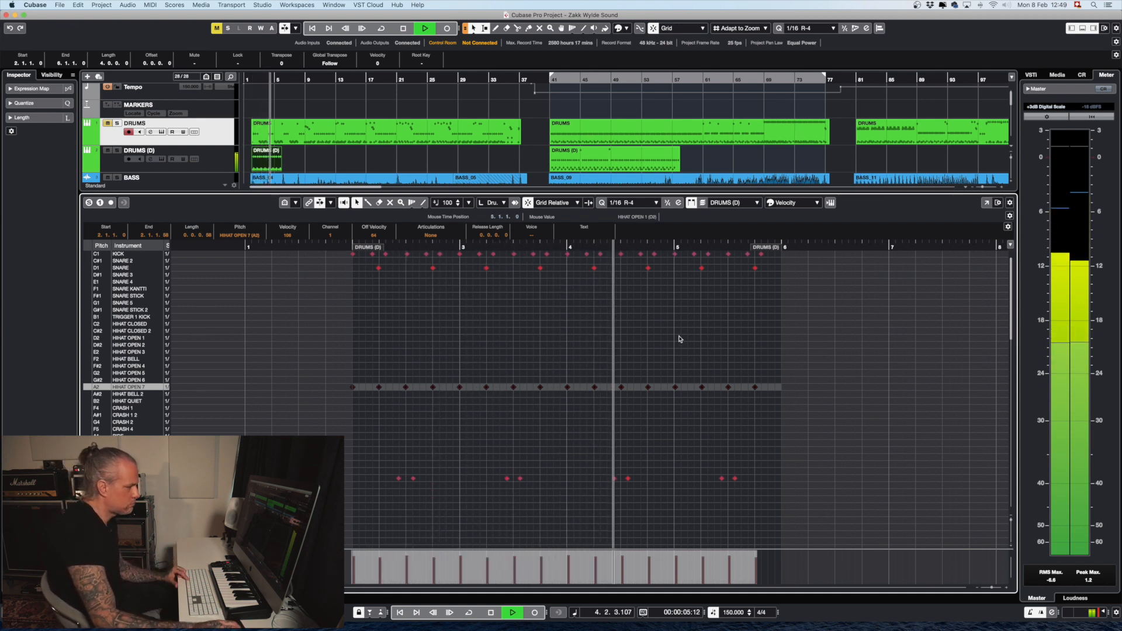
pyautogui.press('space')
# Step: Delete all notes in the remaining tom row and play the part from bar 2
pyautogui.moveTo(768, 493); pyautogui.dragTo(349, 466)
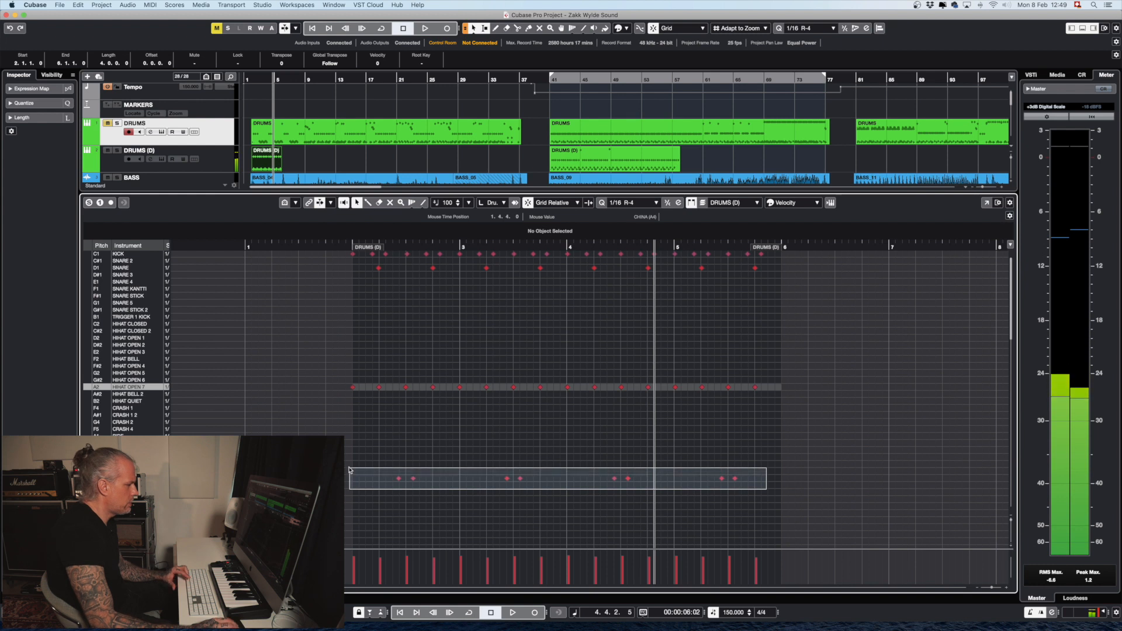
pyautogui.press('Delete')
pyautogui.click(351, 245)
pyautogui.press('space')
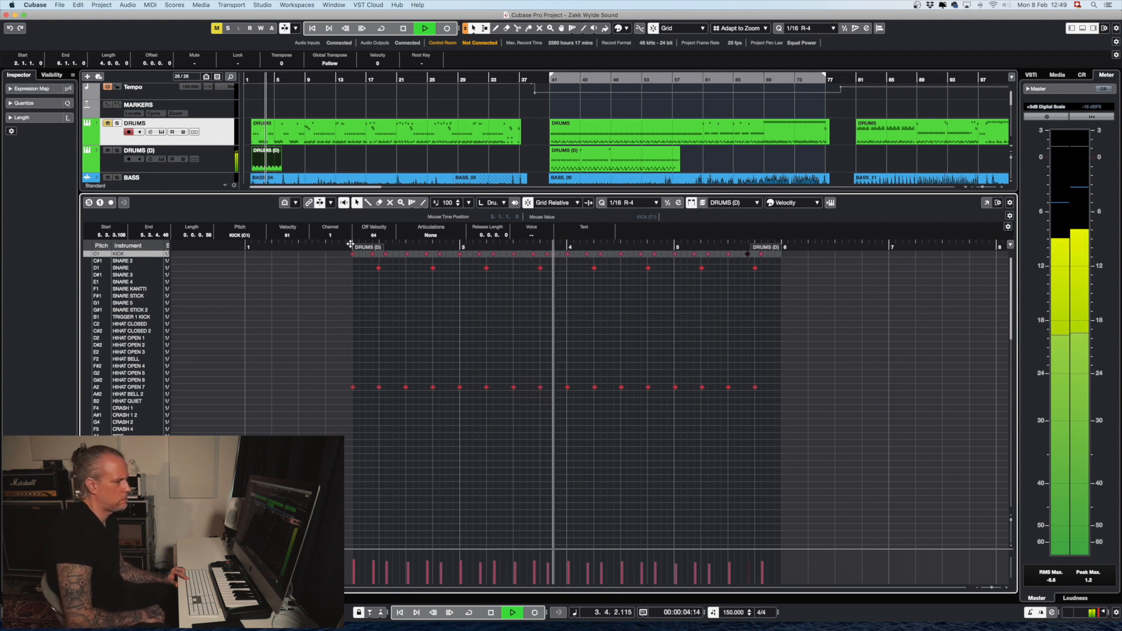
pyautogui.press('space')
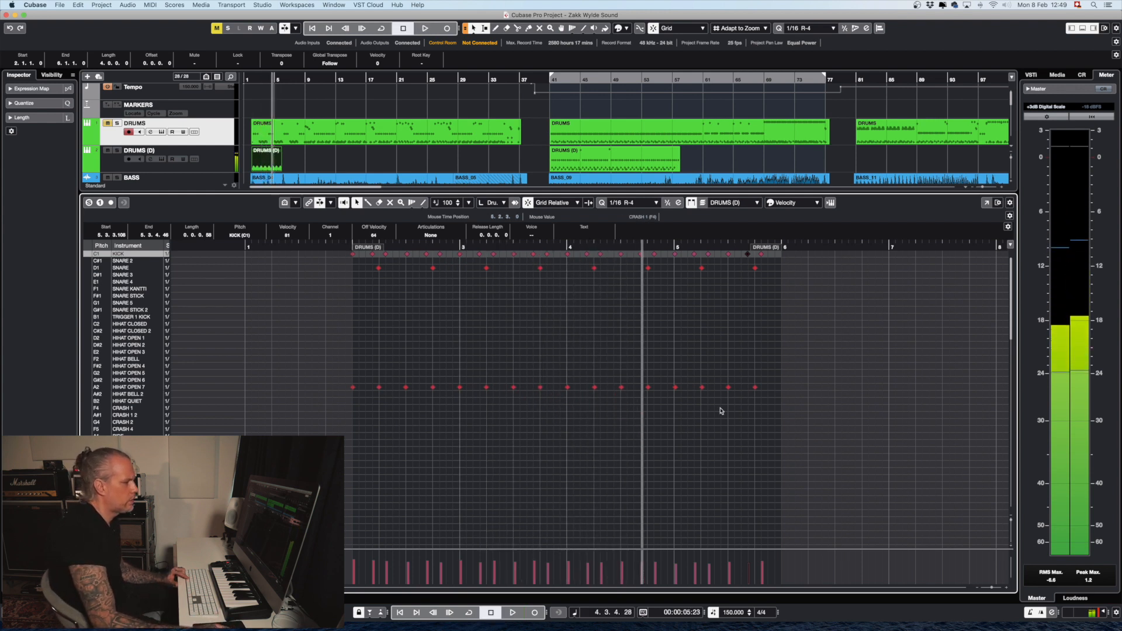
# Step: Select all HIHAT OPEN 7 notes, lower their velocities slightly, and play the part again
pyautogui.moveTo(786, 413); pyautogui.dragTo(350, 359)
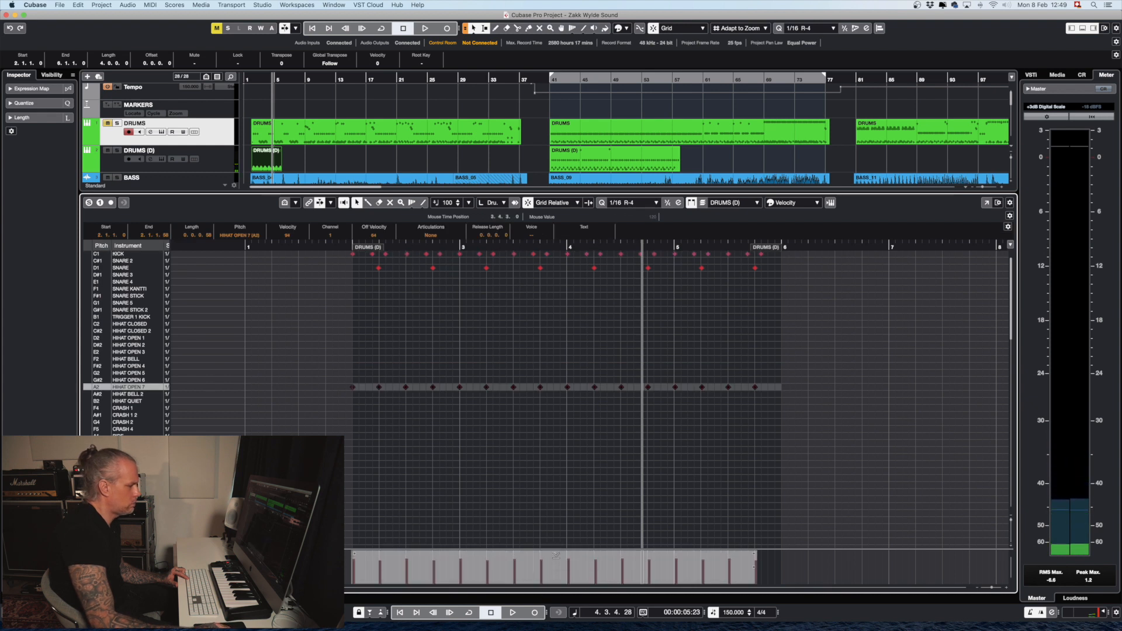
pyautogui.press('space')
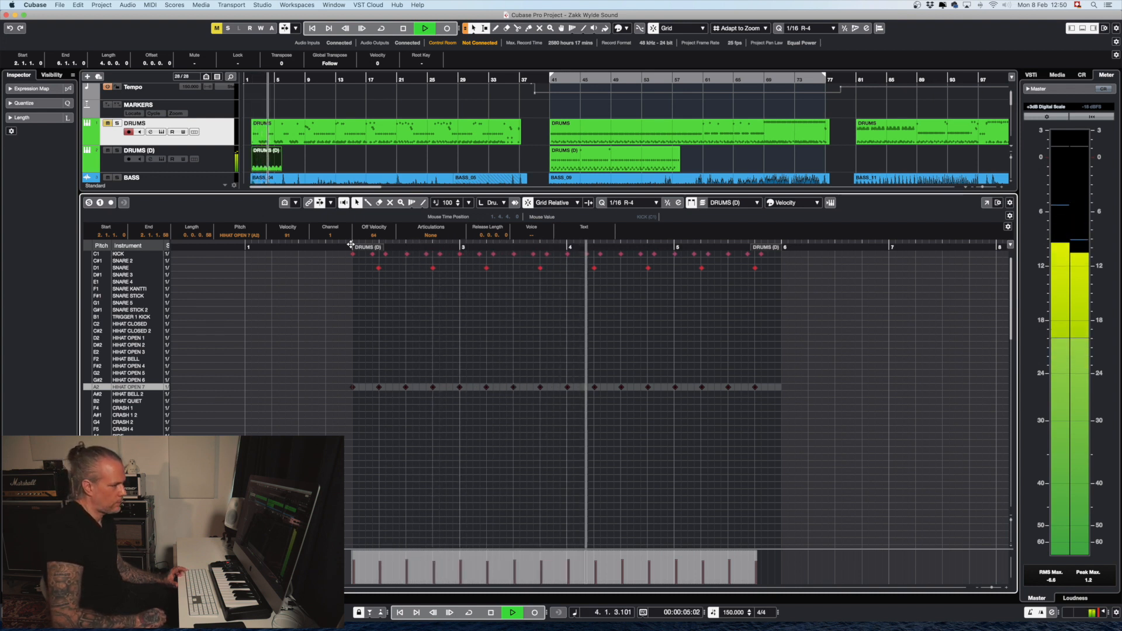
pyautogui.press('space')
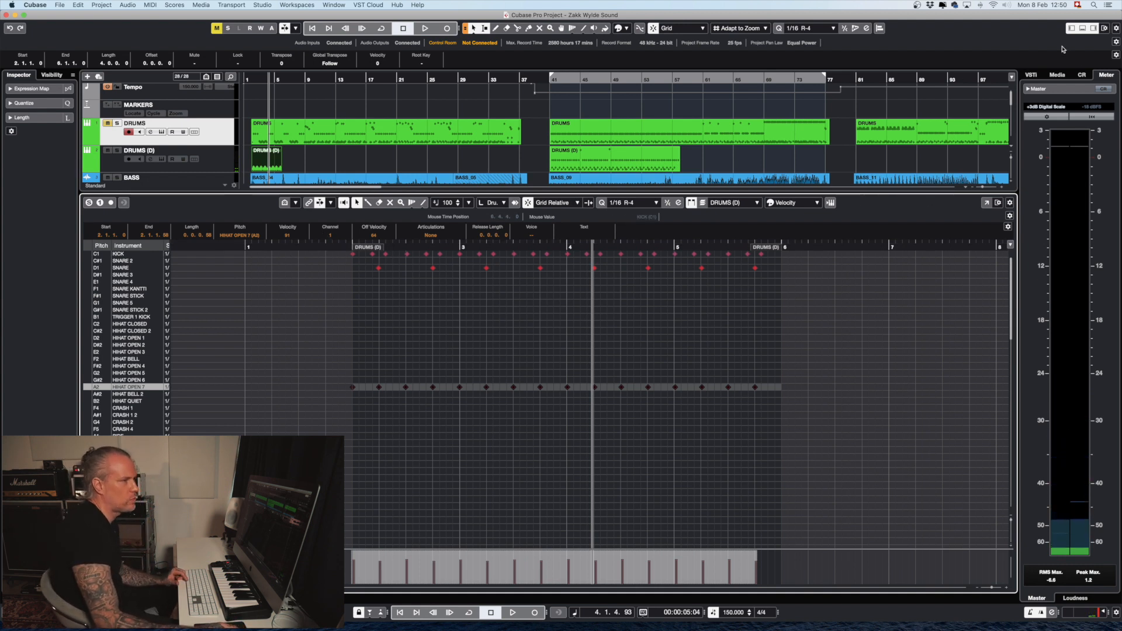
# Step: Close the Drum Editor and open the DRUMS track's Addictive Drums 2 window, placing it over the middle of the project
pyautogui.click(1084, 29)
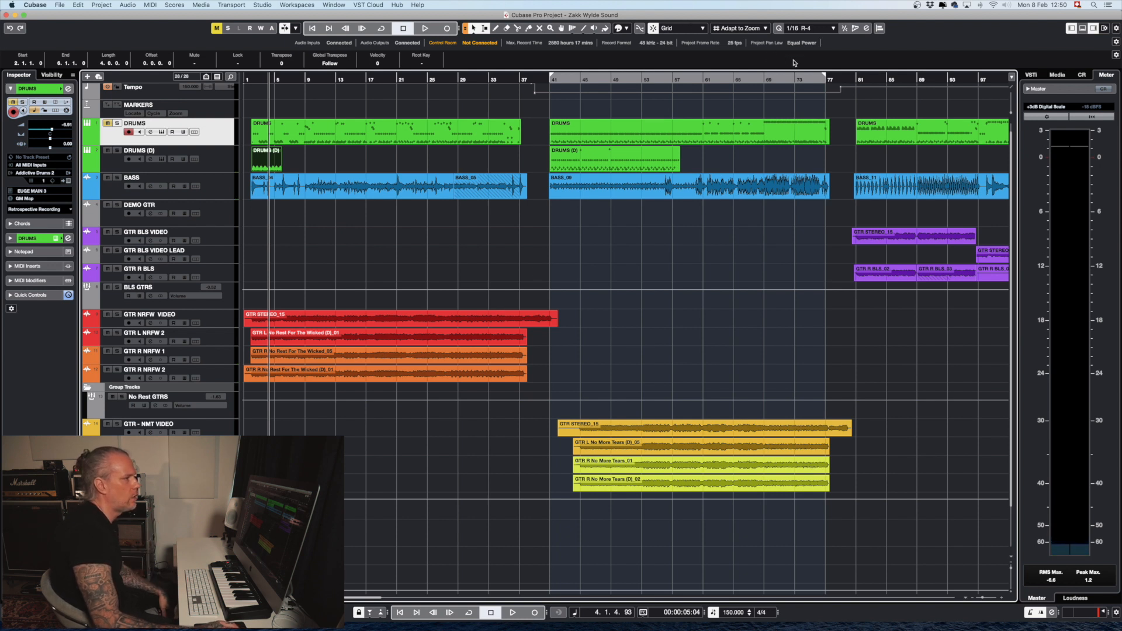
pyautogui.click(160, 132)
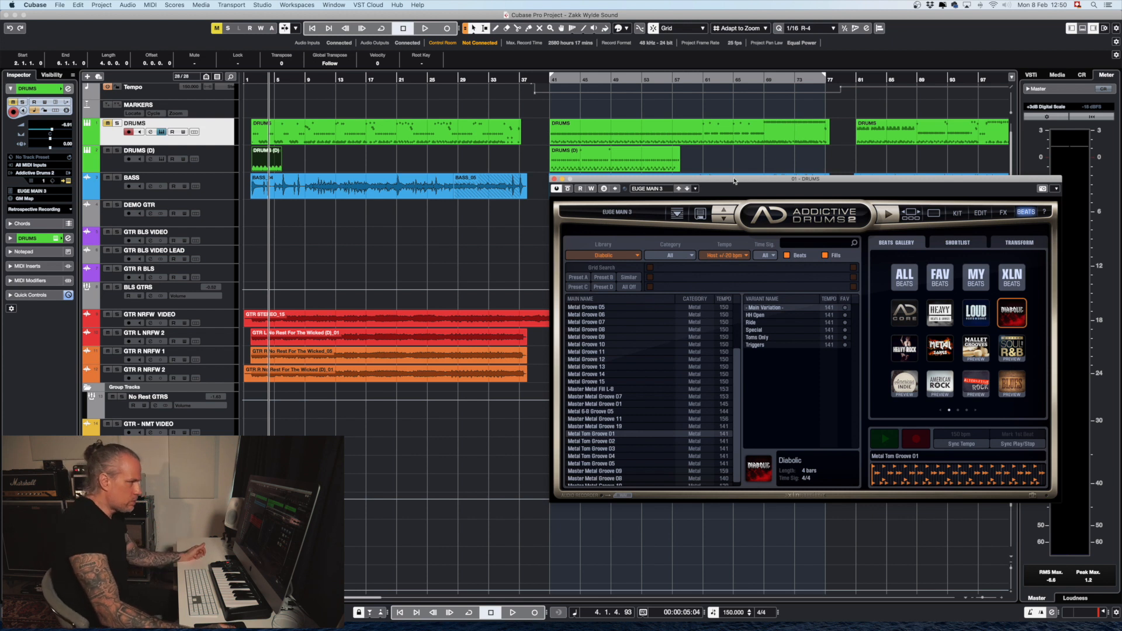
pyautogui.moveTo(737, 181); pyautogui.dragTo(583, 145)
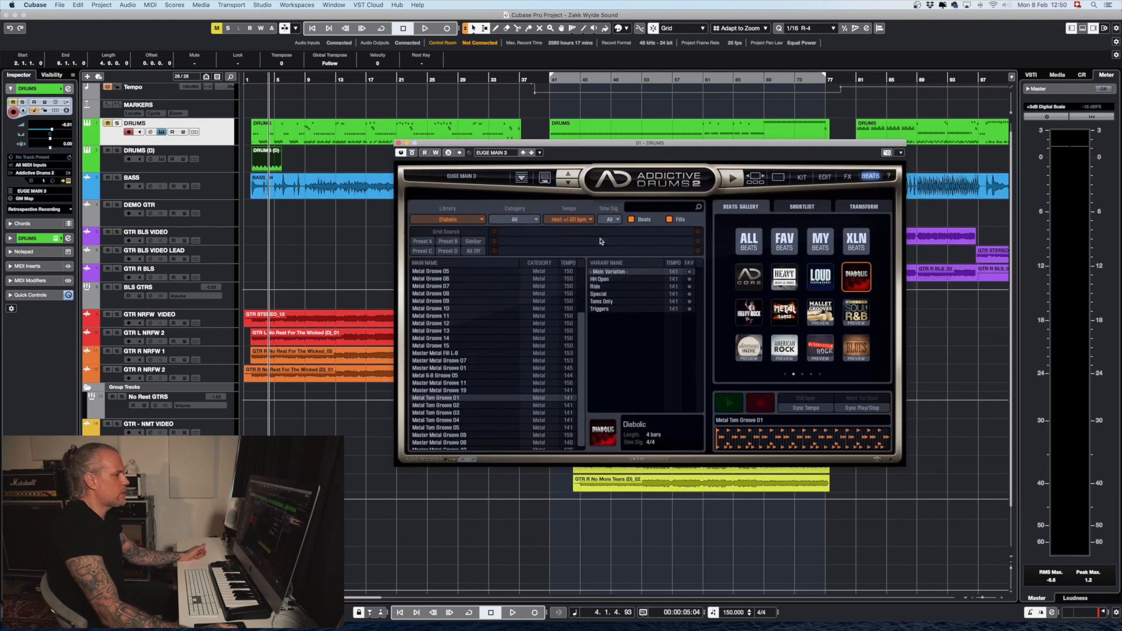
# Step: Look through the Diabolic beats, set the library filter to All, and browse the full beat list
pyautogui.scroll(-2, 393, 342)
pyautogui.scroll(-1, 461, 349)
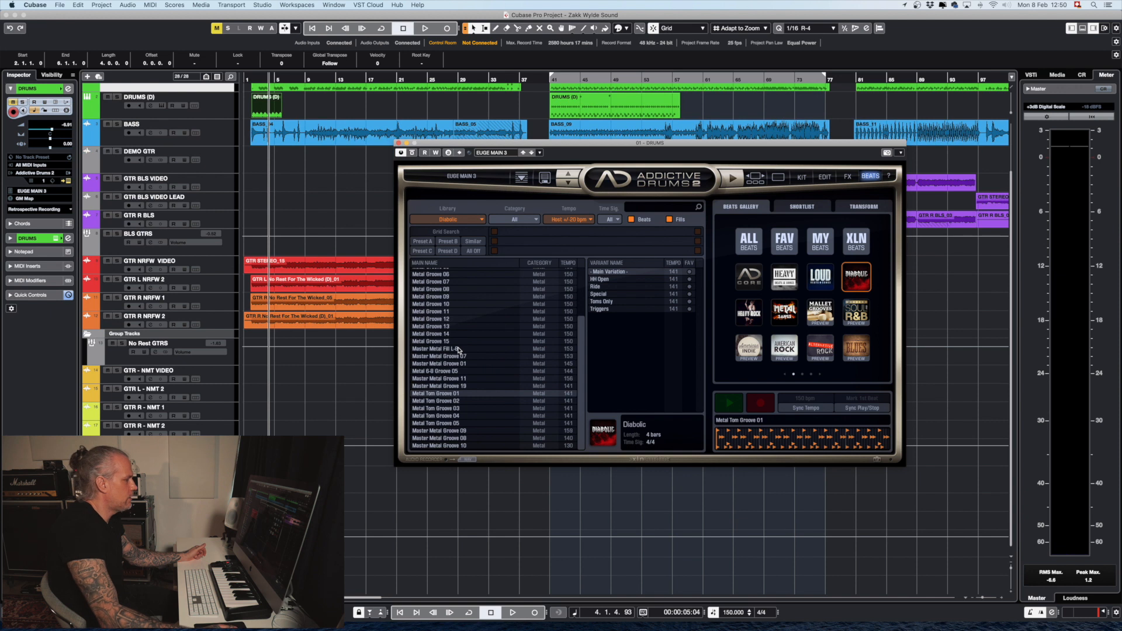
pyautogui.scroll(5, 459, 349)
pyautogui.scroll(-5, 544, 291)
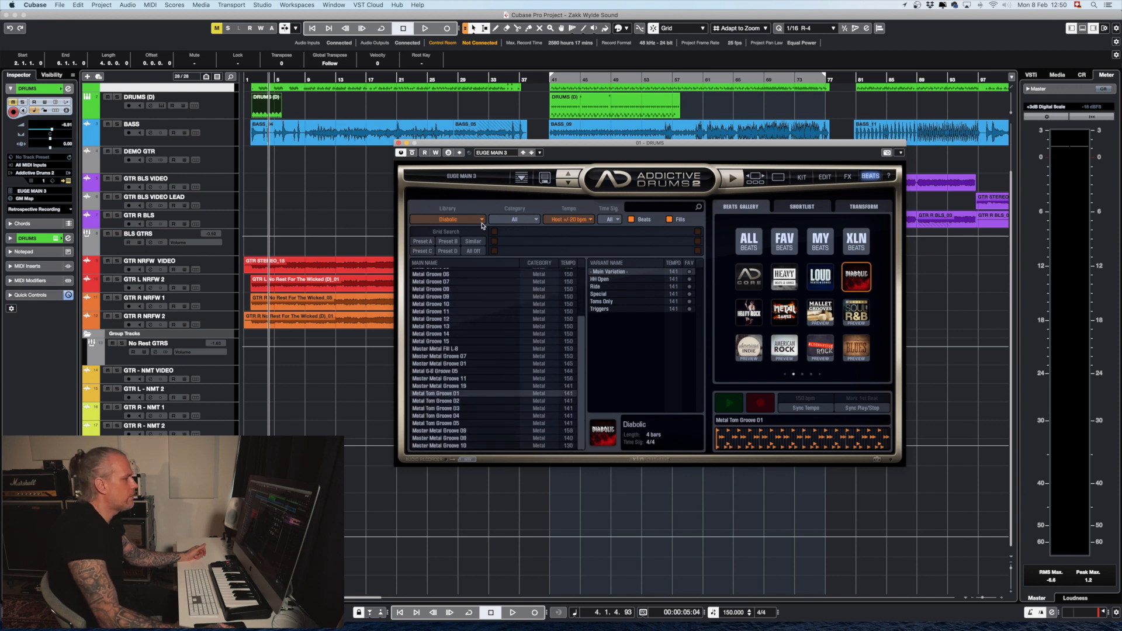
pyautogui.click(482, 221)
pyautogui.click(491, 225)
pyautogui.scroll(-10, 464, 325)
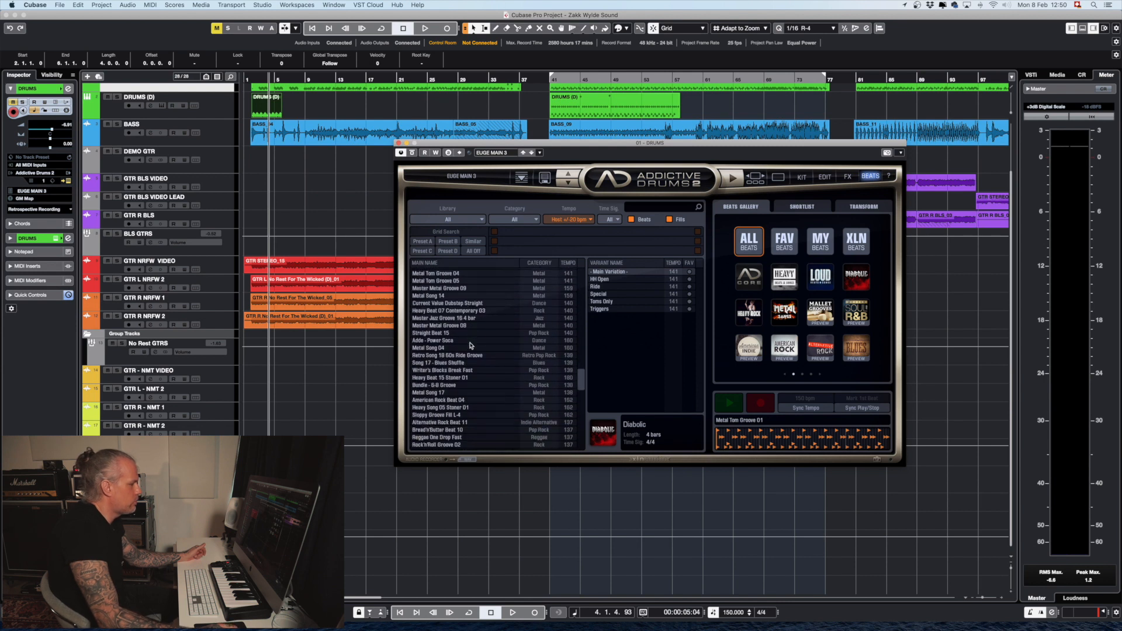
pyautogui.scroll(1, 467, 347)
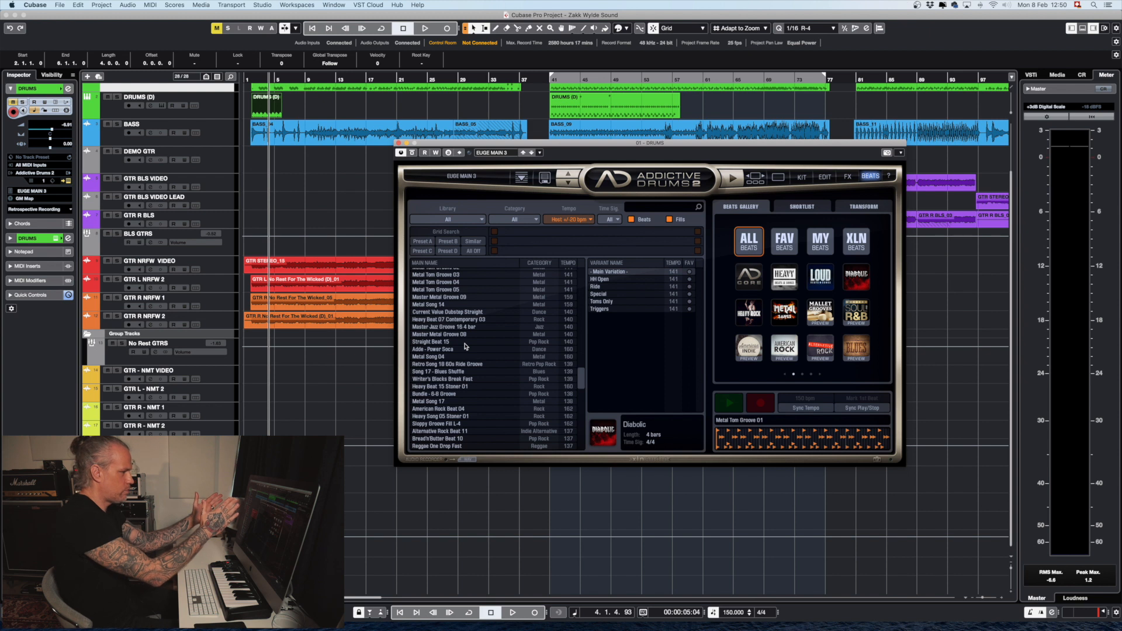
# Step: Audition Metal Song 14 and Metal Song 04, including its Hard Crash Groove variants Bridge and Chorus 2
pyautogui.click(439, 305)
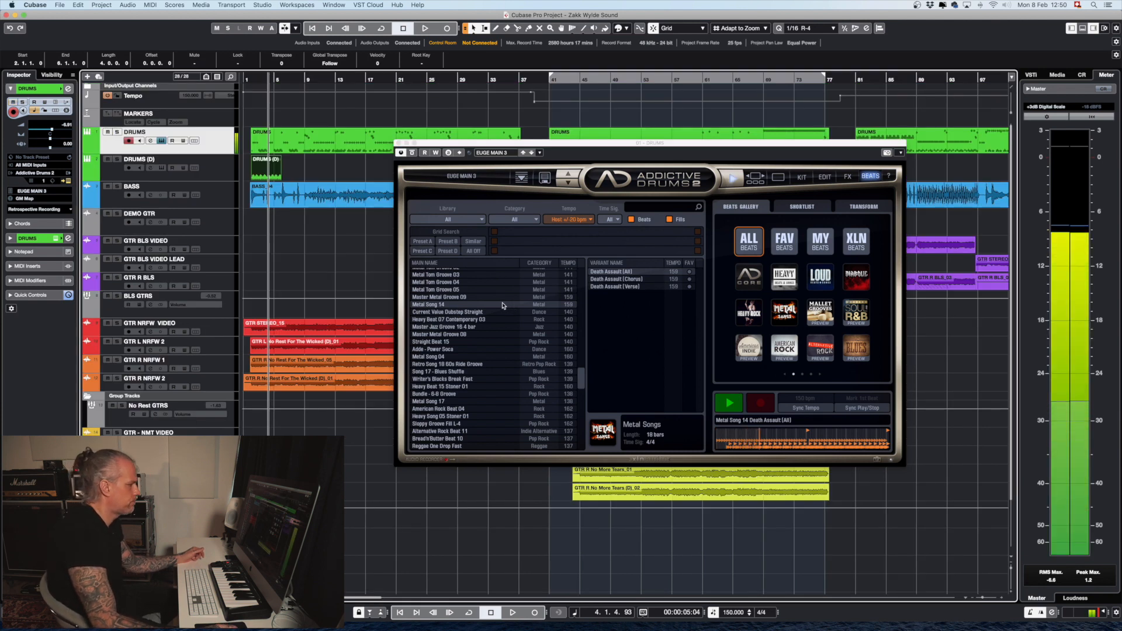
pyautogui.click(447, 356)
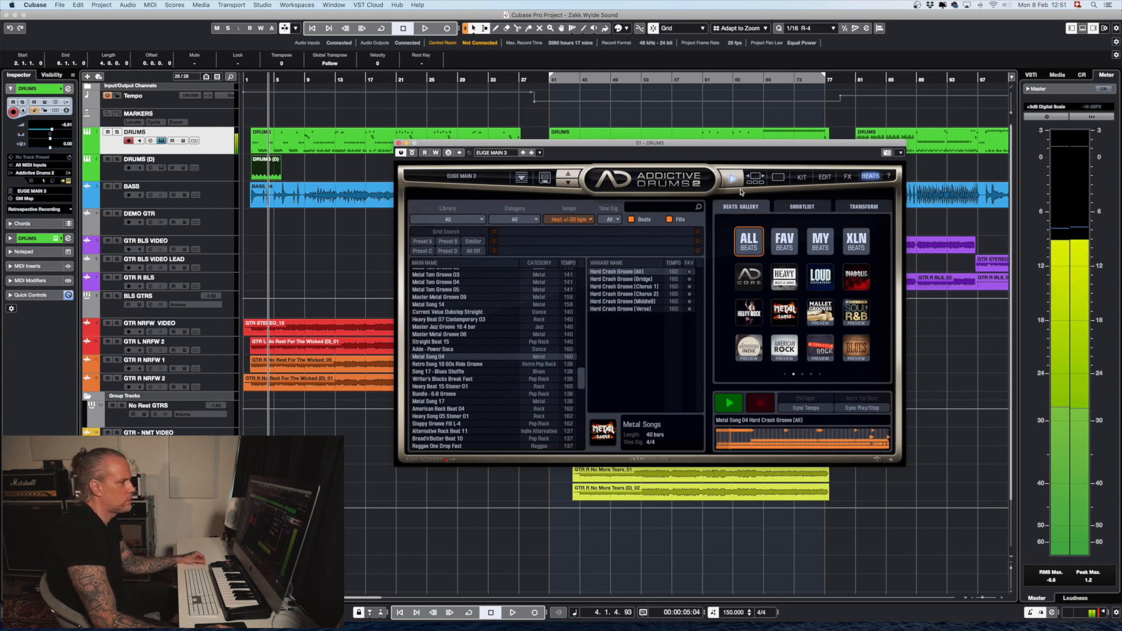
pyautogui.click(634, 279)
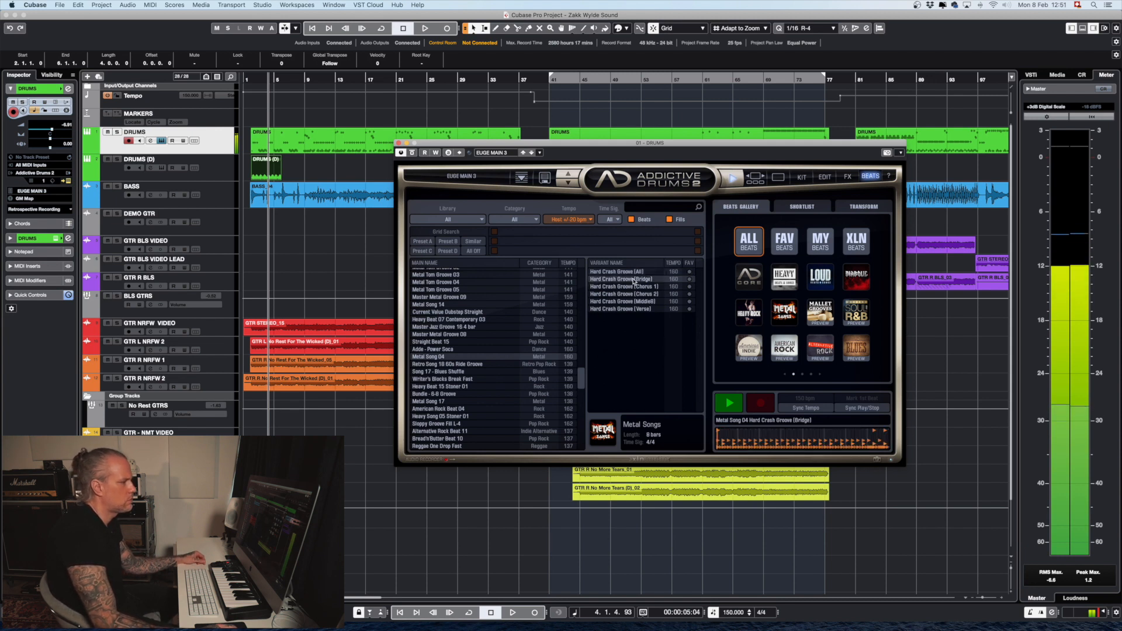
pyautogui.click(735, 182)
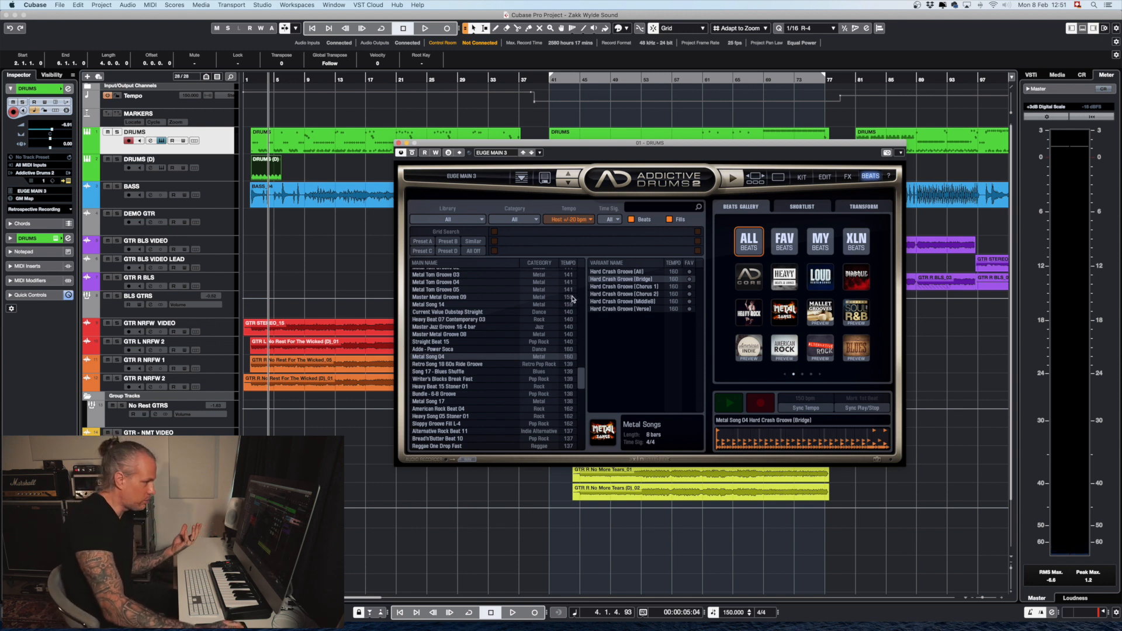
pyautogui.click(649, 295)
pyautogui.click(727, 185)
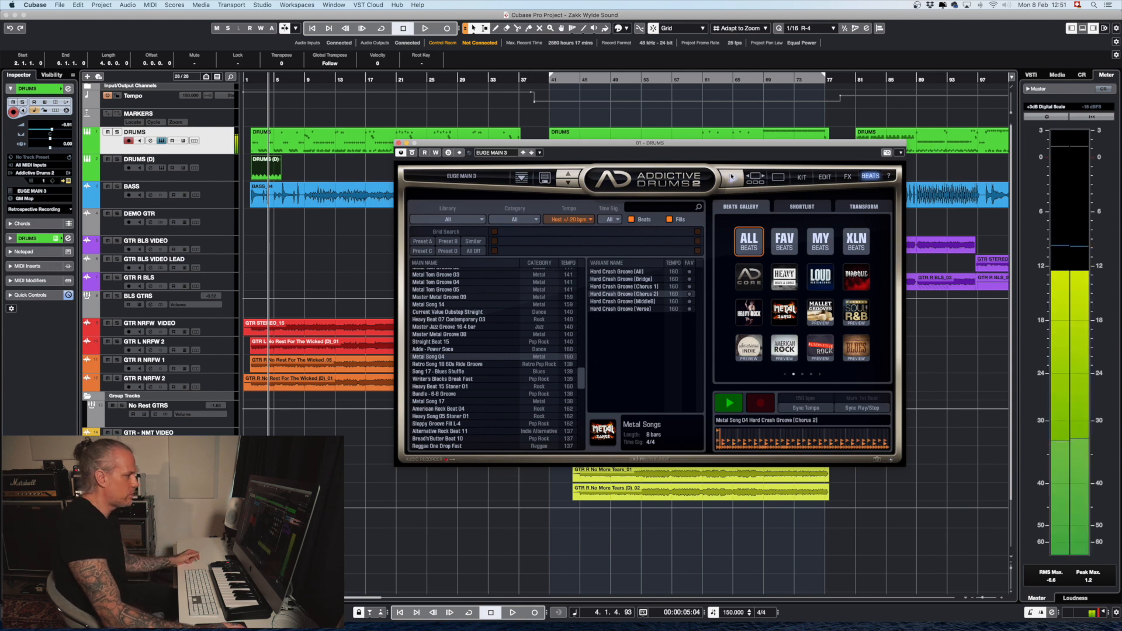
# Step: Filter the library to Loud Beats & Songs and audition Loud Beat 06 and Loud Beat 07
pyautogui.scroll(-2, 476, 375)
pyautogui.scroll(-2, 476, 375)
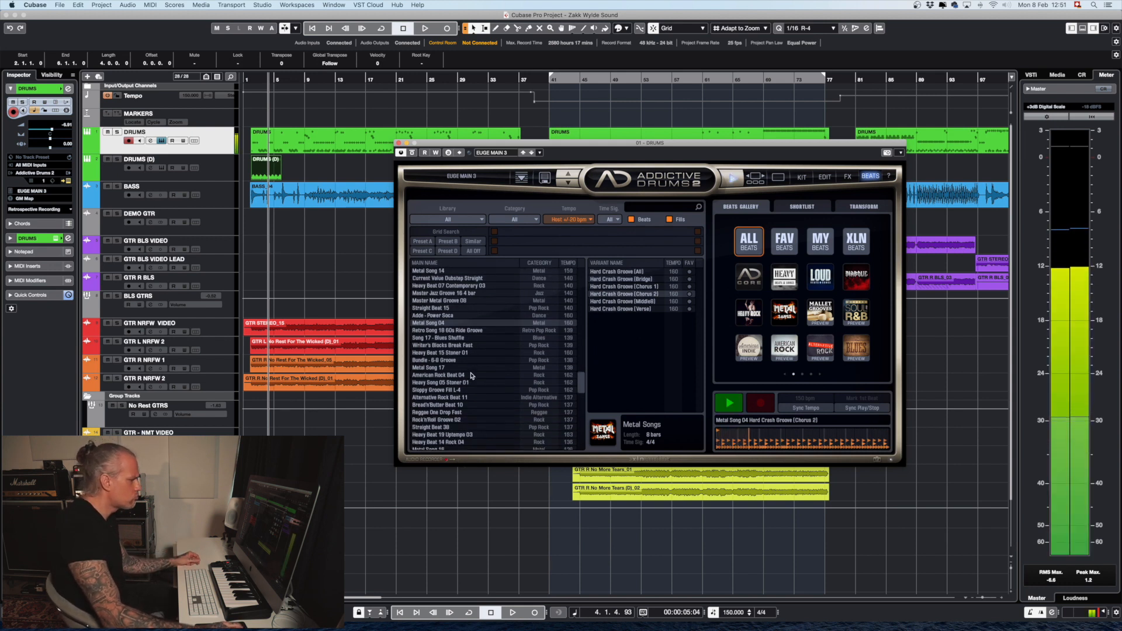
pyautogui.click(482, 220)
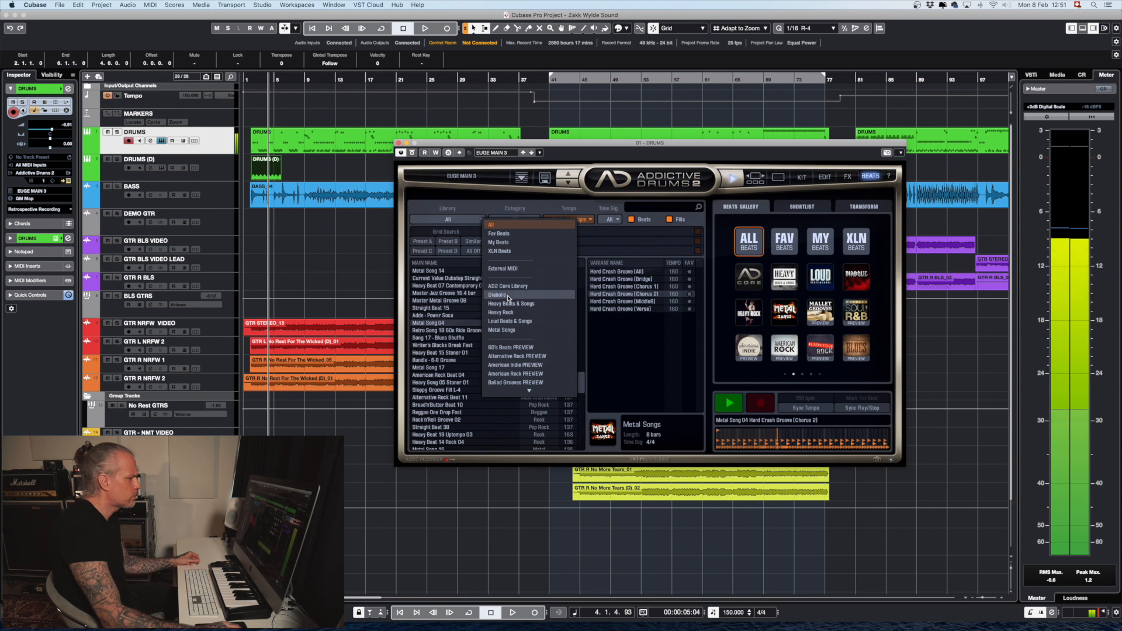
pyautogui.click(508, 321)
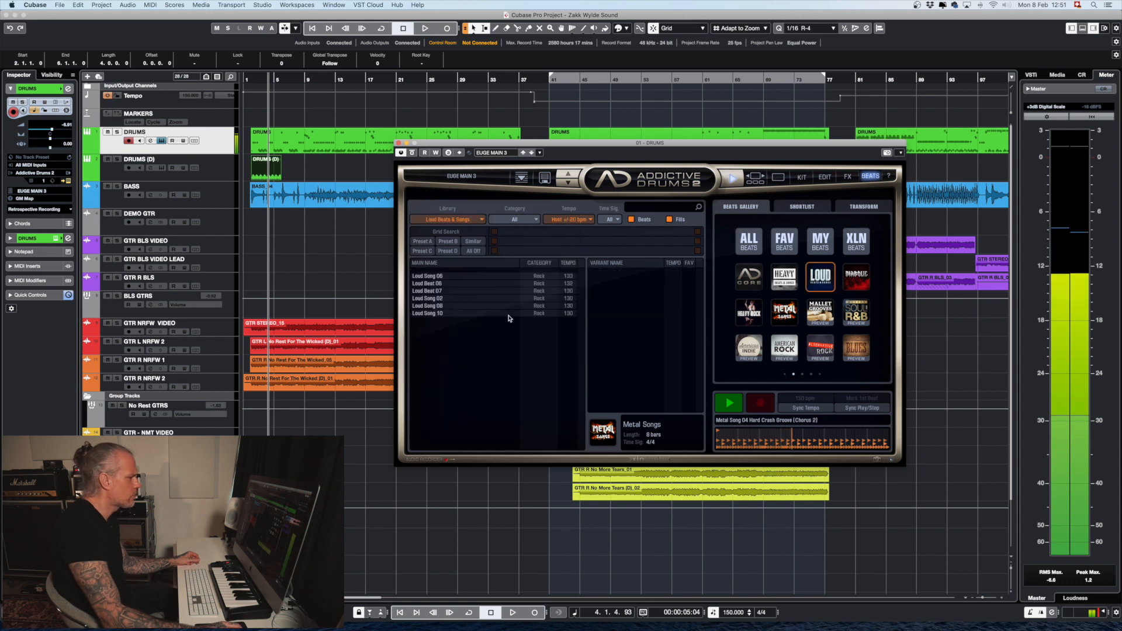
pyautogui.click(444, 280)
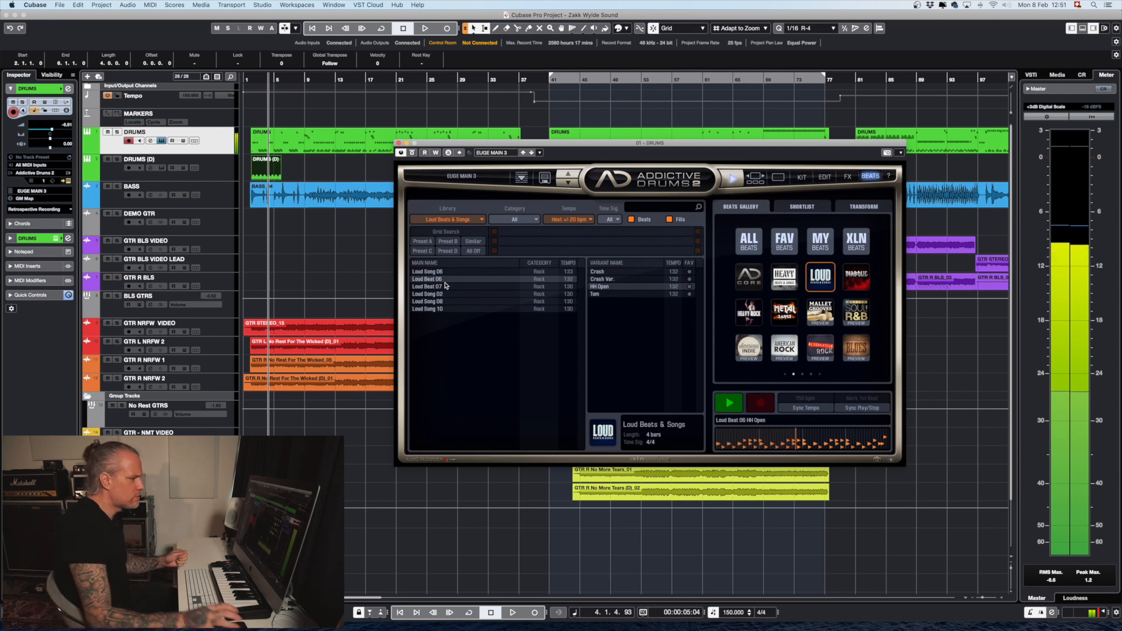
pyautogui.click(444, 287)
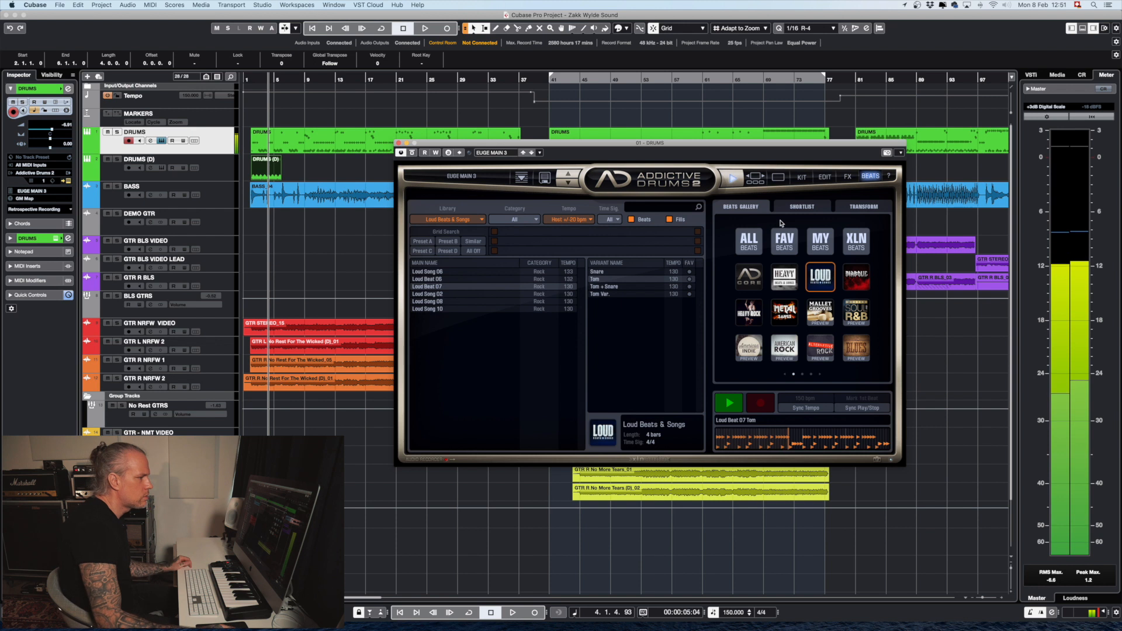
pyautogui.click(731, 177)
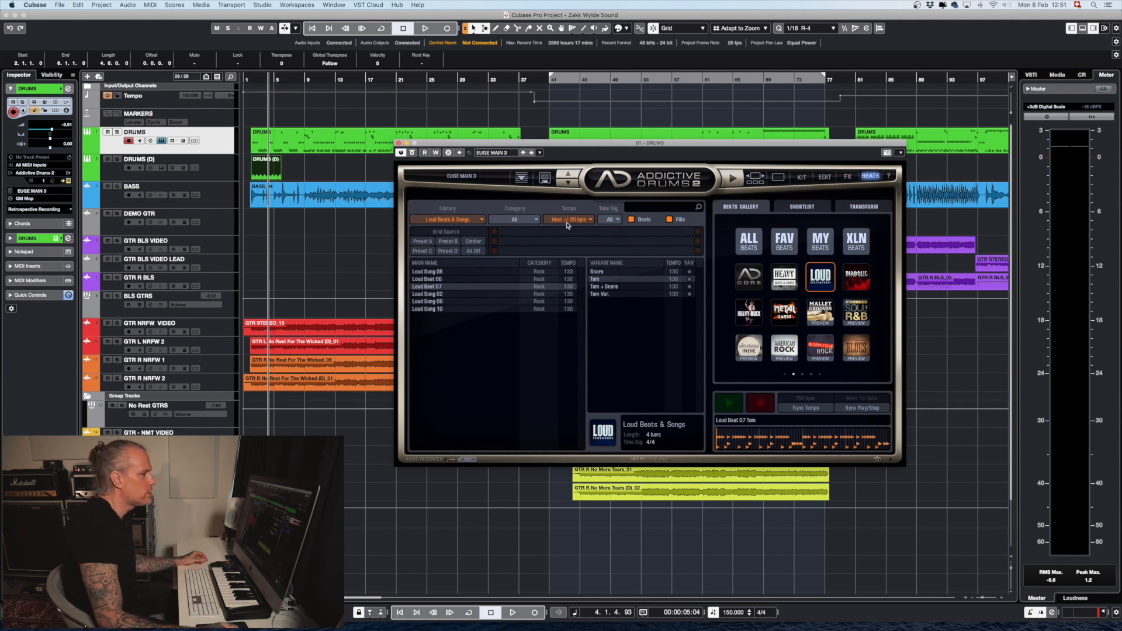
# Step: Set the library filter to All and select Heavy Beat 17 Uptempo 01 near the start of the beat list
pyautogui.click(477, 221)
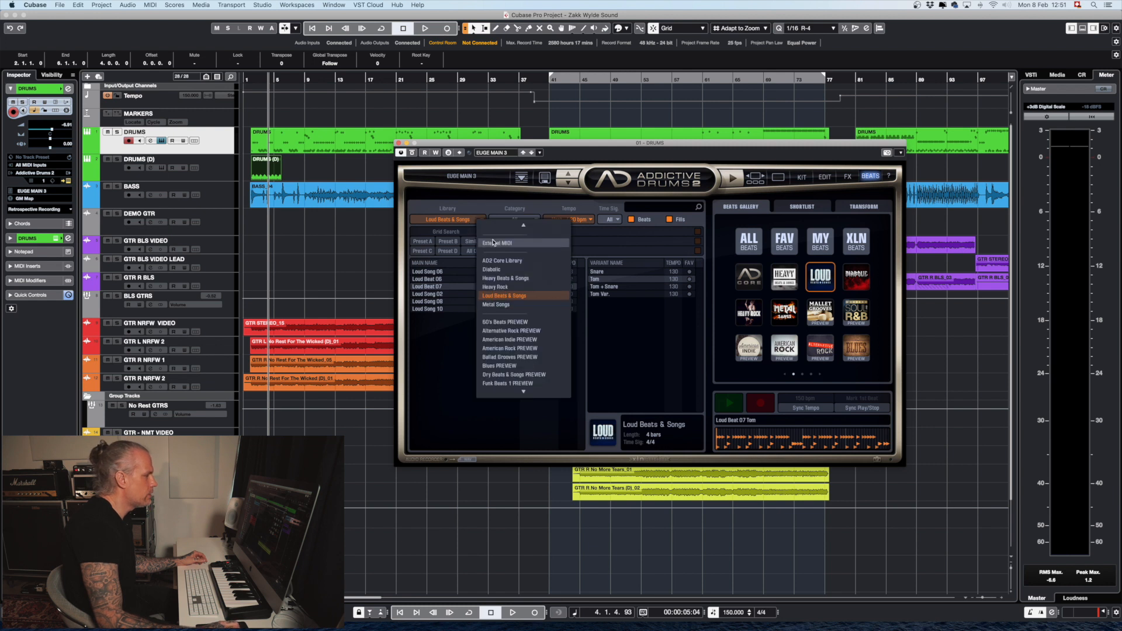
pyautogui.click(454, 223)
pyautogui.click(485, 222)
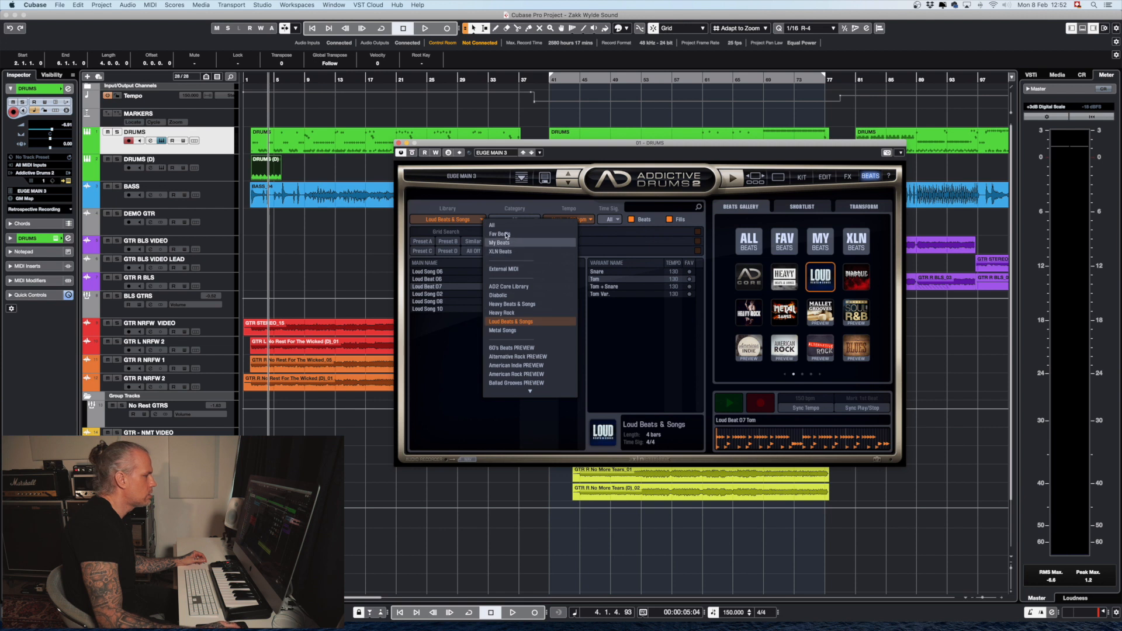
pyautogui.click(503, 225)
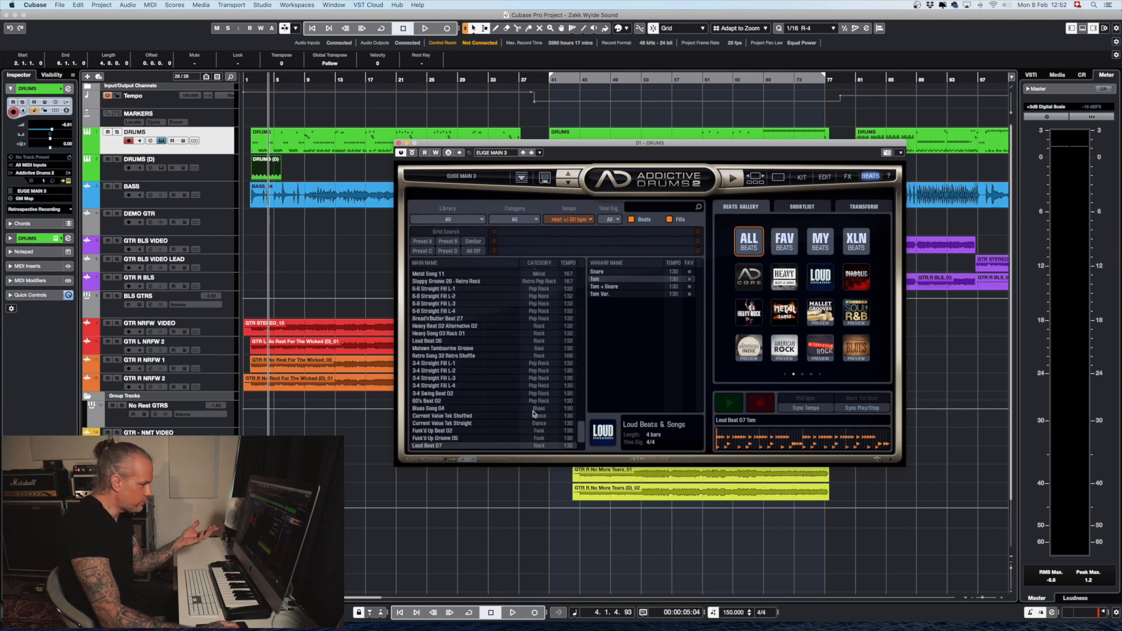
pyautogui.scroll(10, 533, 413)
pyautogui.moveTo(580, 357); pyautogui.dragTo(583, 242)
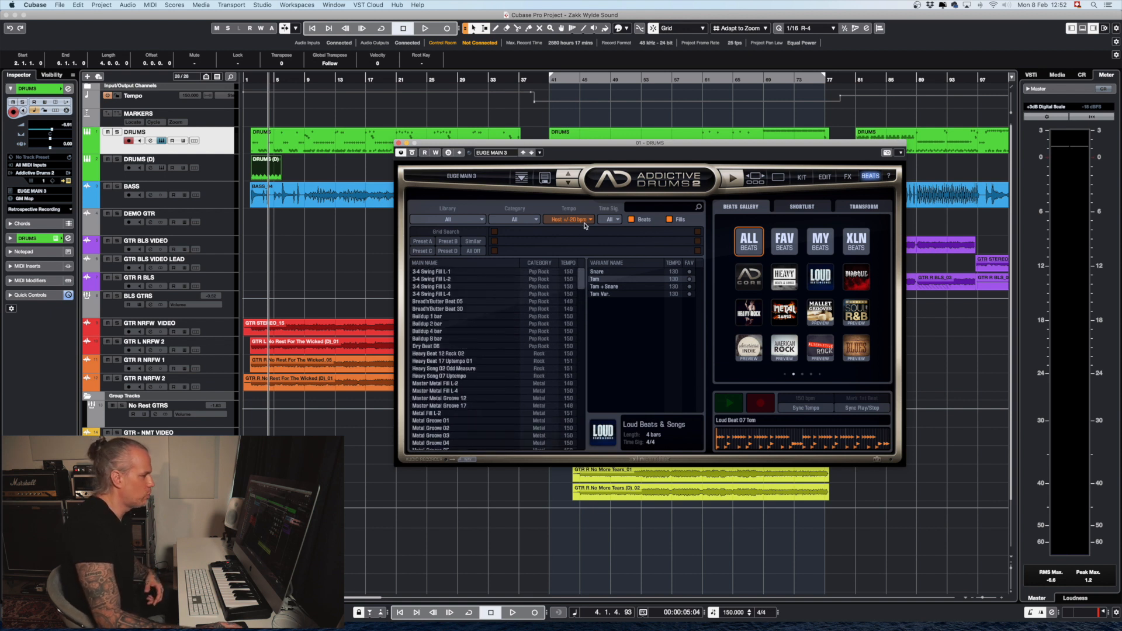
pyautogui.click(442, 361)
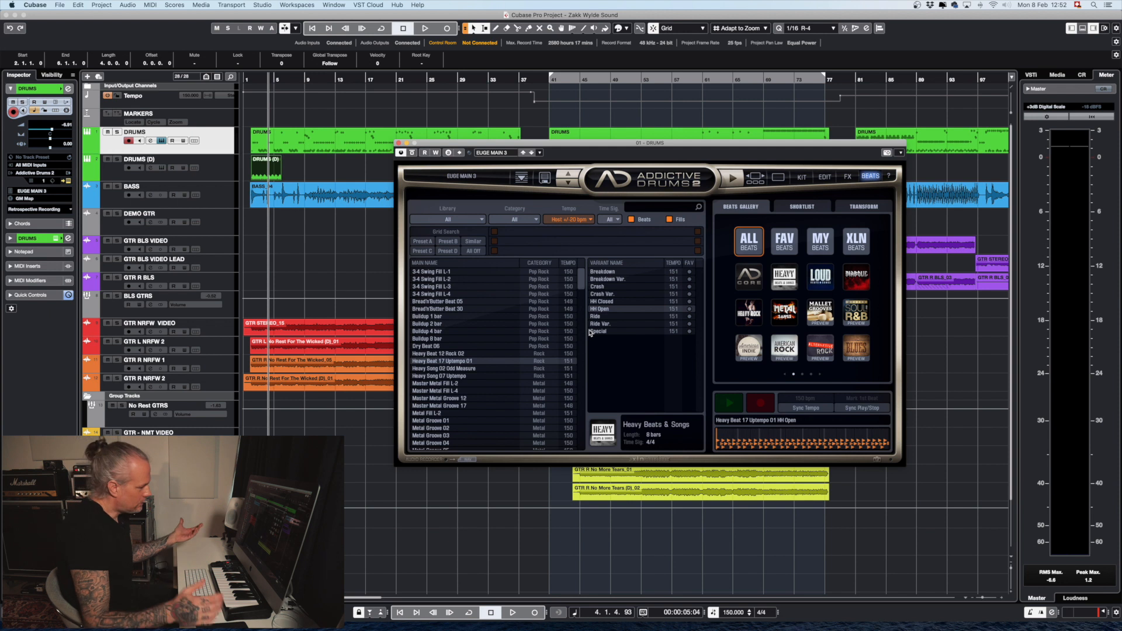
# Step: Show only the Fav Beats to view the favourite grooves, and return the library filter to All
pyautogui.click(481, 219)
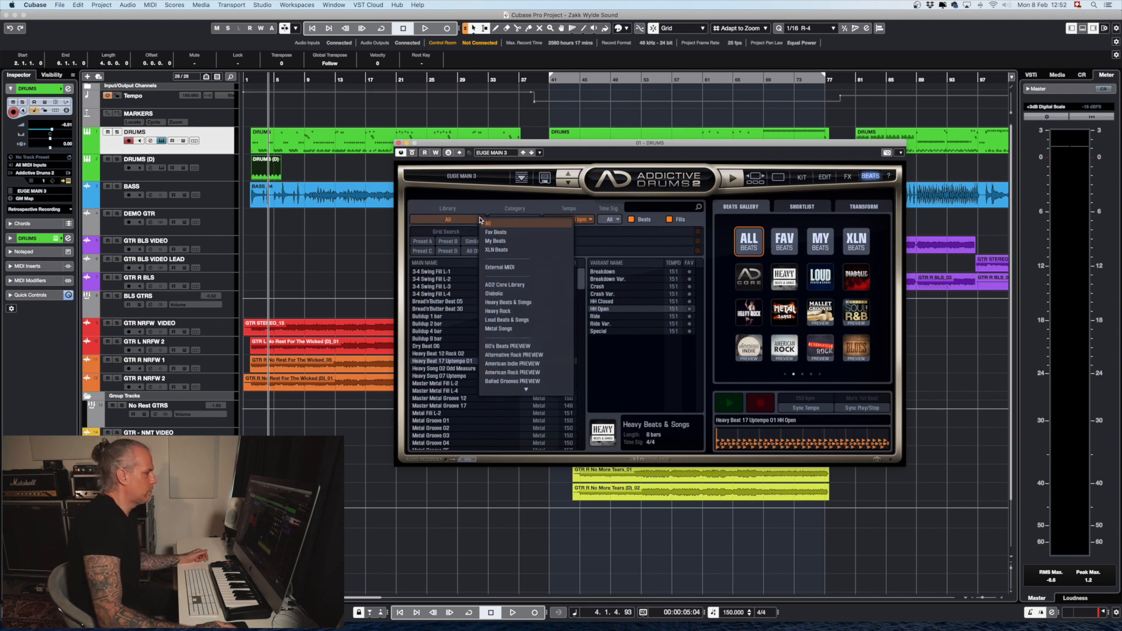
pyautogui.click(495, 250)
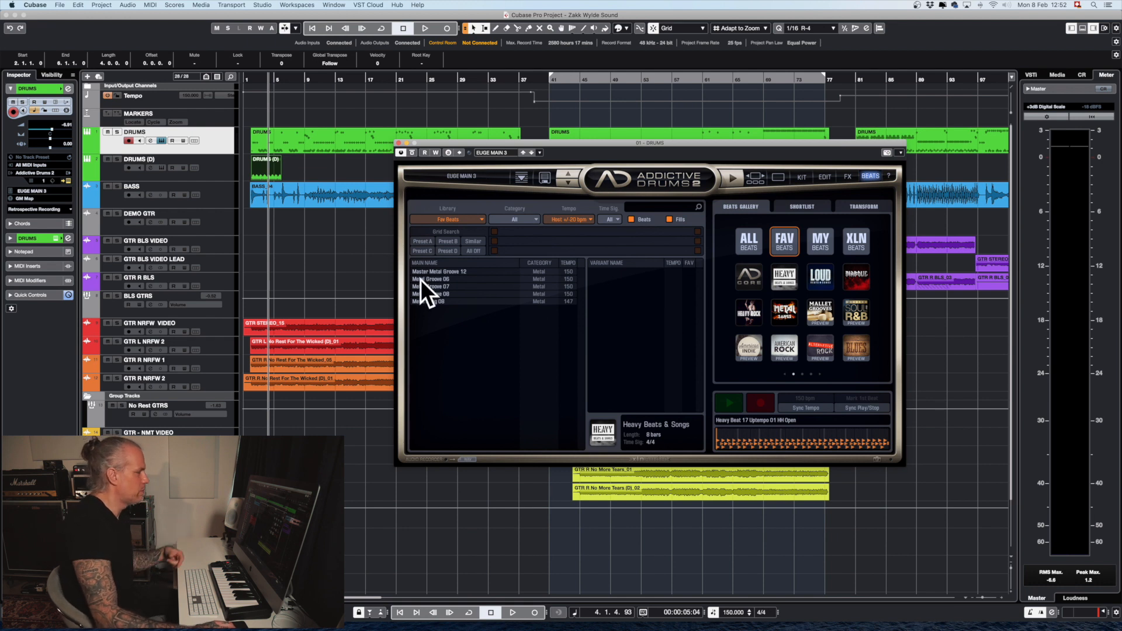
pyautogui.click(483, 226)
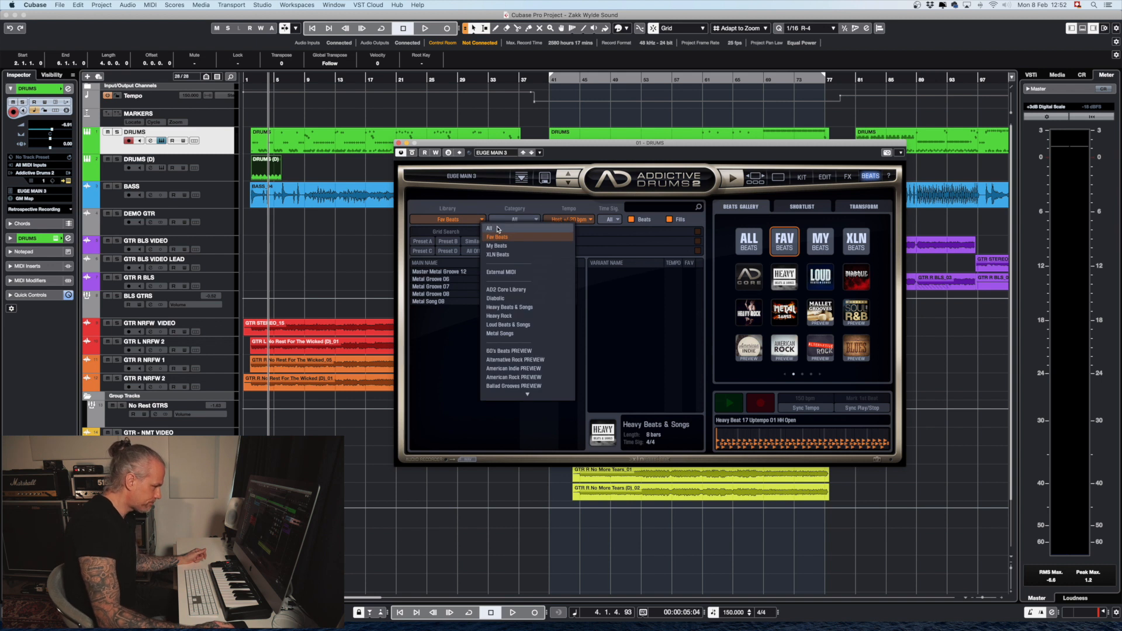
pyautogui.click(499, 229)
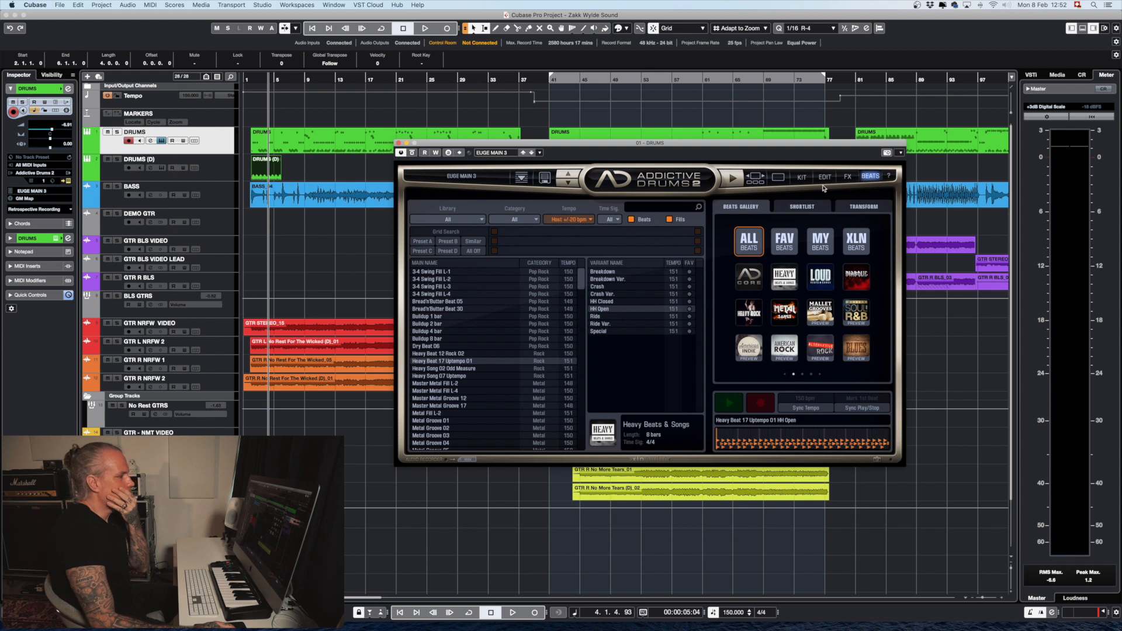
# Step: Show the drum kit page, then open the MixConsole for a look and close it again
pyautogui.click(802, 177)
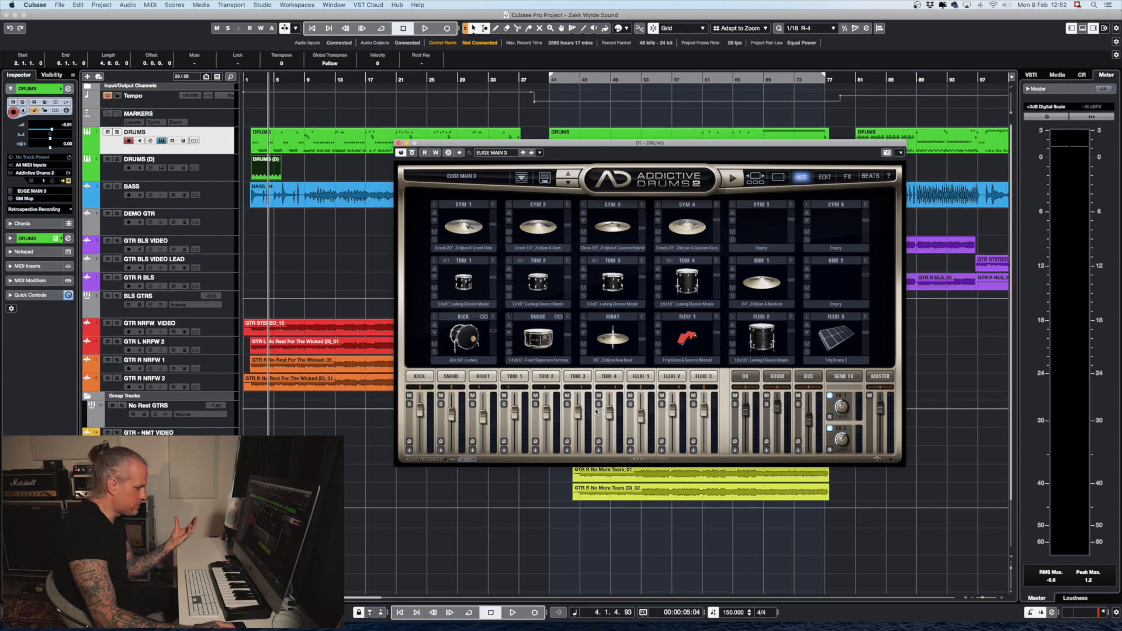
pyautogui.press('F3')
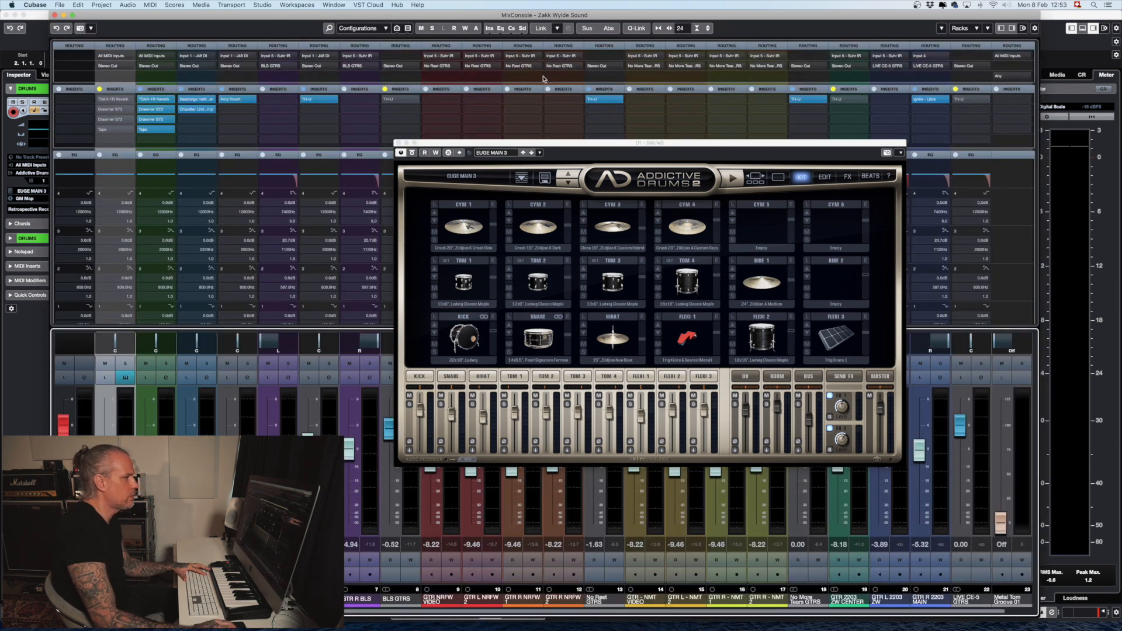
pyautogui.press('F3')
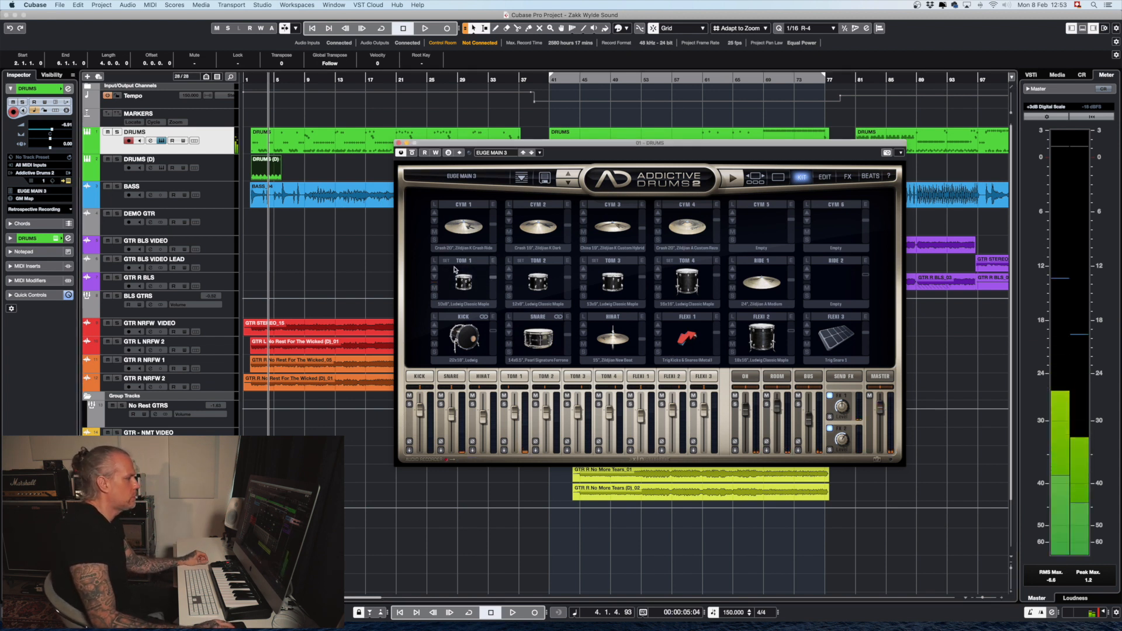
# Step: Swap Tom 1 for the adjacent drum and back, and audition Toms 2, 3 and 4
pyautogui.click(434, 278)
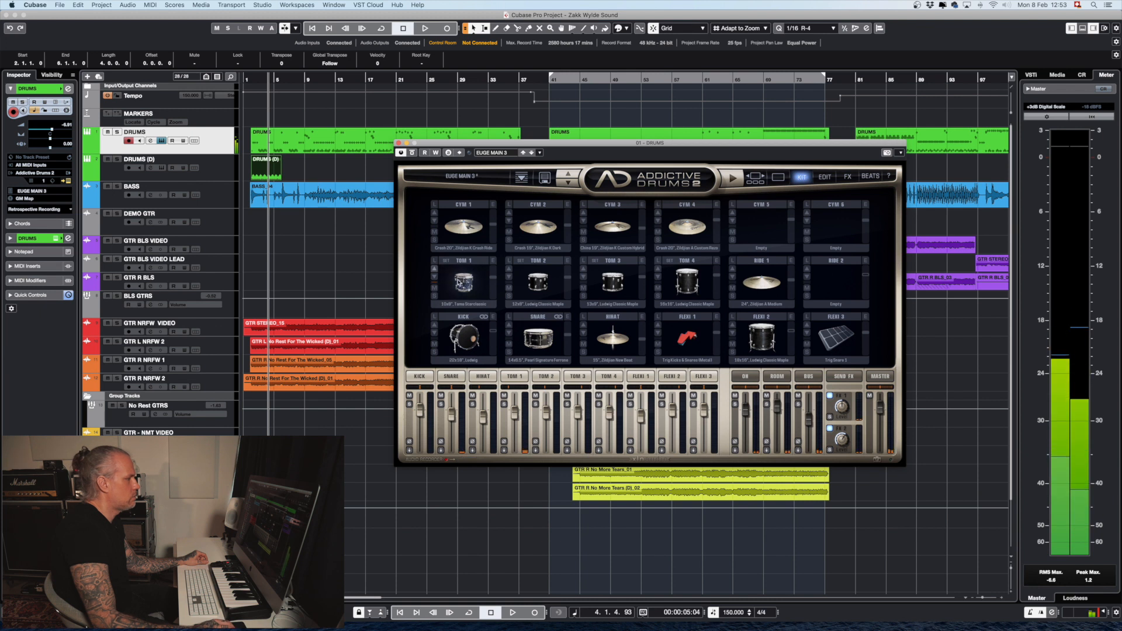
pyautogui.click(434, 269)
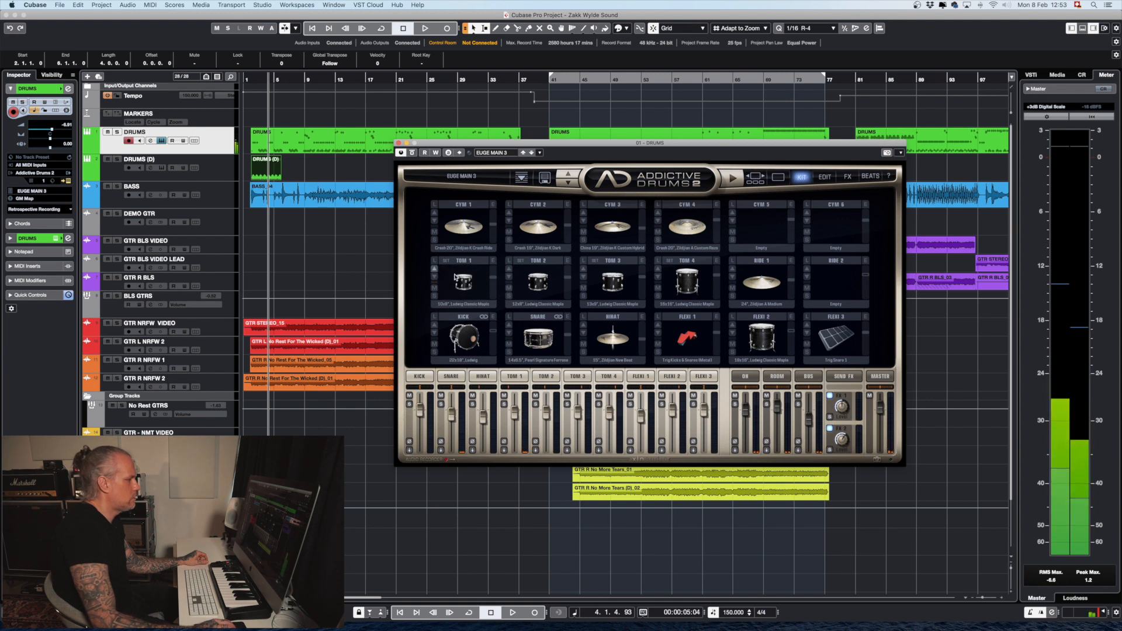
pyautogui.click(537, 282)
pyautogui.click(613, 281)
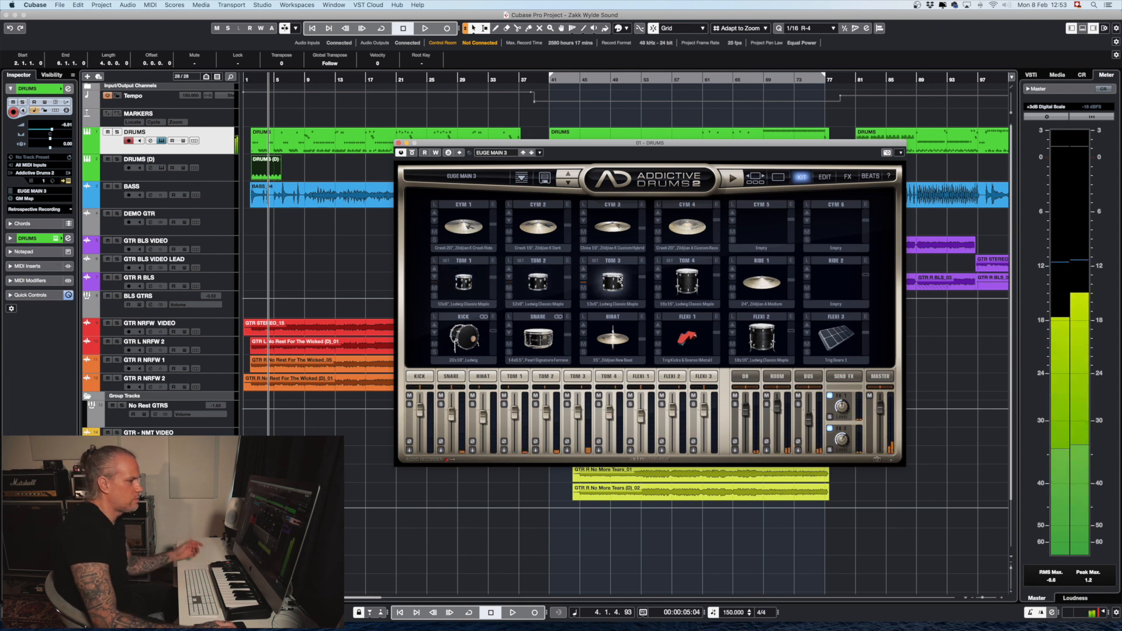
pyautogui.click(695, 286)
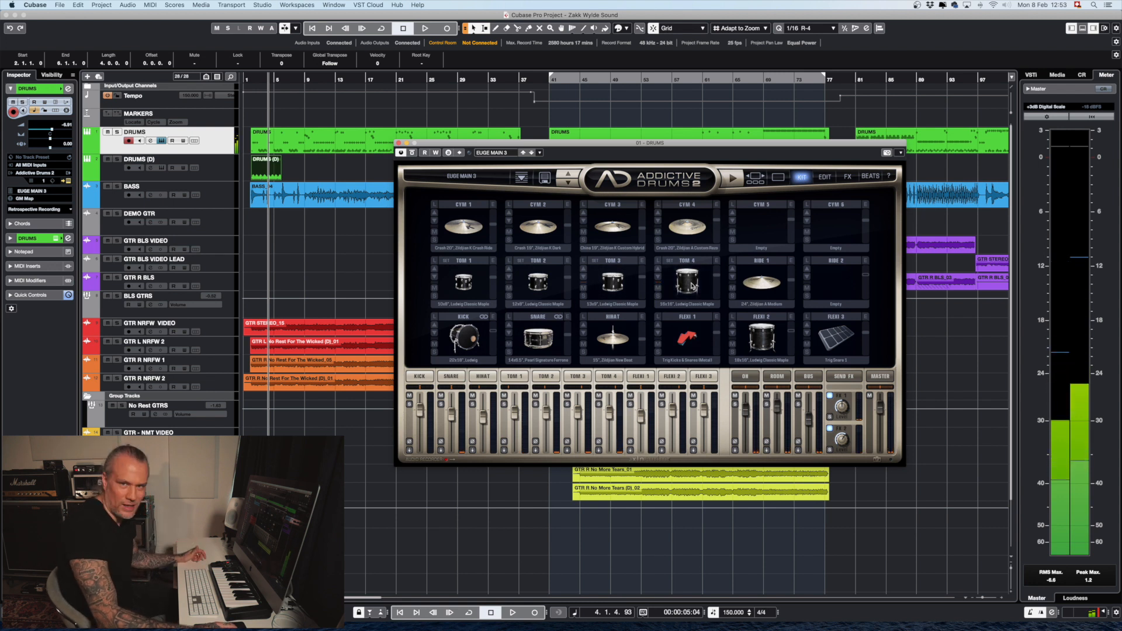
# Step: Audition the kick, snare and hi-hat, followed by cymbals 1, 2 and 3 of the kit
pyautogui.click(465, 340)
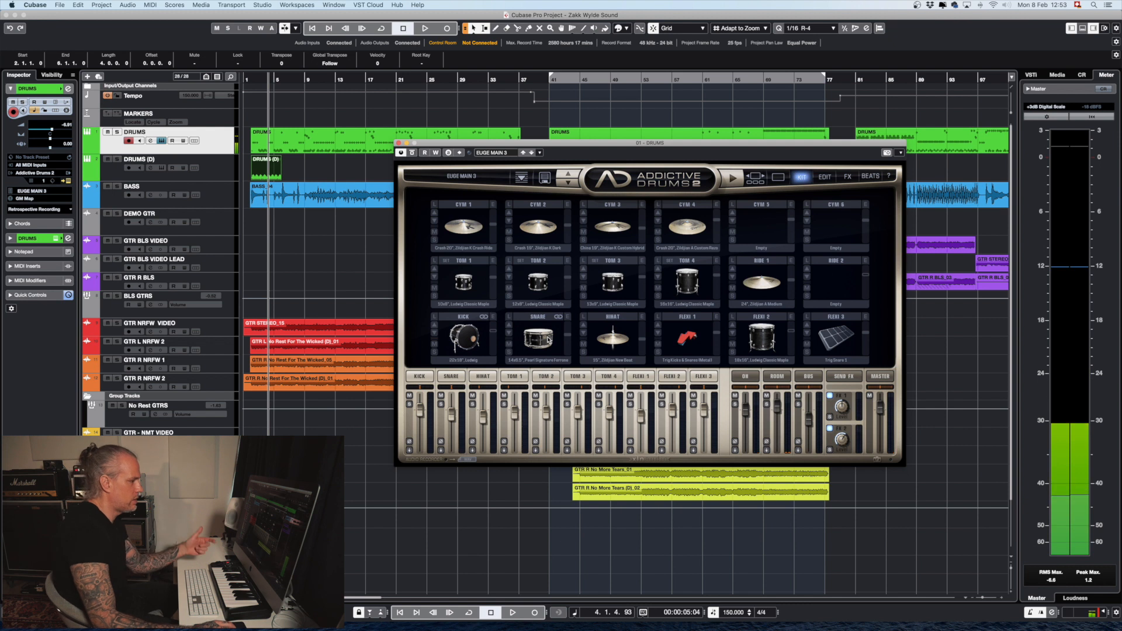
pyautogui.click(544, 339)
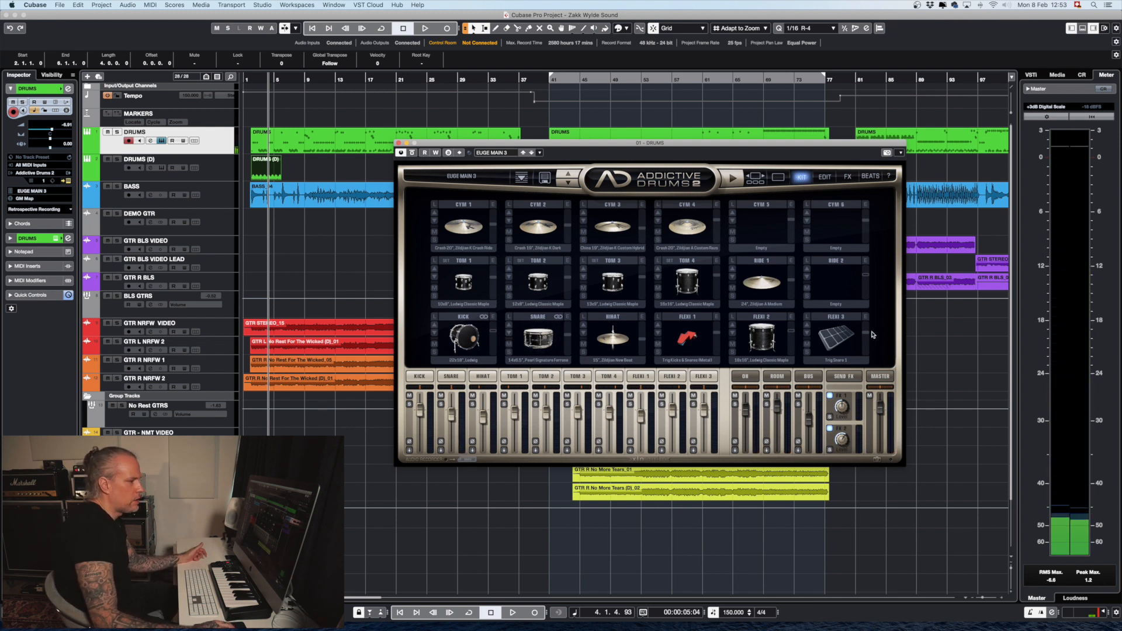
pyautogui.click(613, 340)
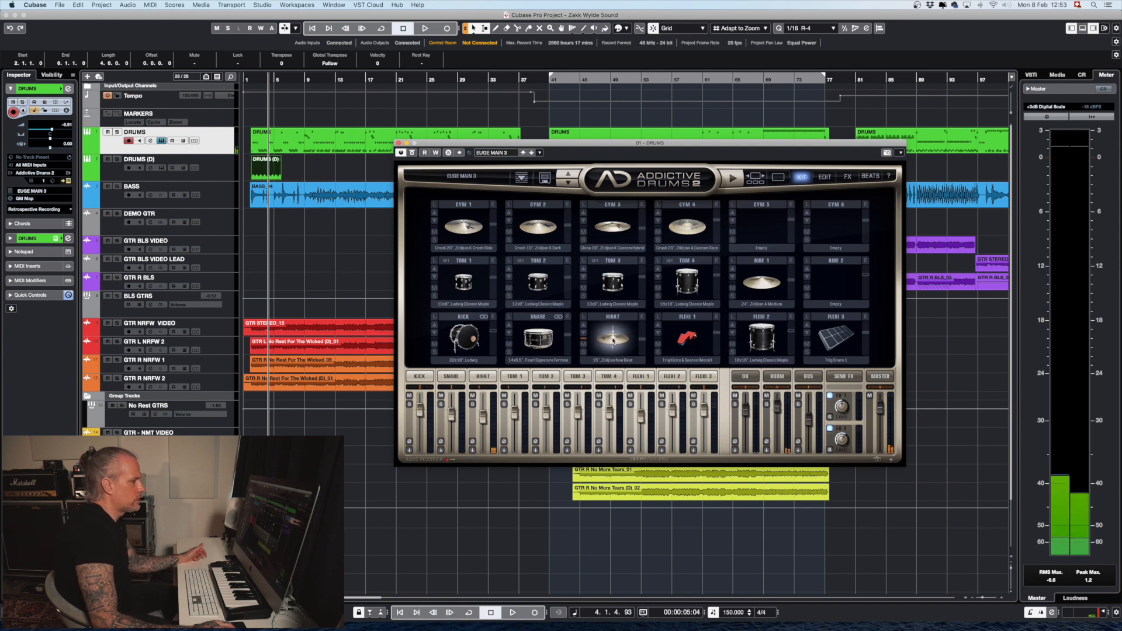
pyautogui.click(463, 226)
pyautogui.click(527, 227)
pyautogui.click(612, 226)
pyautogui.click(443, 222)
pyautogui.click(439, 218)
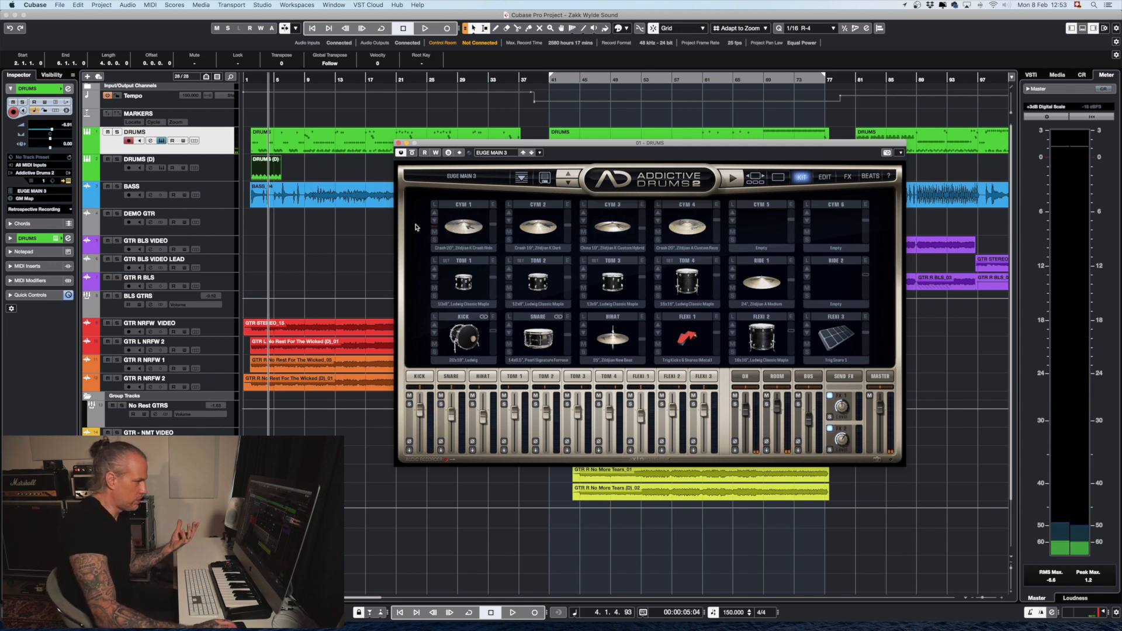
# Step: Show the kick's edit settings, play the project with the DRUMS track soloed, and release the solo on the kick channel
pyautogui.click(493, 318)
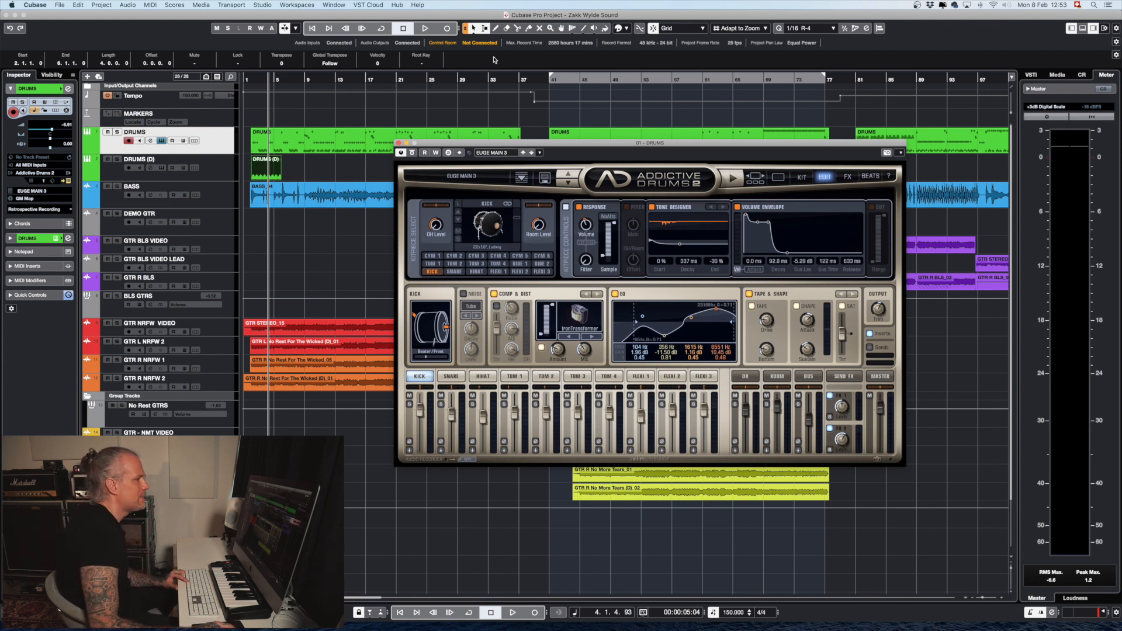
pyautogui.press('space')
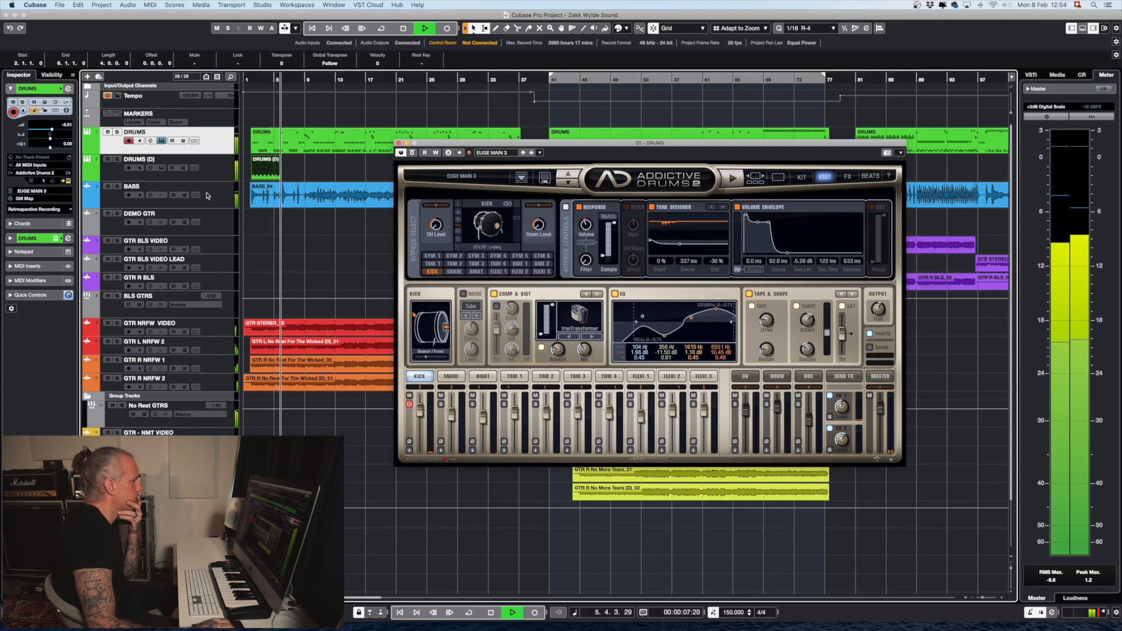
pyautogui.click(117, 132)
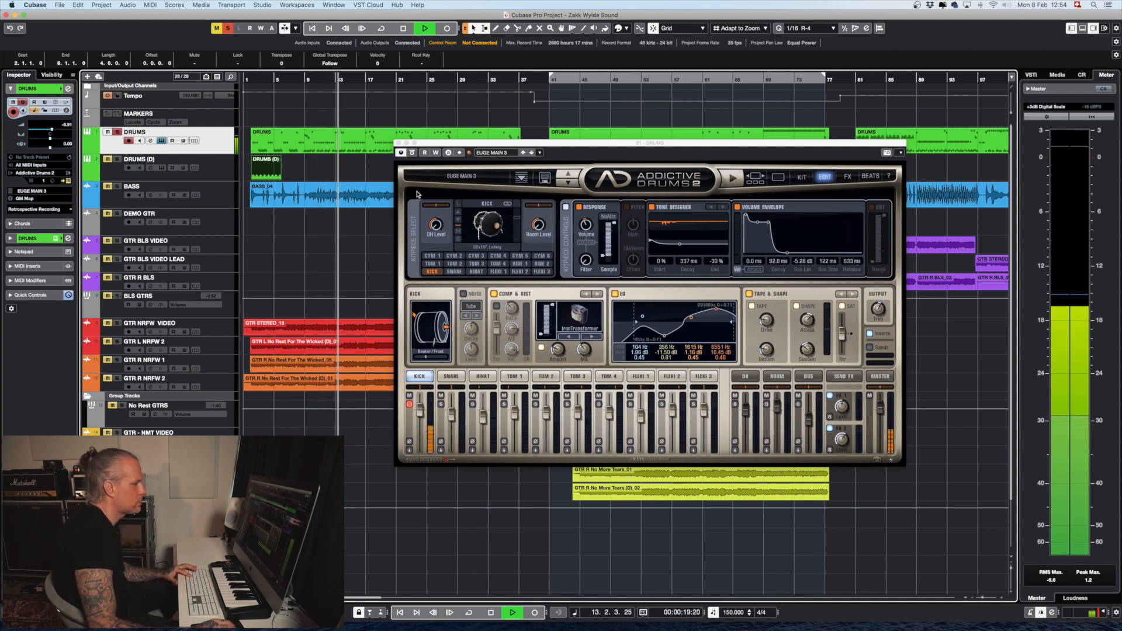
pyautogui.click(409, 404)
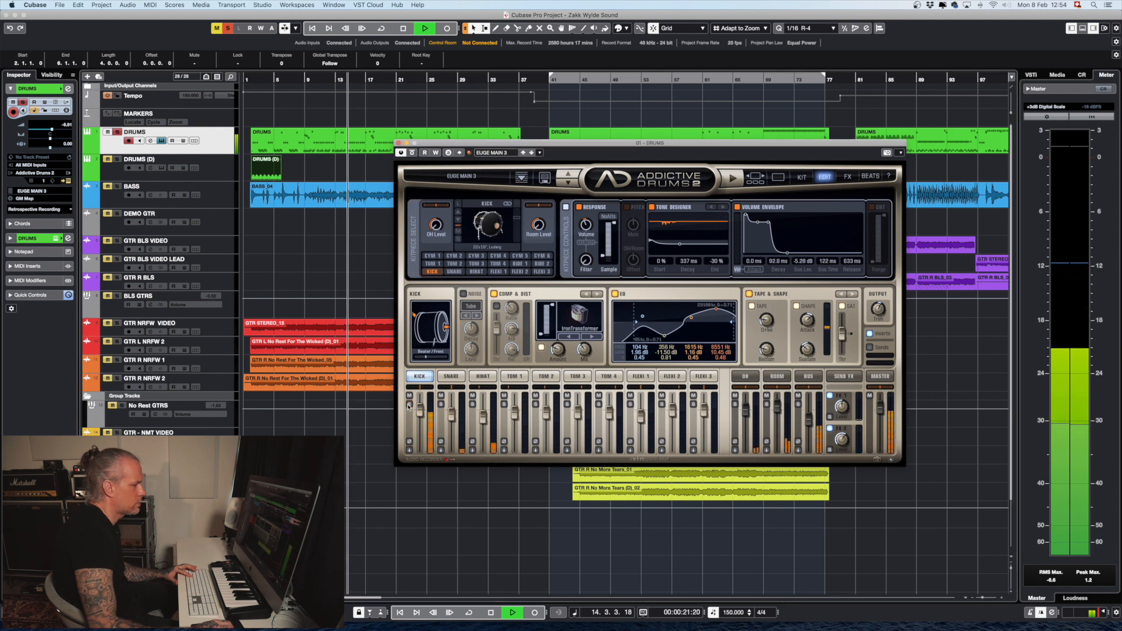
# Step: View the snare and hi-hat edit settings during playback and stop the transport
pyautogui.click(451, 377)
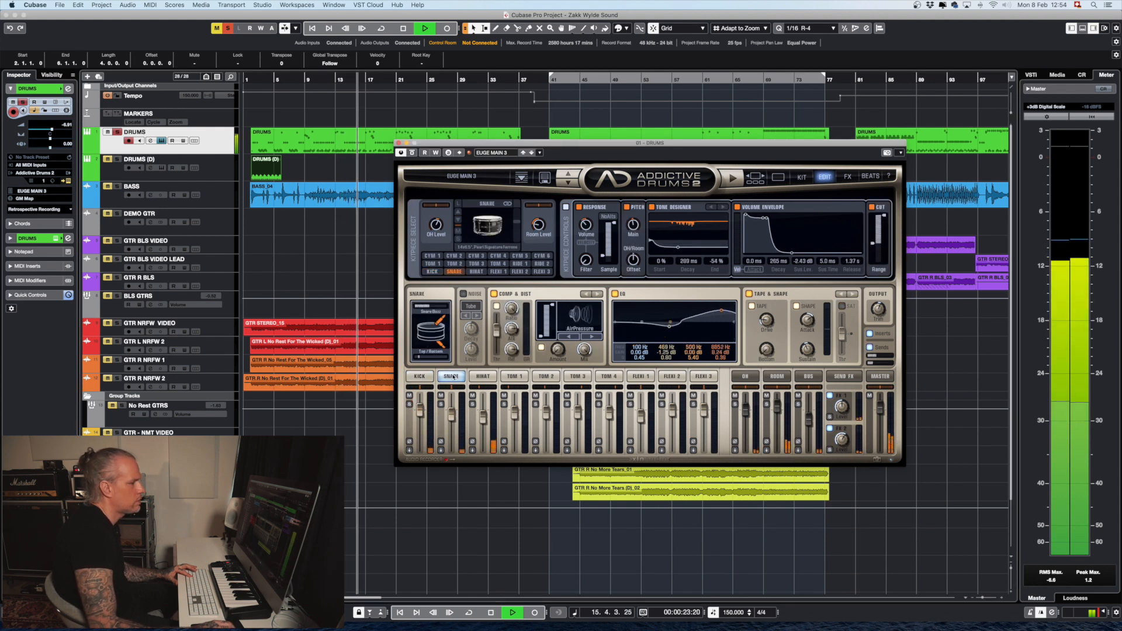
pyautogui.click(483, 376)
pyautogui.press('space')
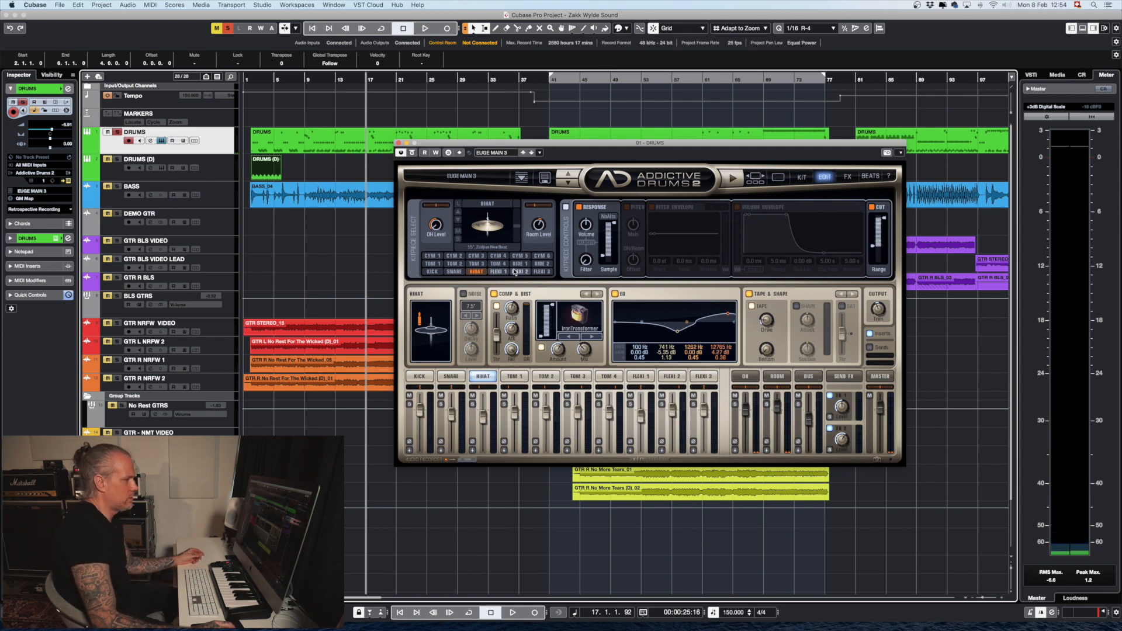
# Step: Browse the preset list down to the Euge presets and leave the preset browser without loading anything
pyautogui.click(464, 176)
pyautogui.scroll(5, 524, 257)
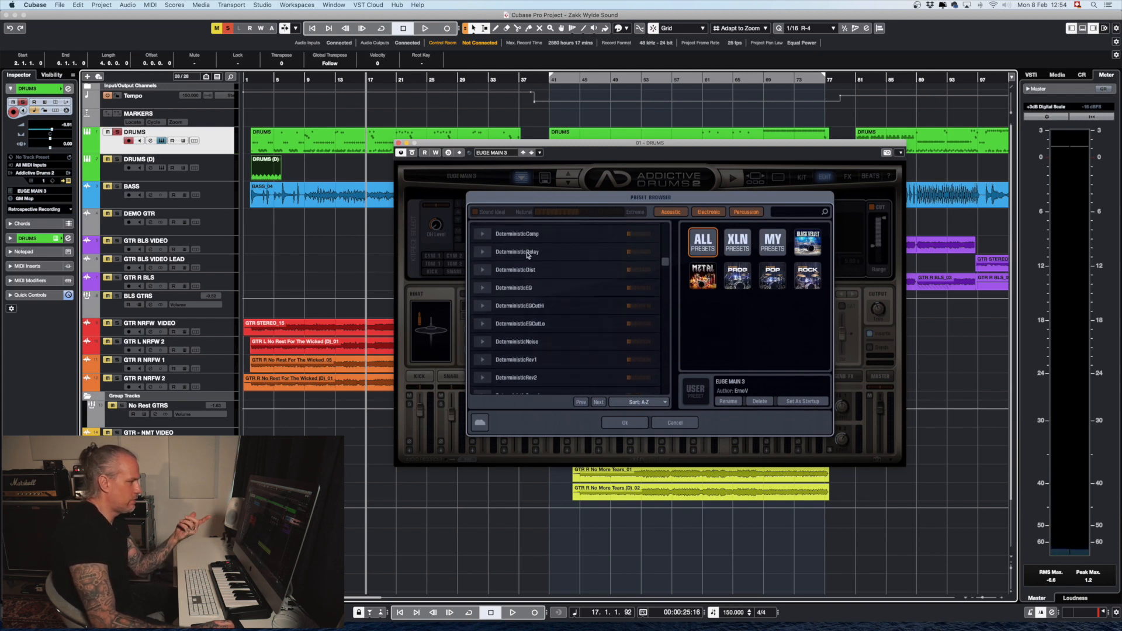
pyautogui.scroll(-6, 527, 255)
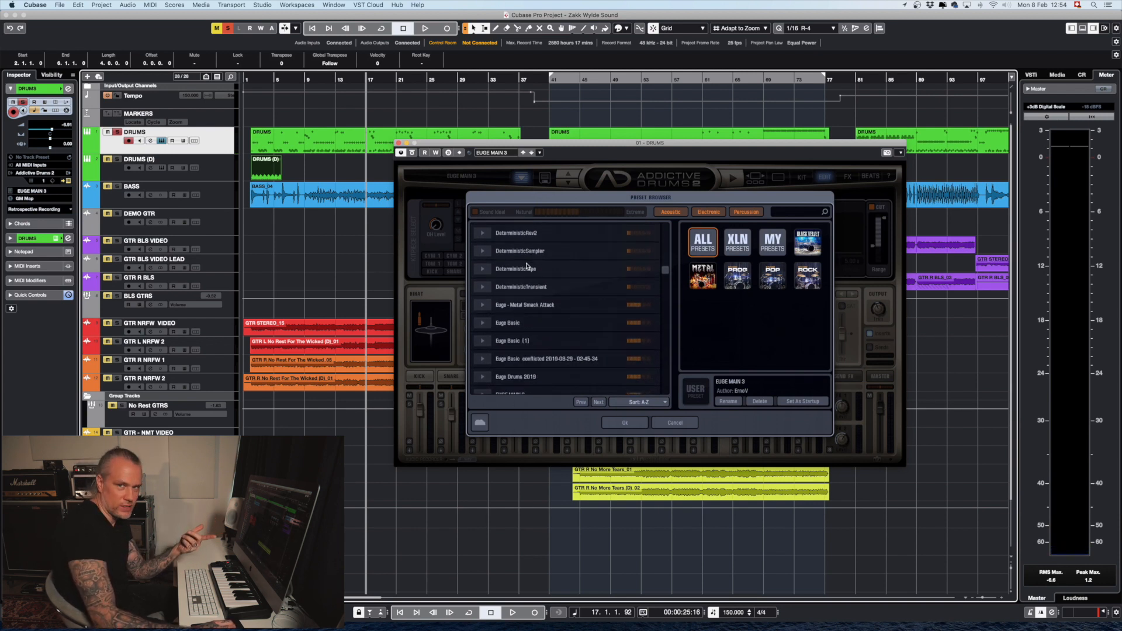
pyautogui.scroll(-1, 528, 267)
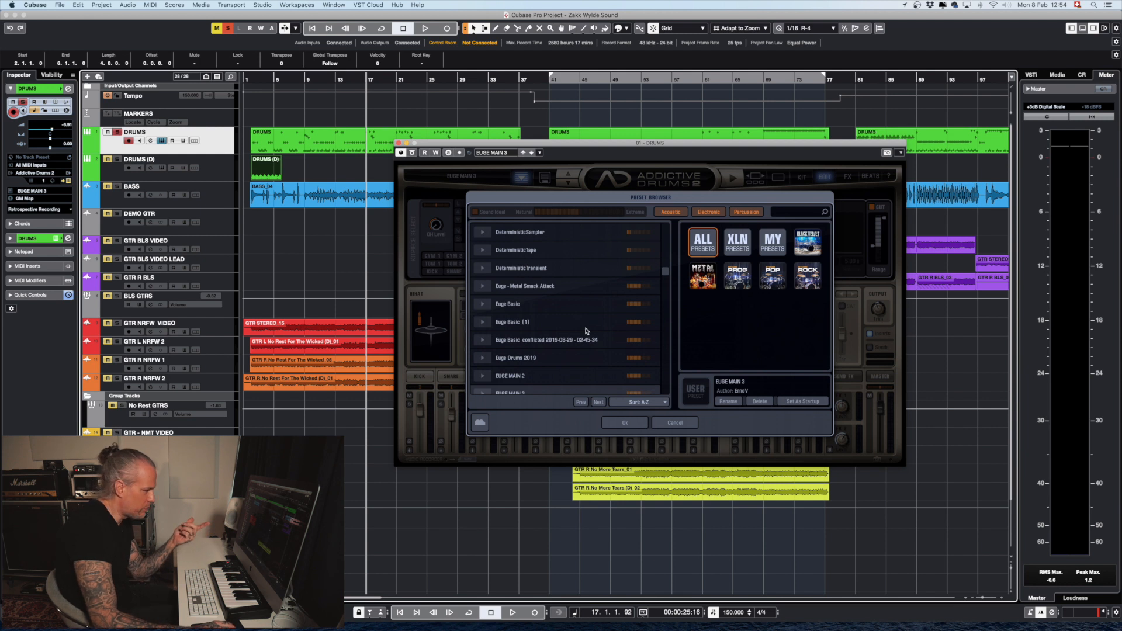
pyautogui.click(679, 424)
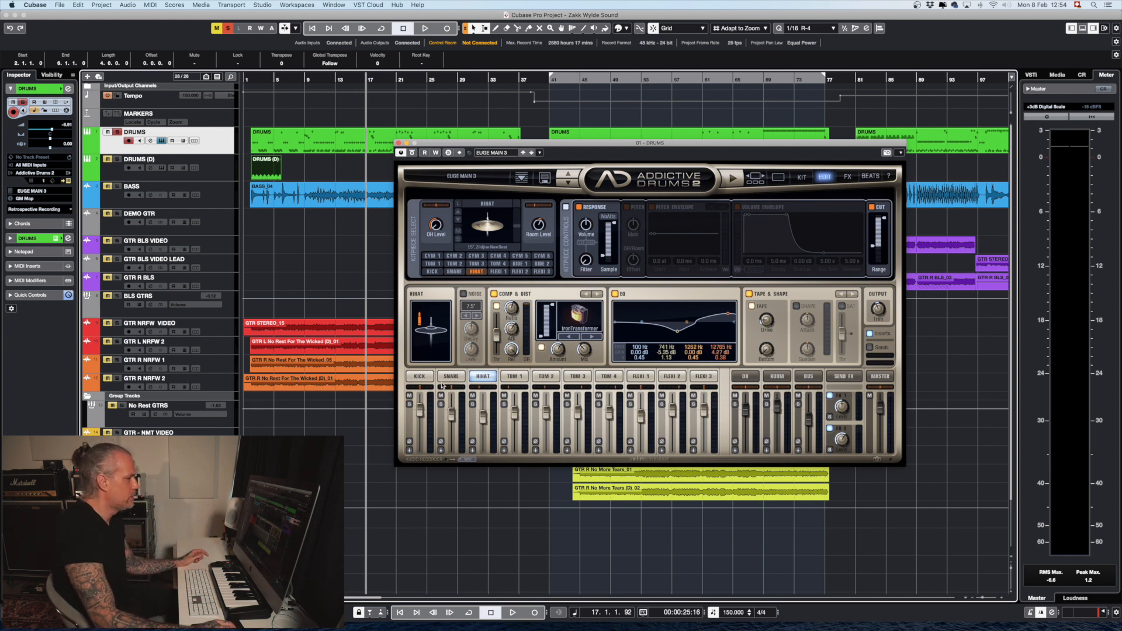
# Step: Set the kick's high EQ band to about 6715 Hz and 9.11 dB while listening to the soloed drums
pyautogui.click(420, 377)
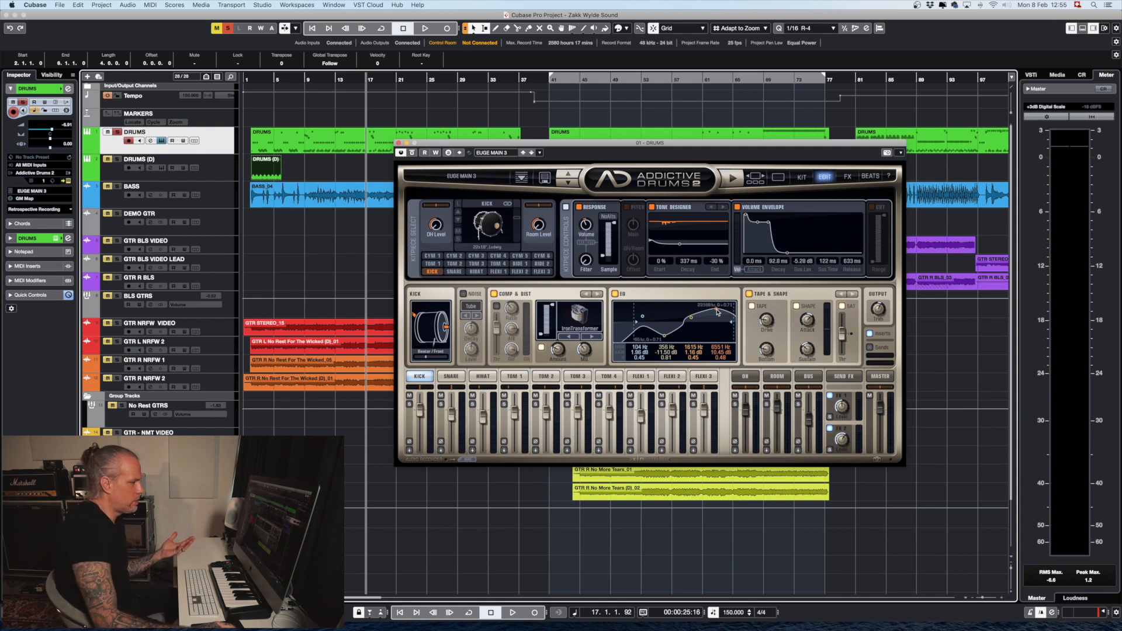
pyautogui.moveTo(717, 311); pyautogui.dragTo(715, 314)
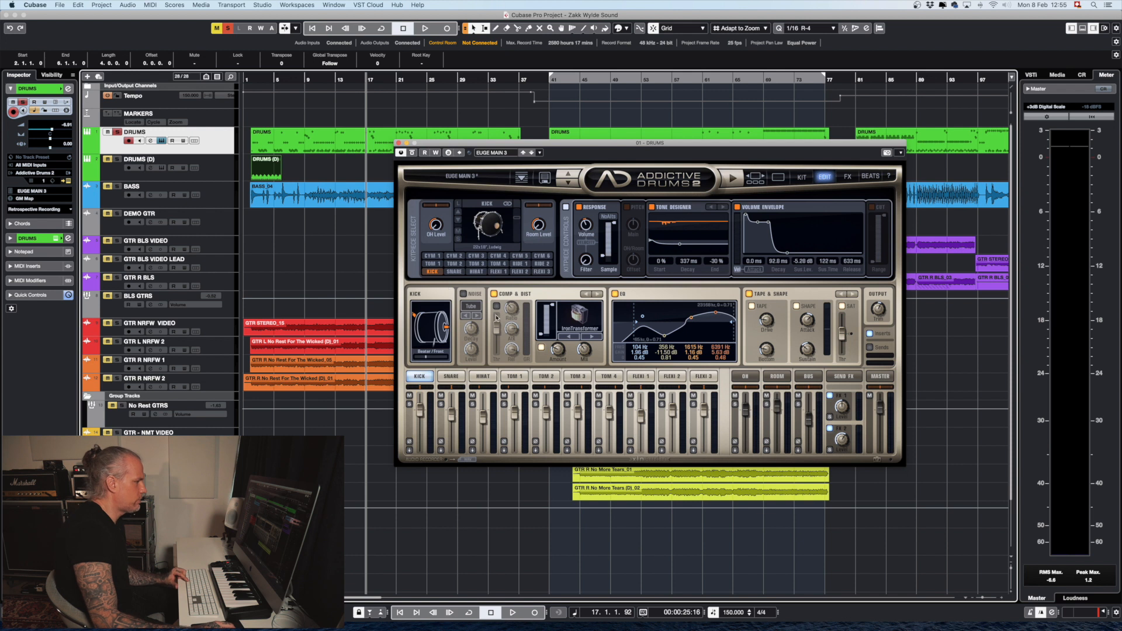
pyautogui.press('space')
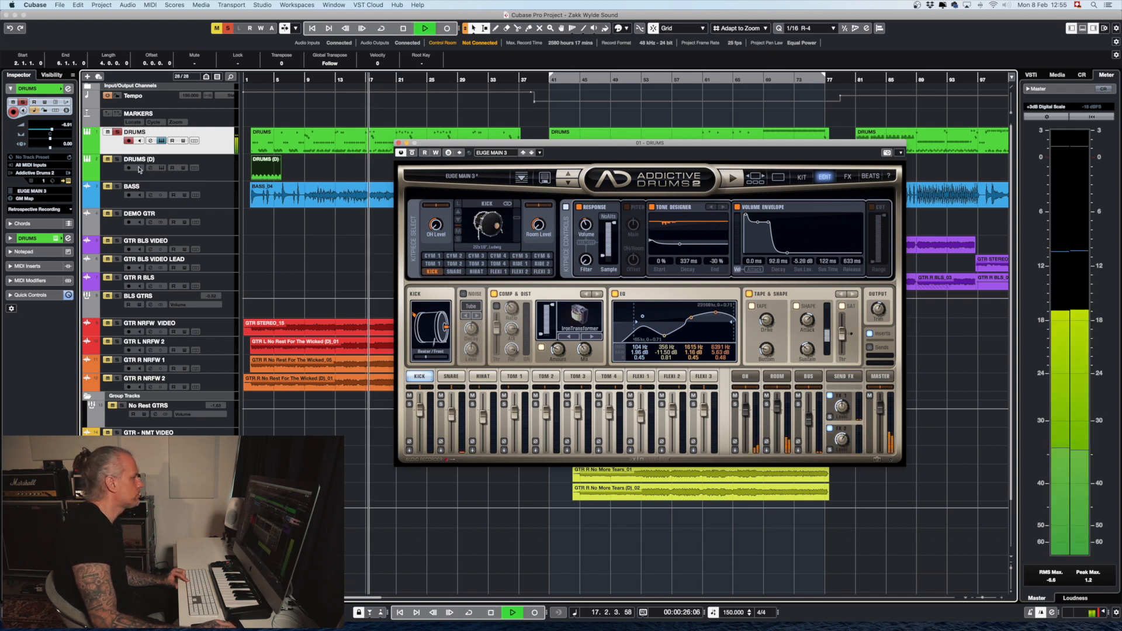
pyautogui.moveTo(716, 313); pyautogui.dragTo(718, 313)
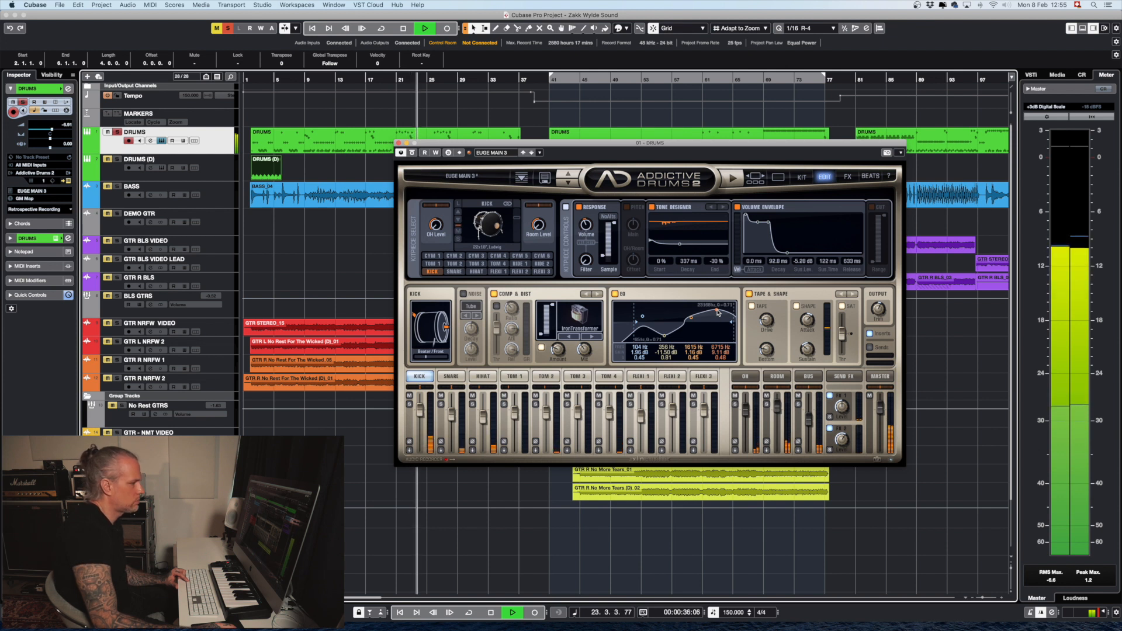
# Step: Unsolo the DRUMS track, listen to the drums in the full mix, and stop playback
pyautogui.press('space')
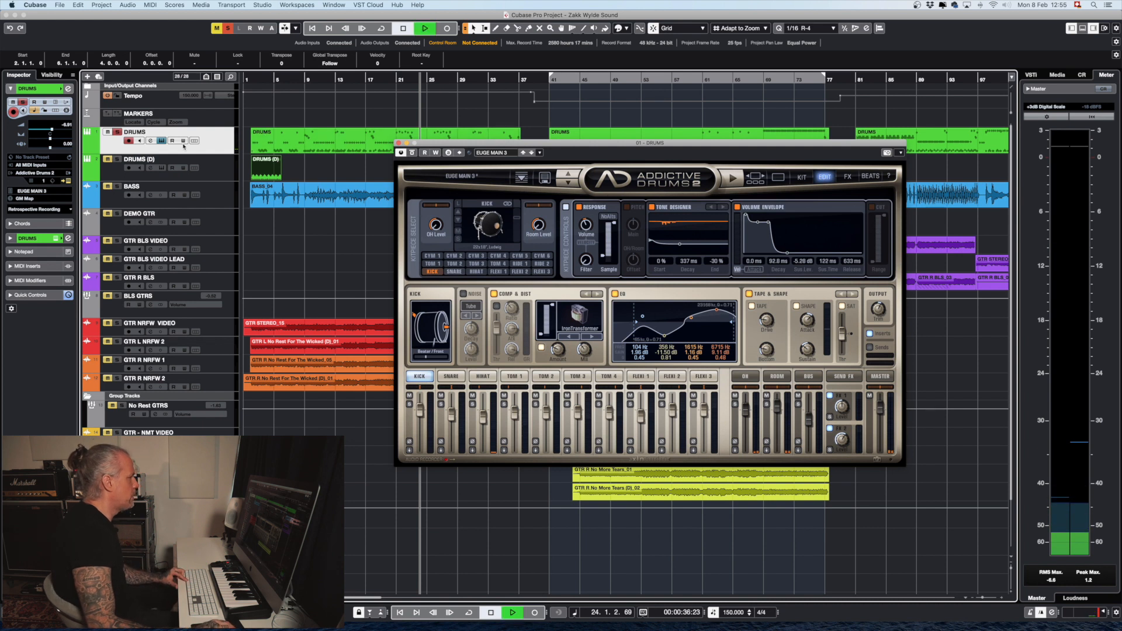
pyautogui.press('space')
pyautogui.click(117, 132)
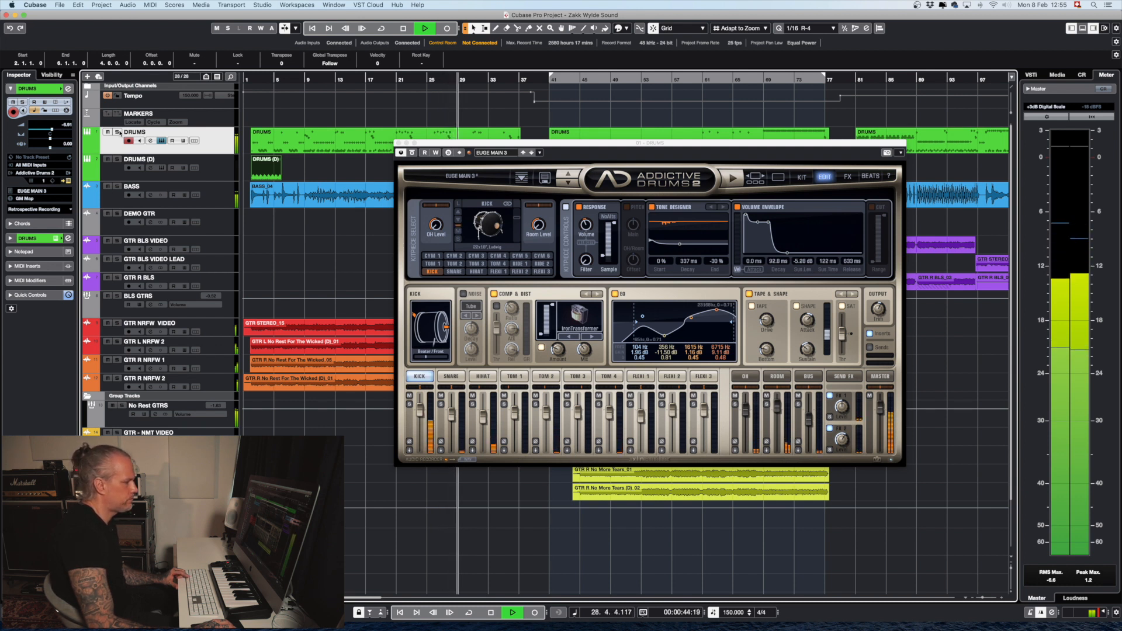
pyautogui.press('space')
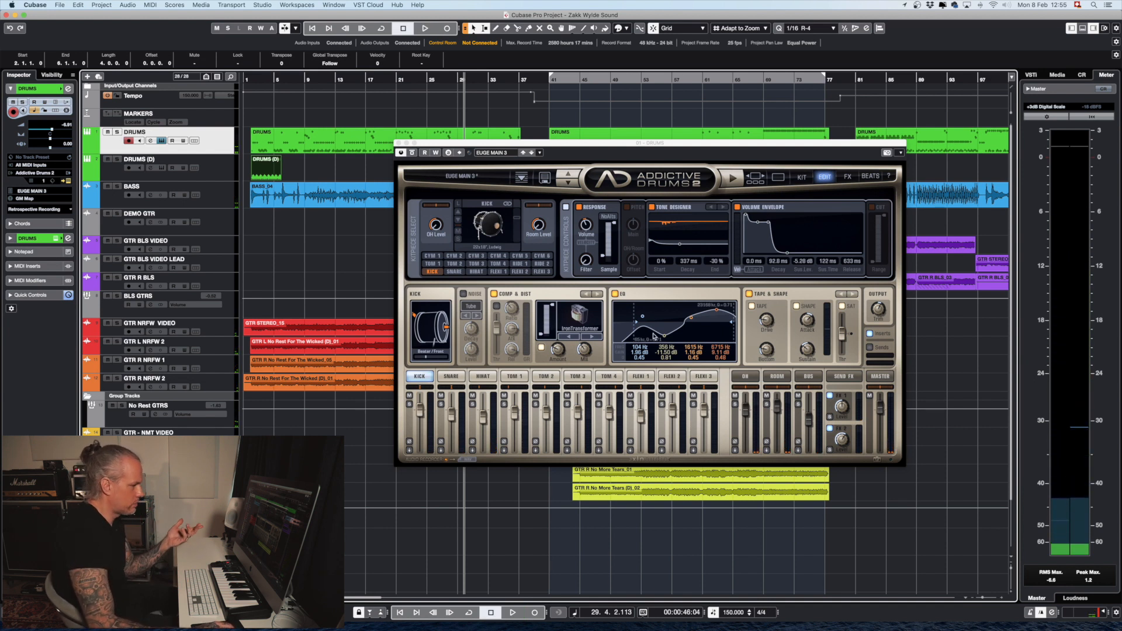
# Step: Examine the channel settings of the hi-hat, Flexi 2, Room, Bus and overheads, and return to the kick channel
pyautogui.click(485, 377)
pyautogui.click(671, 376)
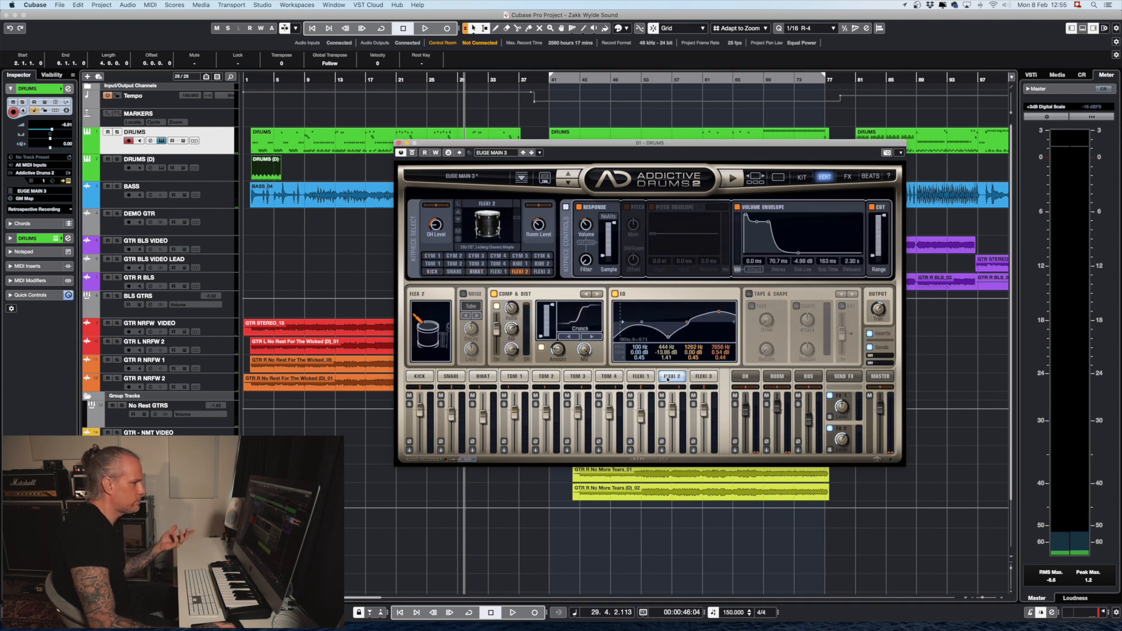
pyautogui.click(779, 377)
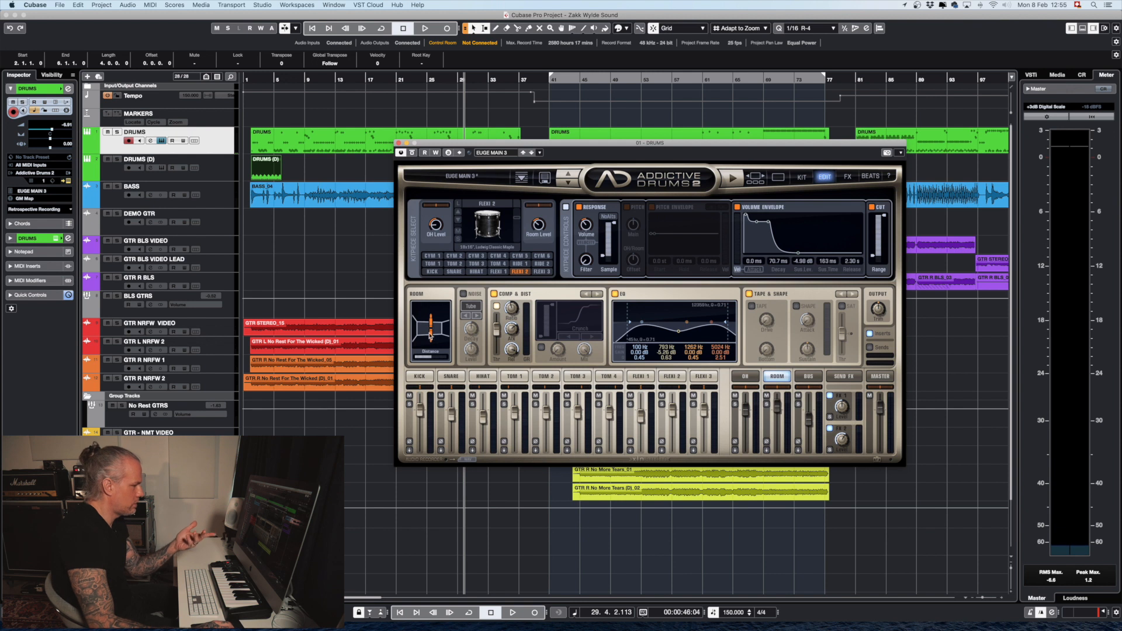
pyautogui.click(815, 377)
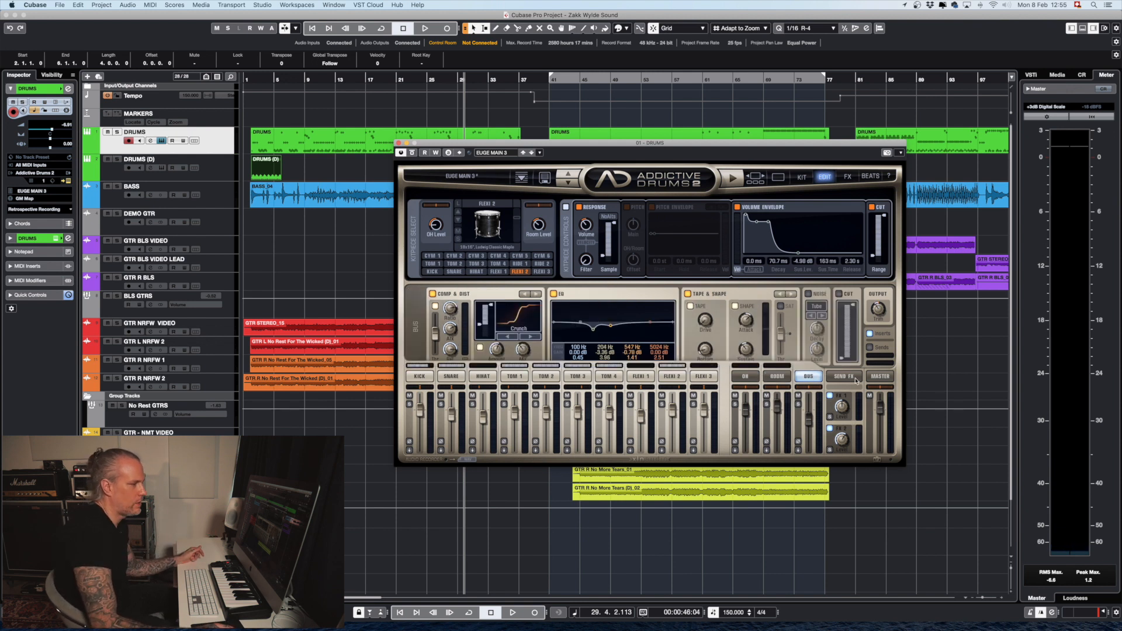
pyautogui.click(741, 377)
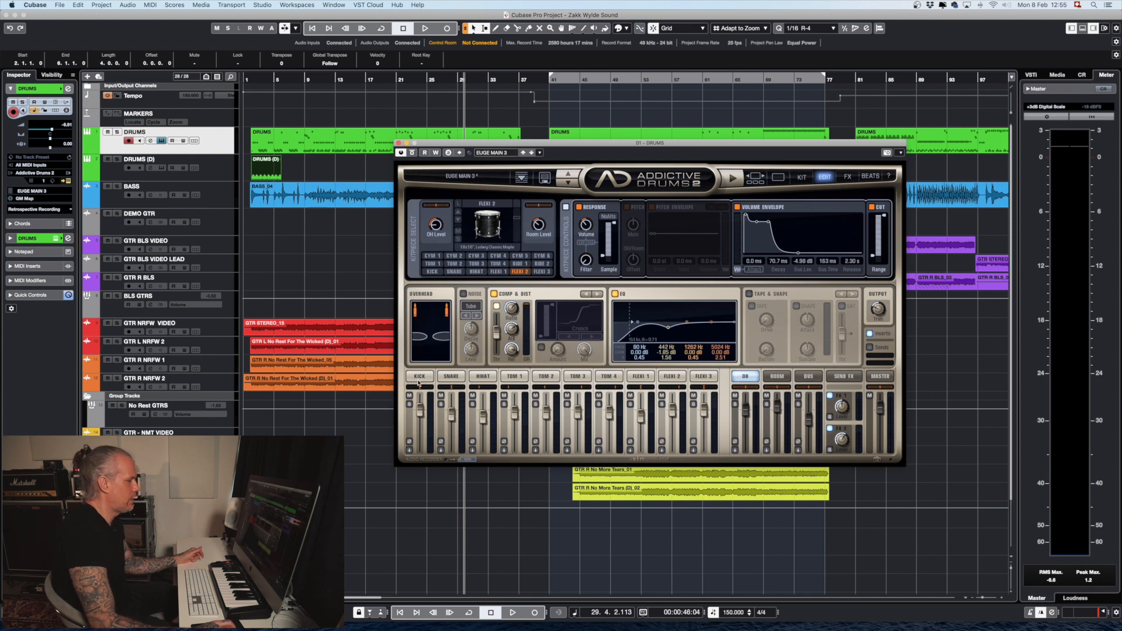
pyautogui.click(419, 377)
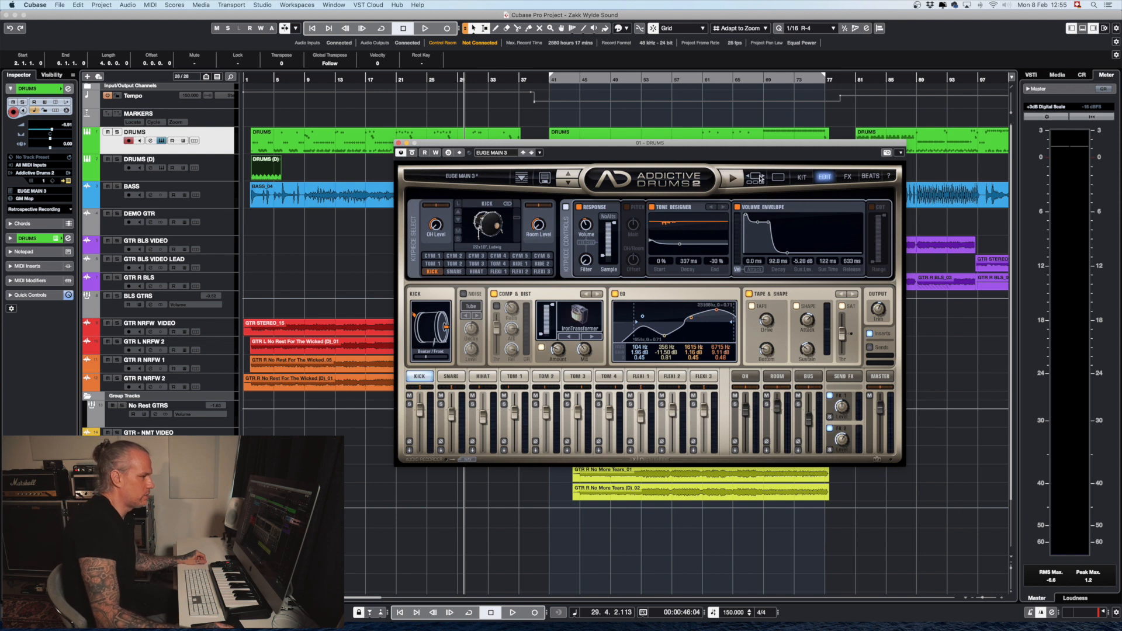
# Step: Look through the Addictive Drums 2 library gallery and its Kit, Edit and FX pages, and close the instrument window
pyautogui.click(754, 179)
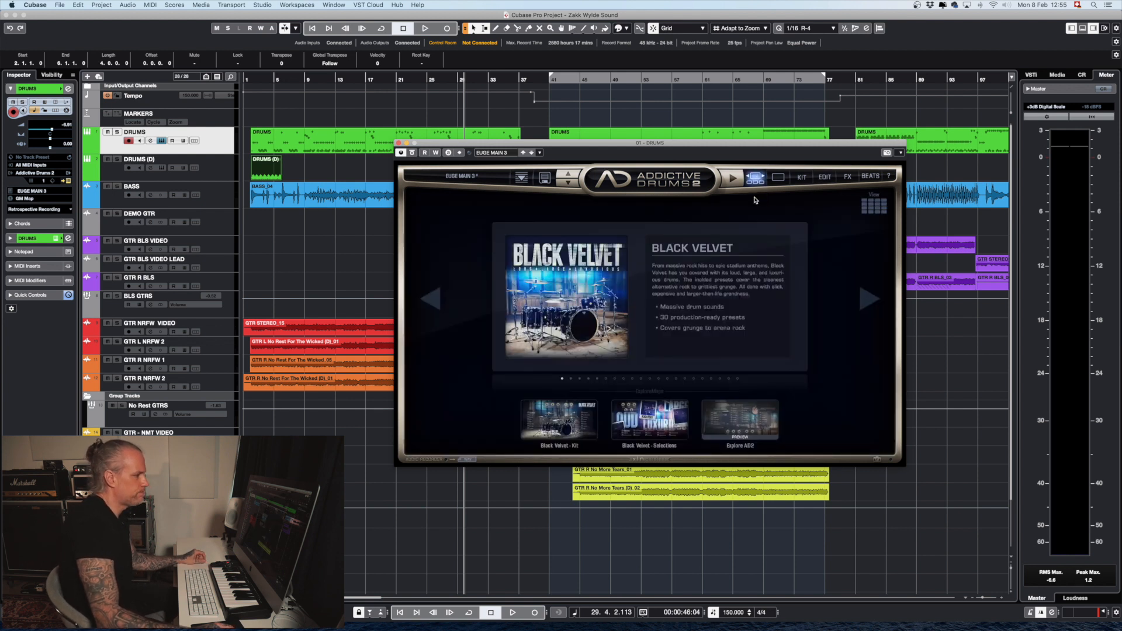
pyautogui.click(874, 298)
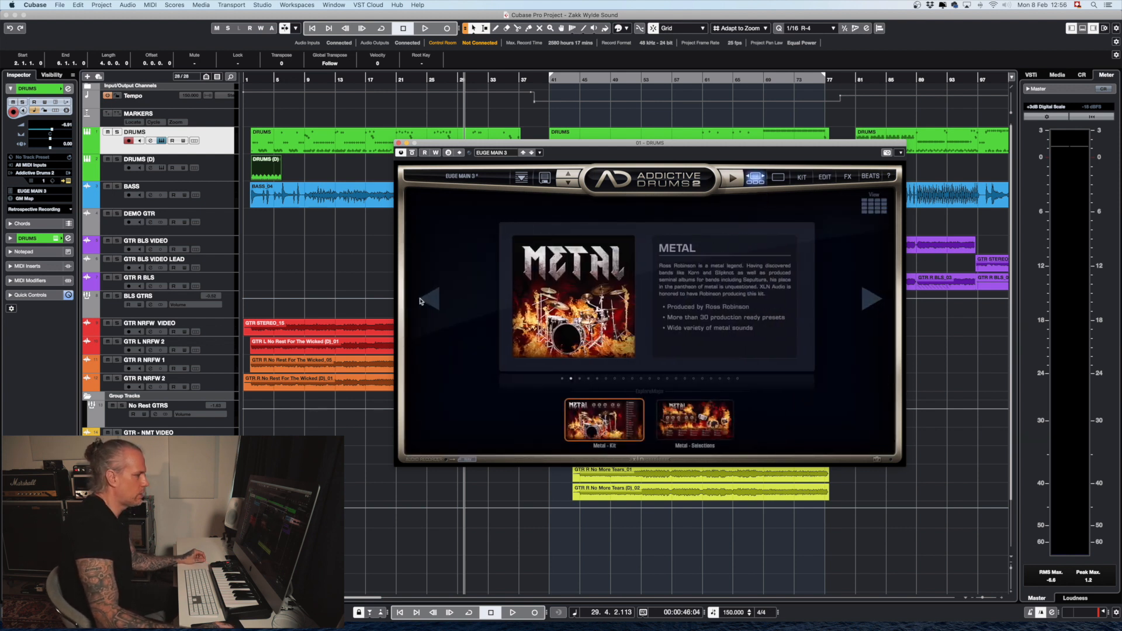
pyautogui.click(431, 298)
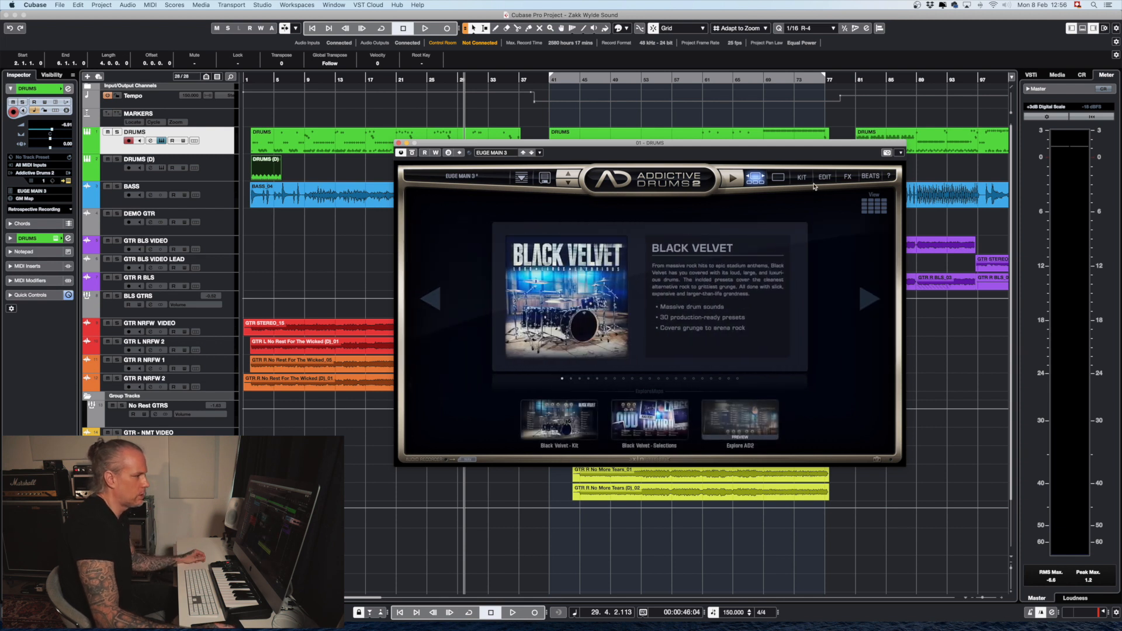
pyautogui.click(800, 177)
pyautogui.click(822, 177)
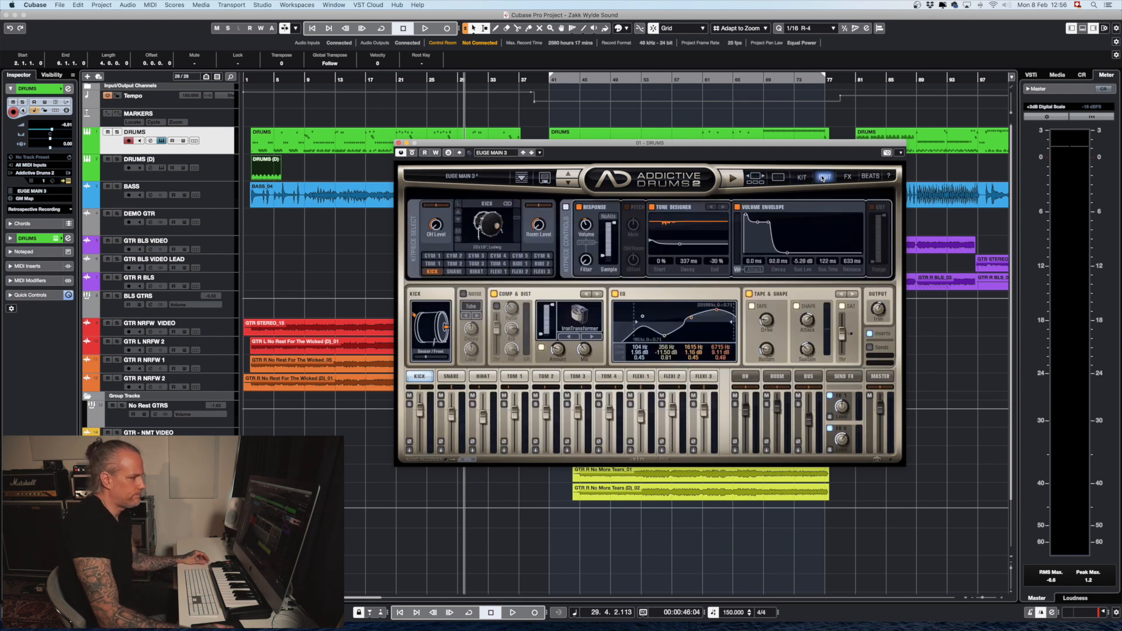
pyautogui.click(849, 177)
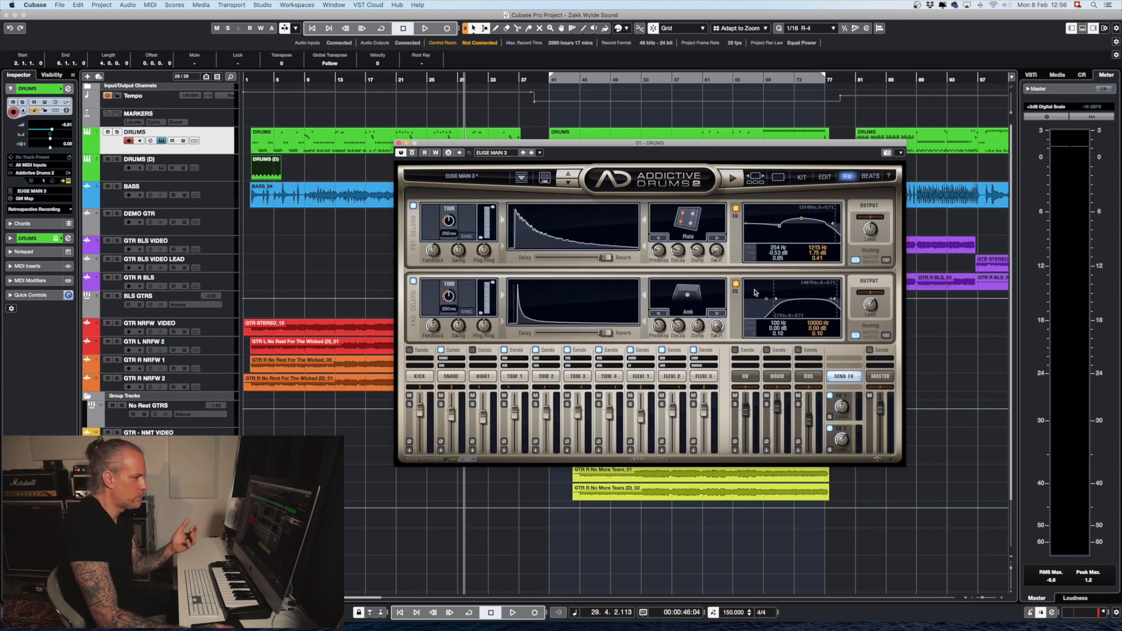
pyautogui.click(800, 177)
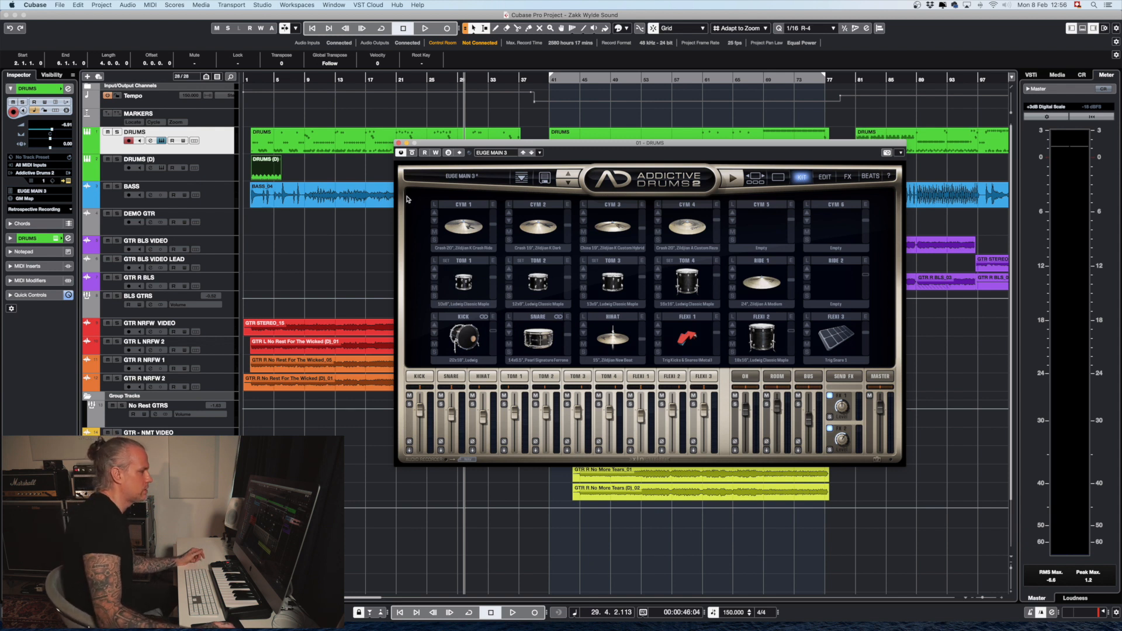
pyautogui.click(399, 143)
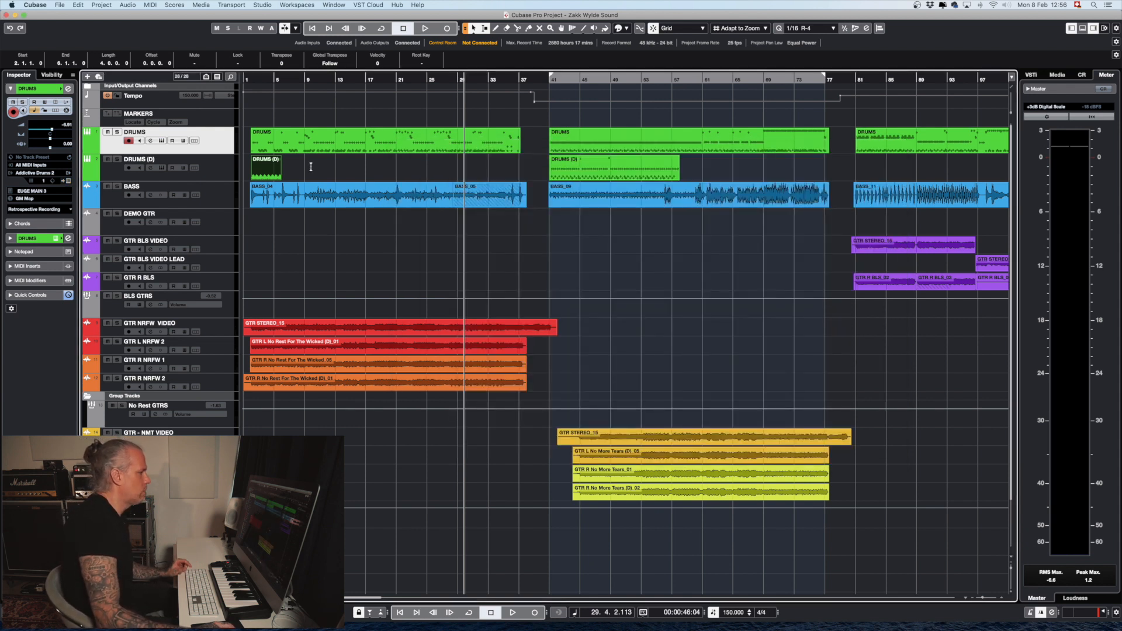
# Step: Add a kick note at 30.2.2.0 with velocity 100 to the first DRUMS part and play back the passage around it
pyautogui.doubleClick(311, 147)
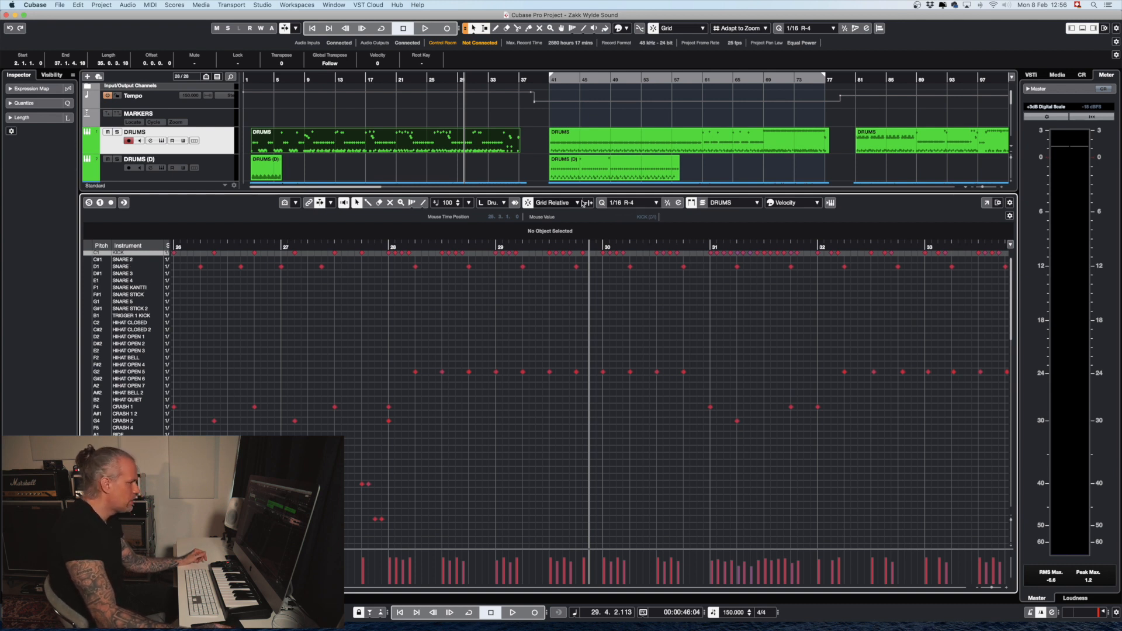
pyautogui.click(368, 202)
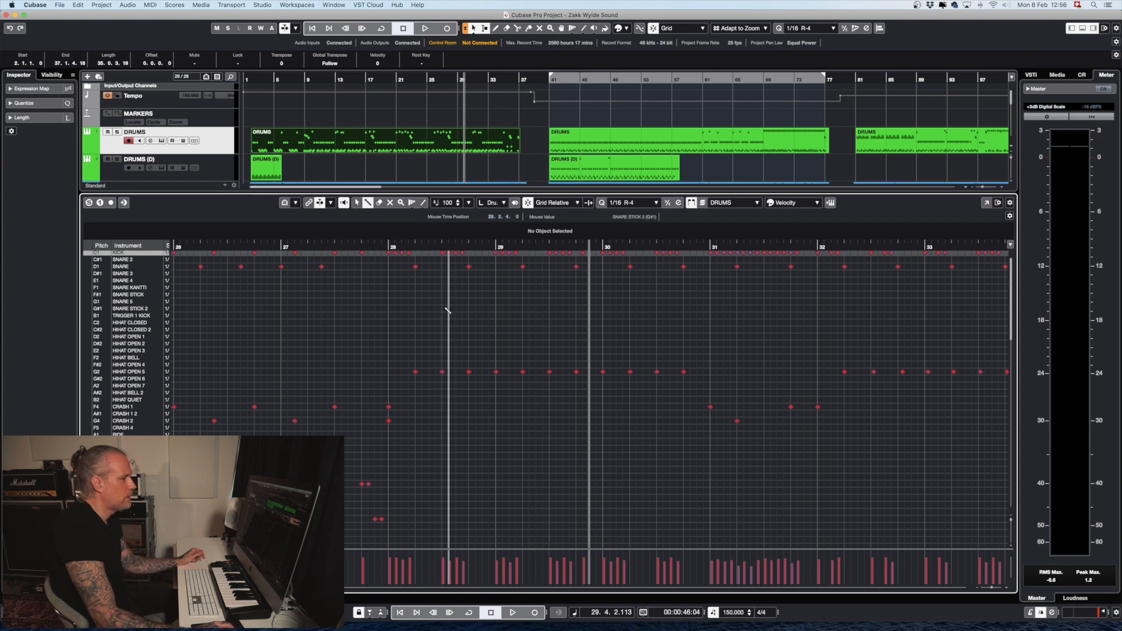
pyautogui.hscroll(3, 692, 280)
pyautogui.hscroll(4, 728, 302)
pyautogui.hscroll(1, 728, 302)
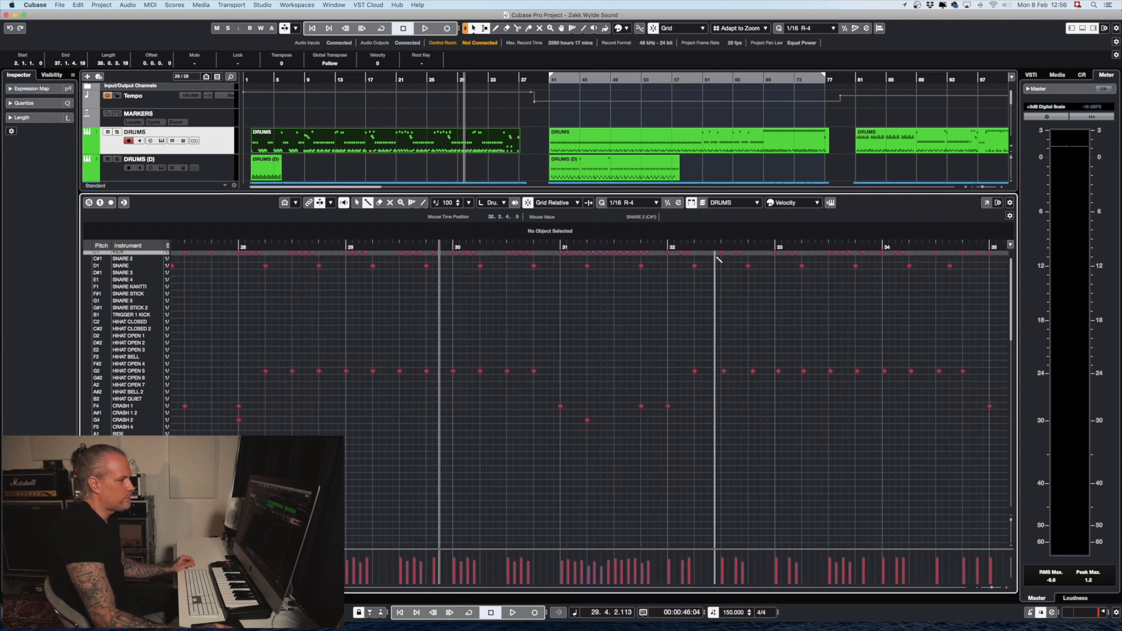
pyautogui.scroll(1, 588, 263)
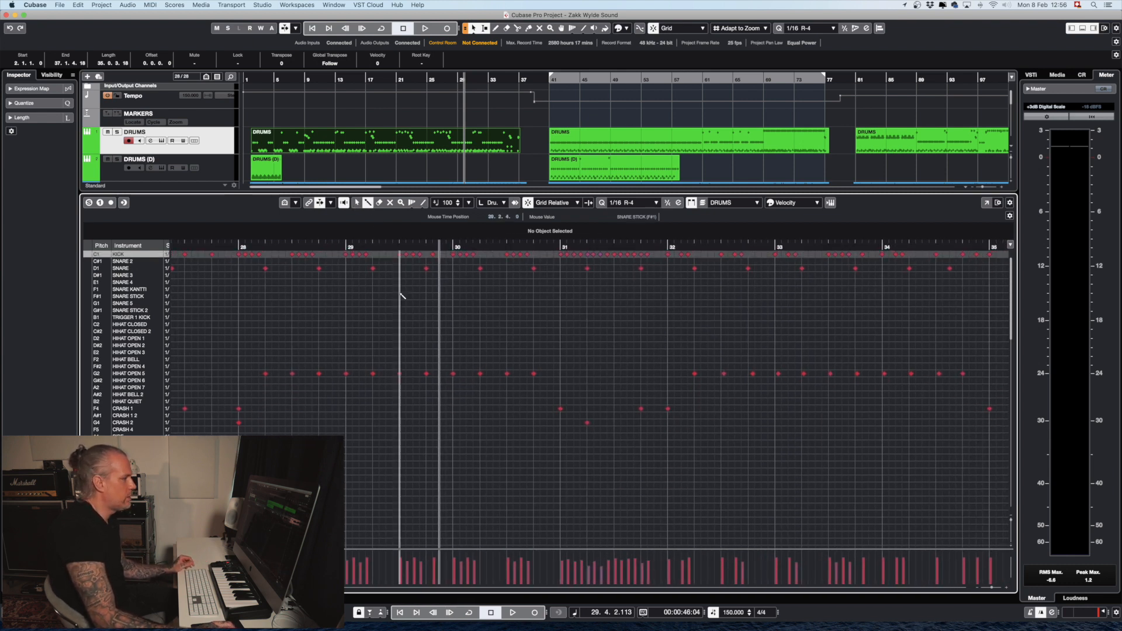
pyautogui.click(489, 255)
pyautogui.click(405, 244)
pyautogui.press('space')
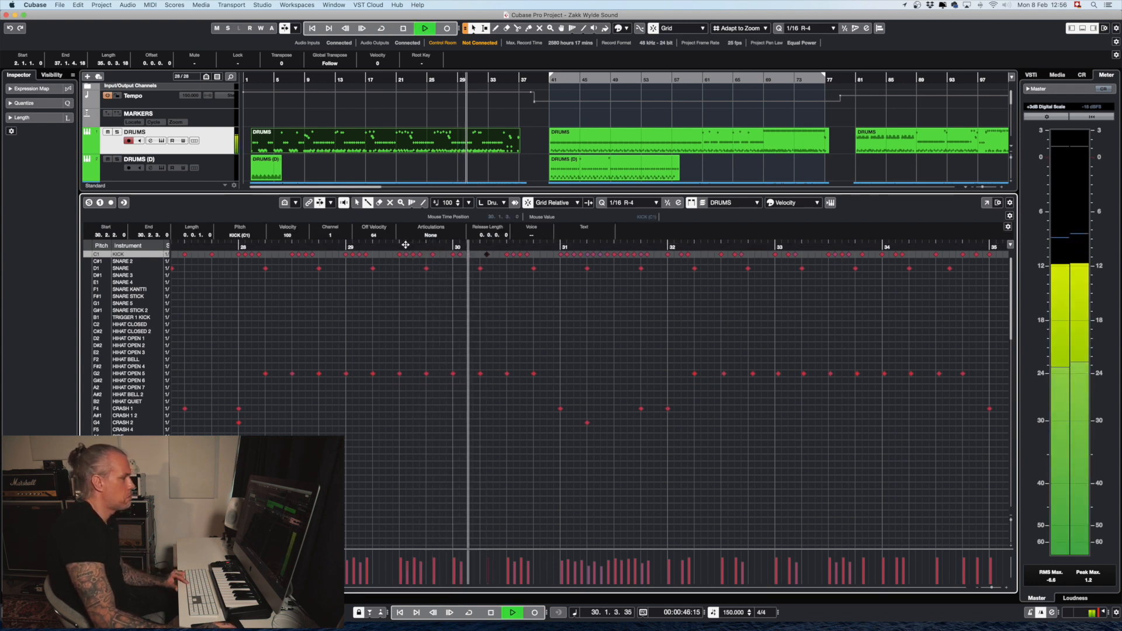
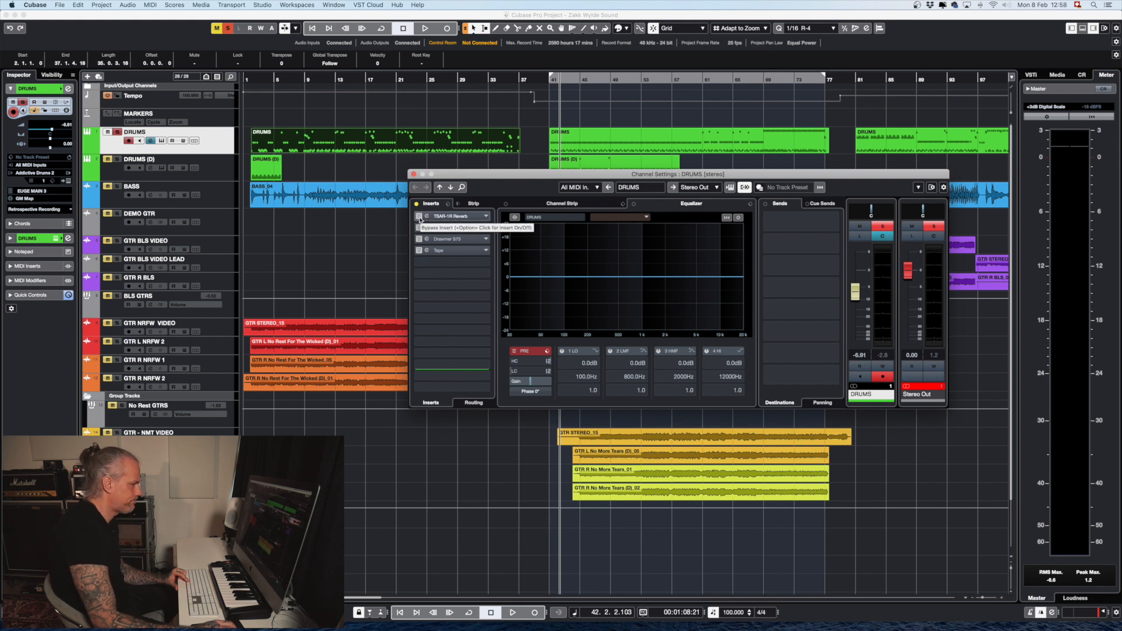
# Step: Activate the bypassed TSAR-1R Reverb insert on the DRUMS channel while comparing the soloed drums, and close the plug-in
pyautogui.click(451, 218)
pyautogui.click(451, 217)
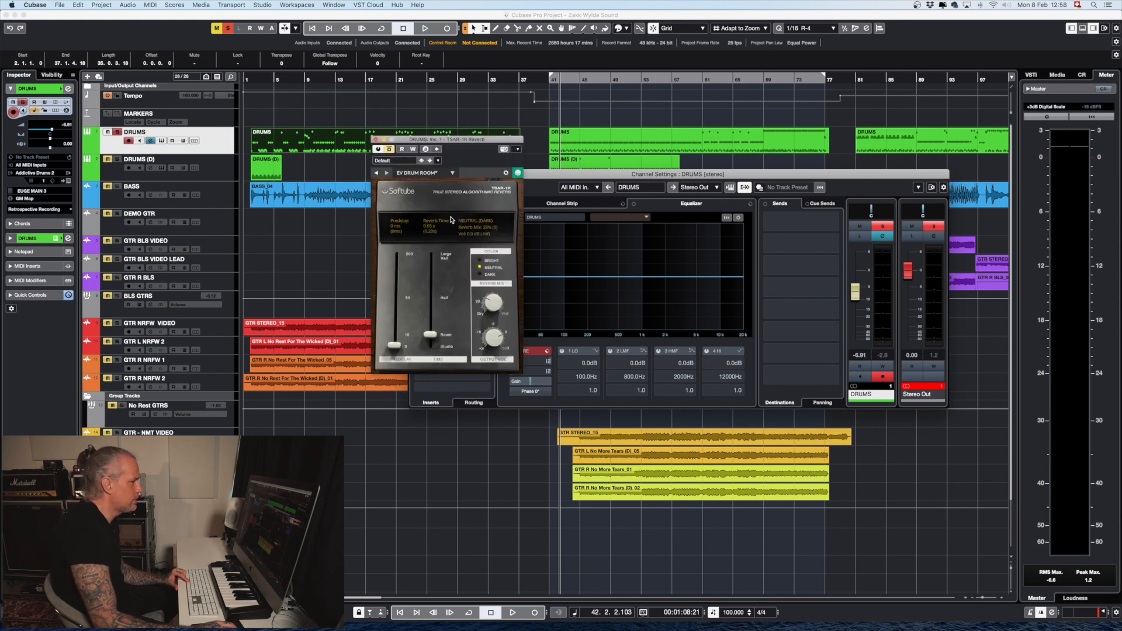
pyautogui.press('space')
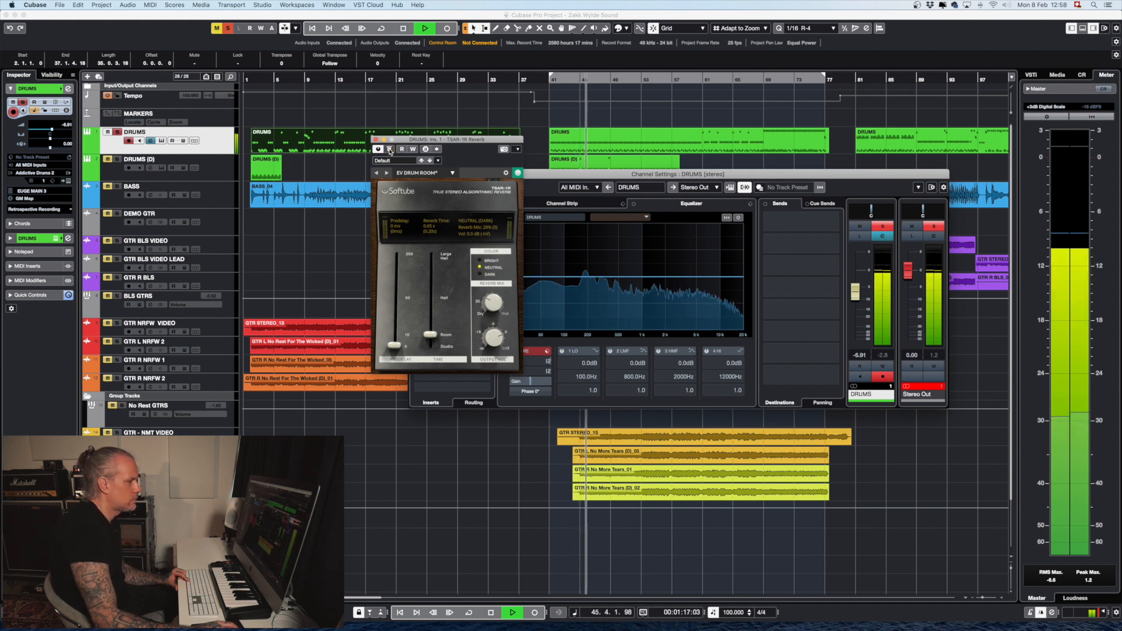
pyautogui.press('space')
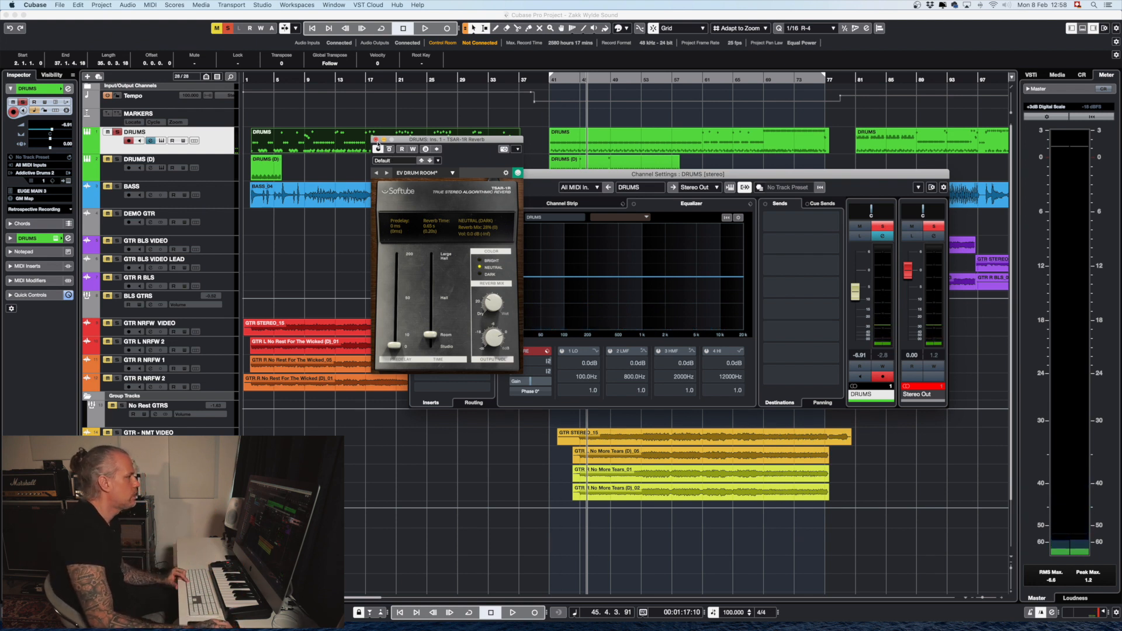
pyautogui.click(375, 140)
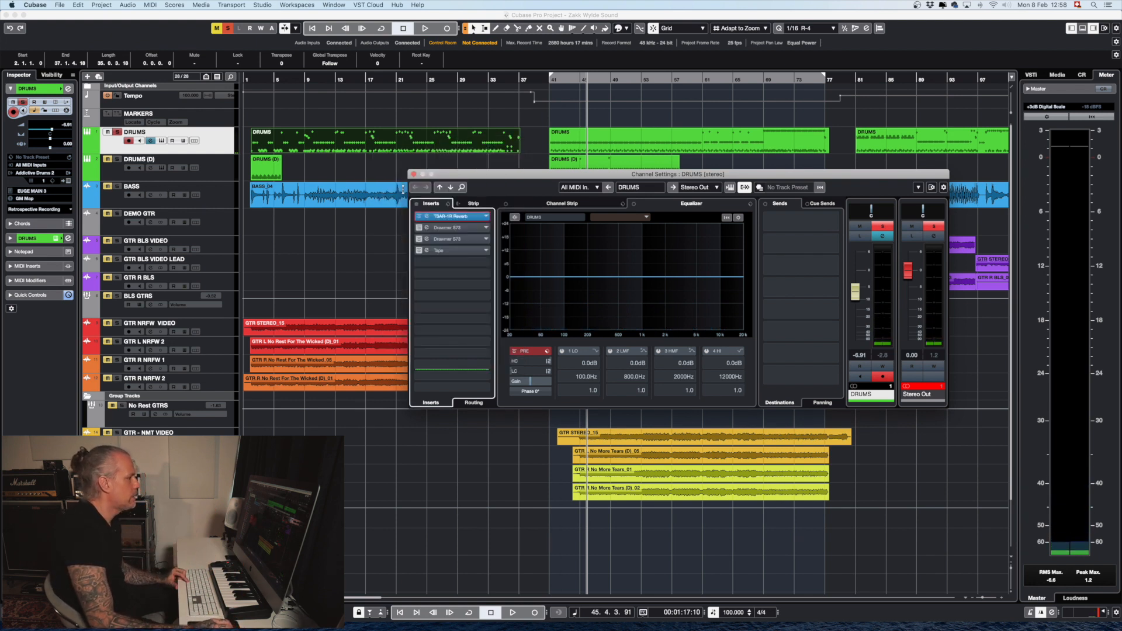
# Step: Activate the first Drawmer S73 insert with the Punch style while playing the drums from bar 41, and close the plug-in
pyautogui.click(468, 230)
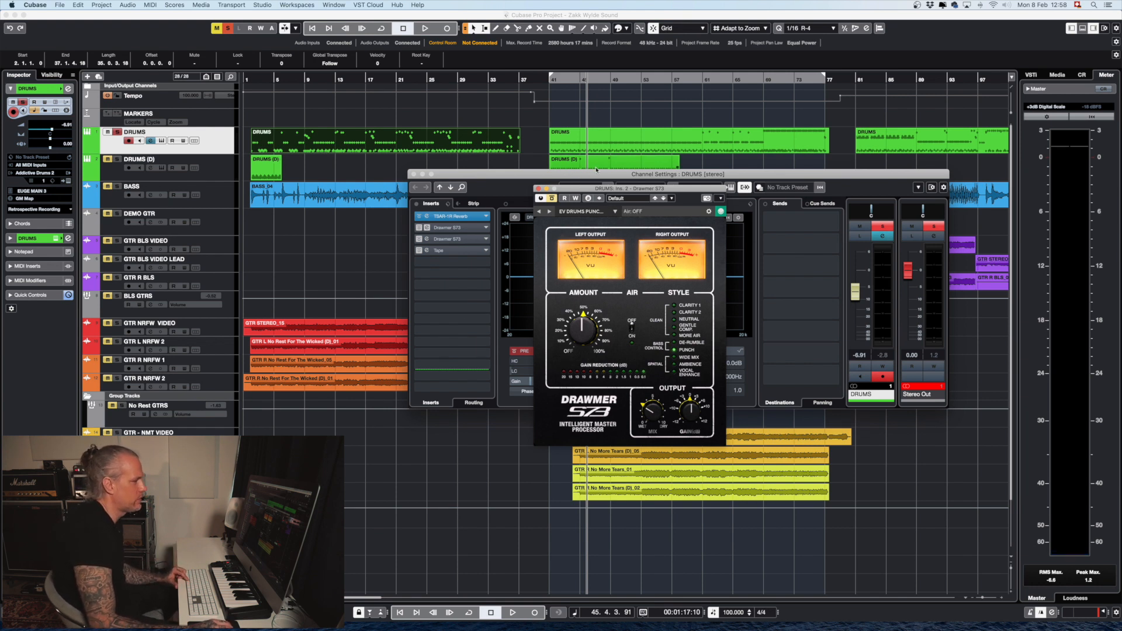
pyautogui.click(552, 79)
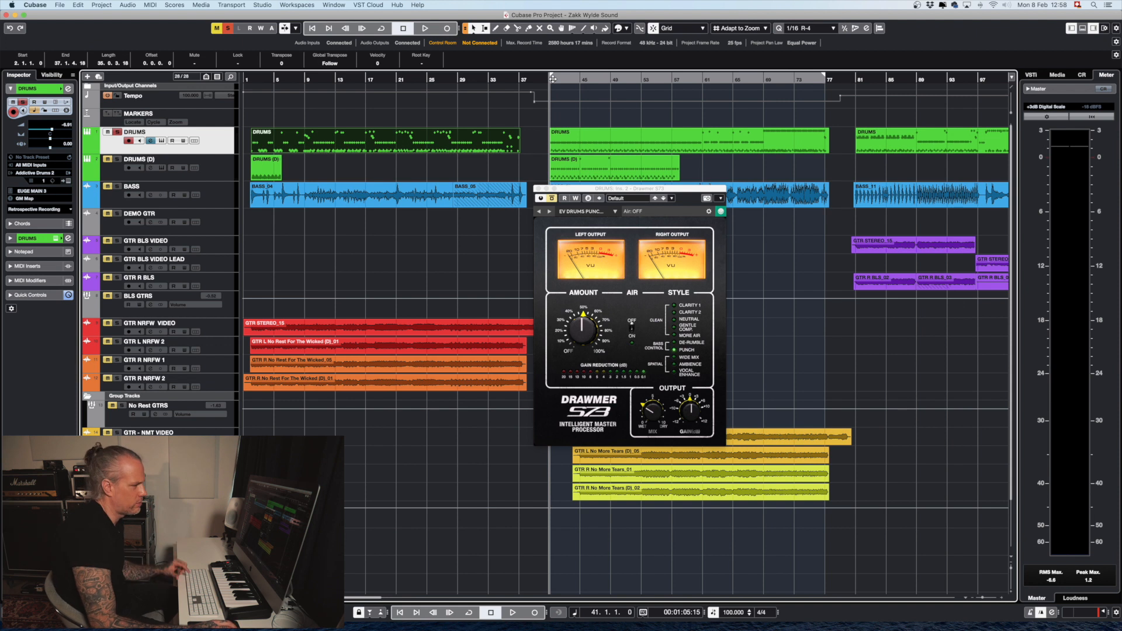
pyautogui.click(552, 199)
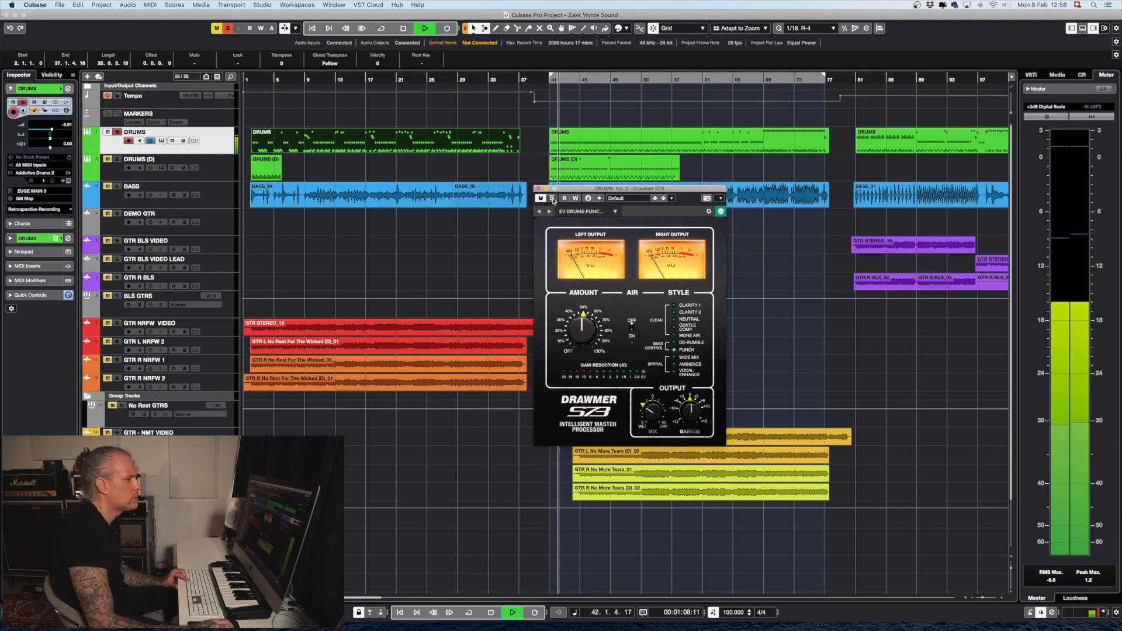
pyautogui.hotkey('ctrl', 'Up')
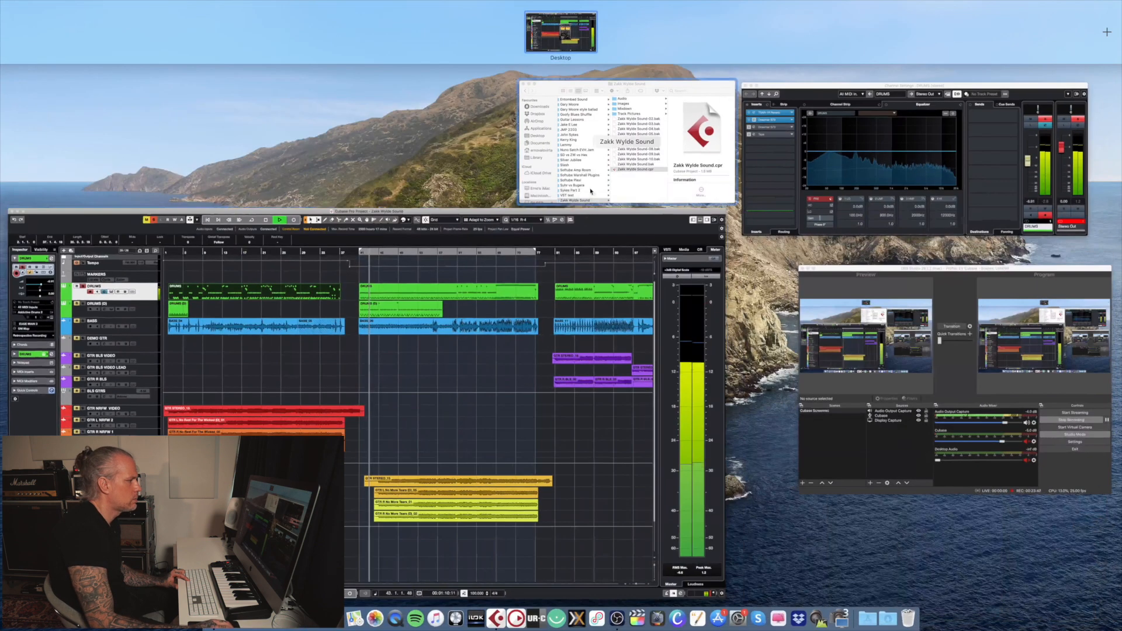
pyautogui.click(782, 189)
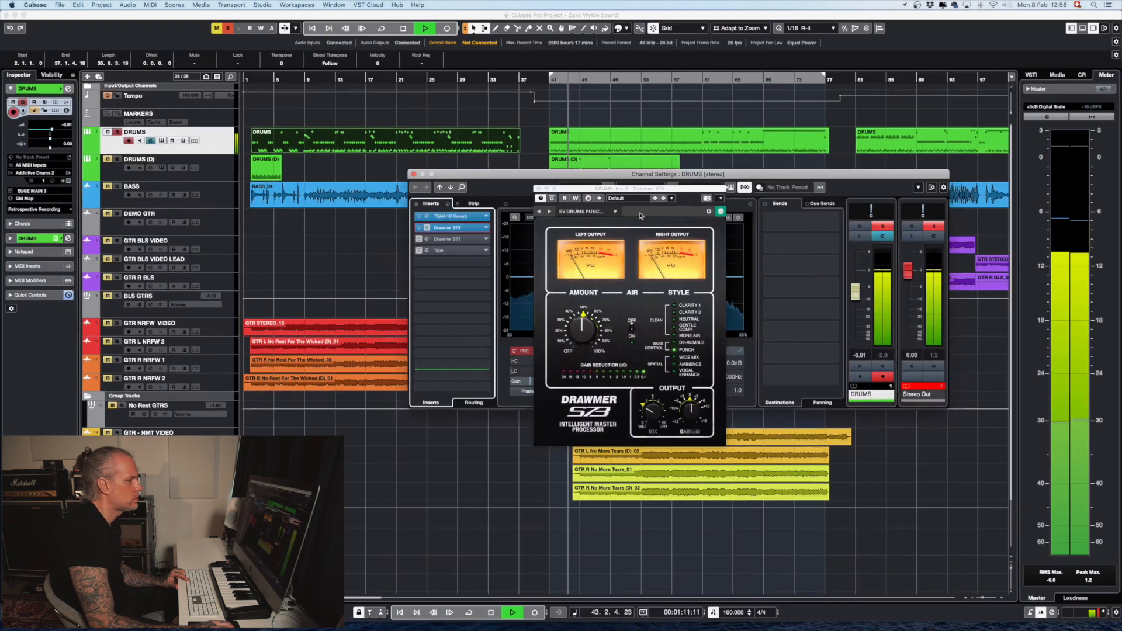
pyautogui.click(553, 200)
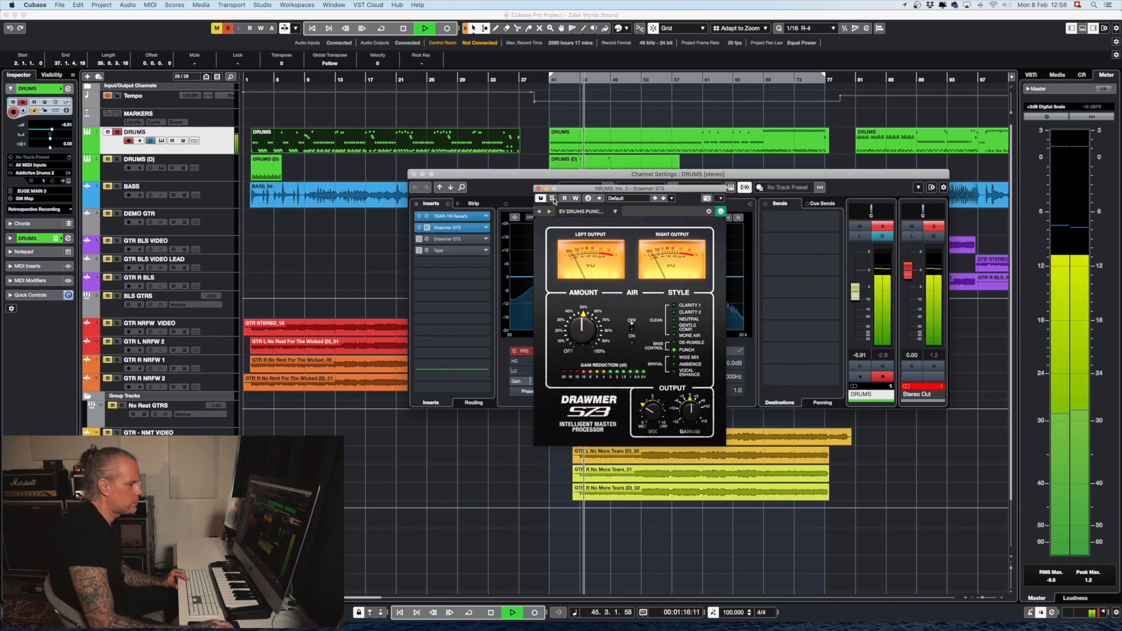
pyautogui.press('space')
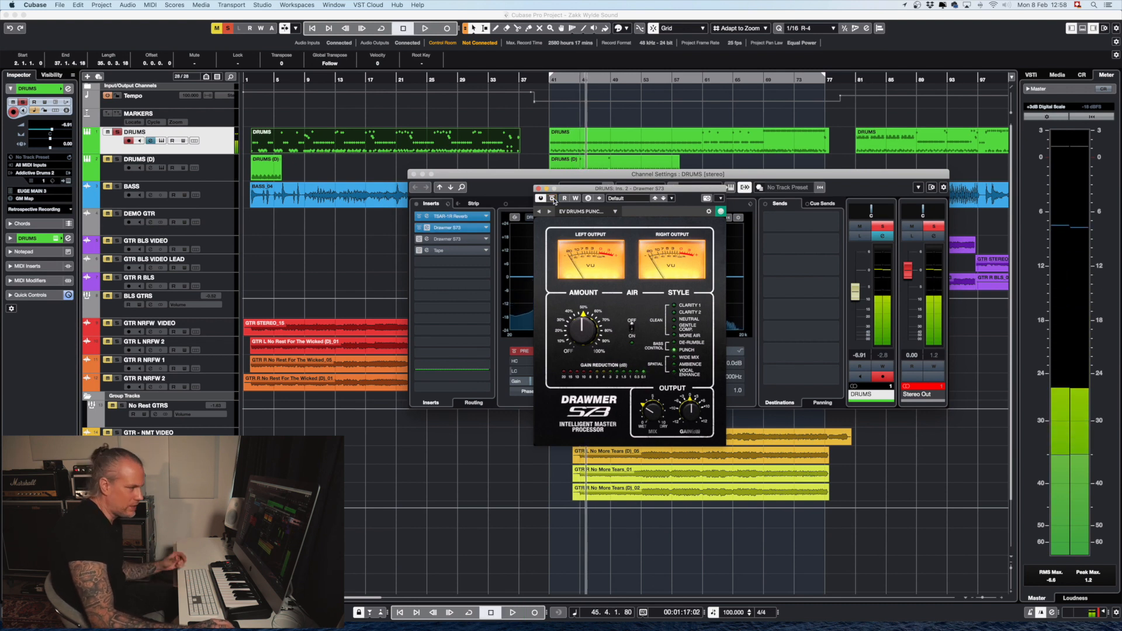
pyautogui.click(538, 188)
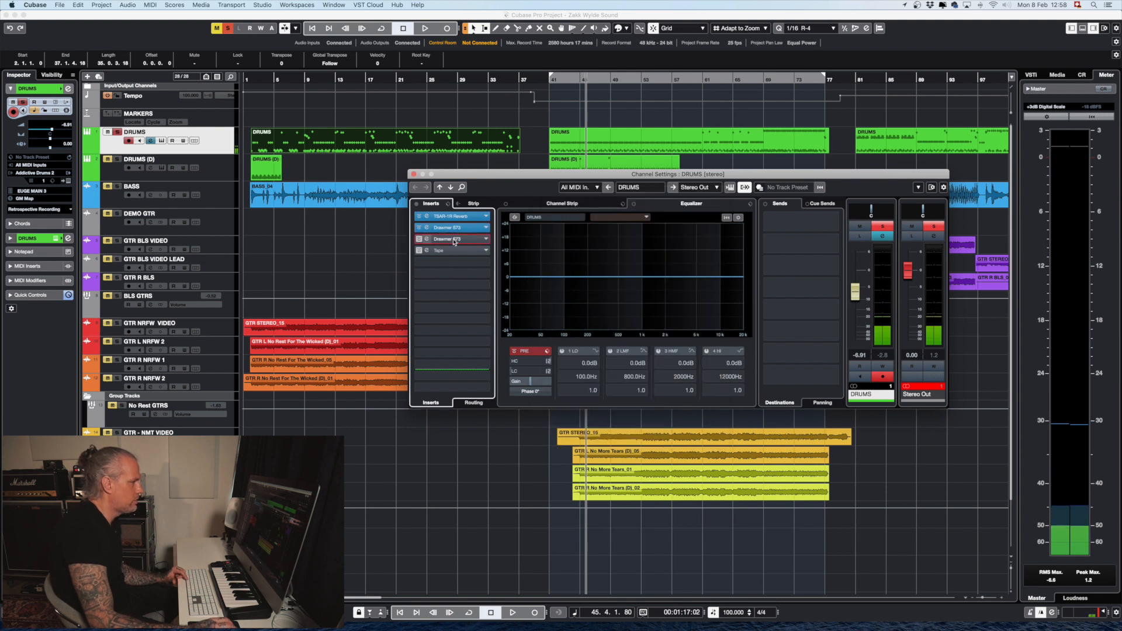
# Step: Activate the second Drawmer S73 insert with the Wide Mix style while listening to the drums, and close the plug-in
pyautogui.click(455, 239)
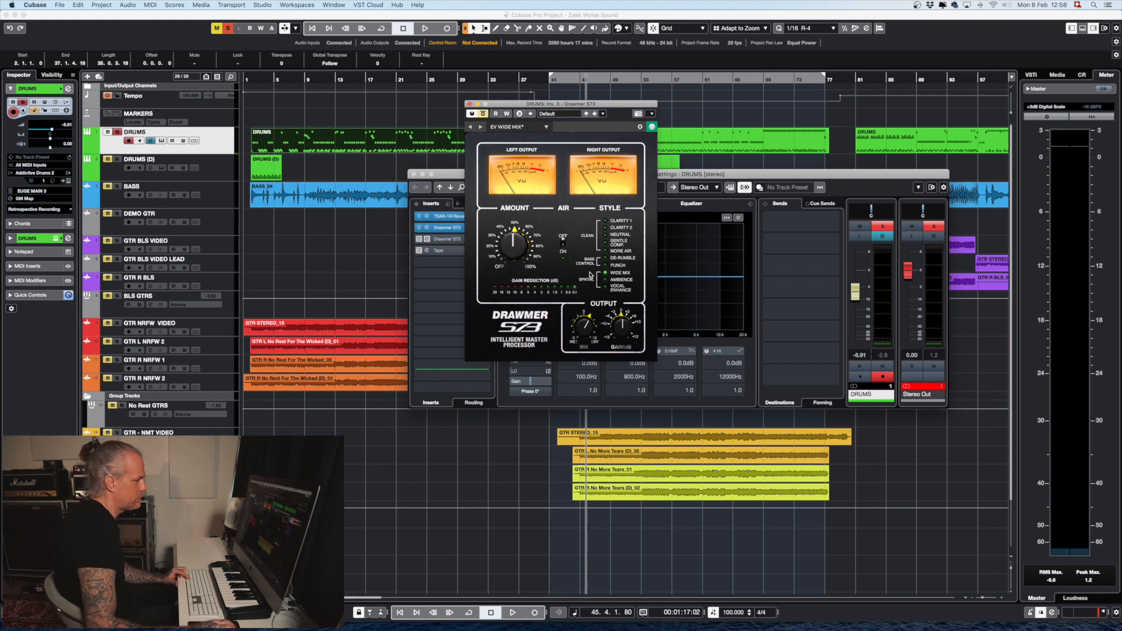
pyautogui.press('space')
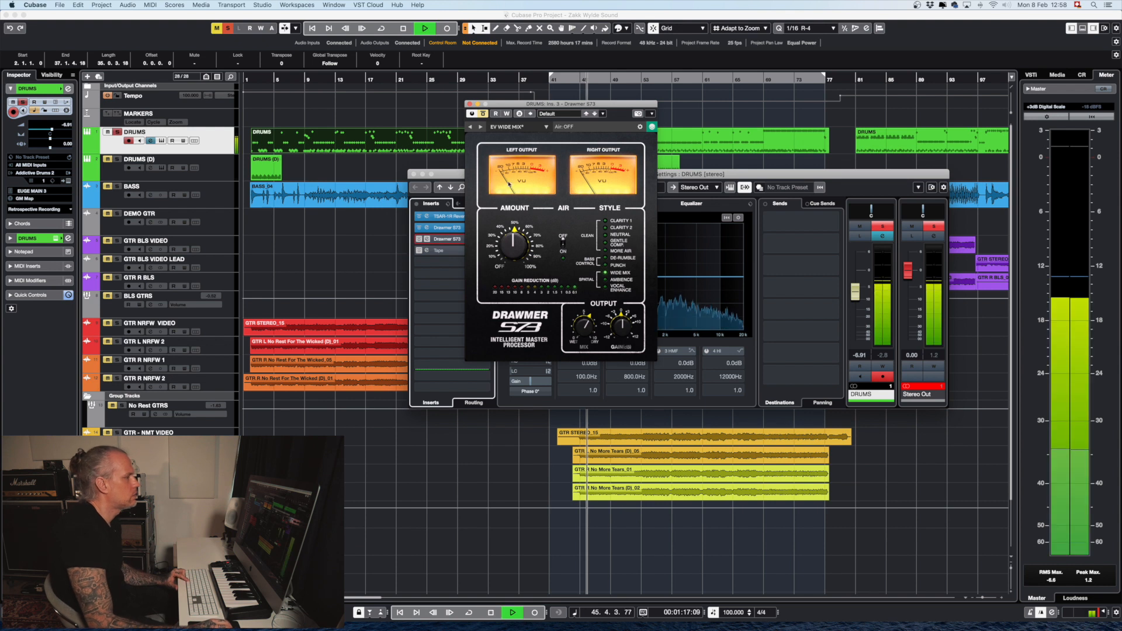
pyautogui.click(484, 114)
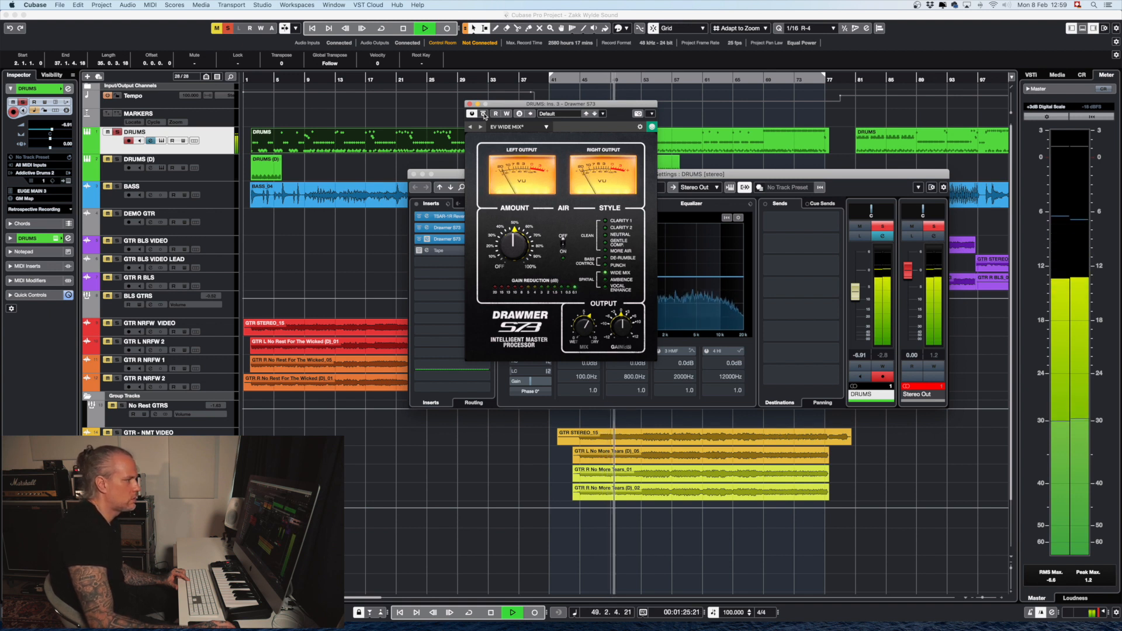
pyautogui.press('space')
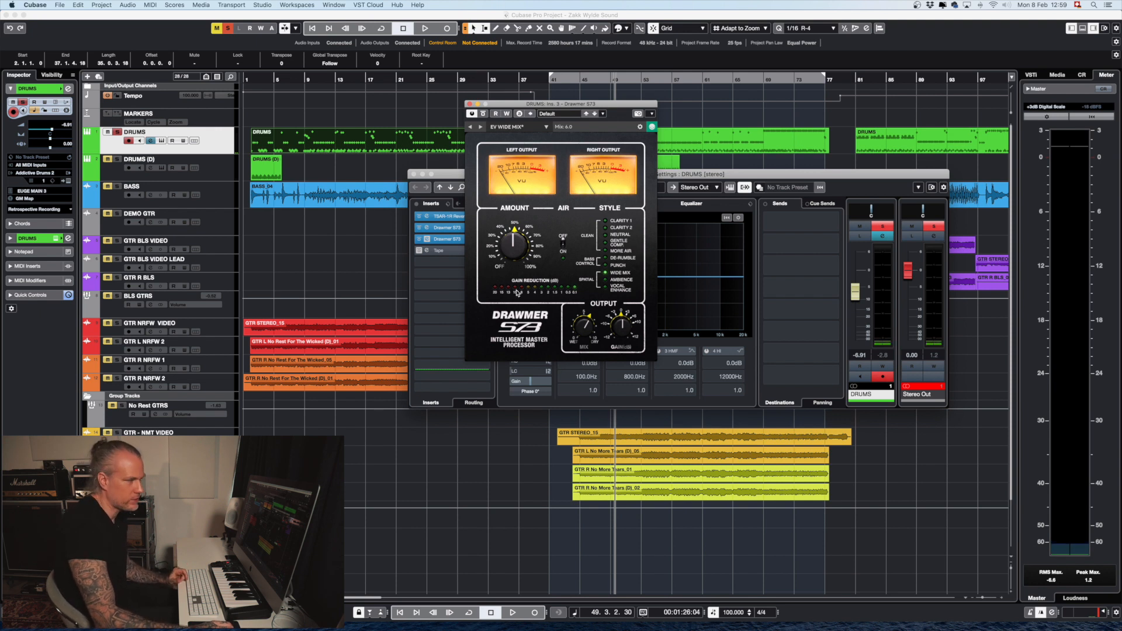
pyautogui.click(471, 105)
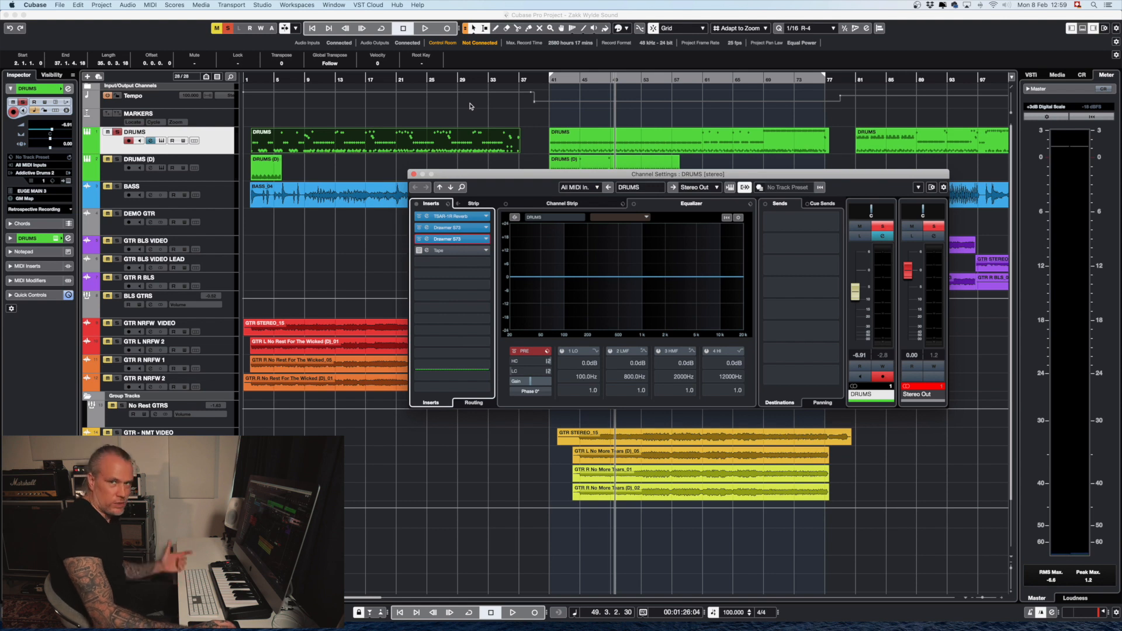
# Step: Open the Tape insert and take it out of bypass while playing the drums from bar 47
pyautogui.click(444, 252)
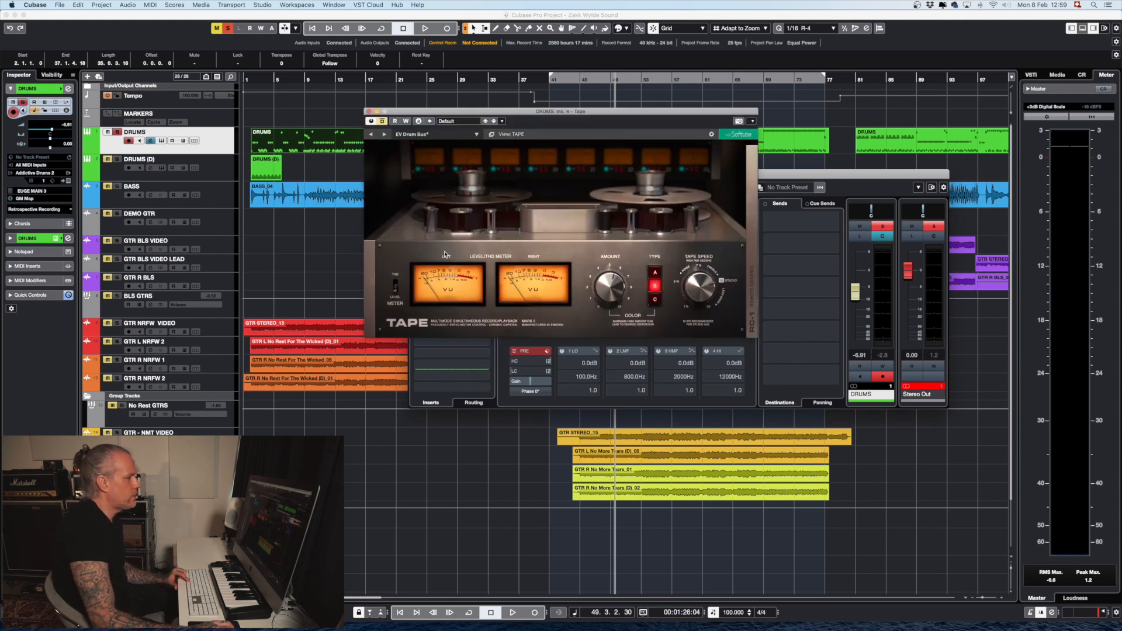
pyautogui.moveTo(483, 116); pyautogui.dragTo(491, 241)
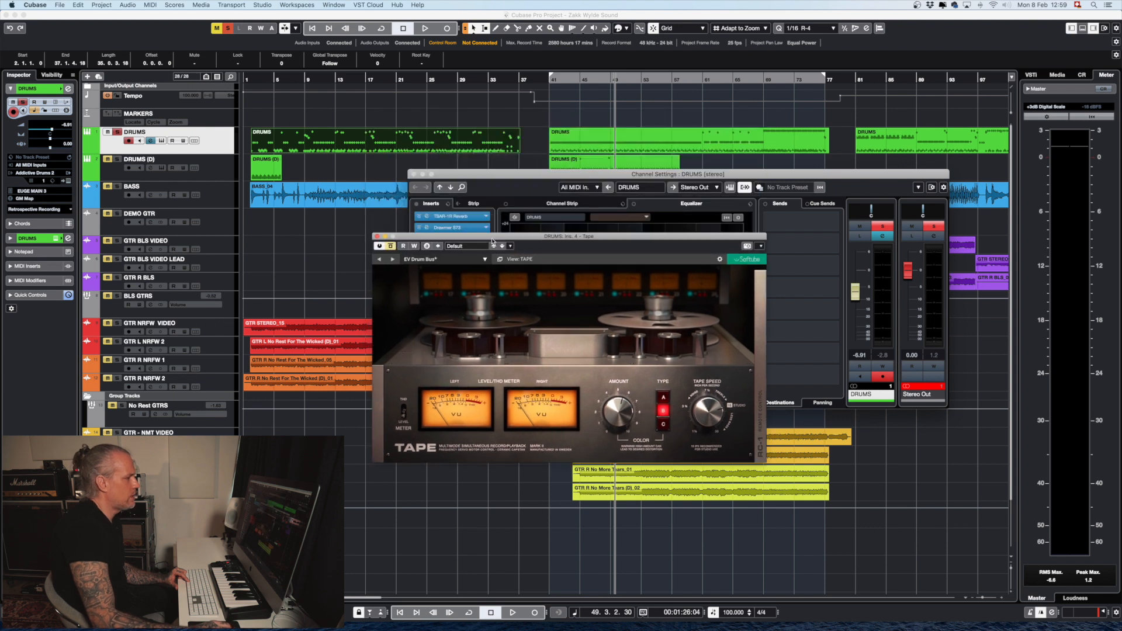
pyautogui.click(595, 79)
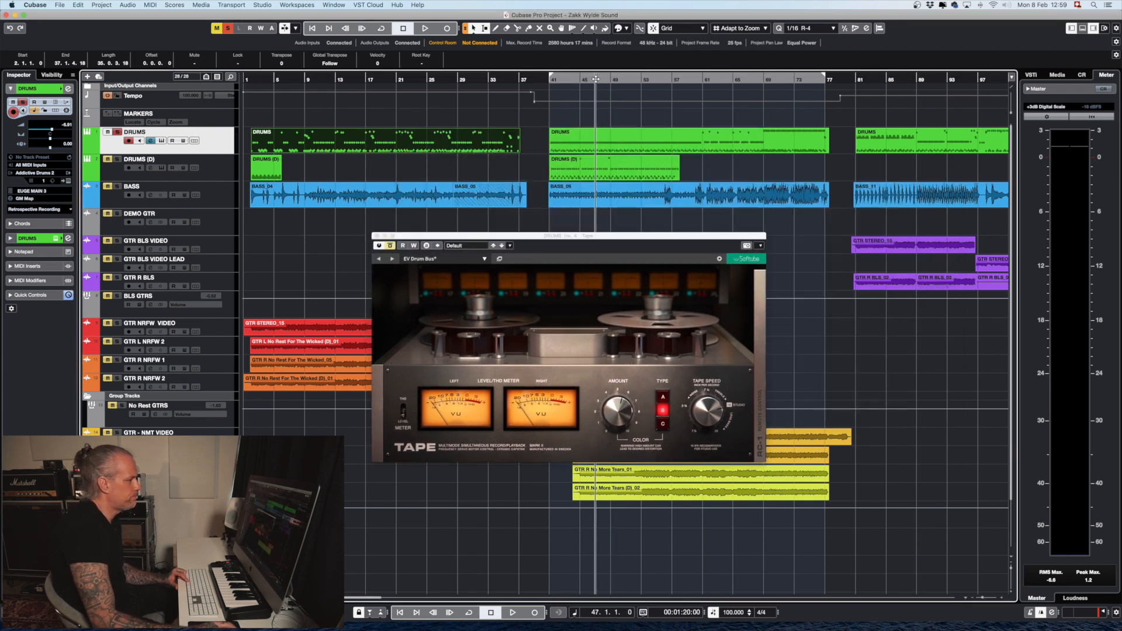
pyautogui.press('space')
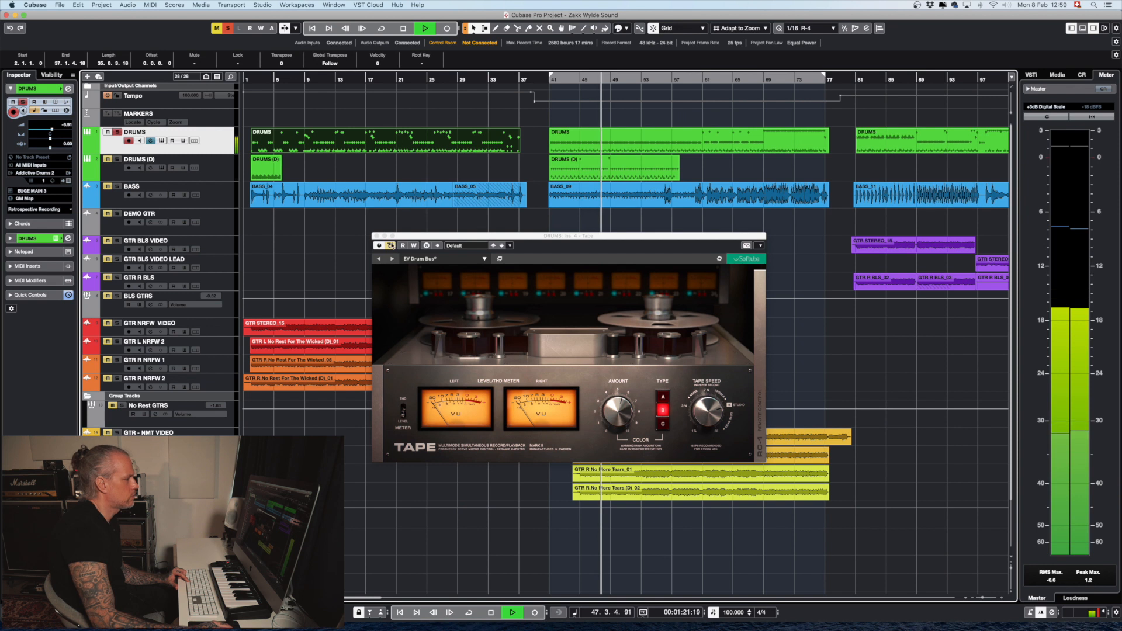
pyautogui.click(391, 247)
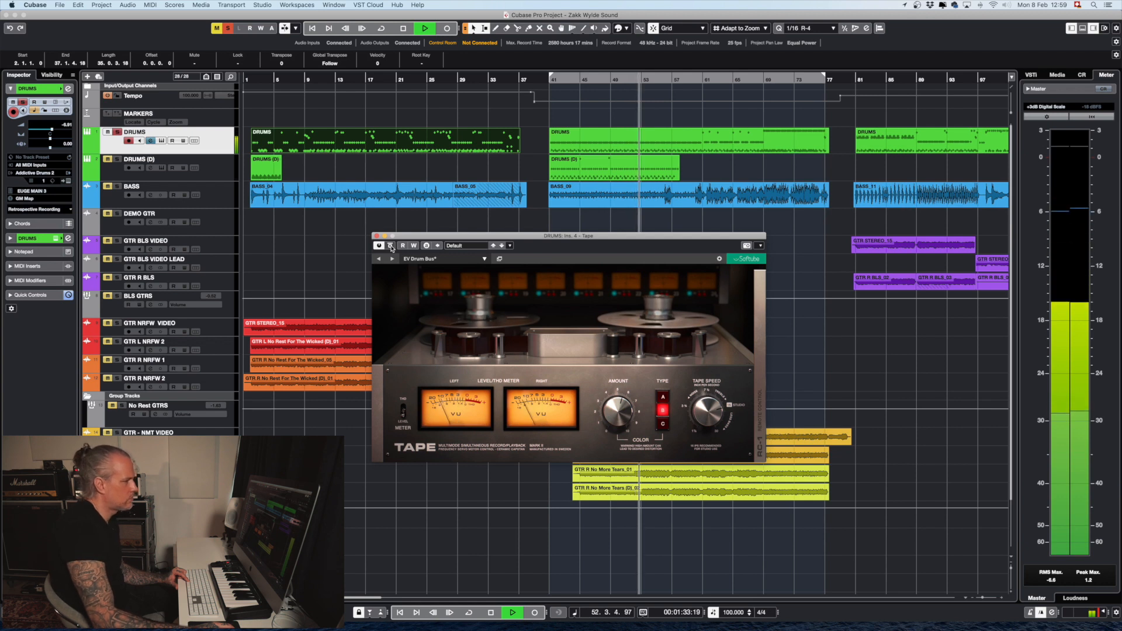
# Step: Audition the Tape insert on the drums from around bars 61 and 13, comparing its bypass, and close the plug-in
pyautogui.press('space')
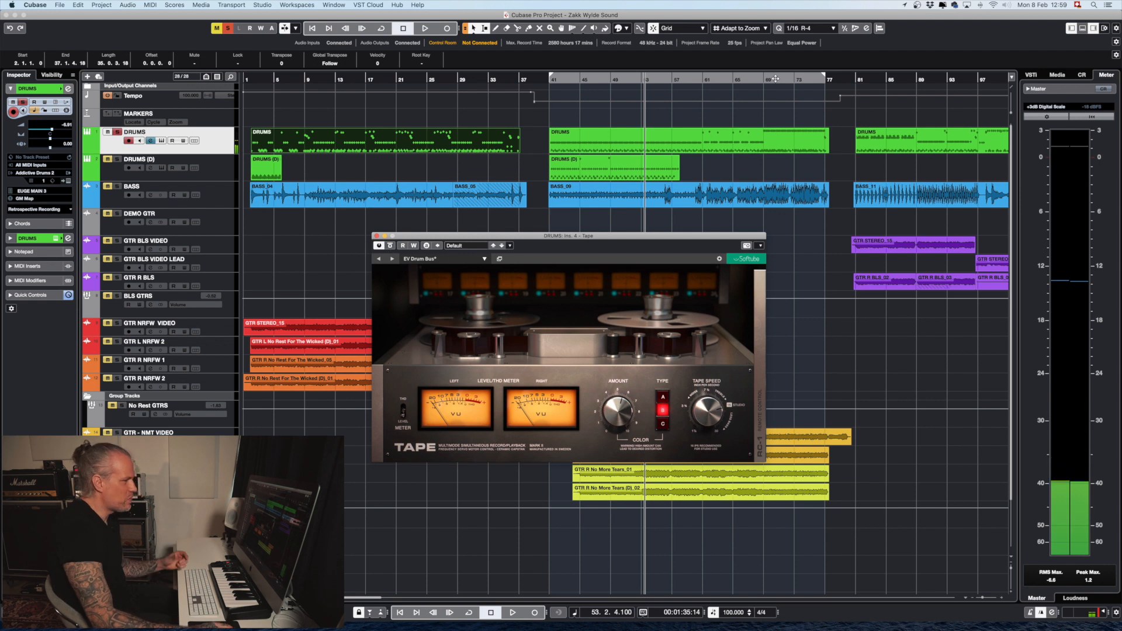
pyautogui.click(701, 77)
pyautogui.press('space')
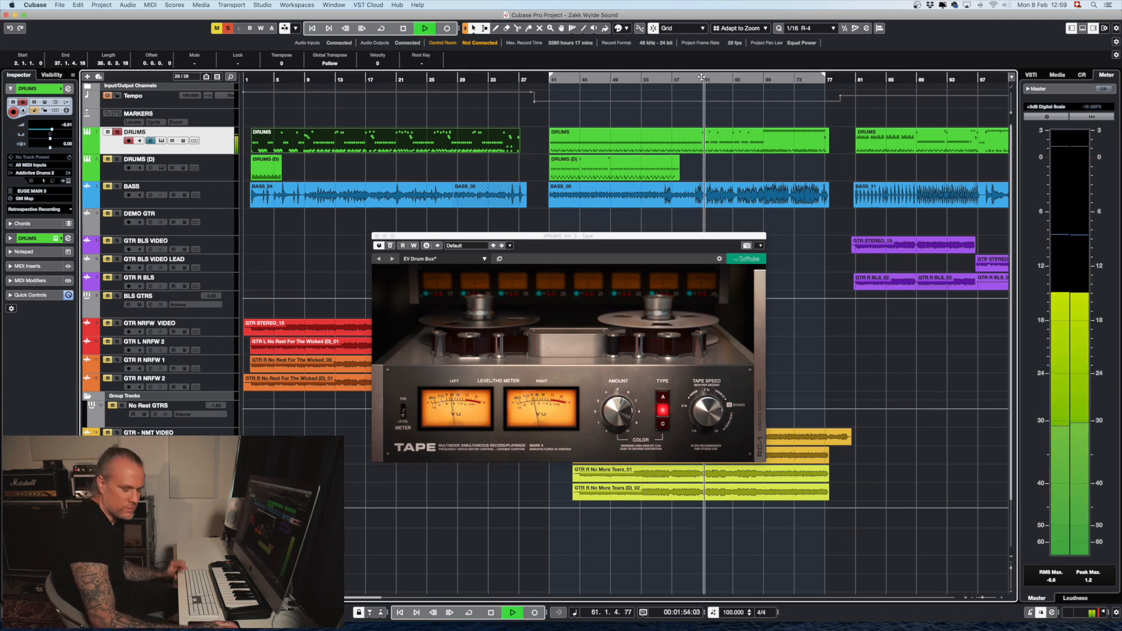
pyautogui.press('space')
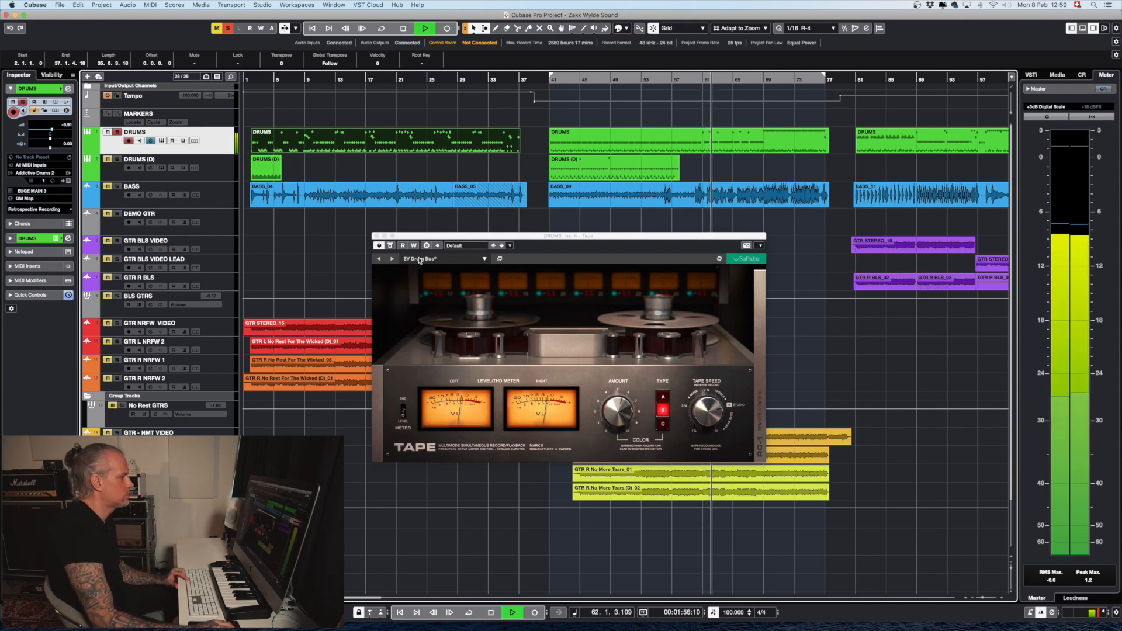
pyautogui.click(343, 78)
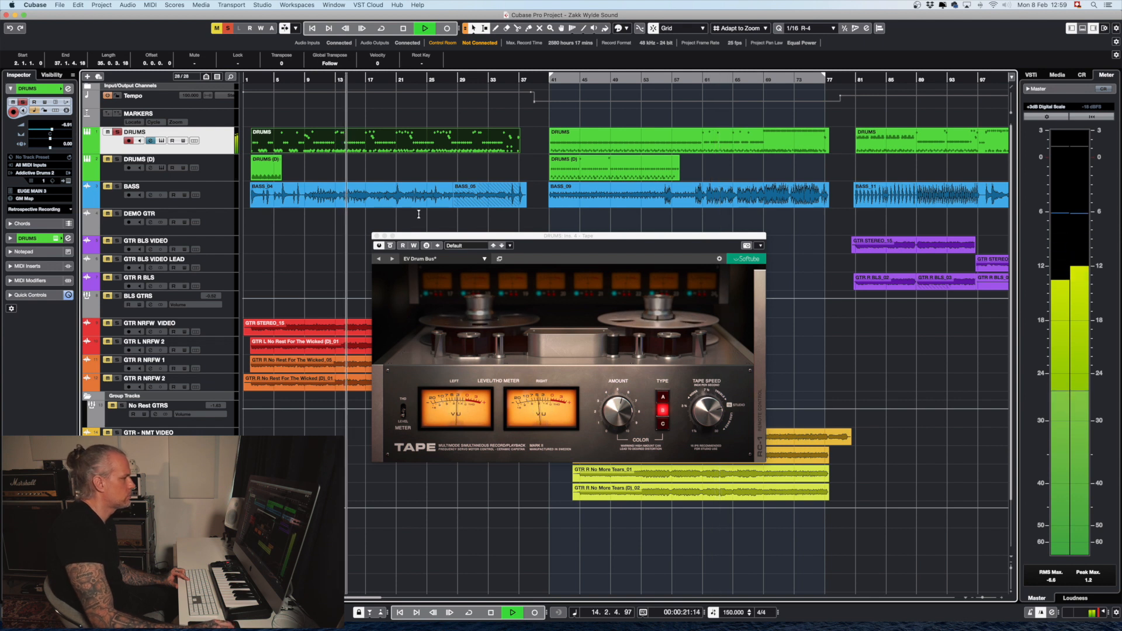
pyautogui.click(390, 246)
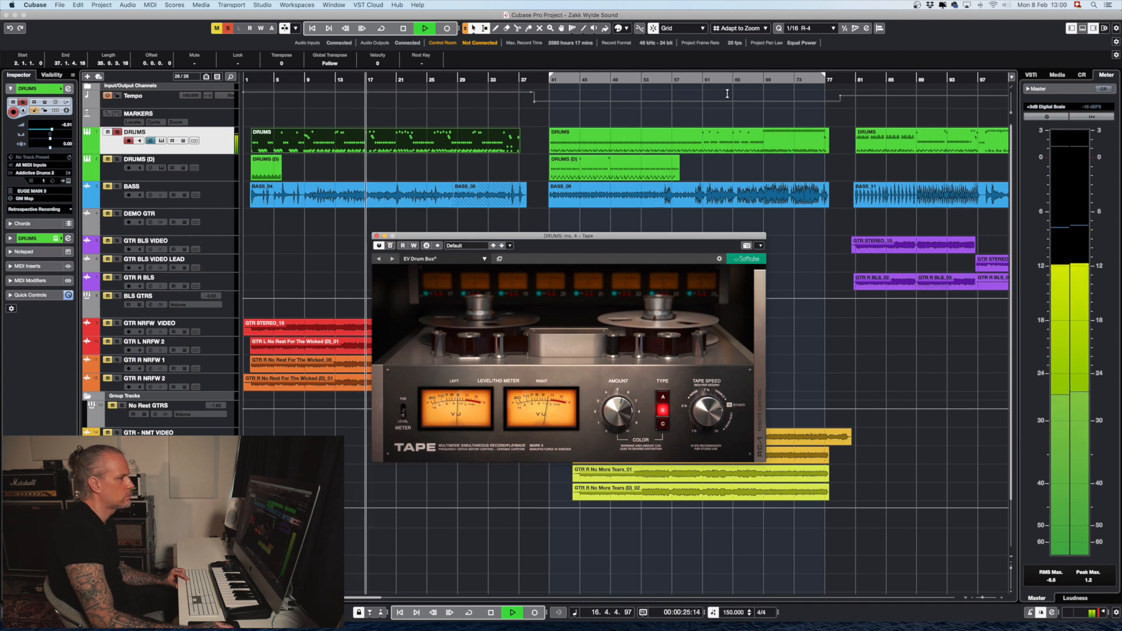
pyautogui.click(699, 77)
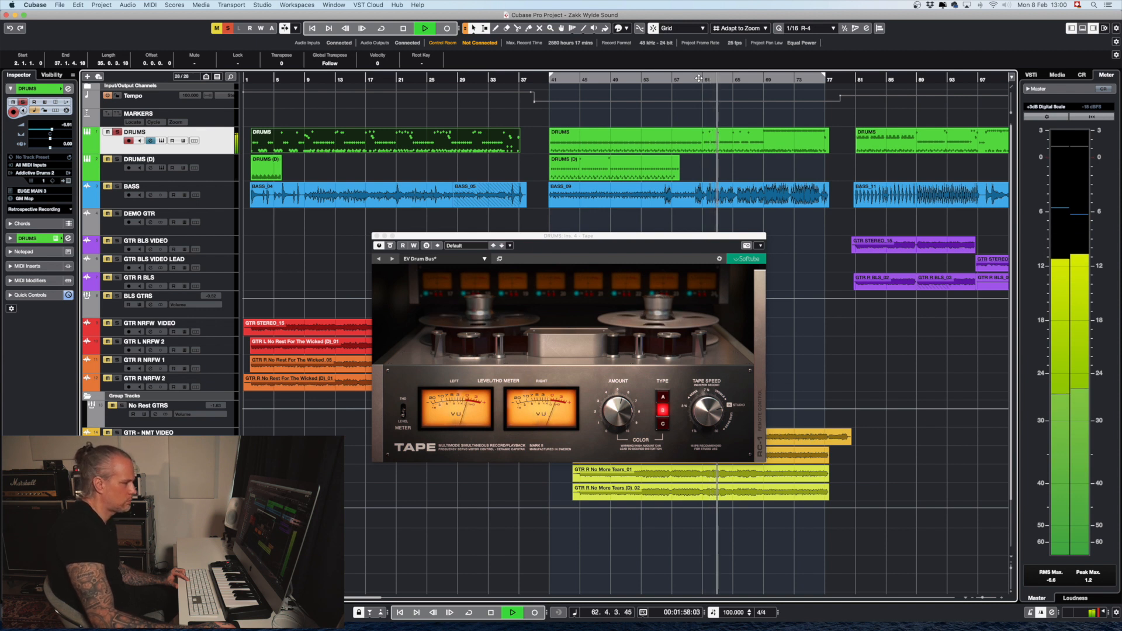
pyautogui.press('space')
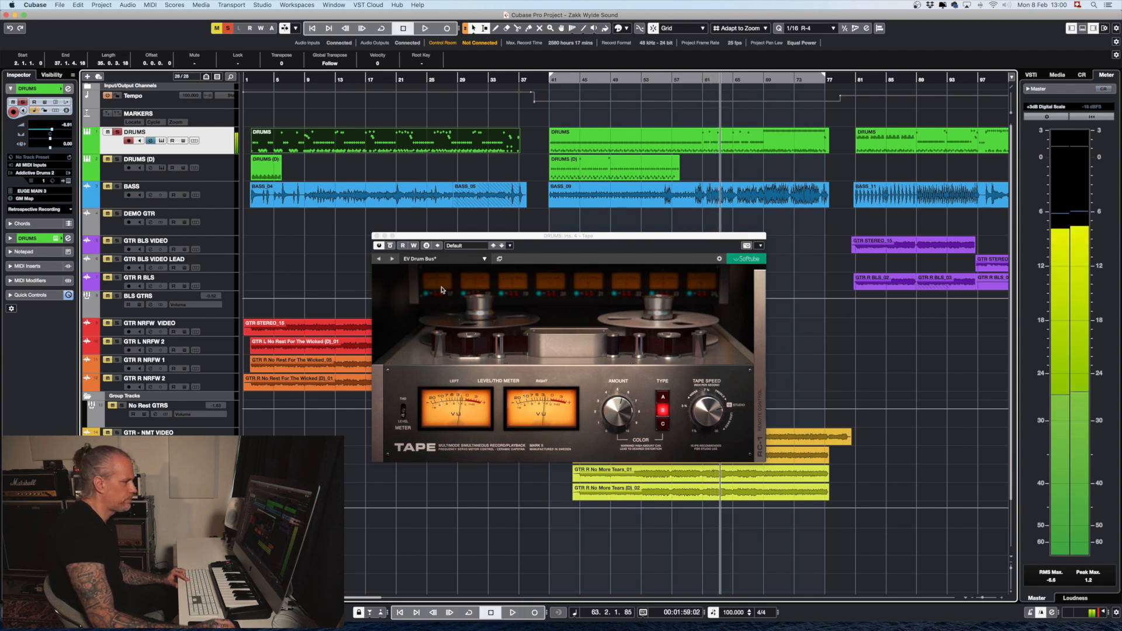
pyautogui.click(378, 237)
# Step: Review the DRUMS channel settings, the Tape insert and the Addictive Drums 2 kit, closing each window
pyautogui.hotkey('ctrl', 'Up')
pyautogui.click(911, 157)
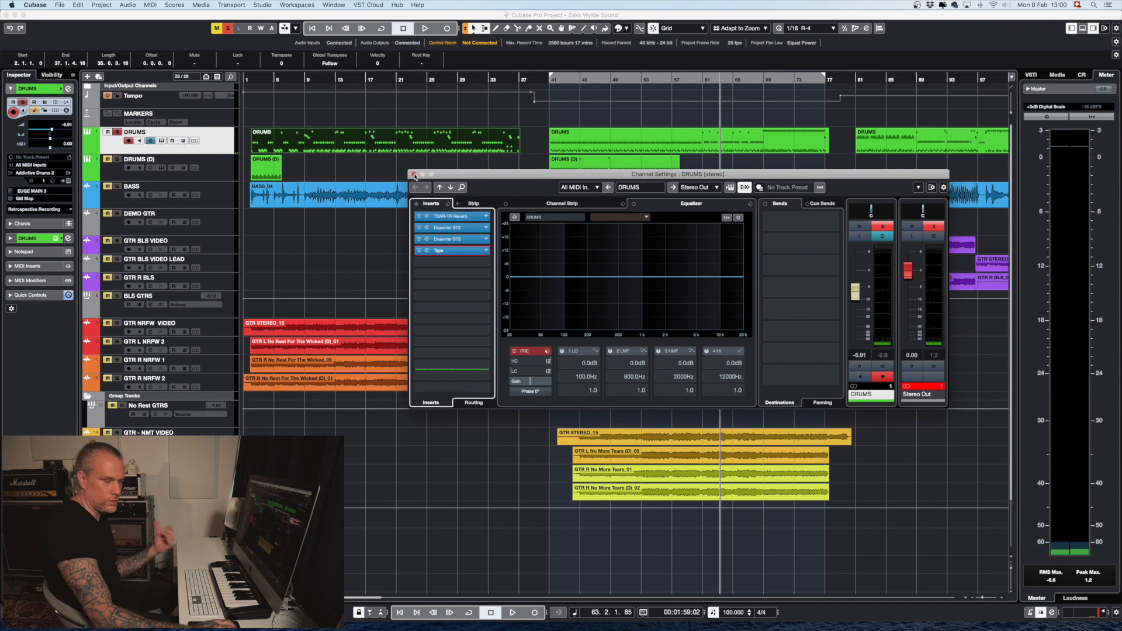
pyautogui.click(444, 253)
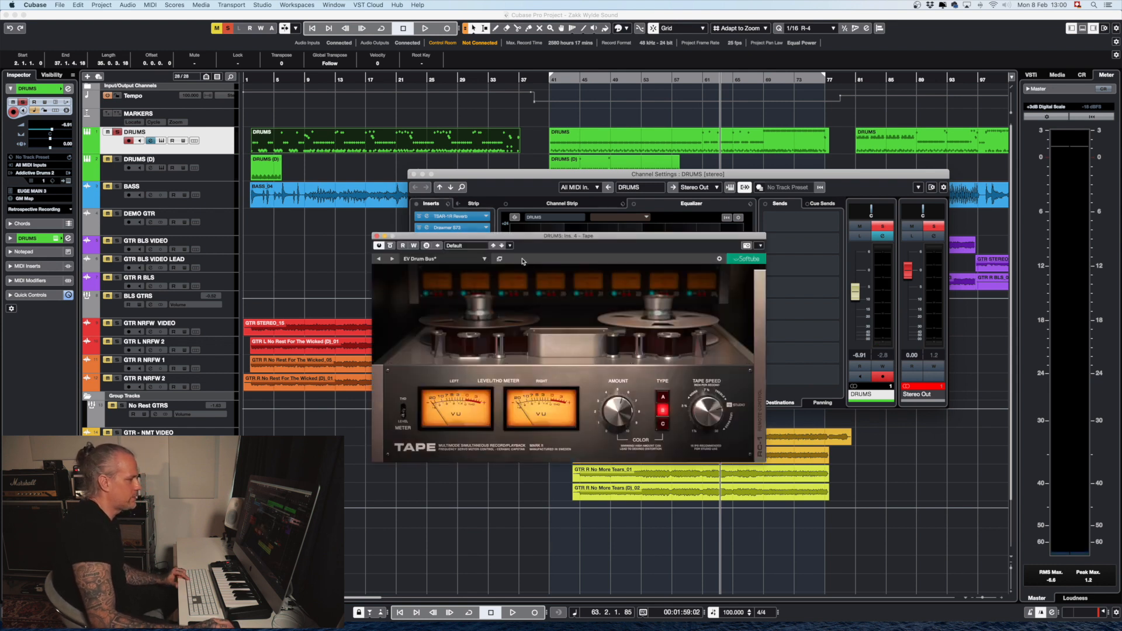
pyautogui.click(377, 237)
pyautogui.click(414, 174)
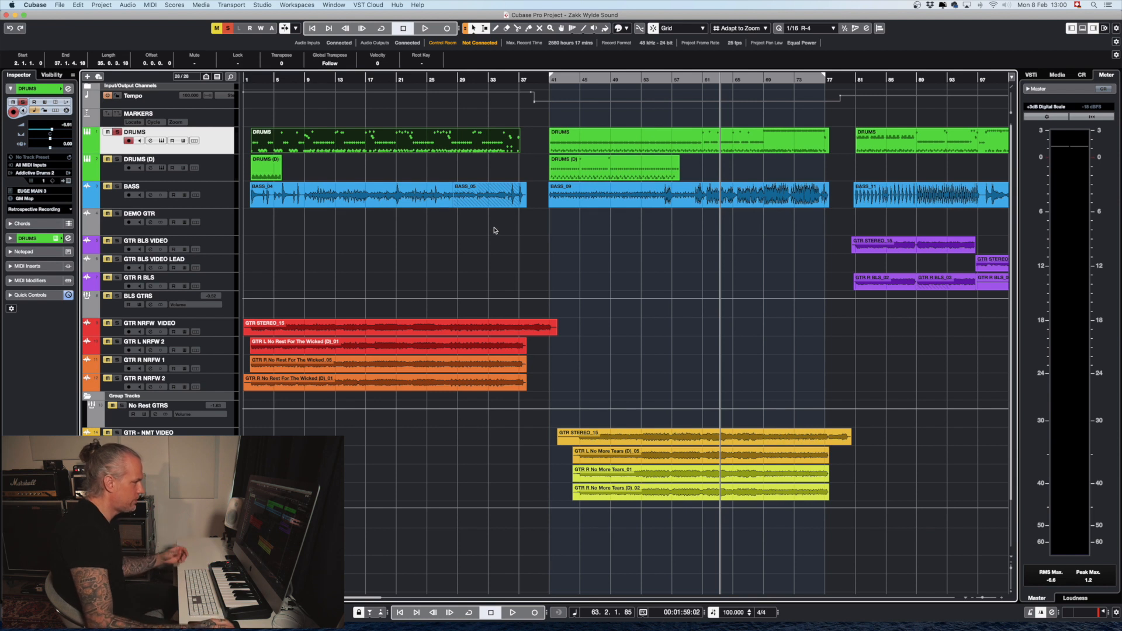
pyautogui.click(161, 141)
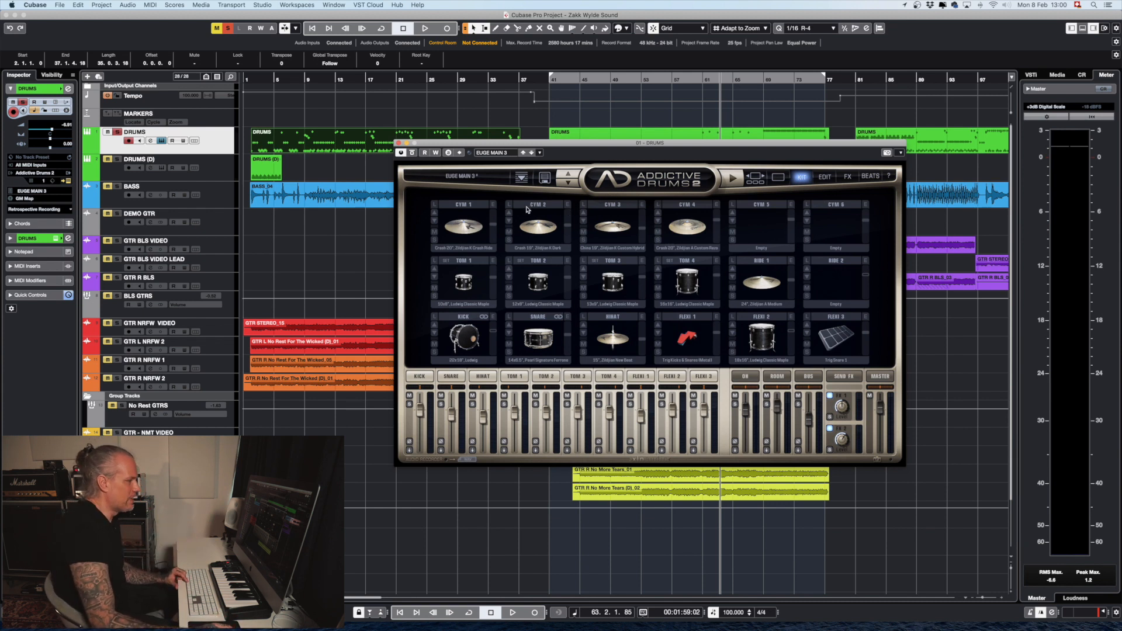
pyautogui.click(398, 143)
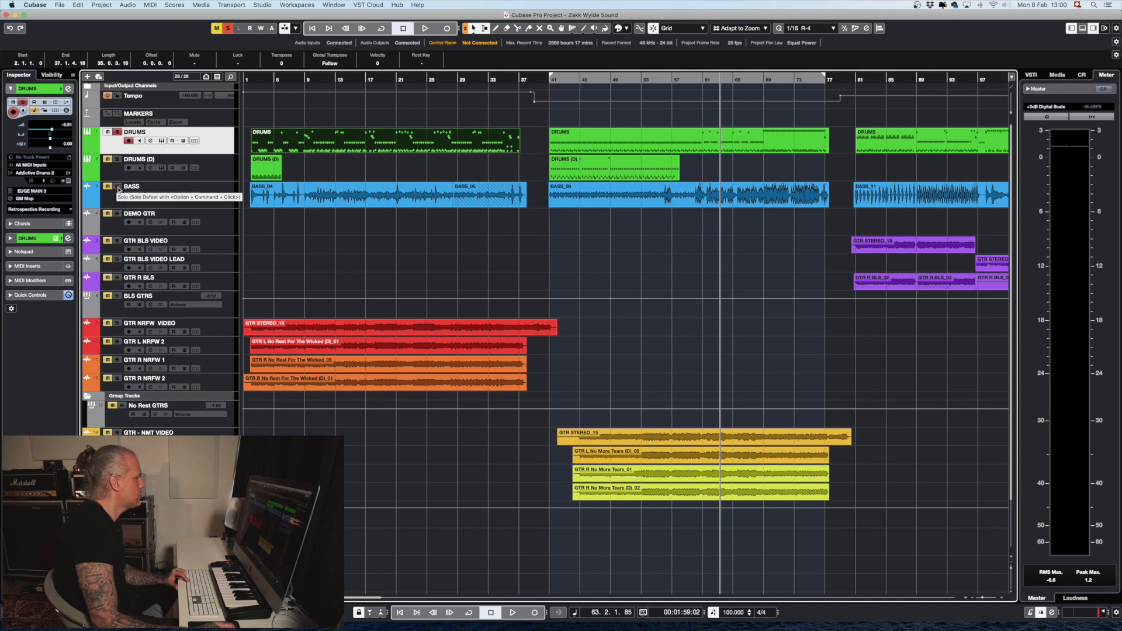
# Step: Solo and select the BASS track alongside the soloed DRUMS and play both from bar 41
pyautogui.click(220, 196)
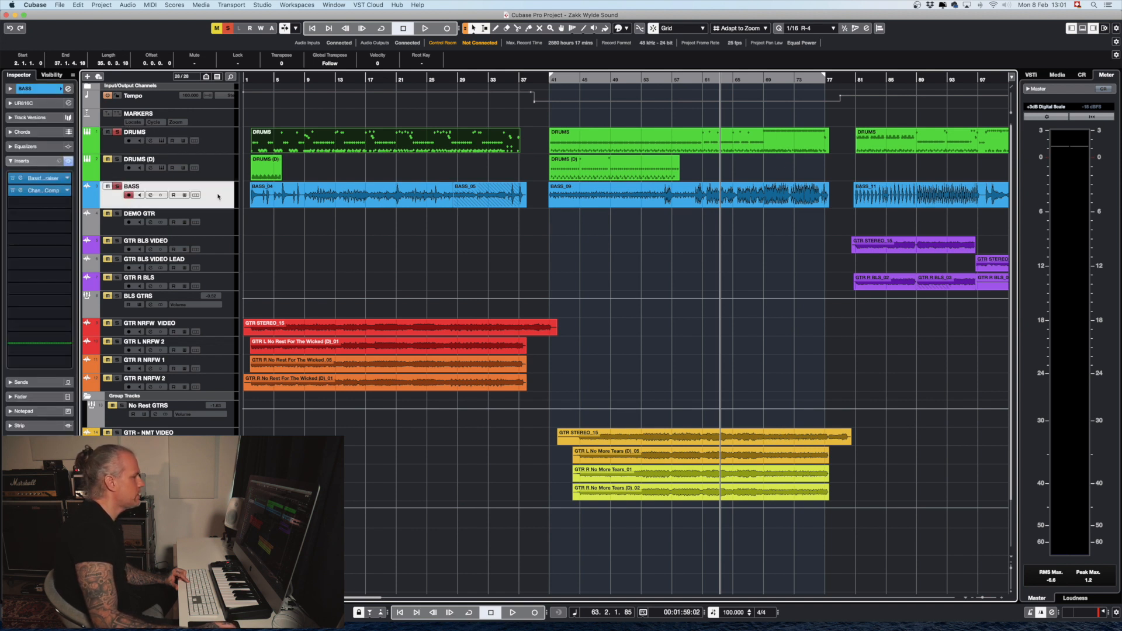
pyautogui.click(554, 80)
pyautogui.press('space')
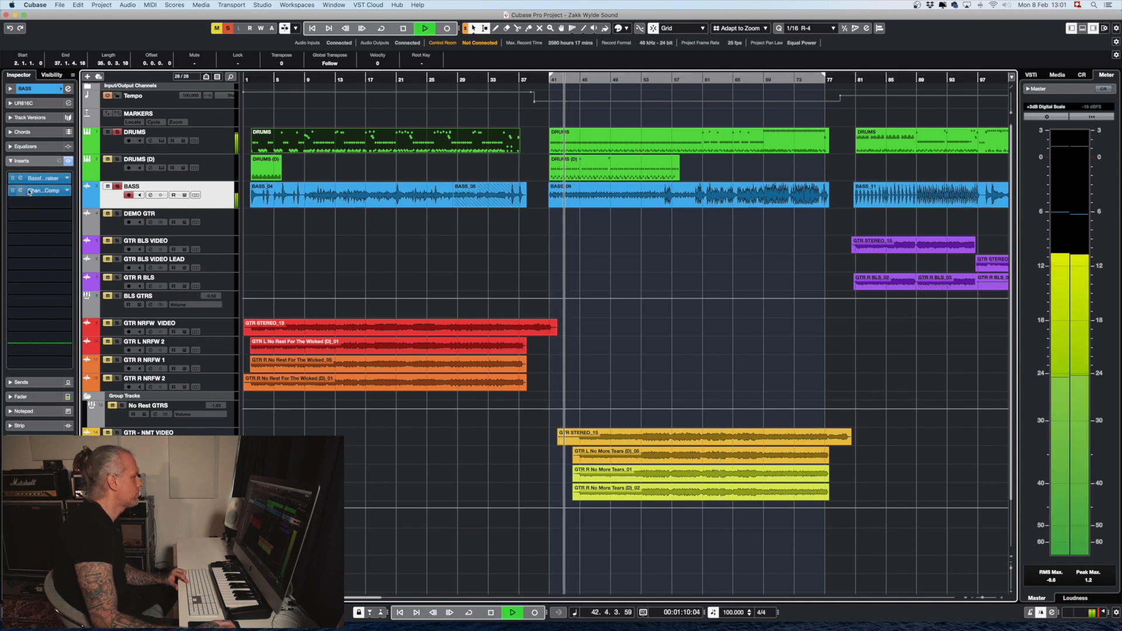
pyautogui.press('space')
# Step: Open the Bassforge Hellraiser insert and listen to the bass alone from around bar 61, and solo DRUMS again to compare
pyautogui.click(44, 178)
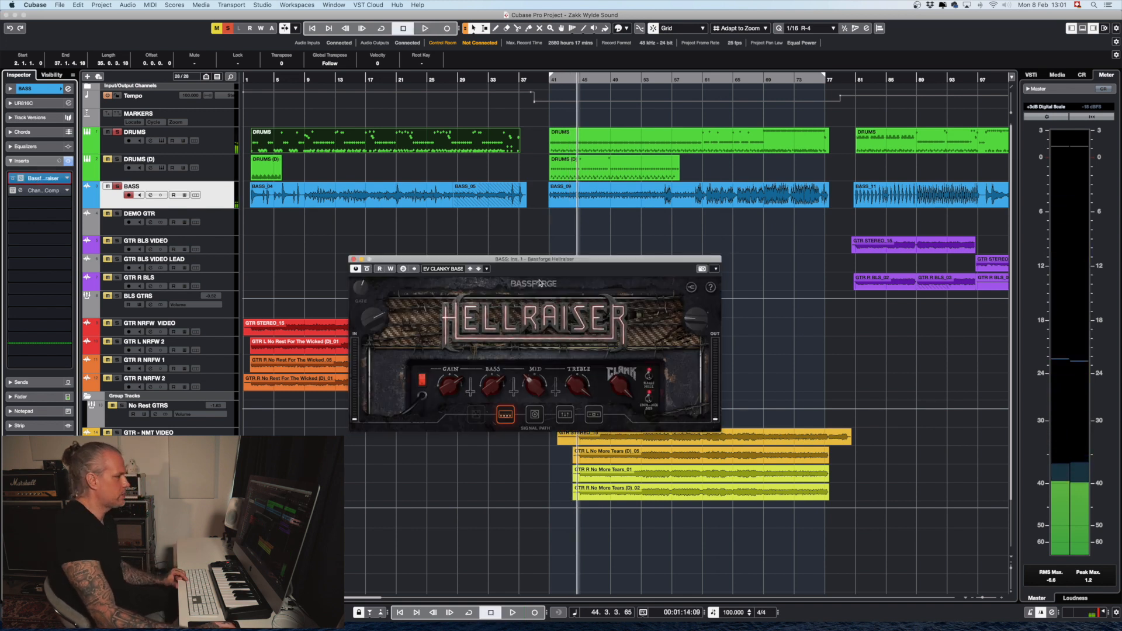
pyautogui.moveTo(556, 263); pyautogui.dragTo(574, 253)
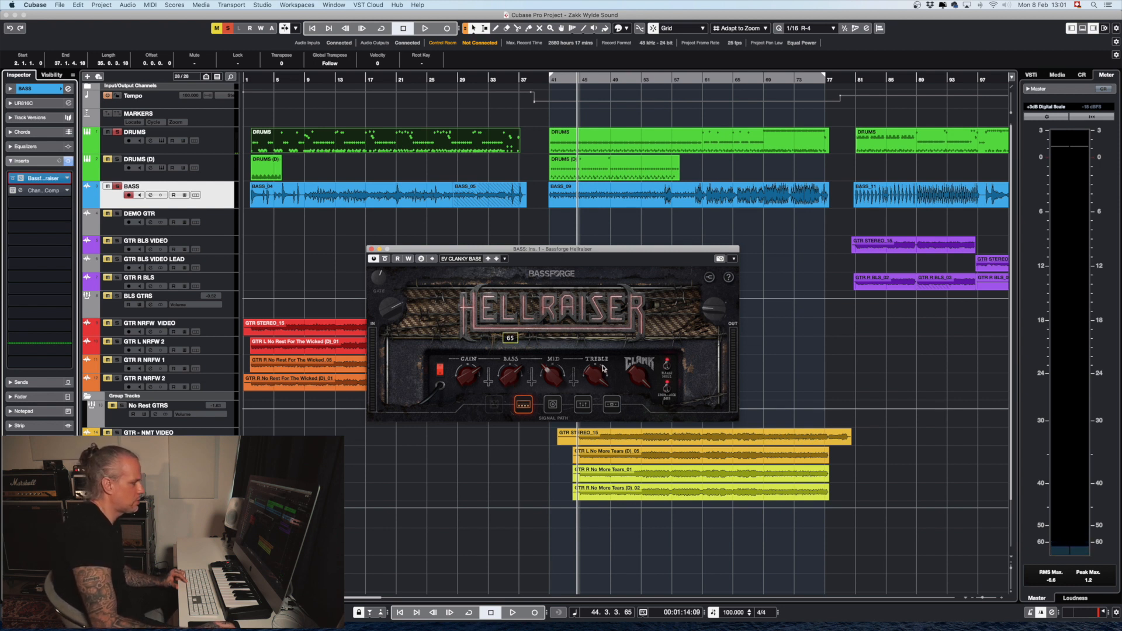
pyautogui.press('space')
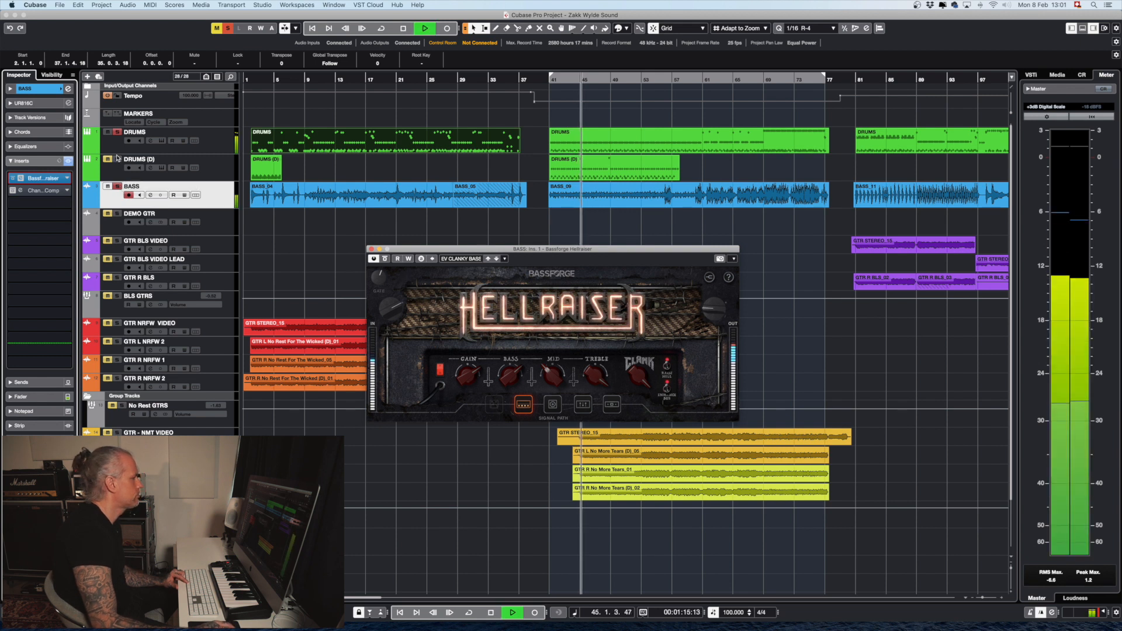
pyautogui.click(117, 133)
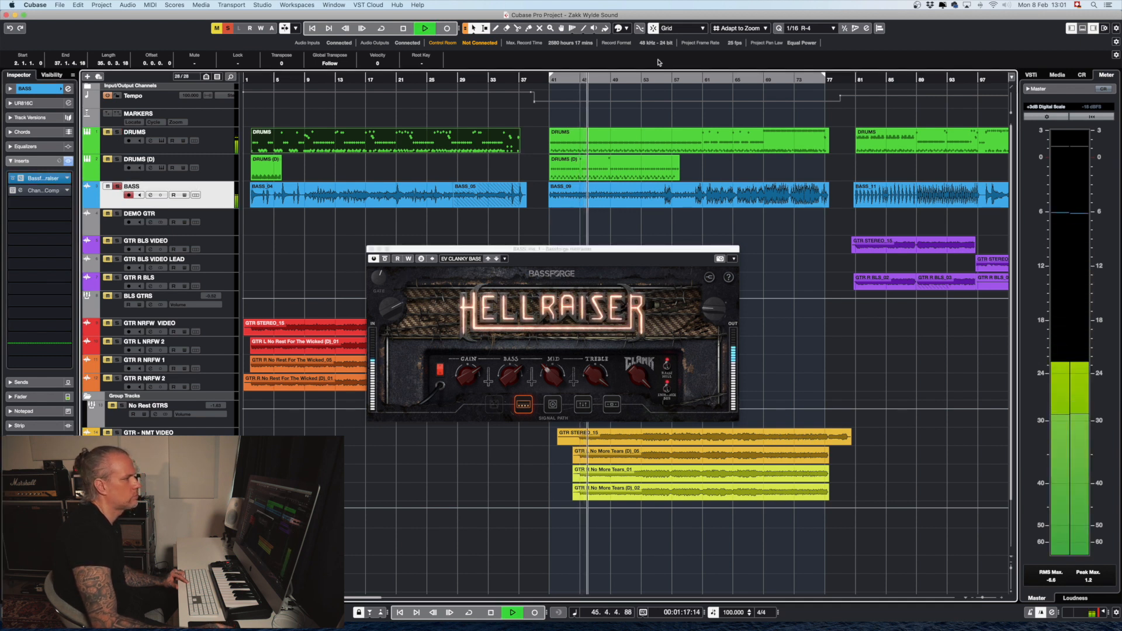
pyautogui.click(680, 78)
pyautogui.click(676, 78)
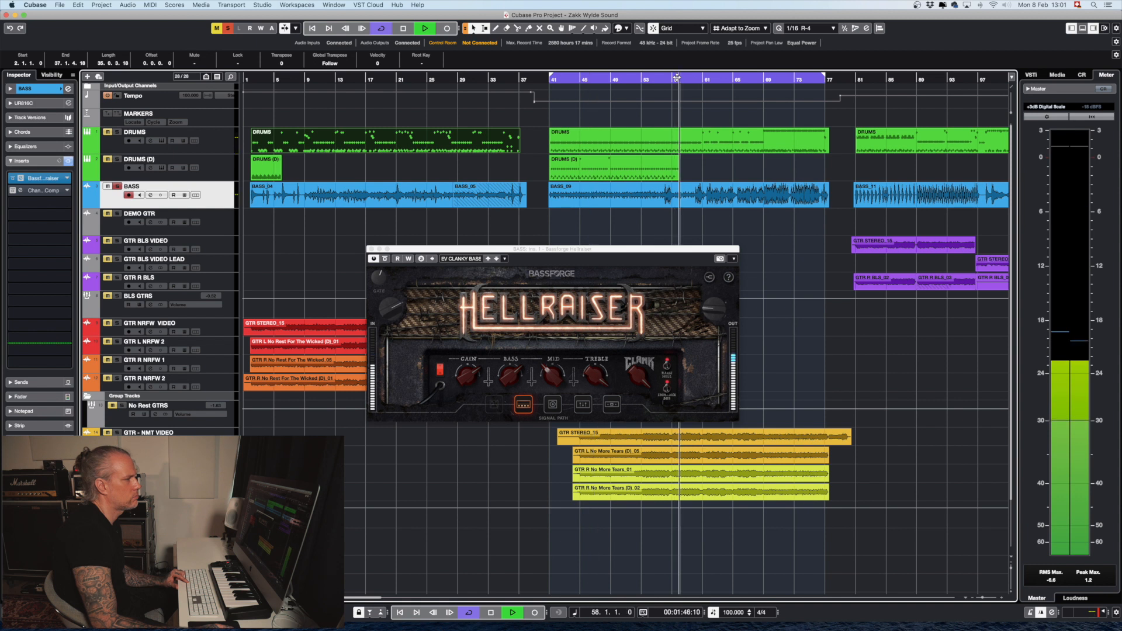
pyautogui.click(706, 79)
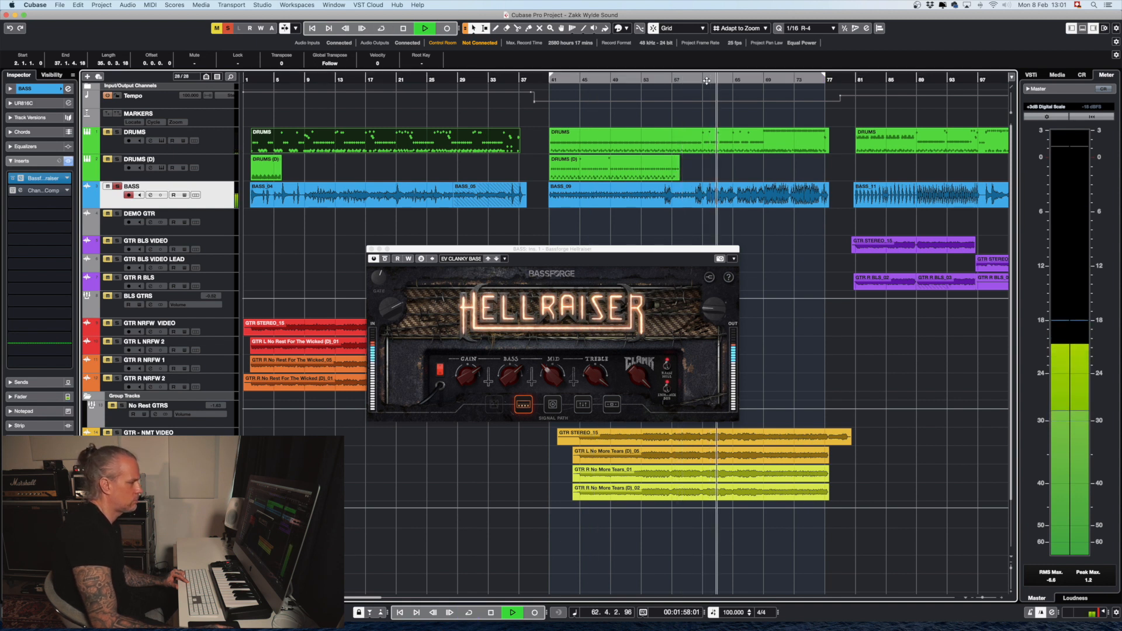
pyautogui.click(117, 134)
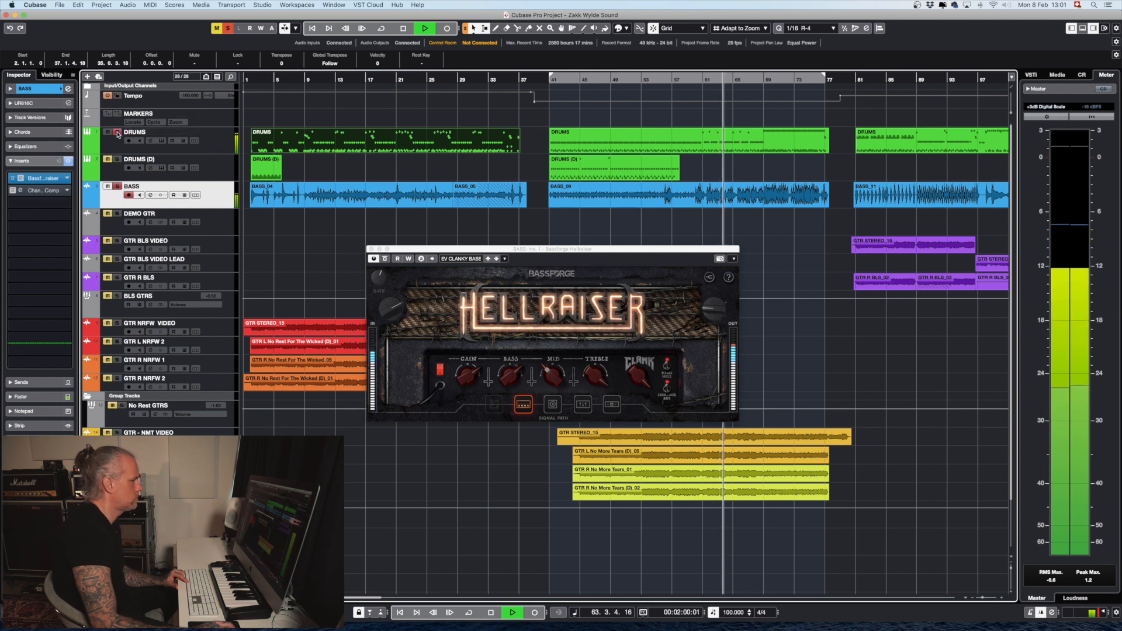
pyautogui.press('space')
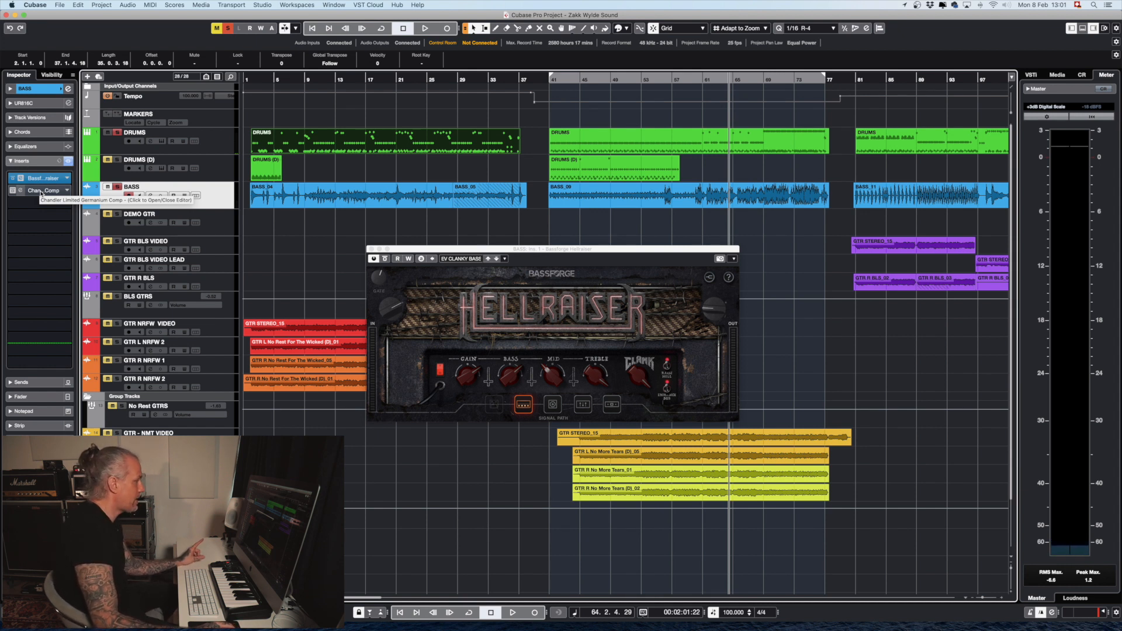
# Step: Open the Chandler Limited Germanium Comp insert on BASS, close the Hellraiser plug-in and move the compressor below the drum and bass tracks
pyautogui.click(41, 193)
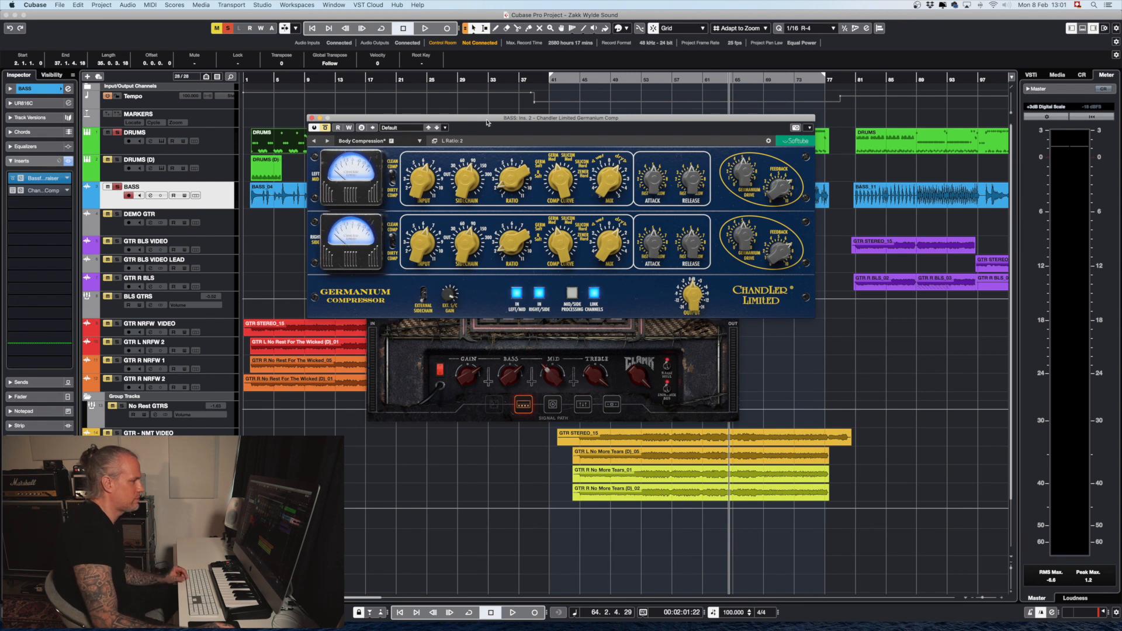
pyautogui.click(406, 363)
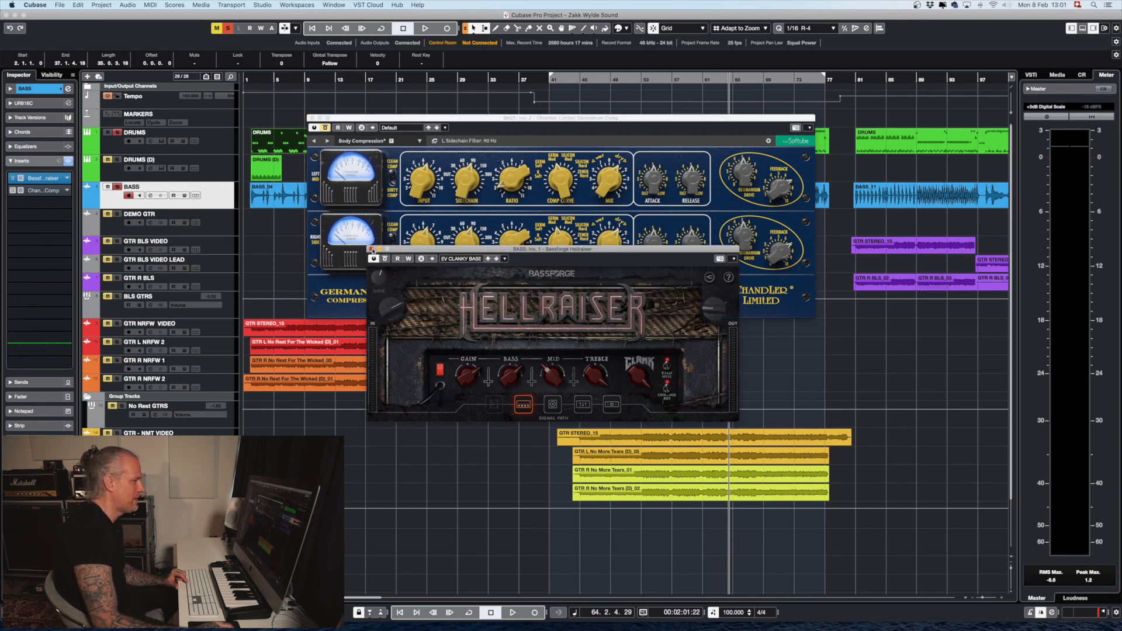
pyautogui.click(372, 250)
pyautogui.moveTo(476, 121); pyautogui.dragTo(451, 271)
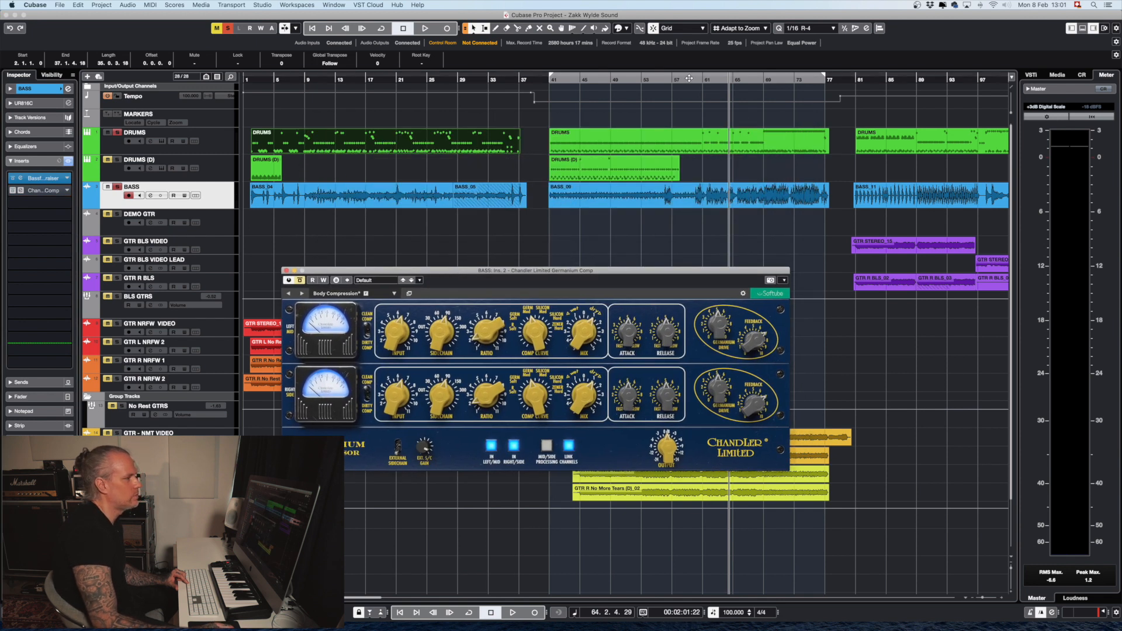
# Step: Compare the bypassed and active Germanium Comp while playing bass and drums from around bar 61, leaving the compressor active
pyautogui.click(703, 78)
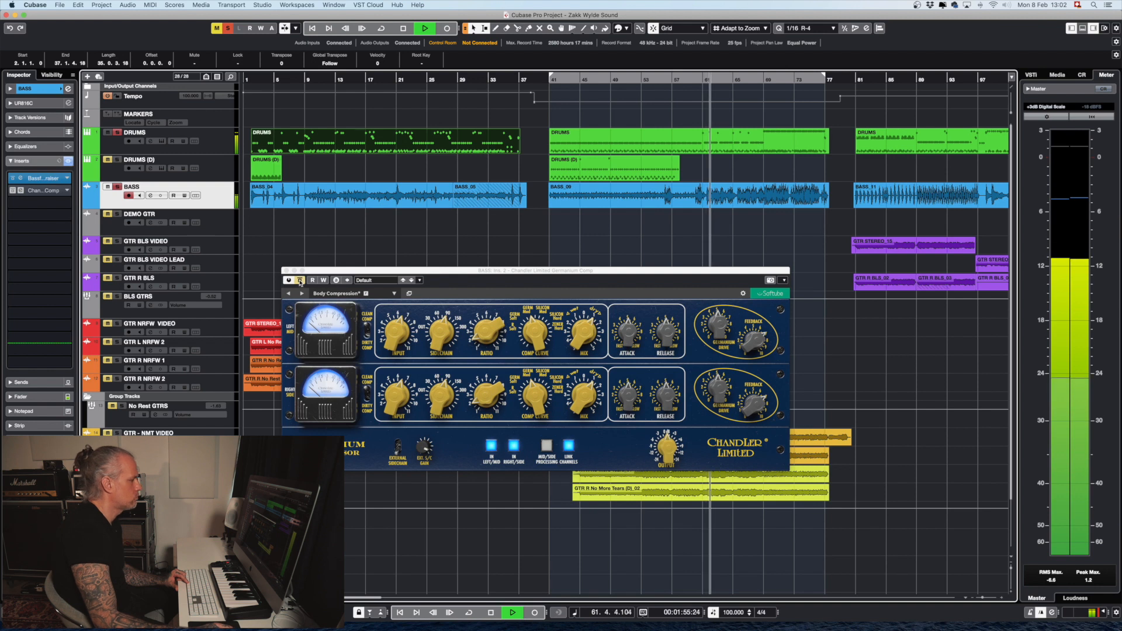
pyautogui.click(300, 281)
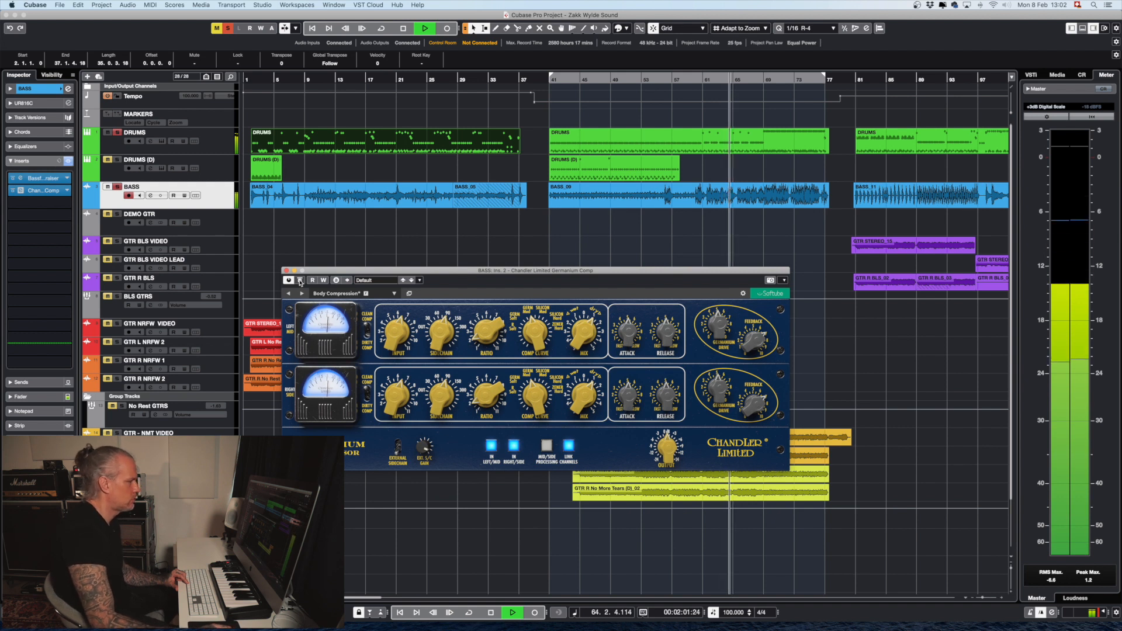
pyautogui.click(300, 281)
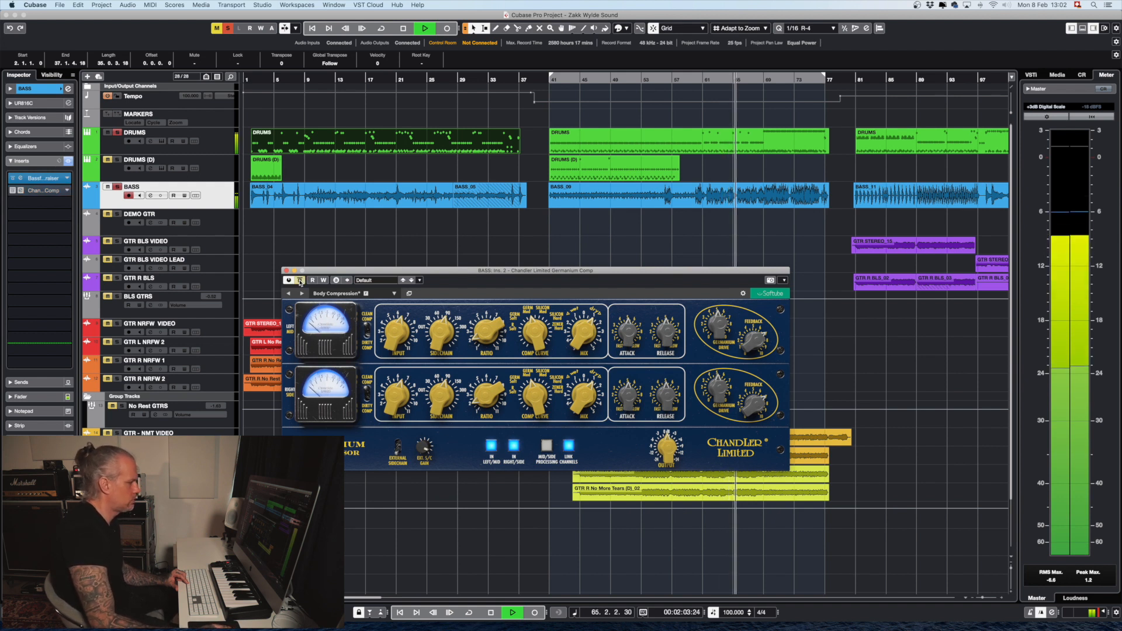
pyautogui.click(299, 281)
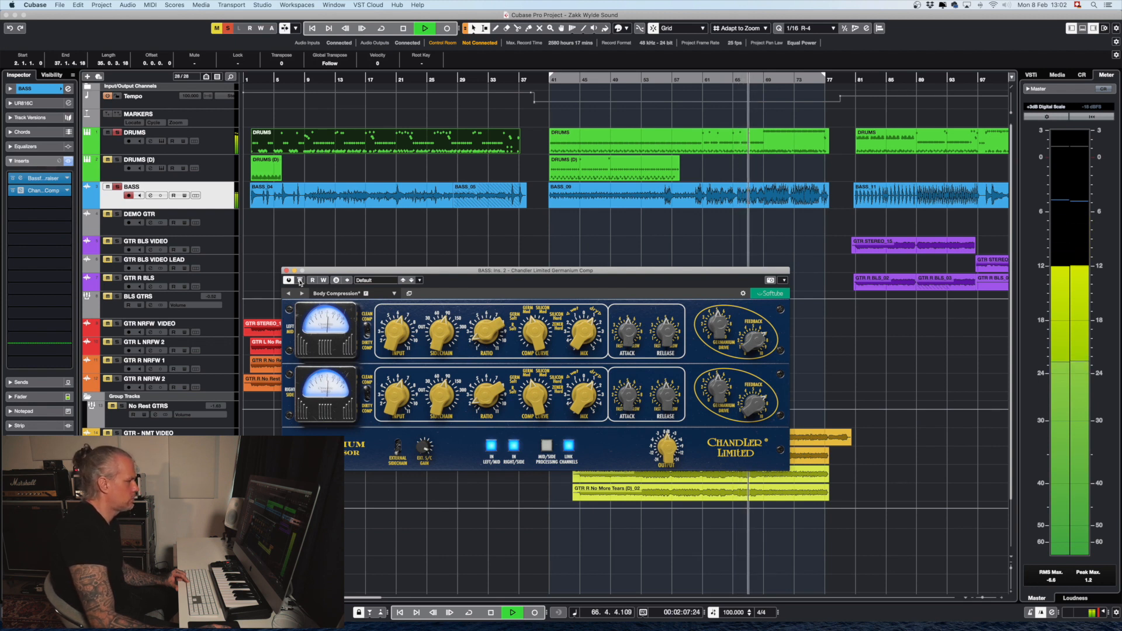
pyautogui.press('space')
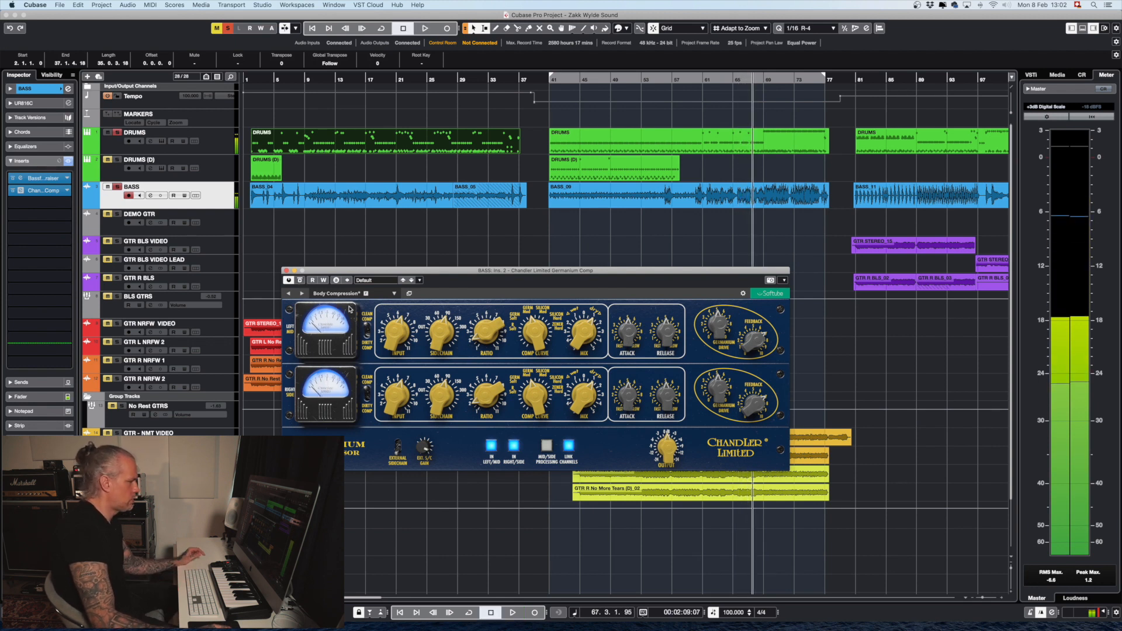
# Step: Look up the Body Compression preset in the Germanium Comp's preset list and play the compressed bass with drums from around bar 61
pyautogui.click(394, 293)
pyautogui.moveTo(380, 304)
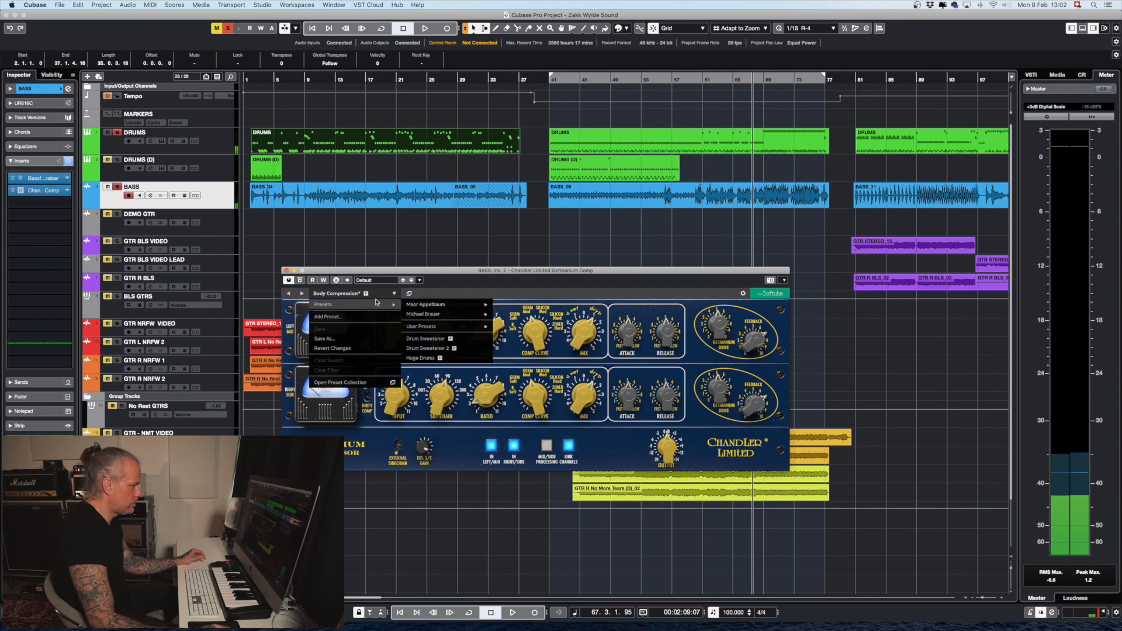
pyautogui.moveTo(451, 305)
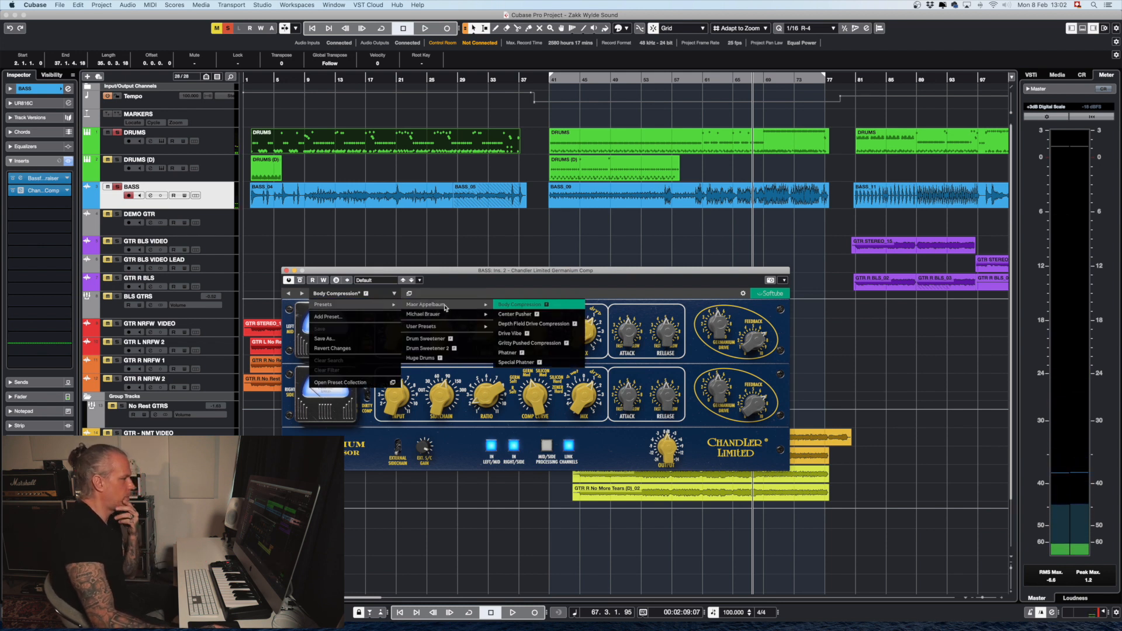
pyautogui.click(522, 305)
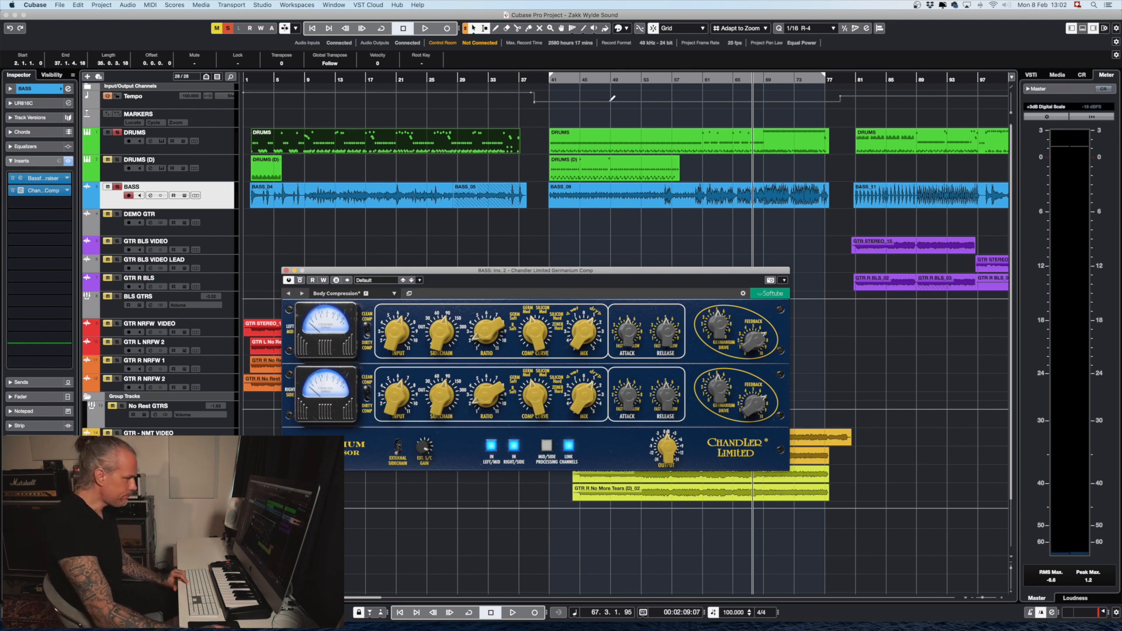
pyautogui.click(679, 80)
pyautogui.click(697, 78)
pyautogui.press('space')
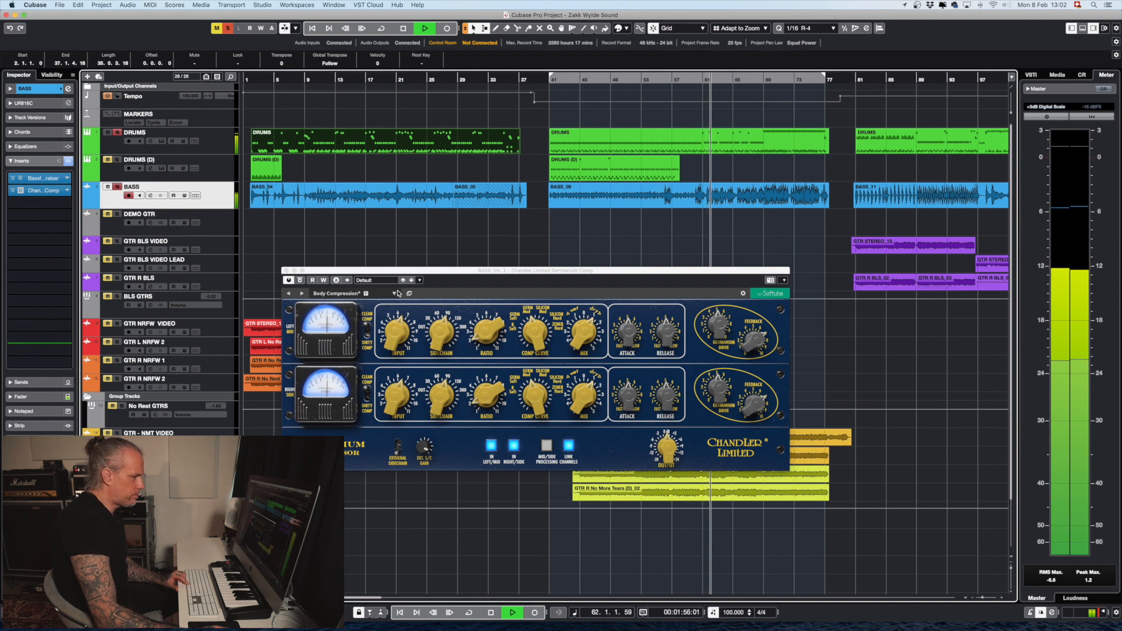
pyautogui.press('space')
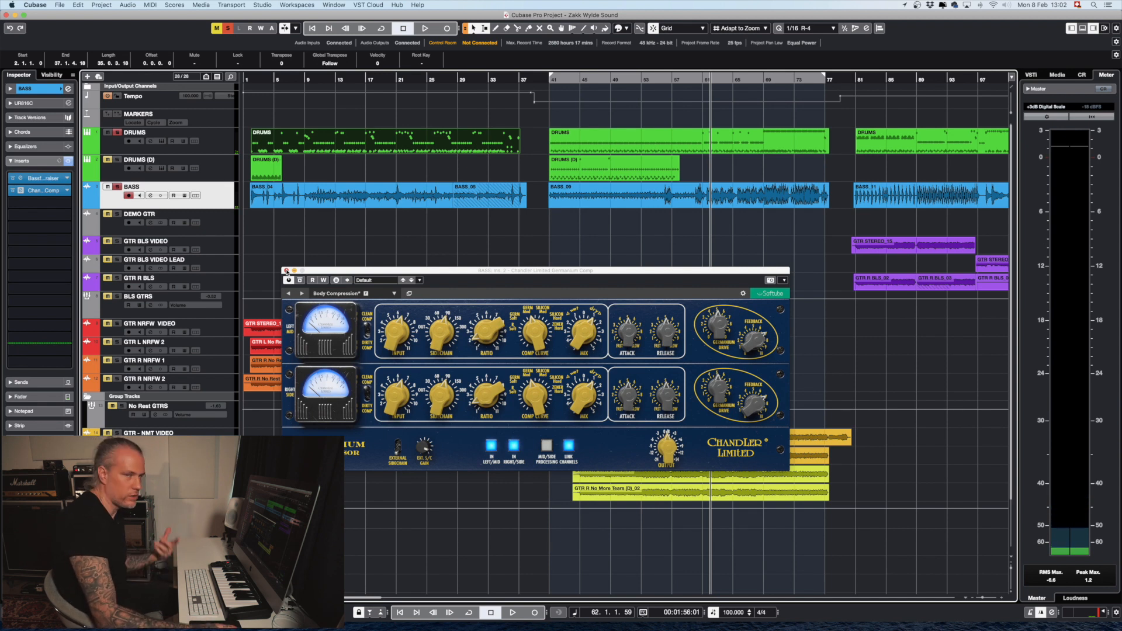
# Step: Close the bass compressor, select the No More Tears GTRS group track and play the full mix with all solos cleared
pyautogui.click(286, 271)
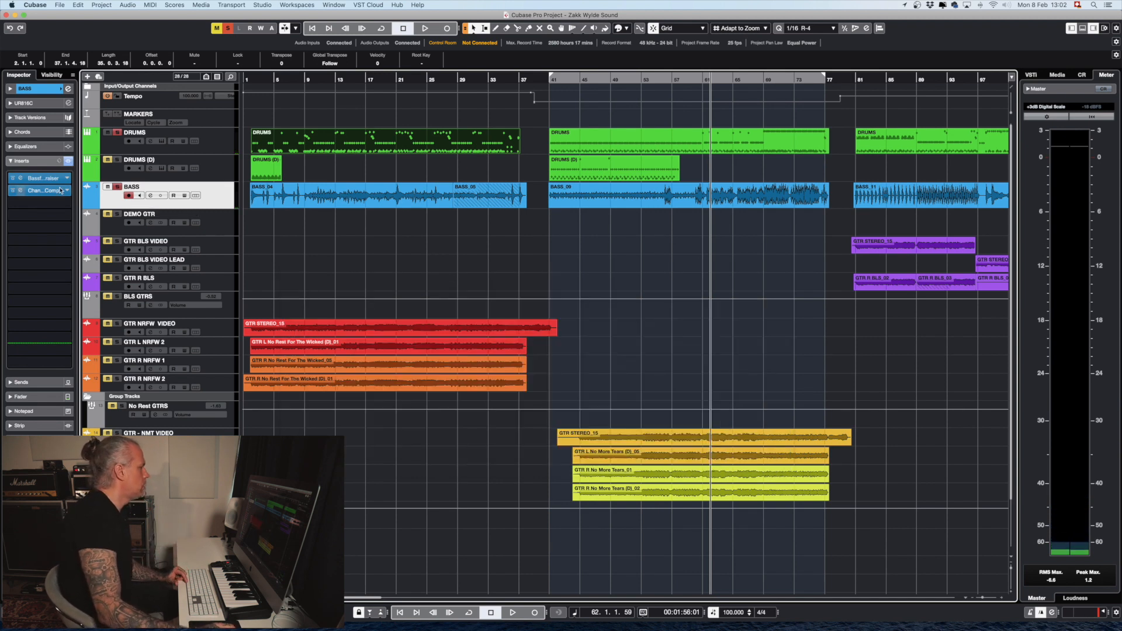
pyautogui.hscroll(5, 754, 252)
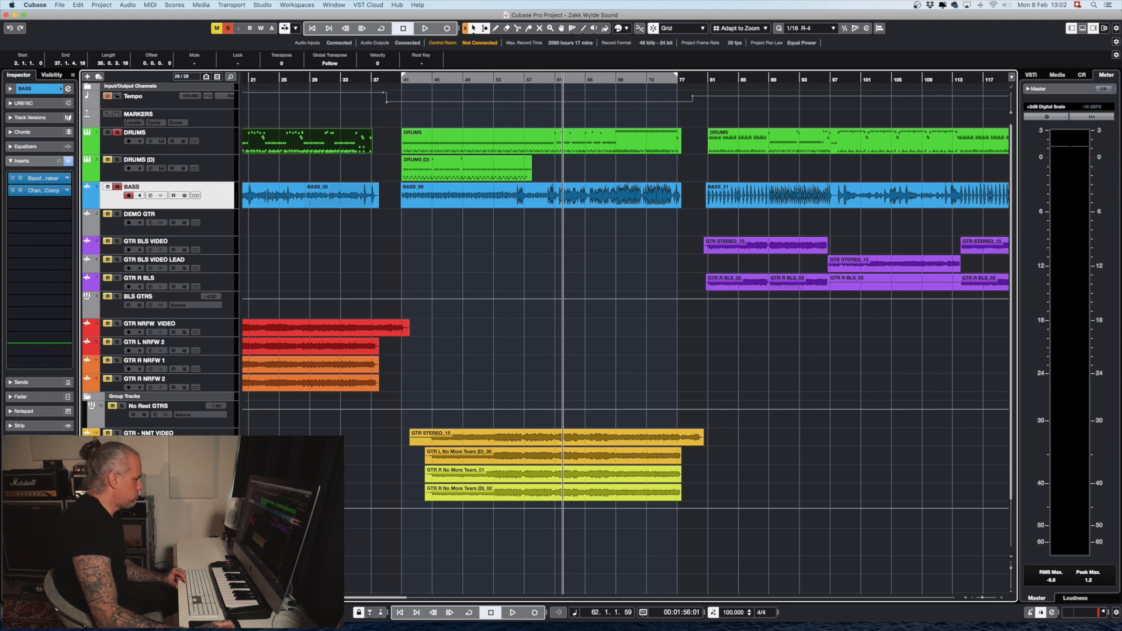
pyautogui.click(150, 506)
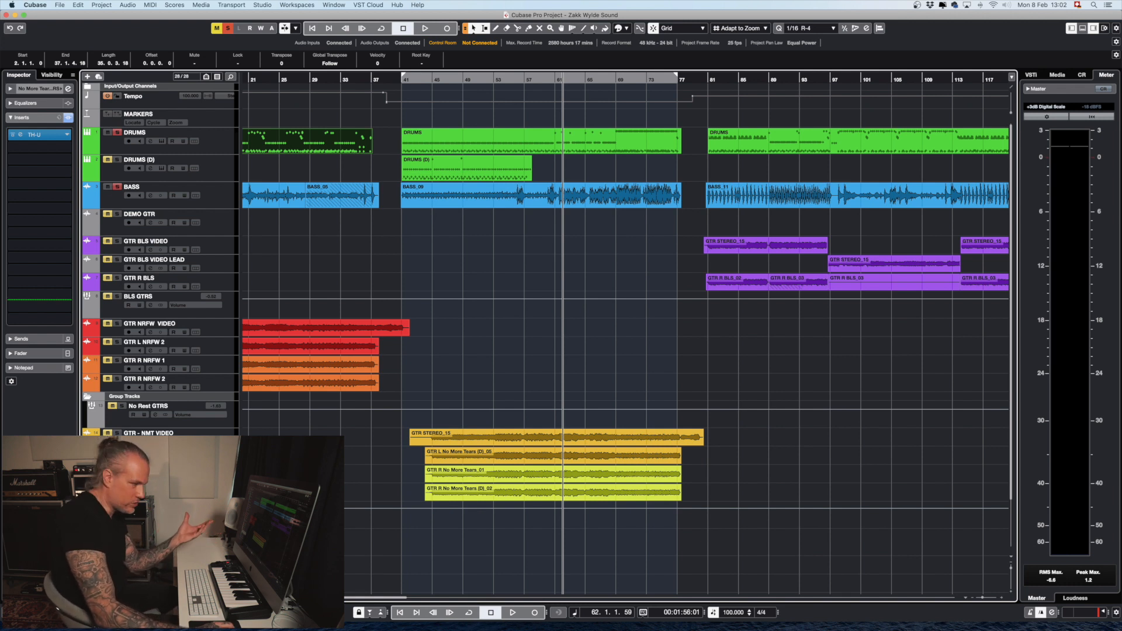
pyautogui.click(417, 79)
pyautogui.click(415, 79)
pyautogui.click(228, 28)
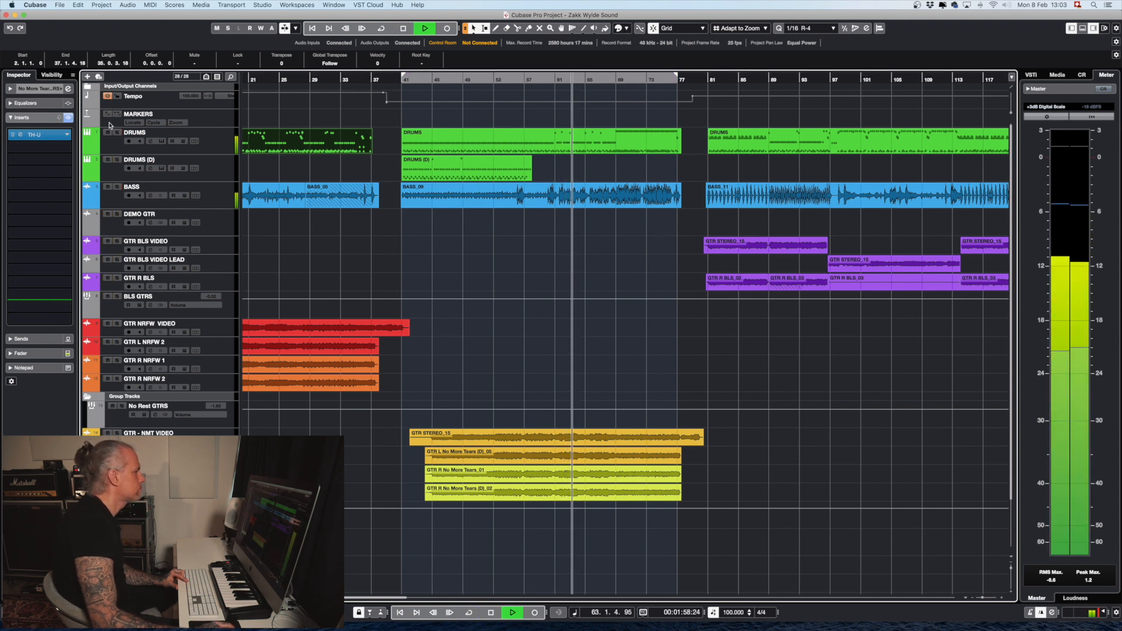
# Step: Open the TH-U insert on No More Tears GTRS, compare it bypassed and active during playback, and close it left active
pyautogui.click(40, 136)
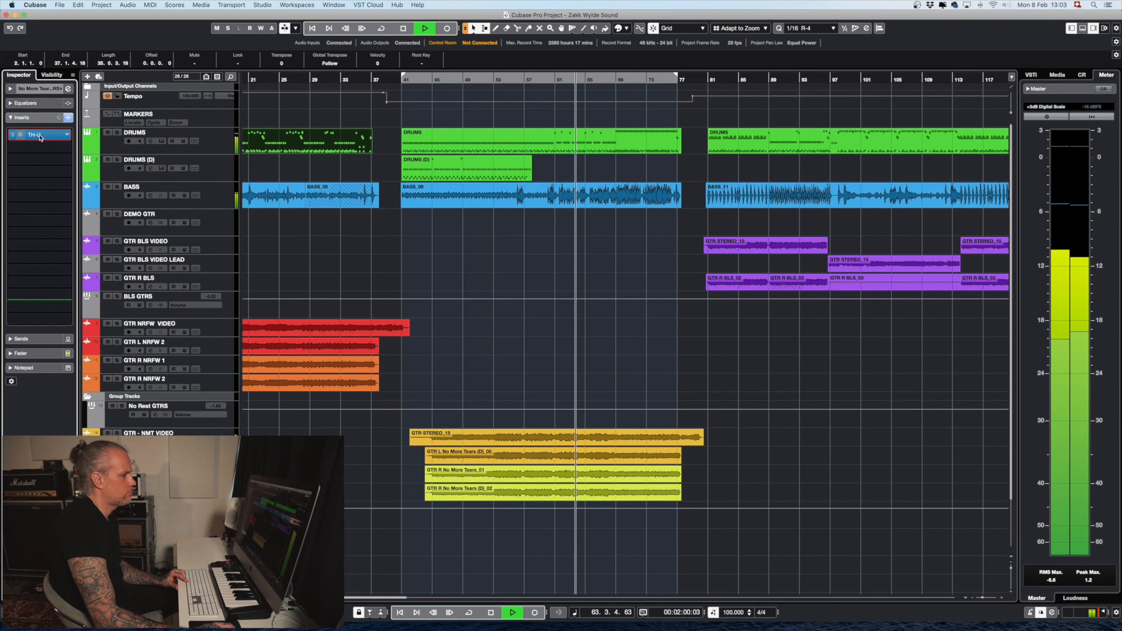
pyautogui.click(40, 136)
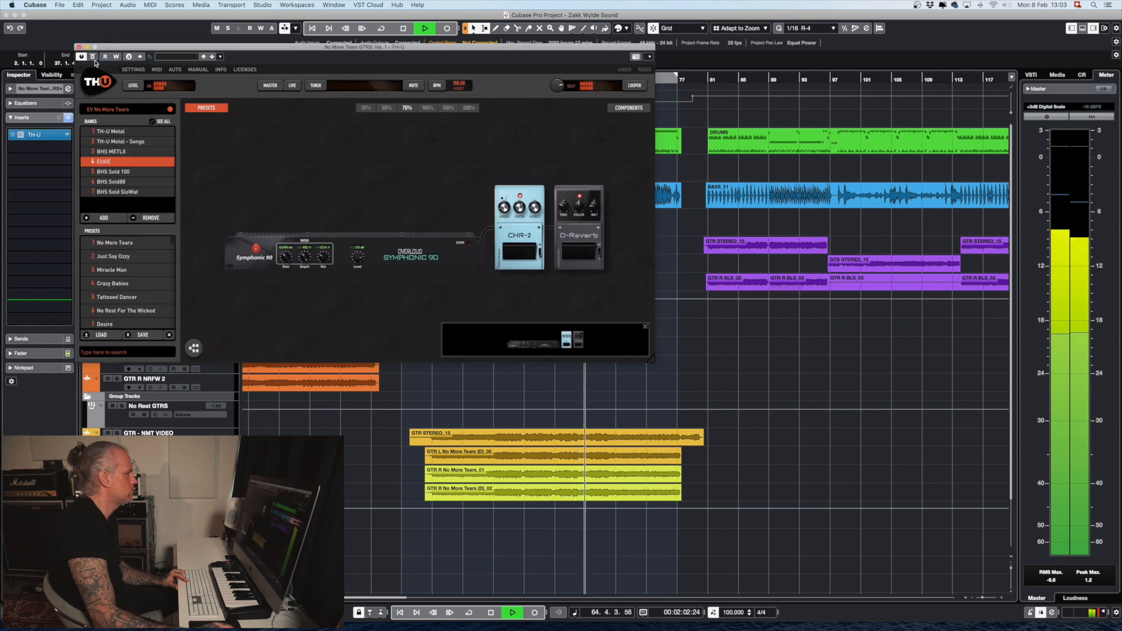
pyautogui.click(93, 57)
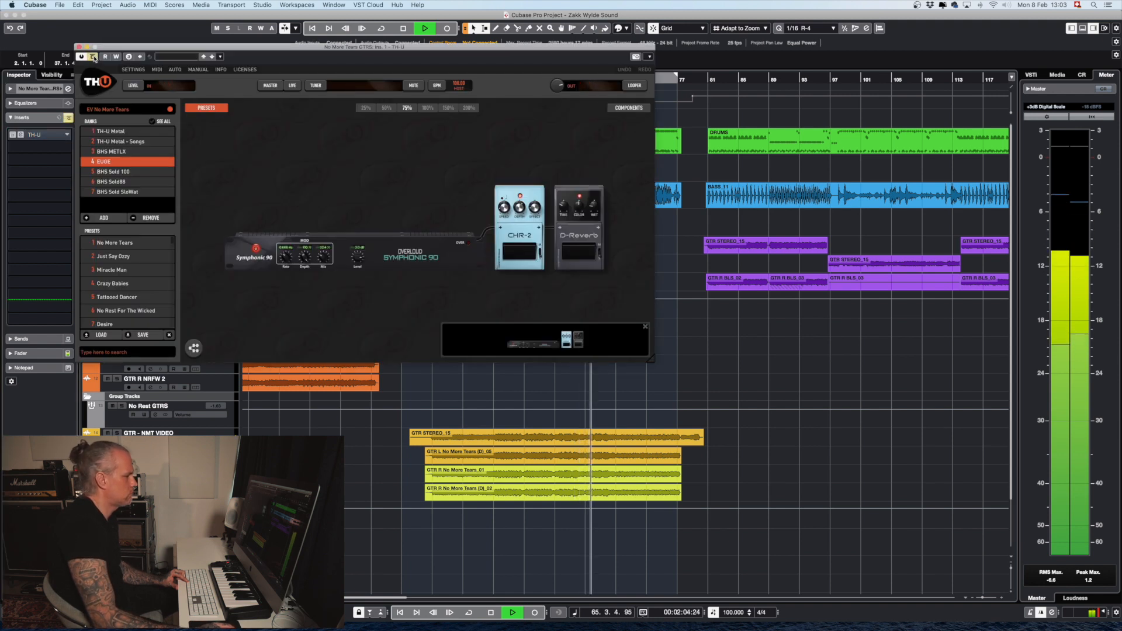
pyautogui.click(92, 56)
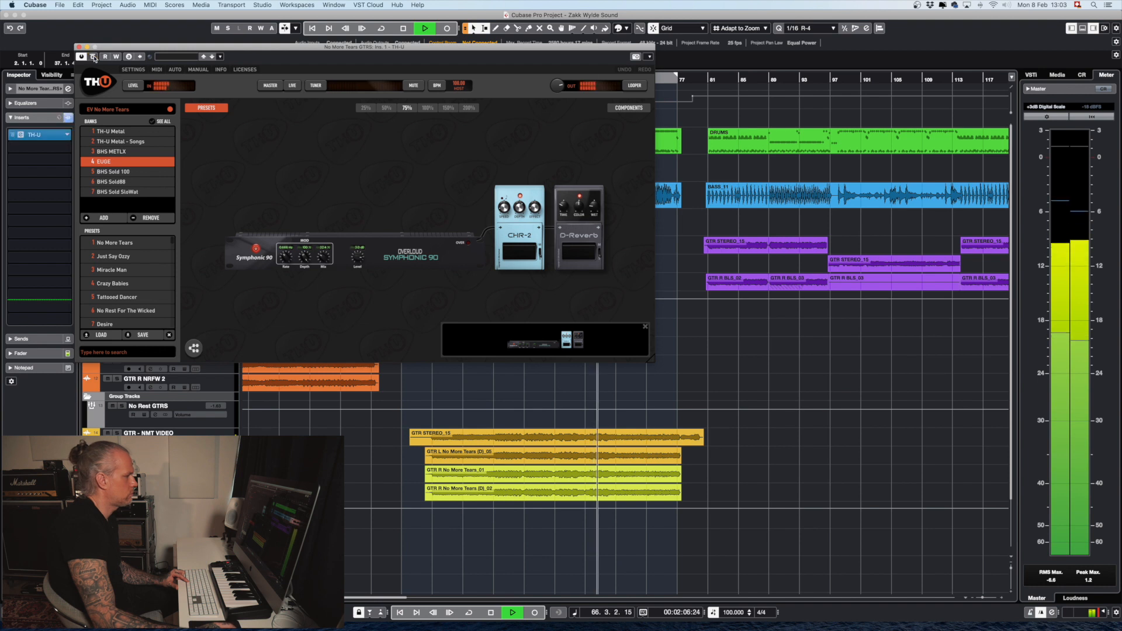
pyautogui.press('space')
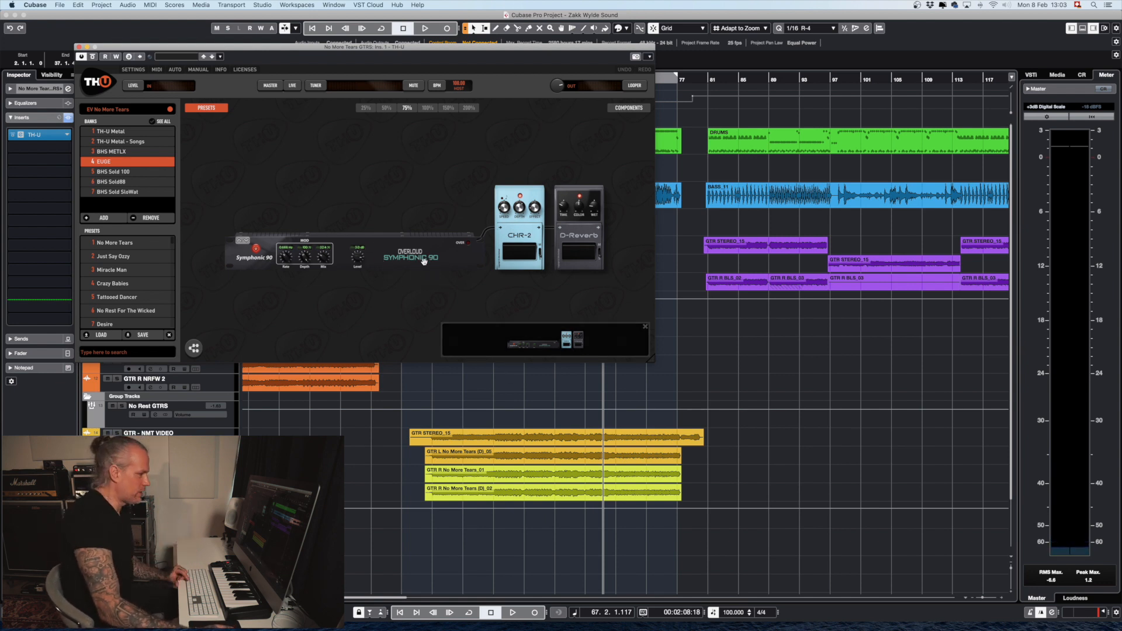
pyautogui.click(80, 47)
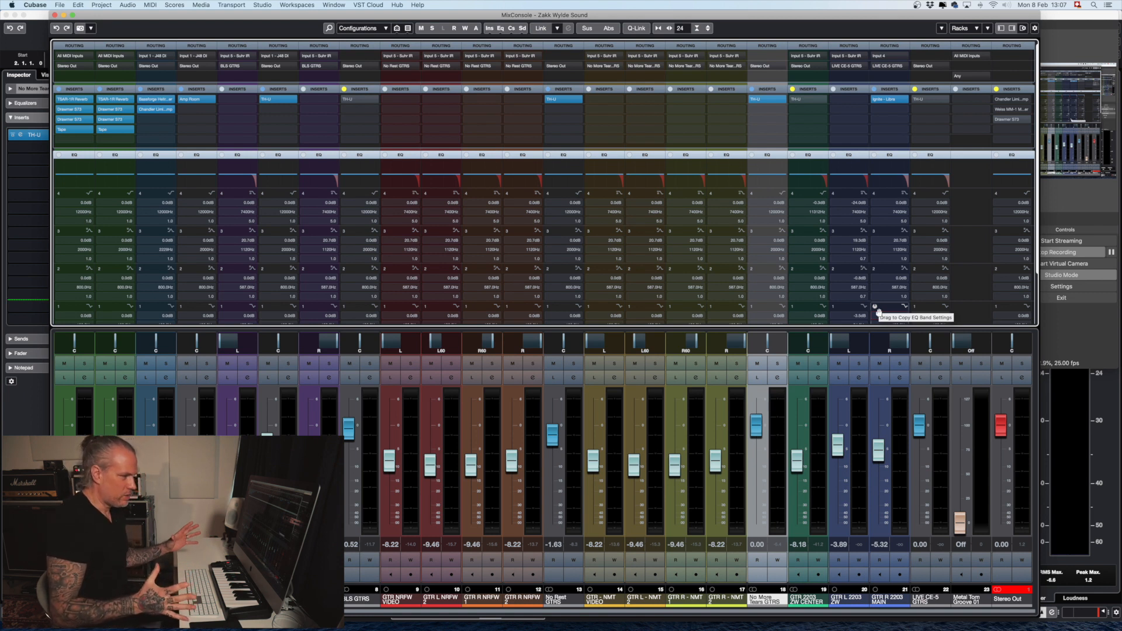
# Step: Activate the Drawmer S73 insert on Stereo Out and compare the mix with and without it, leaving it active
pyautogui.click(875, 306)
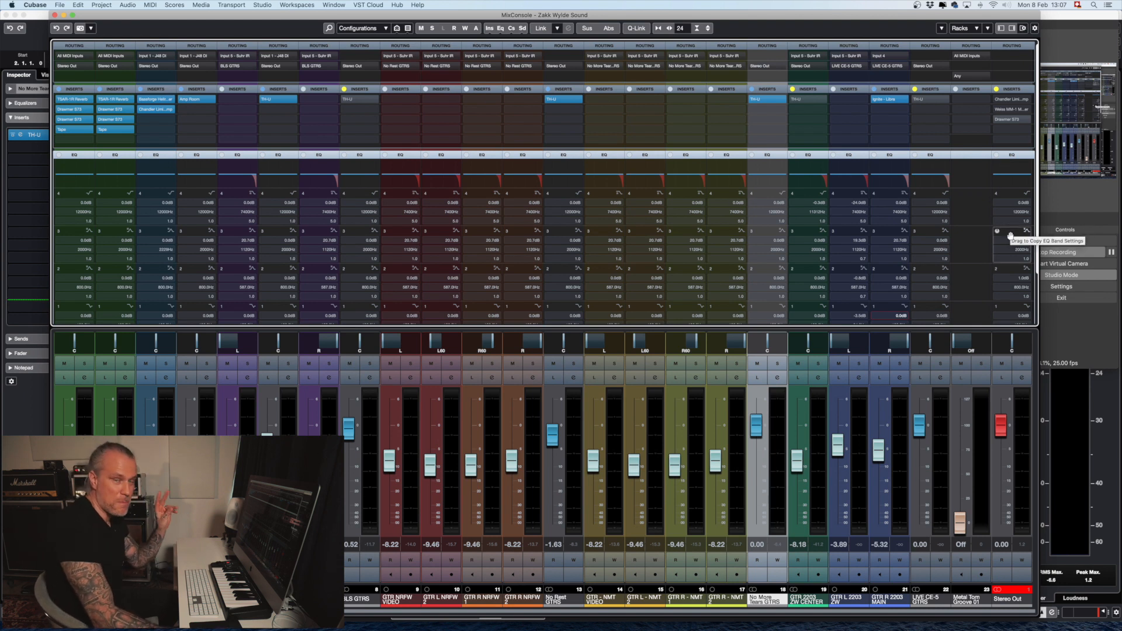
pyautogui.click(1009, 123)
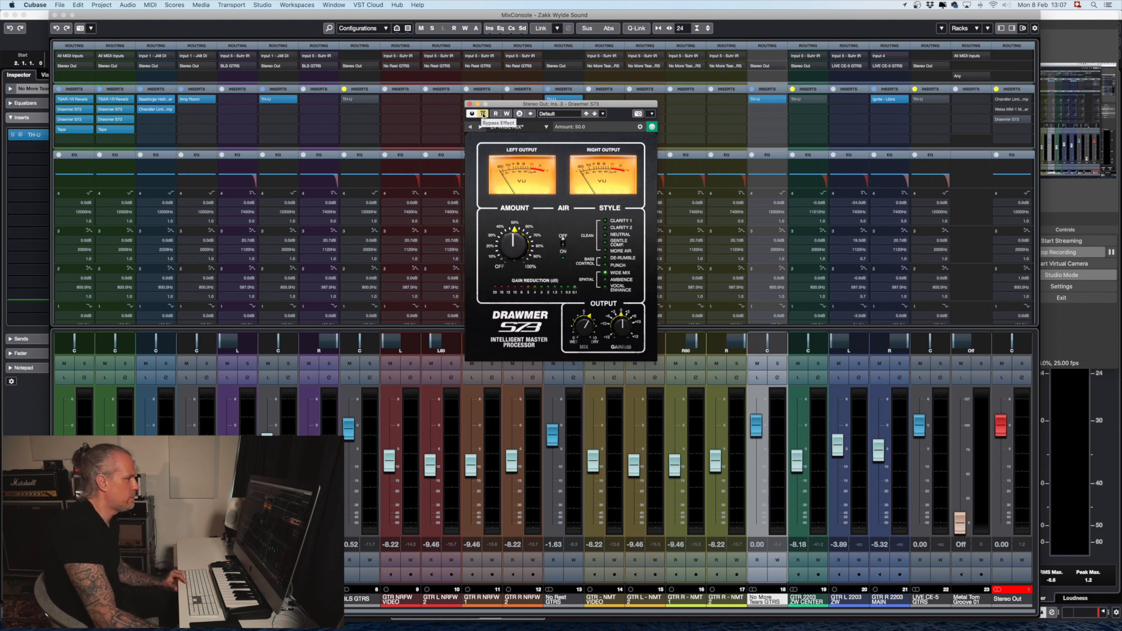
pyautogui.click(484, 114)
pyautogui.press('space')
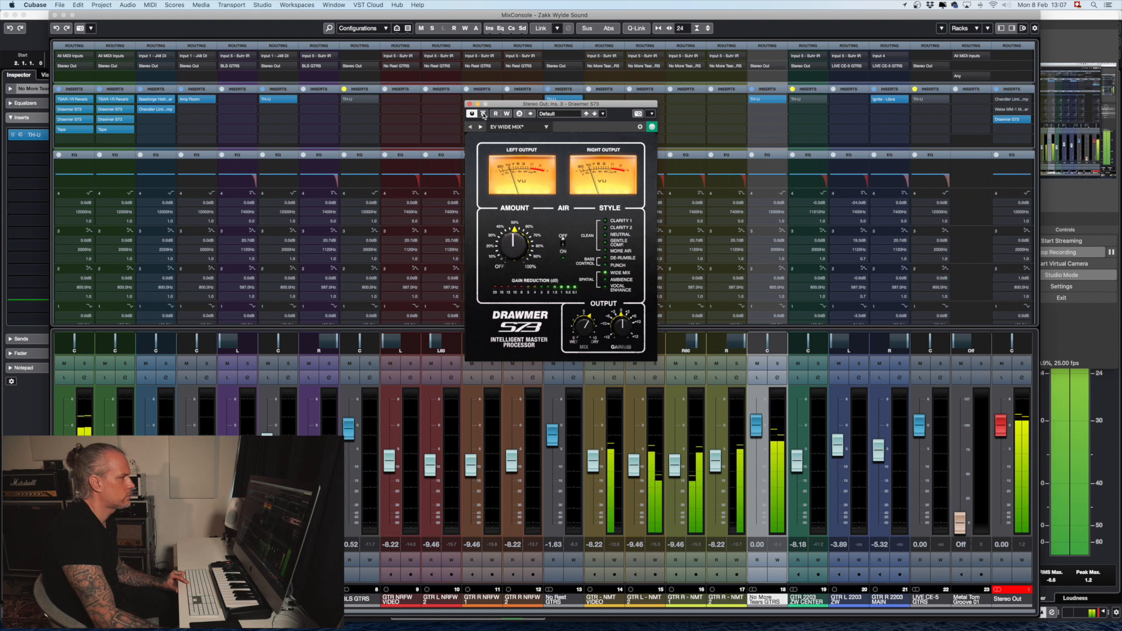
pyautogui.click(484, 115)
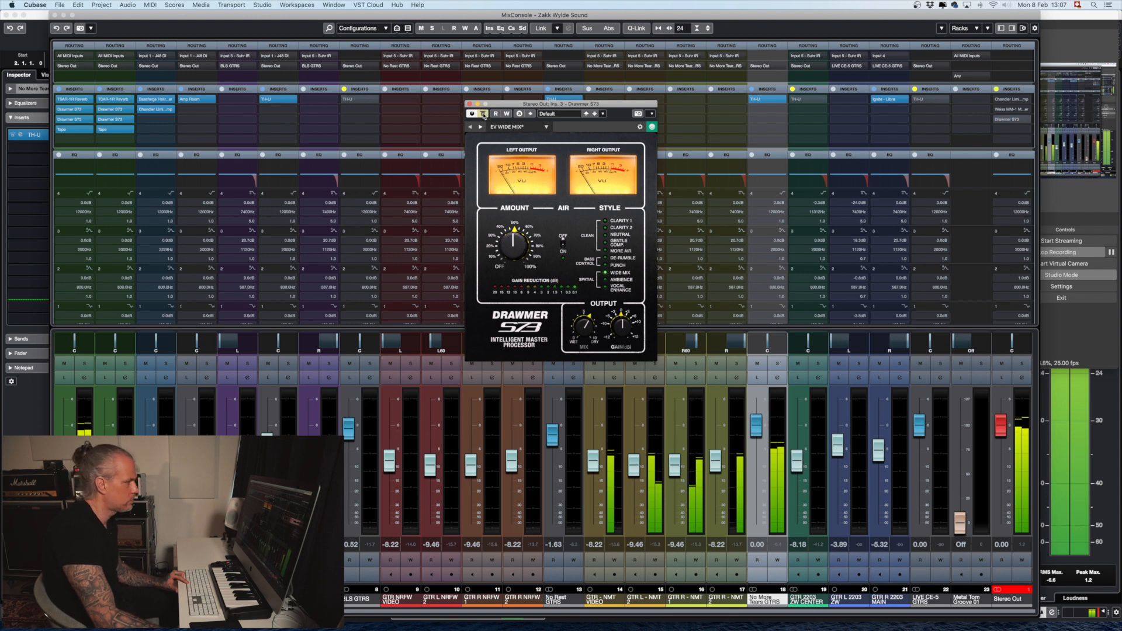
pyautogui.click(483, 114)
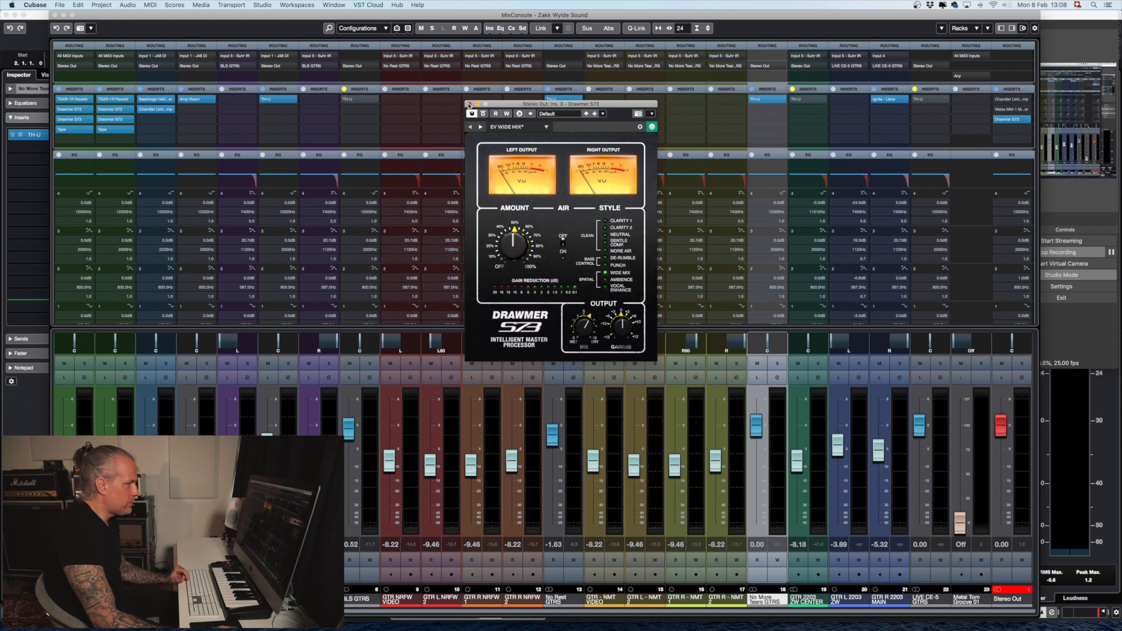
pyautogui.click(468, 104)
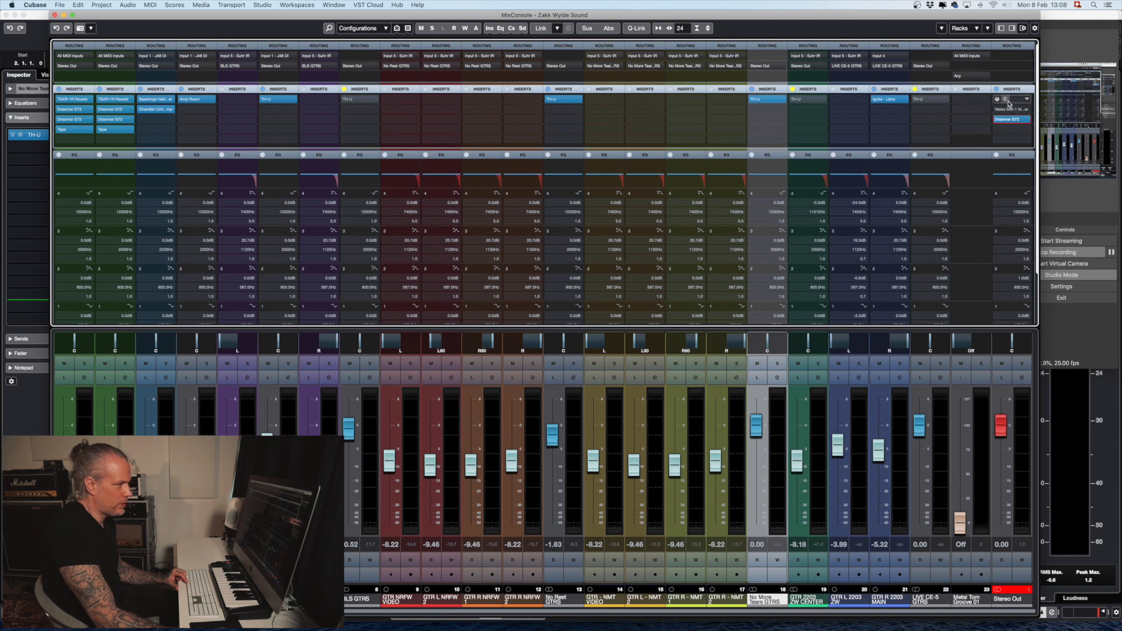
# Step: Open the Chandler Limited Germanium Comp on Stereo Out and compare it bypassed and active during playback, leaving it active
pyautogui.click(1010, 102)
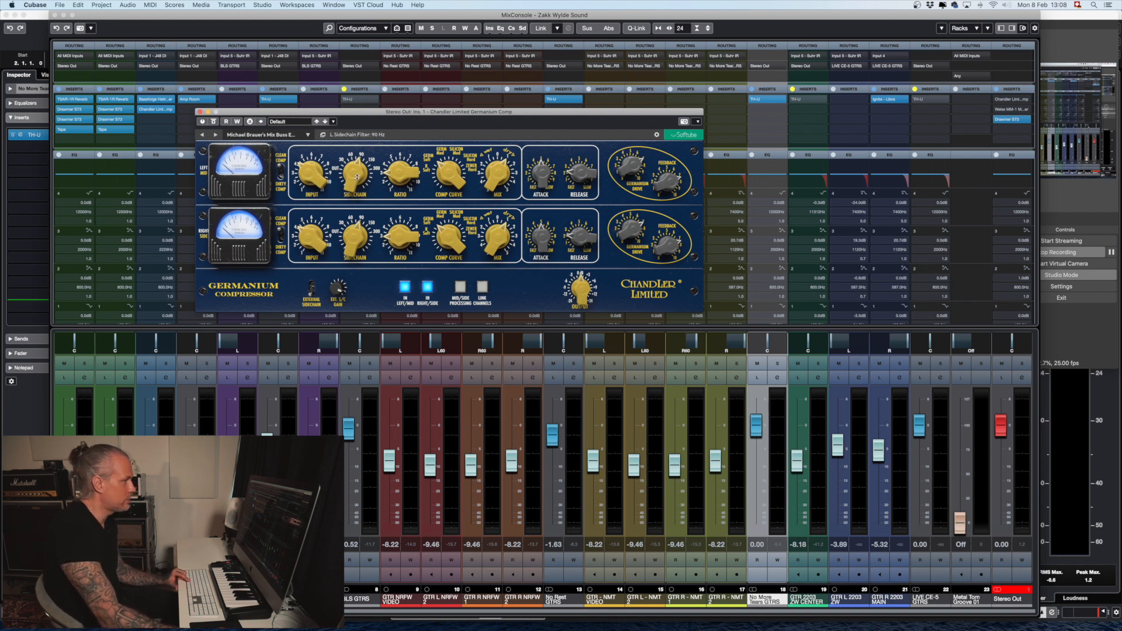
pyautogui.press('space')
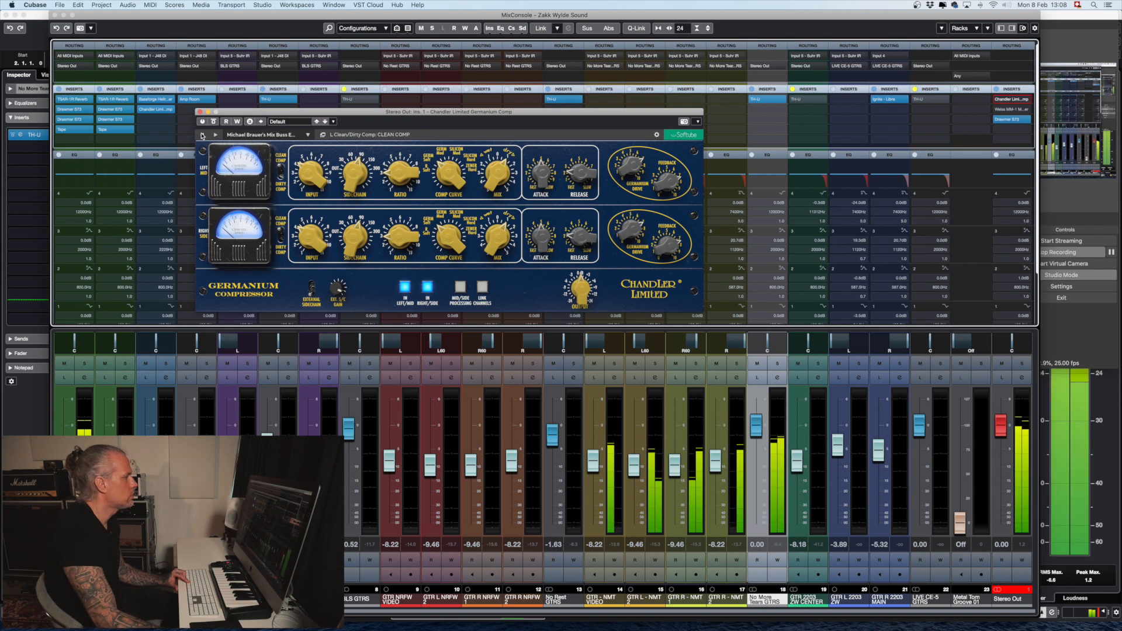
pyautogui.click(215, 122)
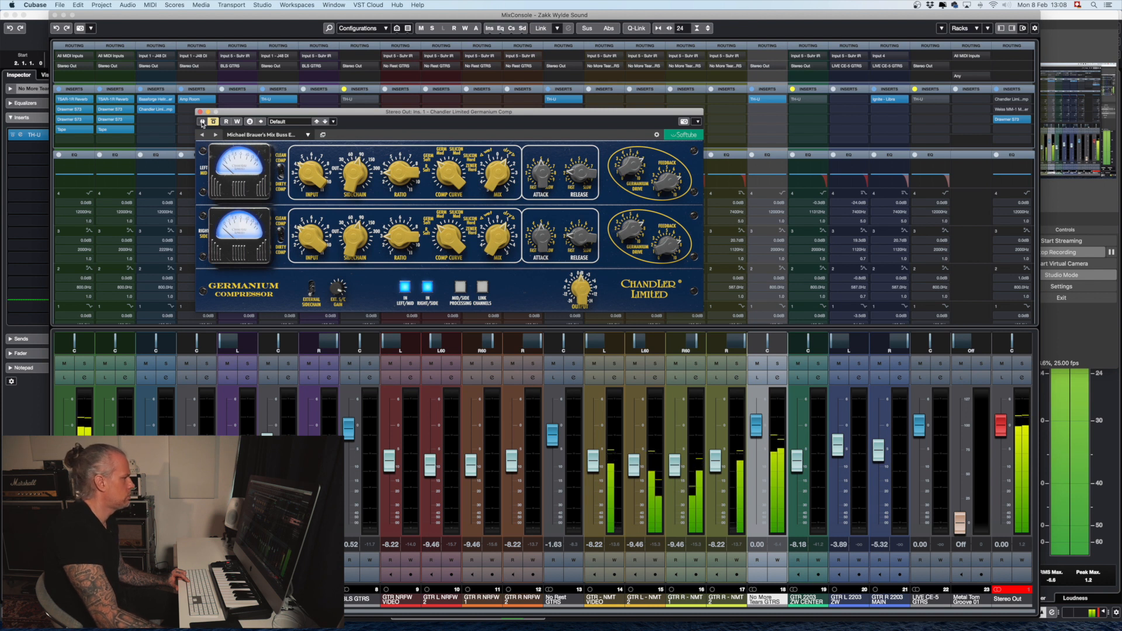
pyautogui.click(214, 123)
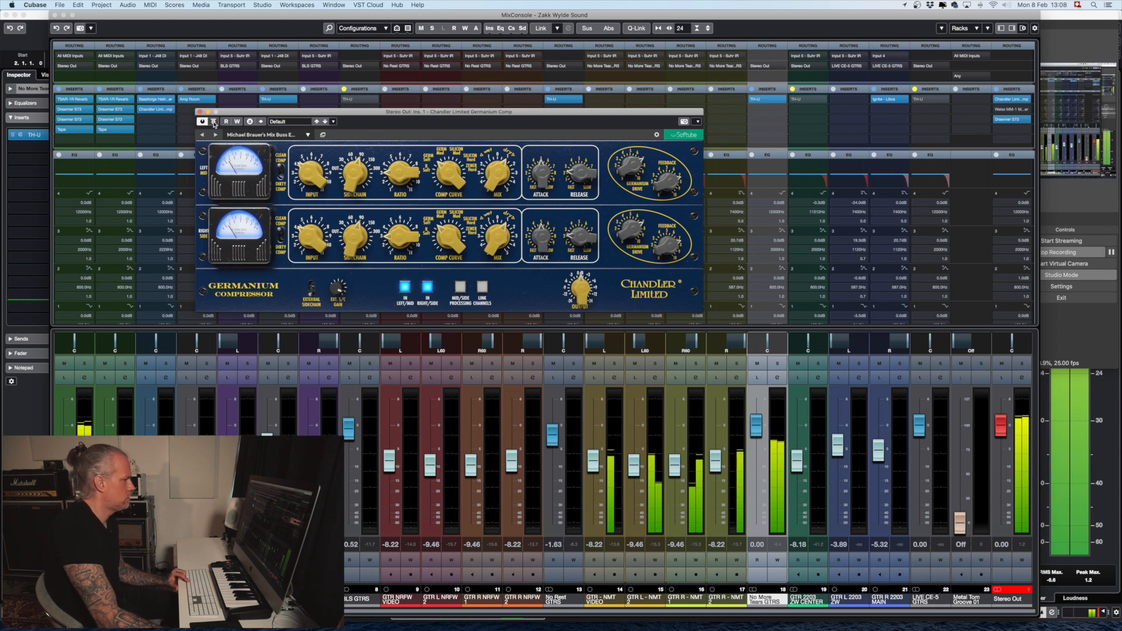
pyautogui.click(214, 123)
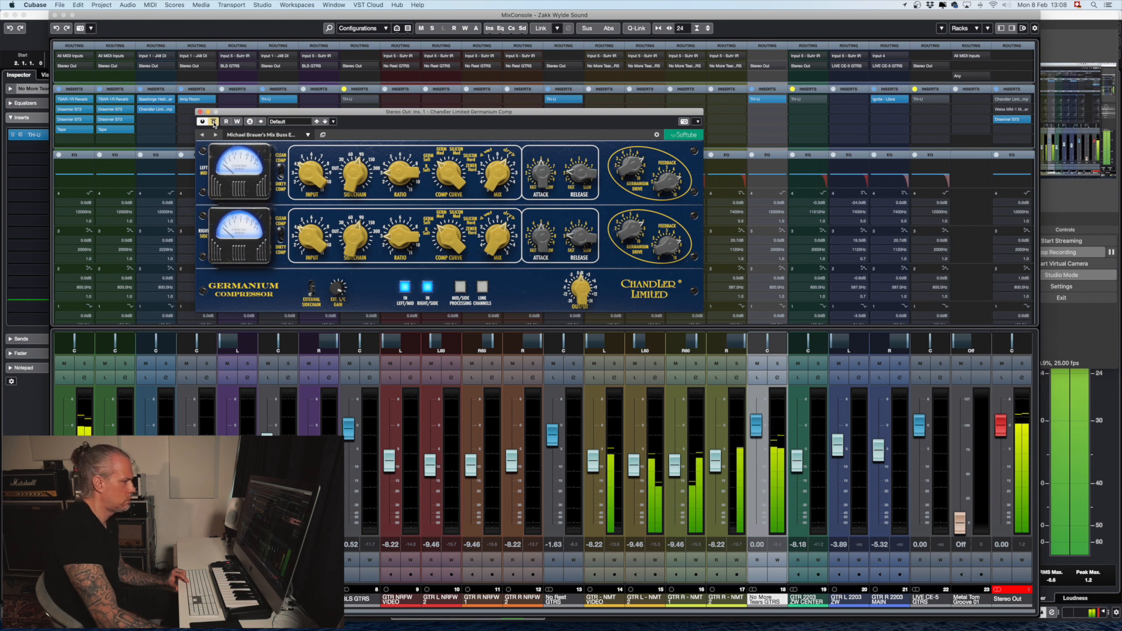
pyautogui.click(215, 124)
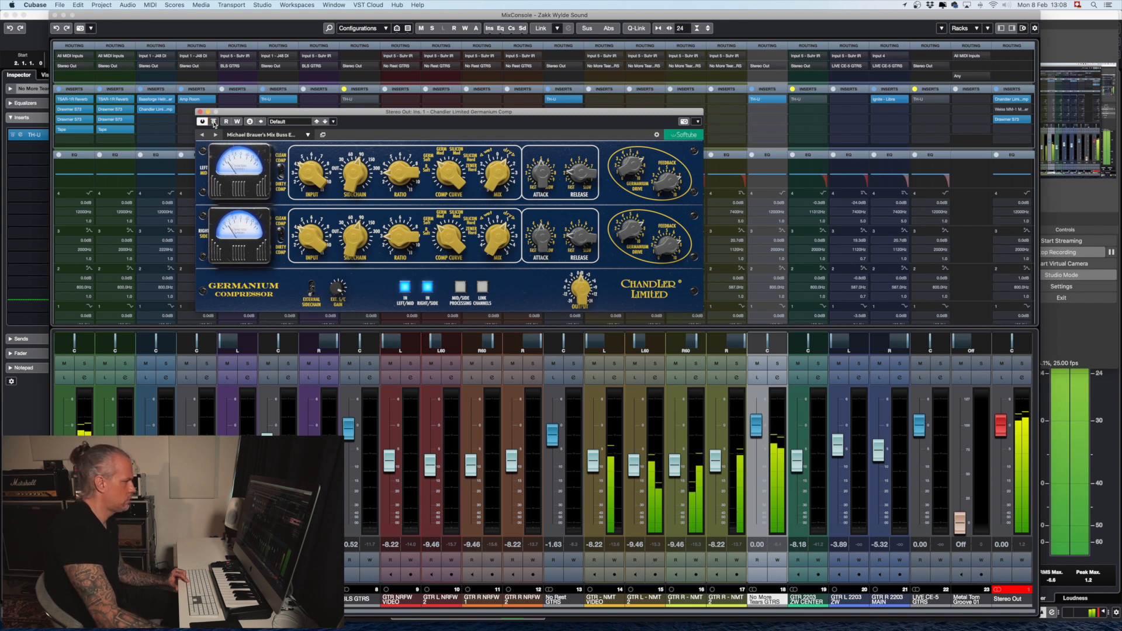
# Step: Return to the project window, play the mix from around bar 56 to check the Germanium Comp again, and close the plug-in
pyautogui.hotkey('ctrl', 'Up')
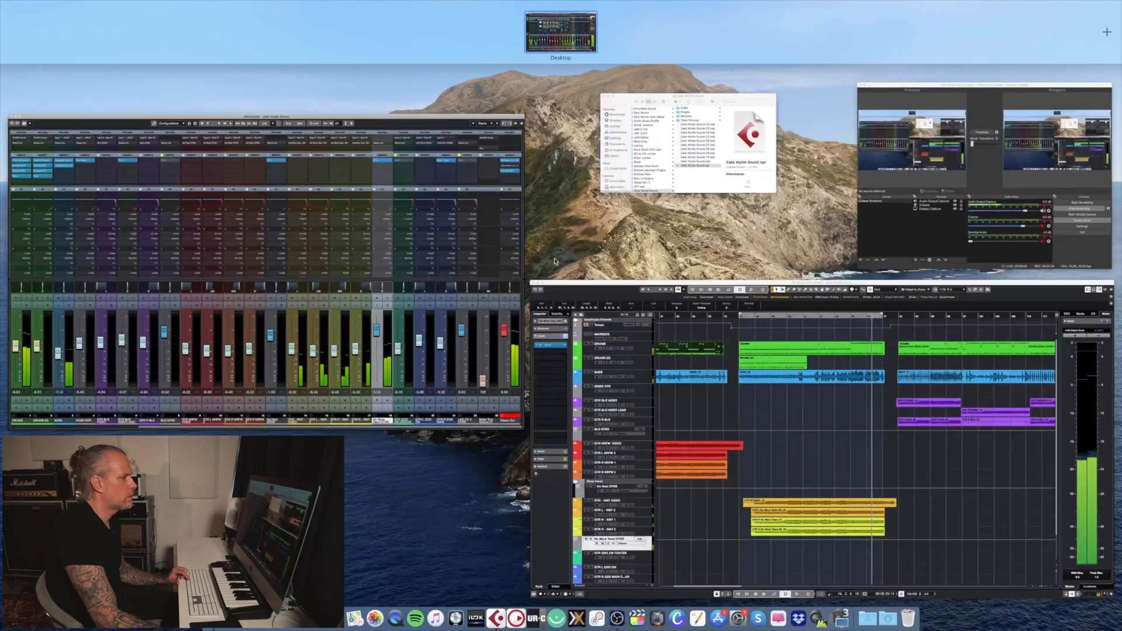
pyautogui.click(752, 466)
pyautogui.press('space')
pyautogui.click(517, 78)
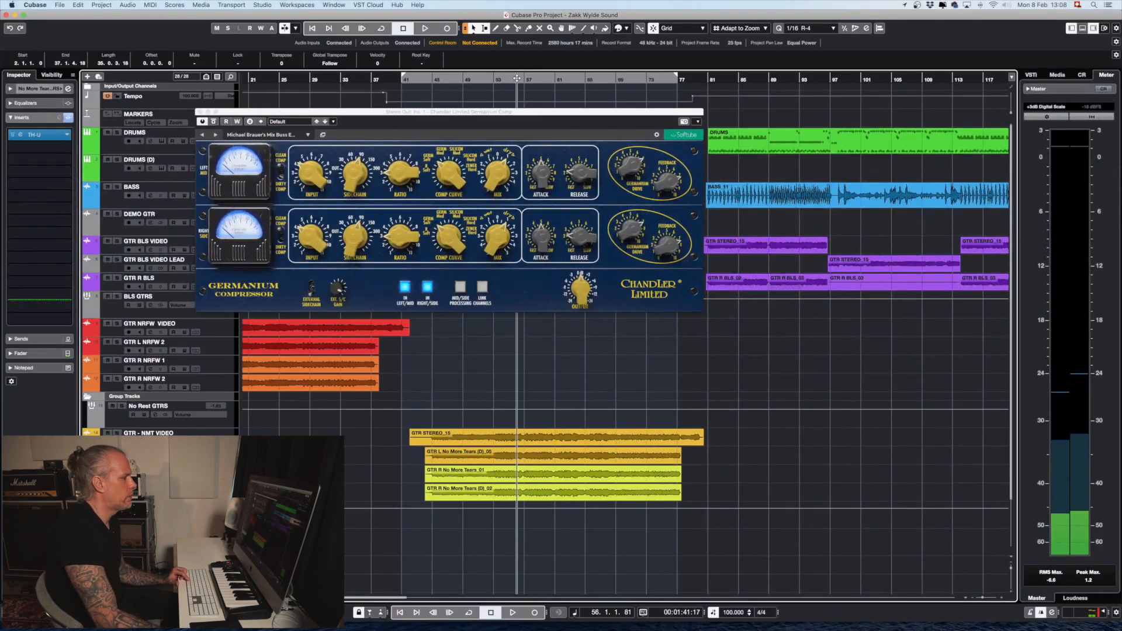
pyautogui.press('space')
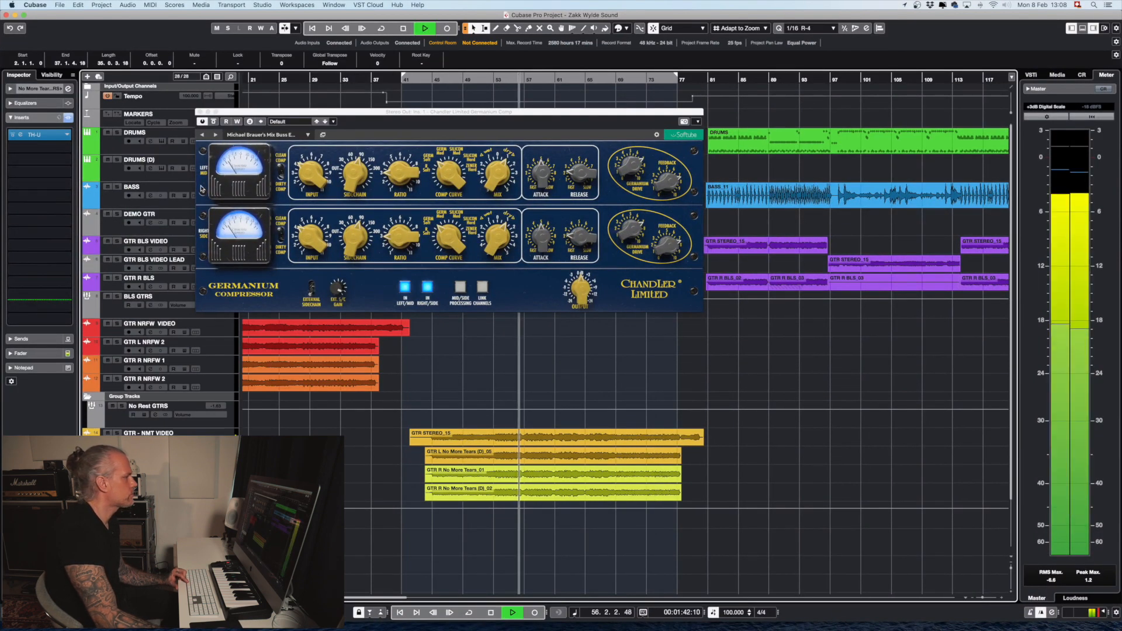
pyautogui.click(214, 122)
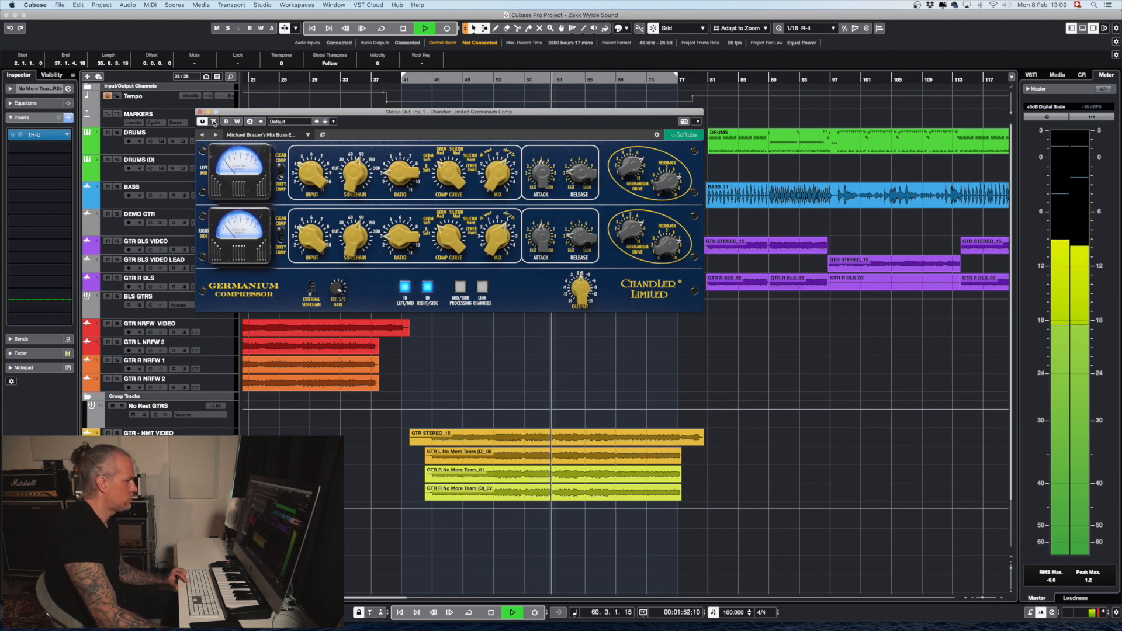
pyautogui.press('space')
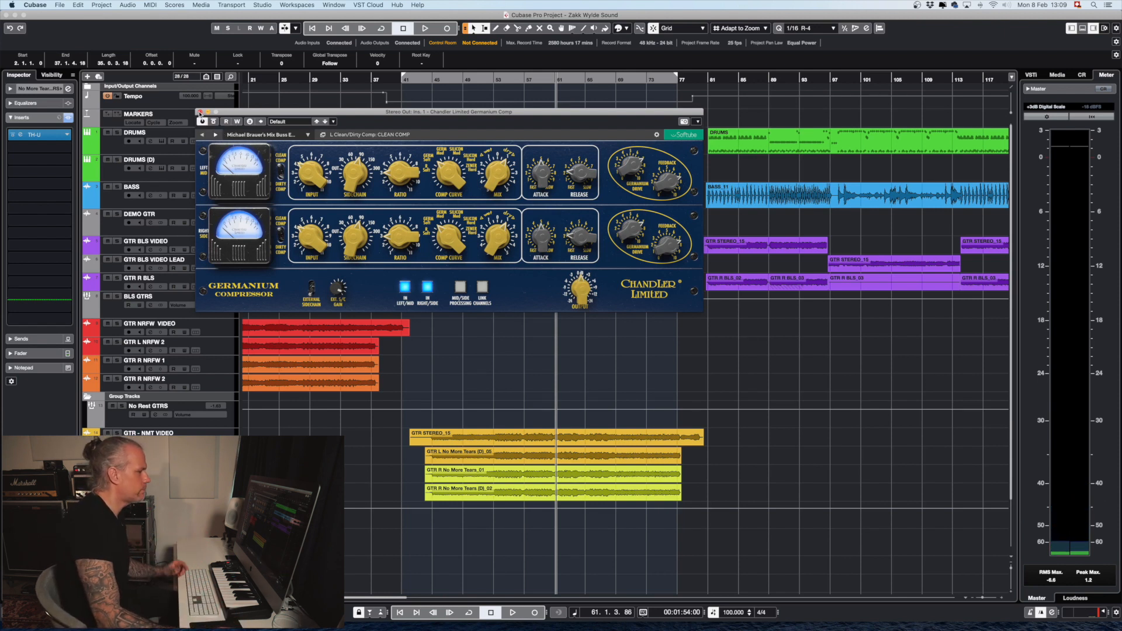
pyautogui.click(199, 112)
# Step: Bring back the MixConsole, open the Weiss MM-1 Mastering Maximizer insert on Stereo Out and move its window clear of the insert slots
pyautogui.hotkey('ctrl', 'Up')
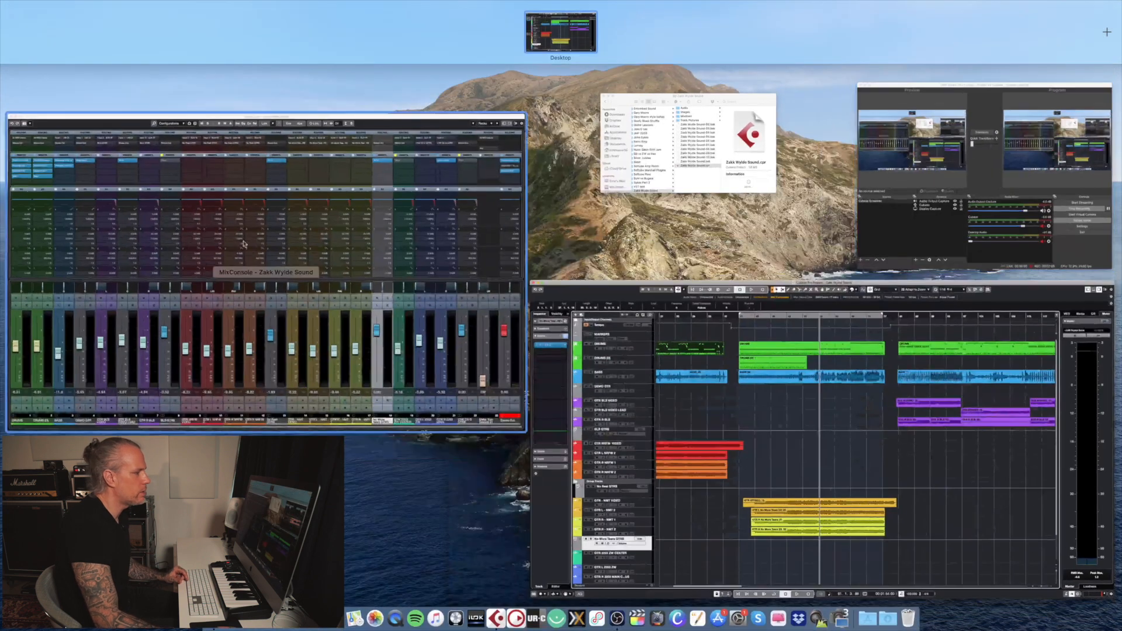
pyautogui.click(368, 224)
pyautogui.click(1013, 110)
pyautogui.click(1012, 111)
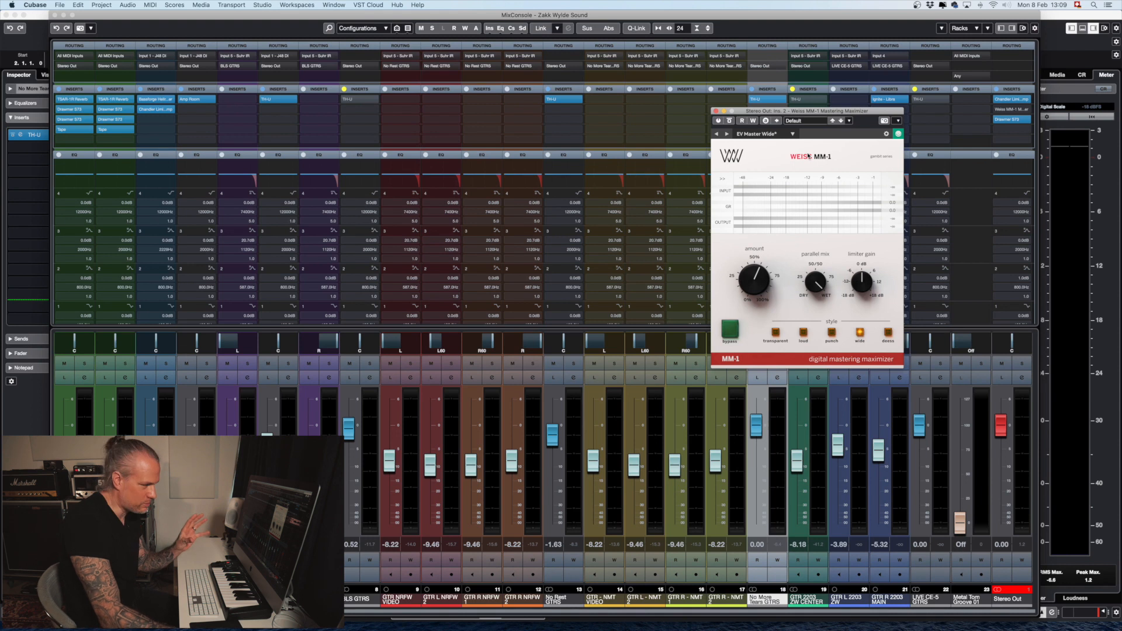
pyautogui.moveTo(869, 116); pyautogui.dragTo(849, 111)
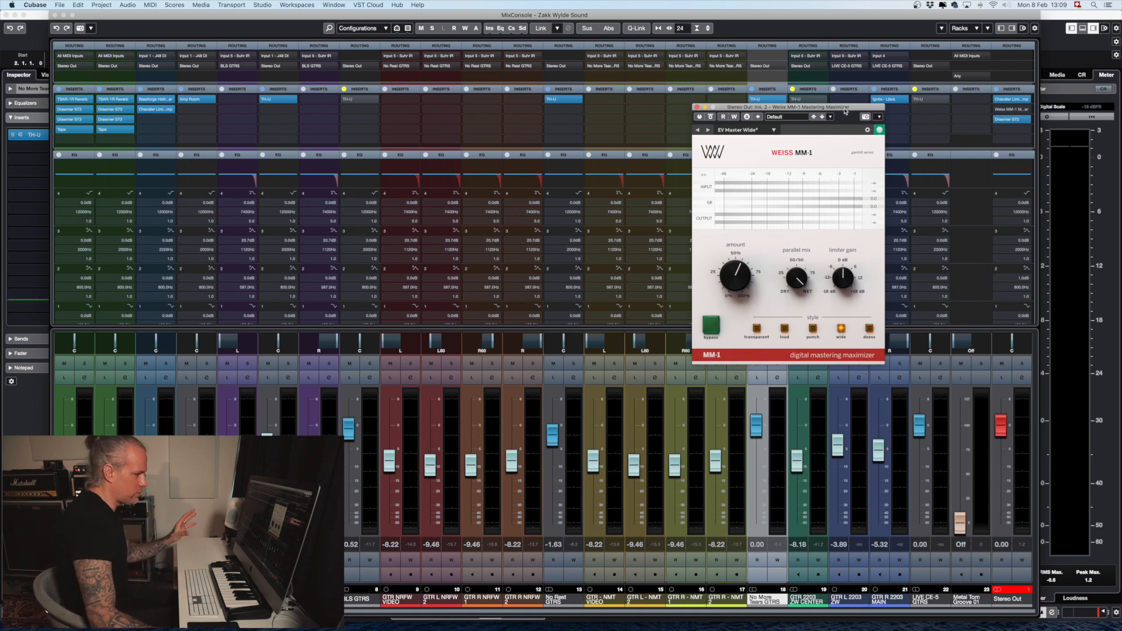
pyautogui.moveTo(854, 108); pyautogui.dragTo(655, 105)
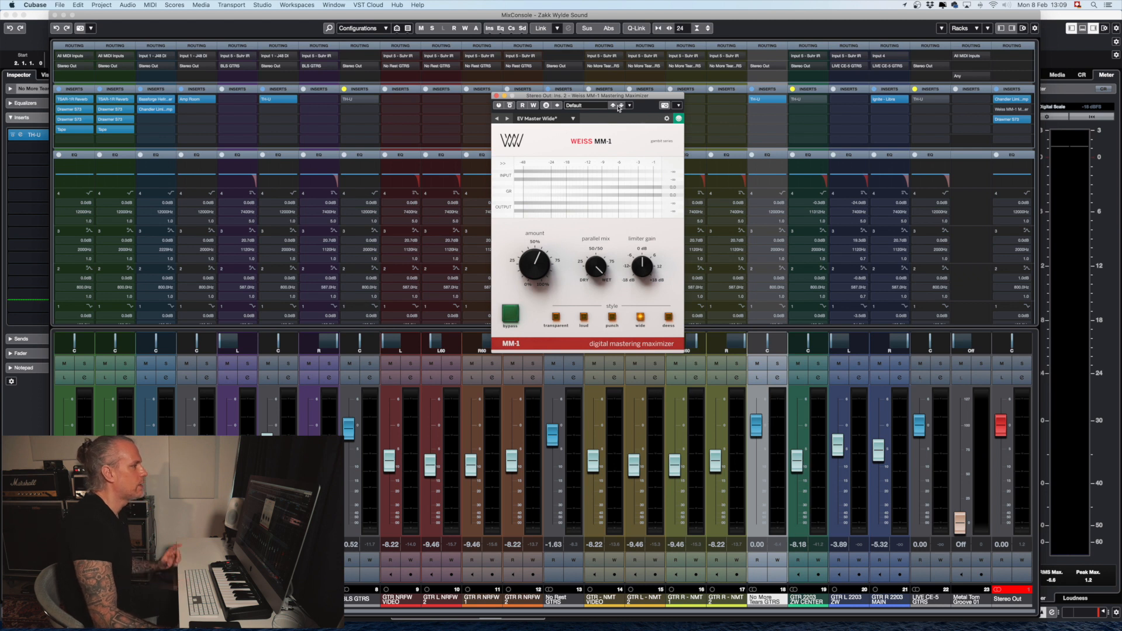
# Step: Activate the Weiss MM-1 on Stereo Out, start playback and compare the mix with it bypassed and active
pyautogui.click(499, 106)
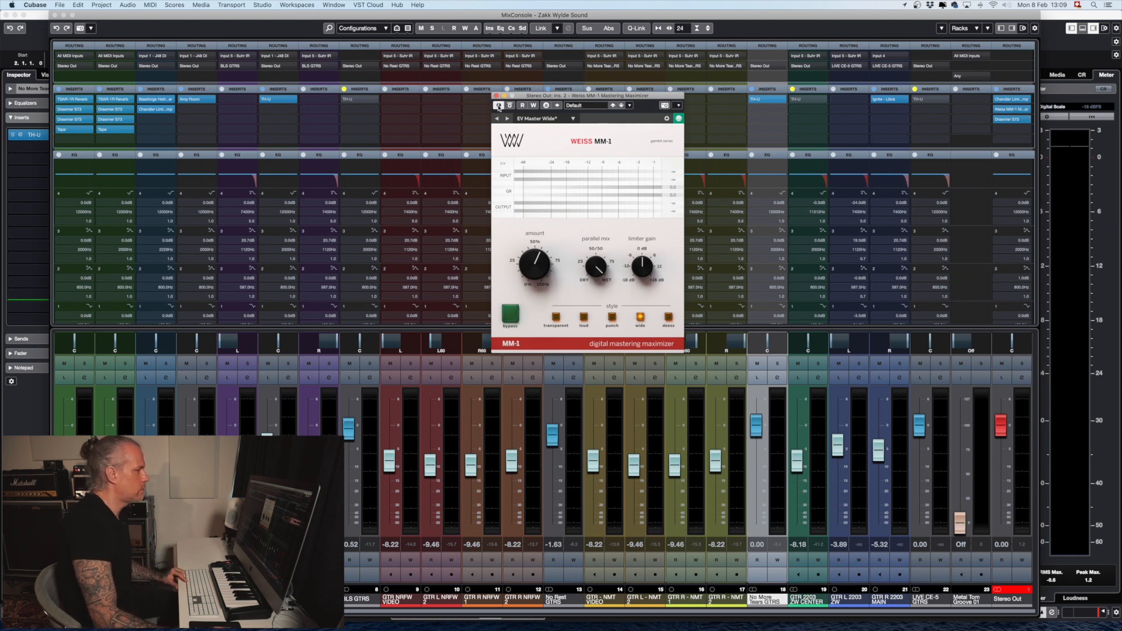
pyautogui.click(512, 107)
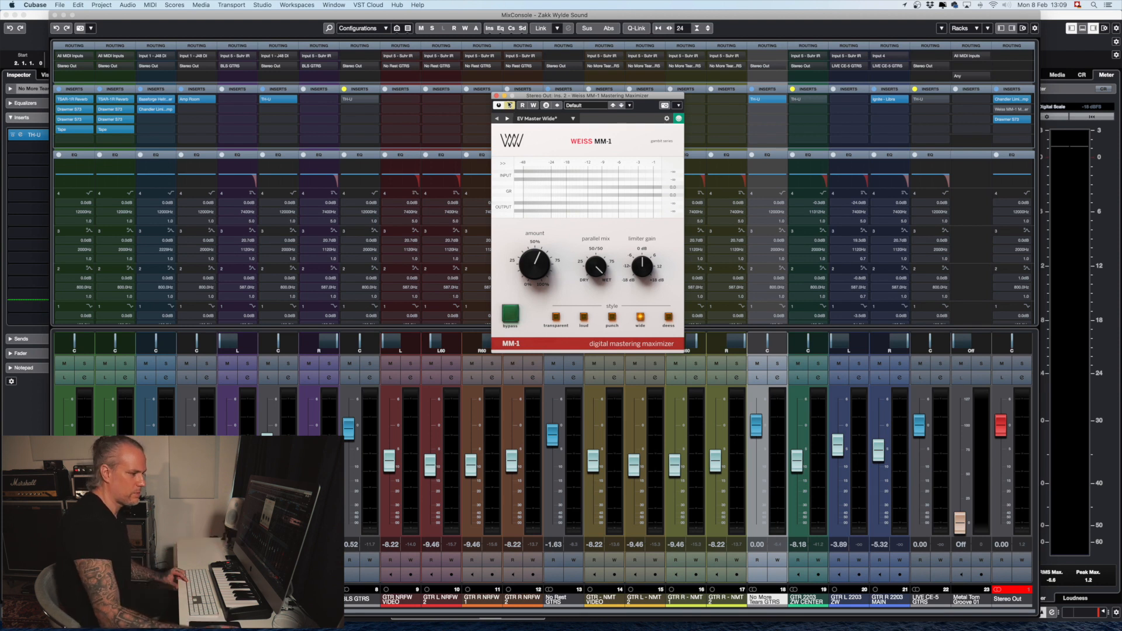
pyautogui.press('space')
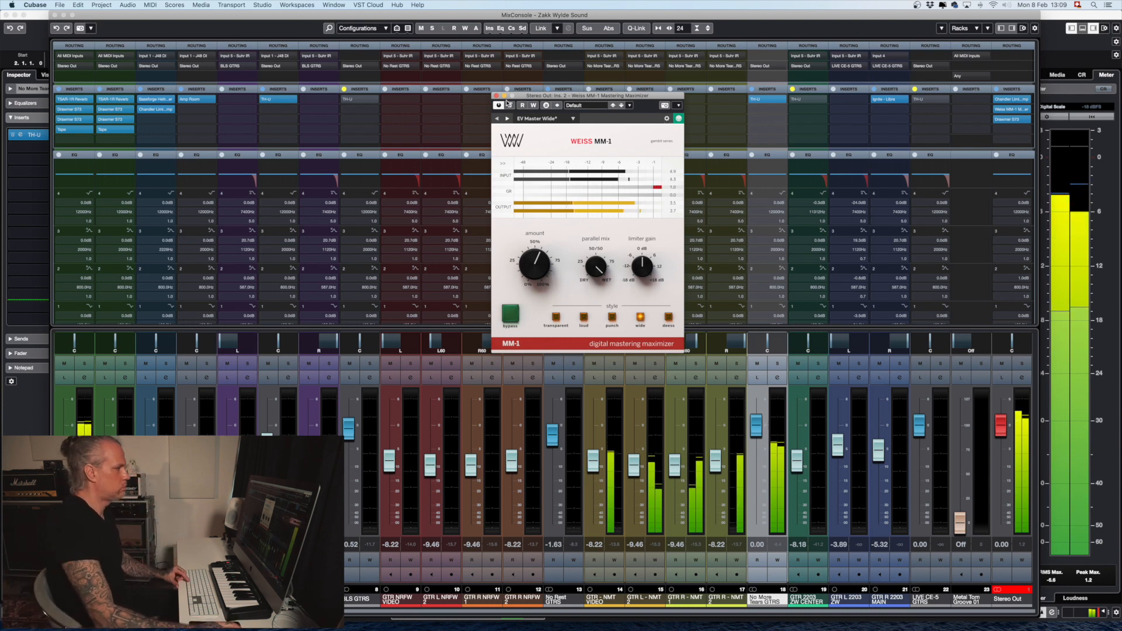
pyautogui.click(509, 106)
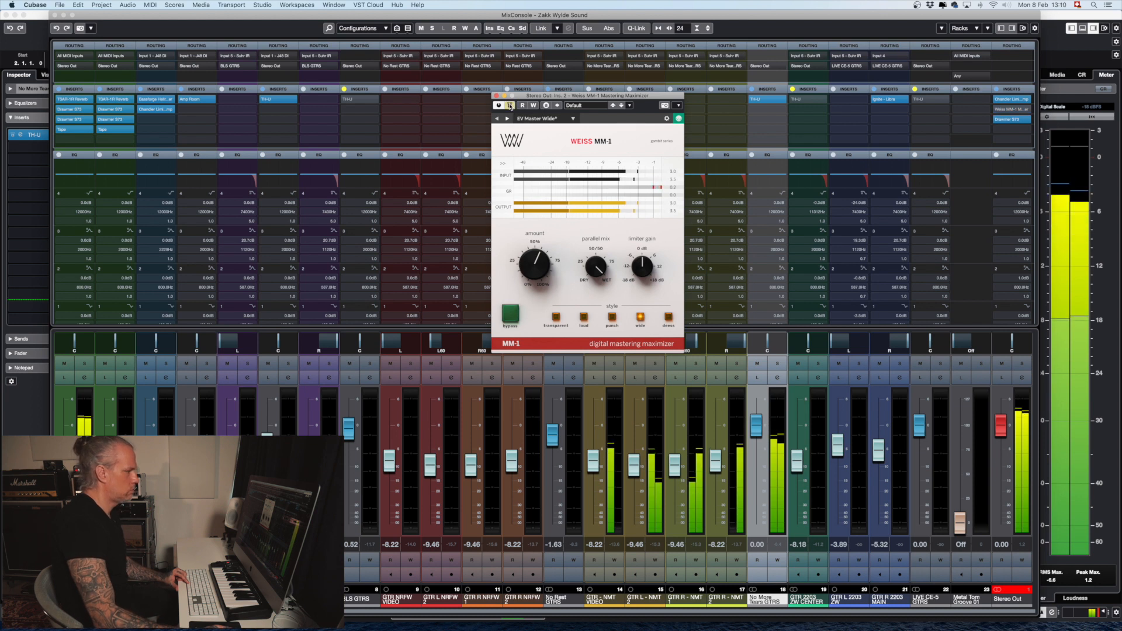
pyautogui.click(509, 106)
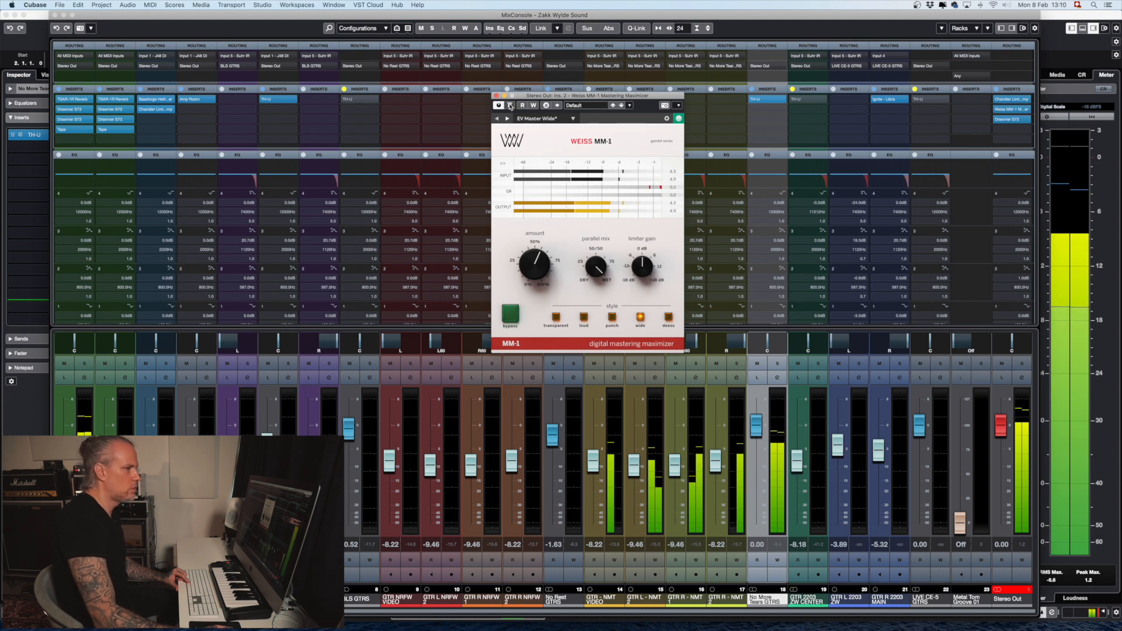
# Step: Deactivate the Drawmer S73 insert on Stereo Out and compare the Weiss MM-1 bypassed and active again, leaving it active
pyautogui.click(999, 121)
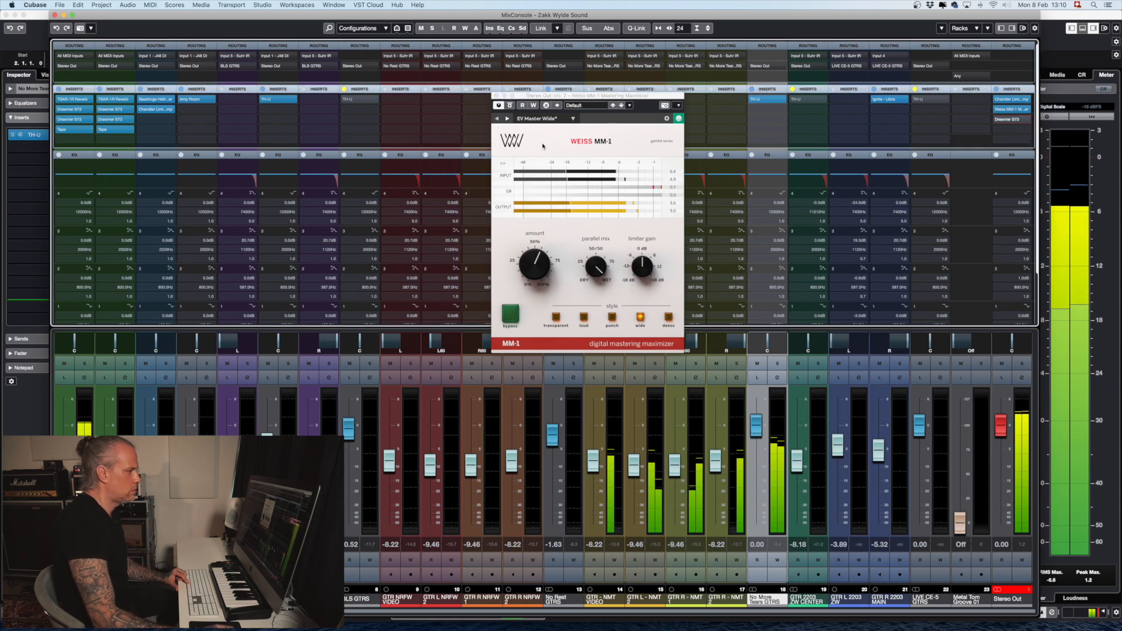
pyautogui.click(509, 106)
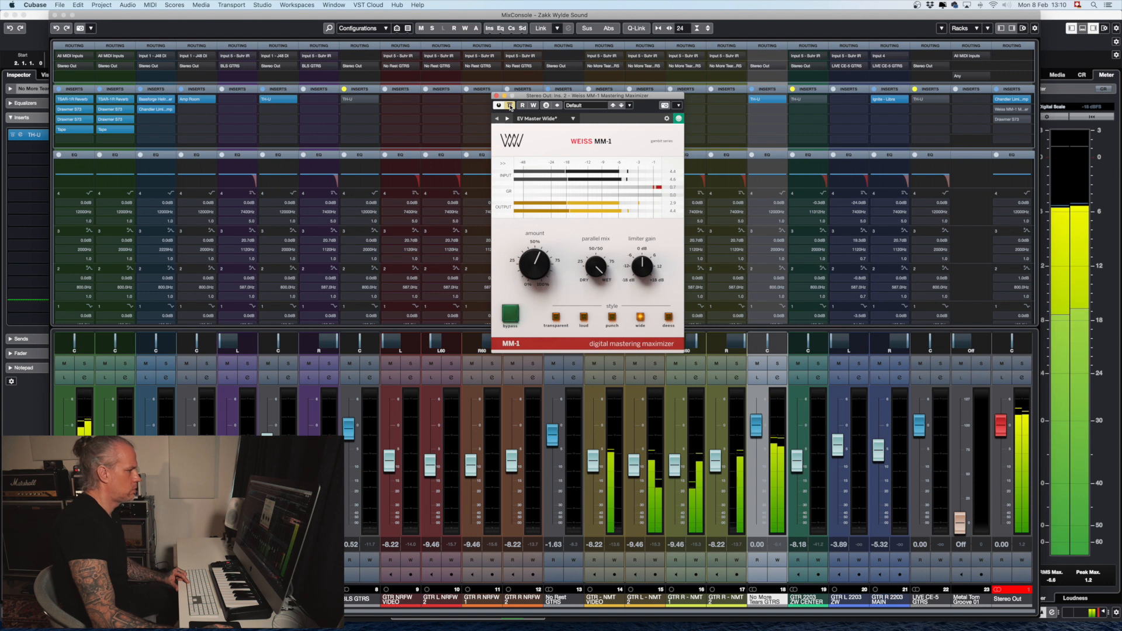
pyautogui.click(509, 105)
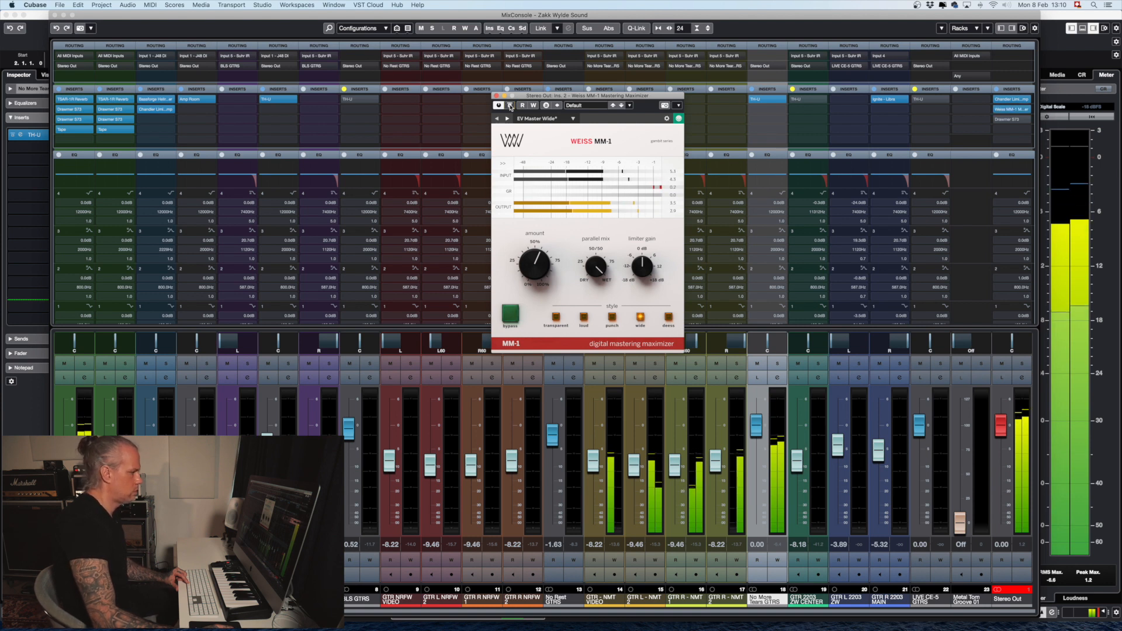
# Step: Show the Germanium Comp and Weiss MM-1 windows side by side to review the Stereo Out chain, then close both
pyautogui.hotkey('ctrl', 'Up')
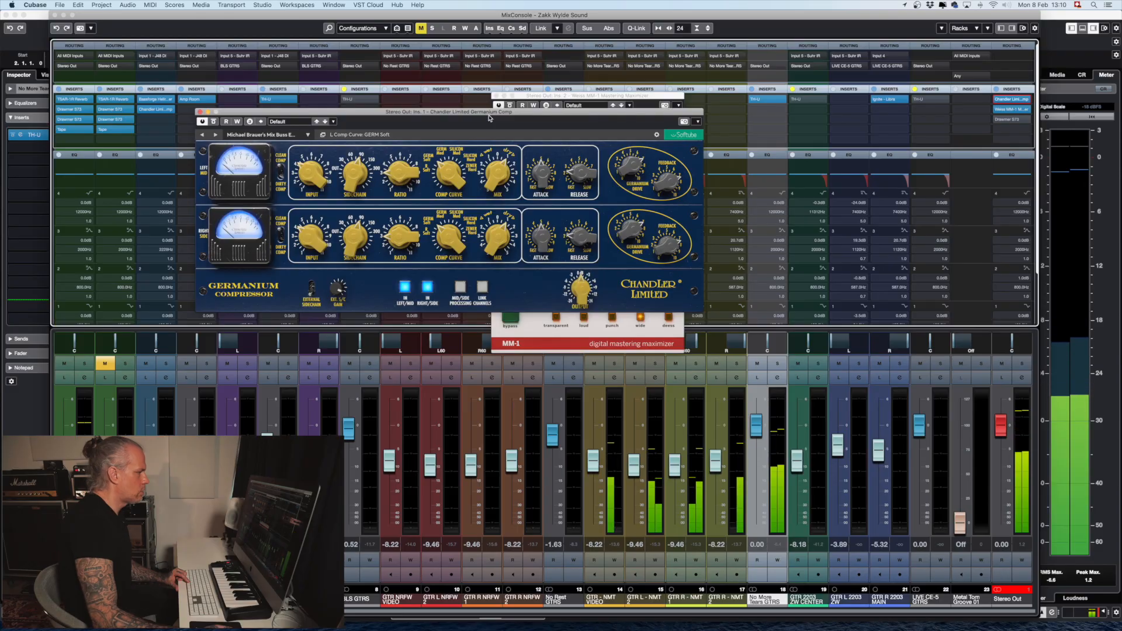
pyautogui.moveTo(299, 111); pyautogui.dragTo(163, 88)
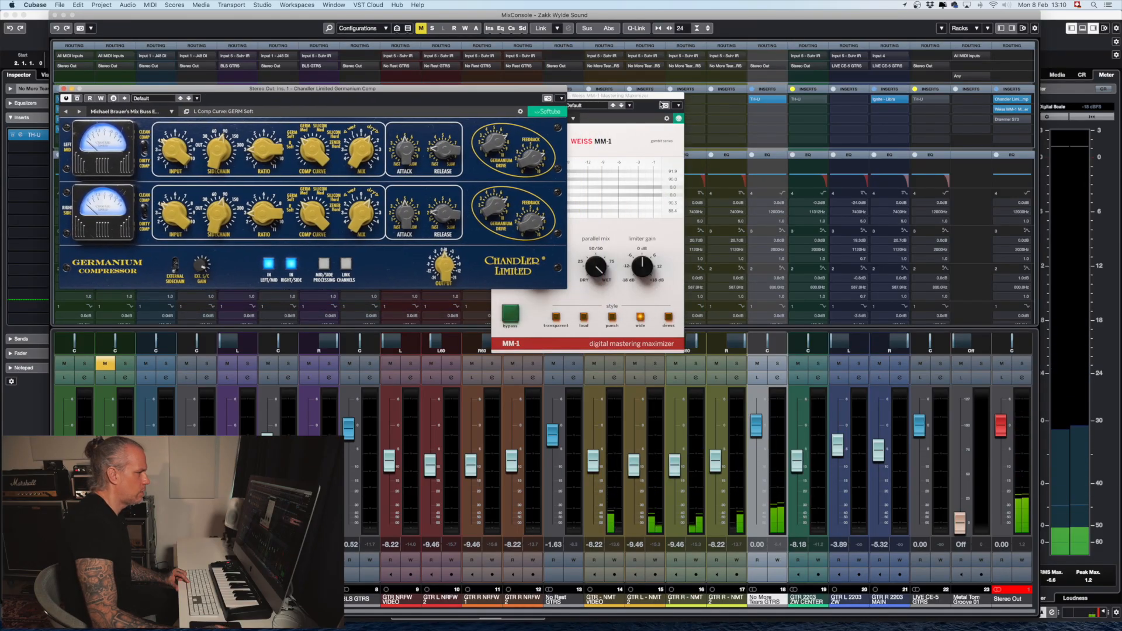
pyautogui.click(658, 96)
pyautogui.moveTo(658, 96); pyautogui.dragTo(738, 90)
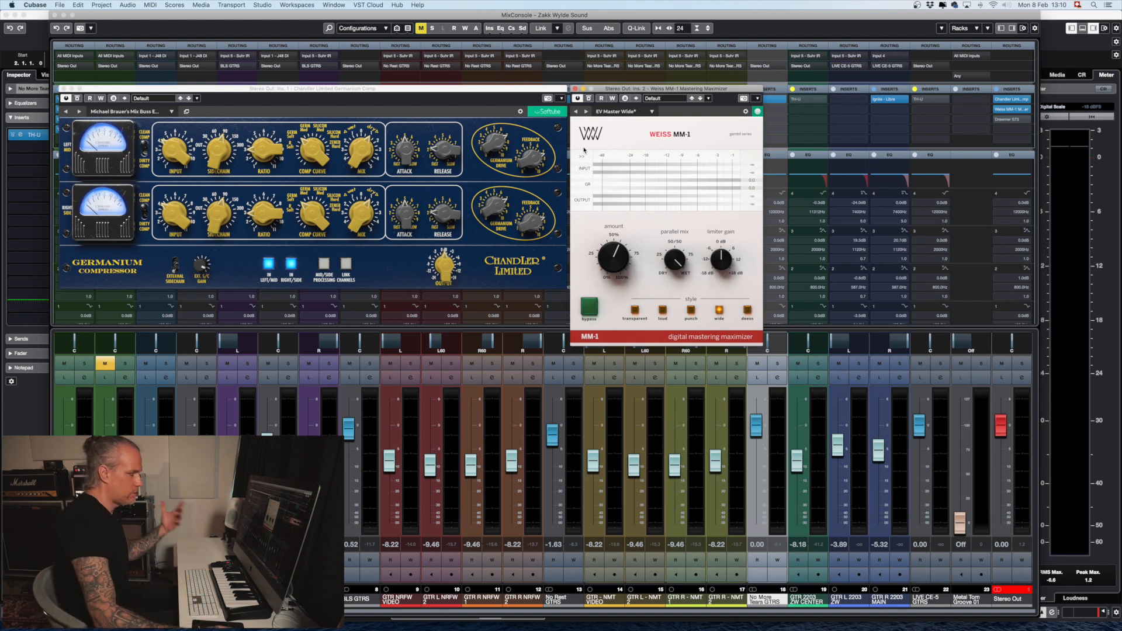
pyautogui.click(582, 155)
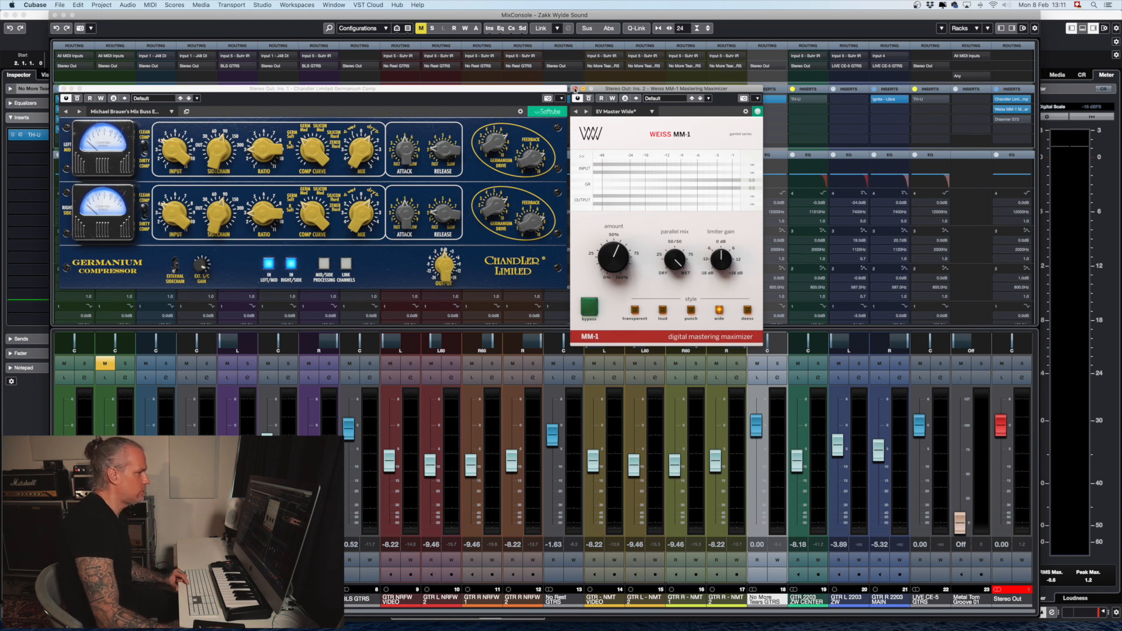
pyautogui.click(574, 89)
pyautogui.click(64, 88)
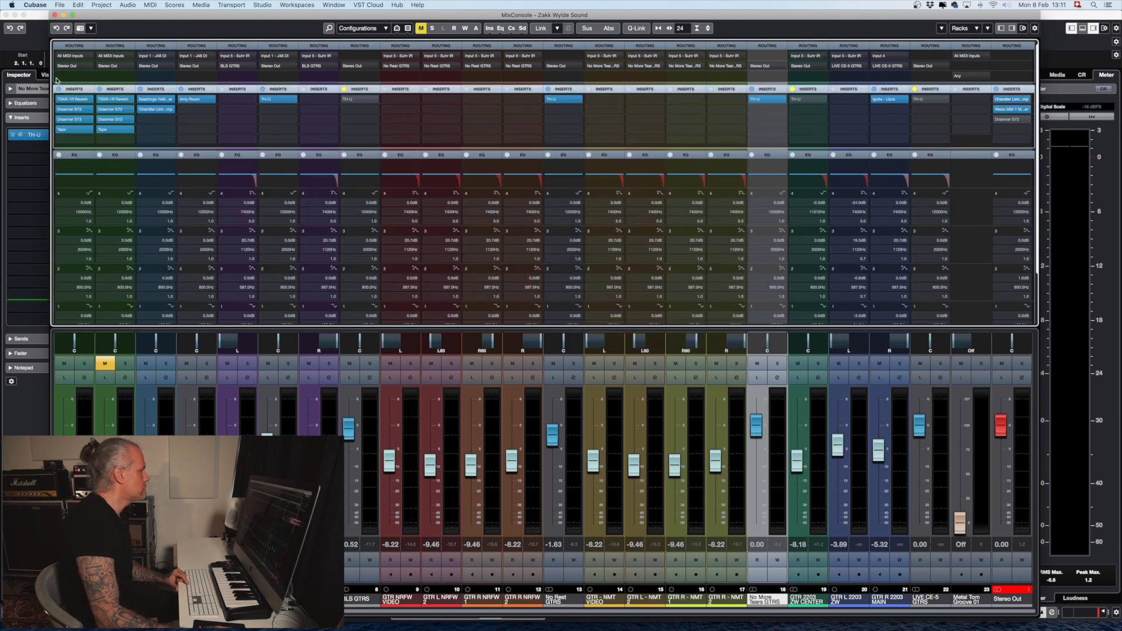
# Step: Return to the project window, open the Amp Room insert on the DEMO GTR track to review its amp chain, and close it
pyautogui.press('F3')
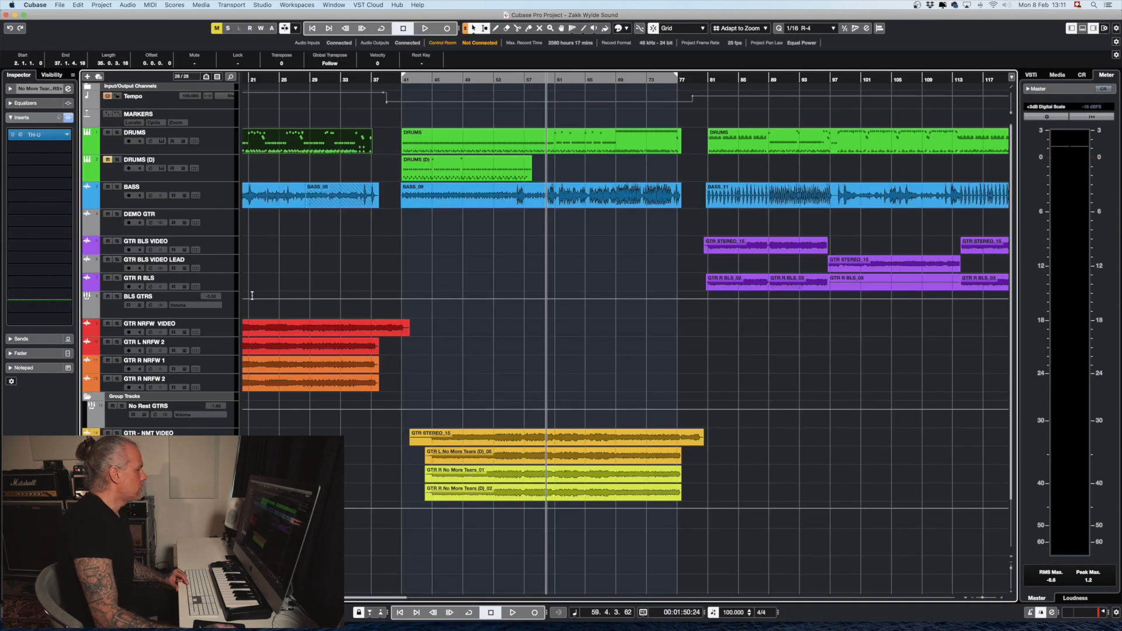
pyautogui.click(215, 226)
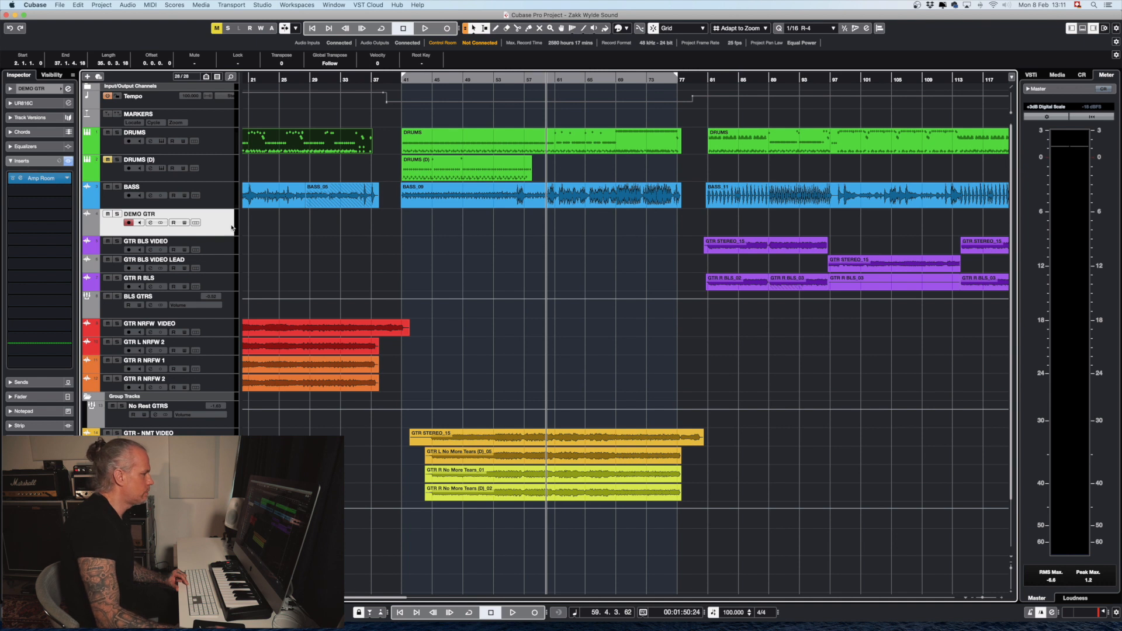
pyautogui.click(42, 180)
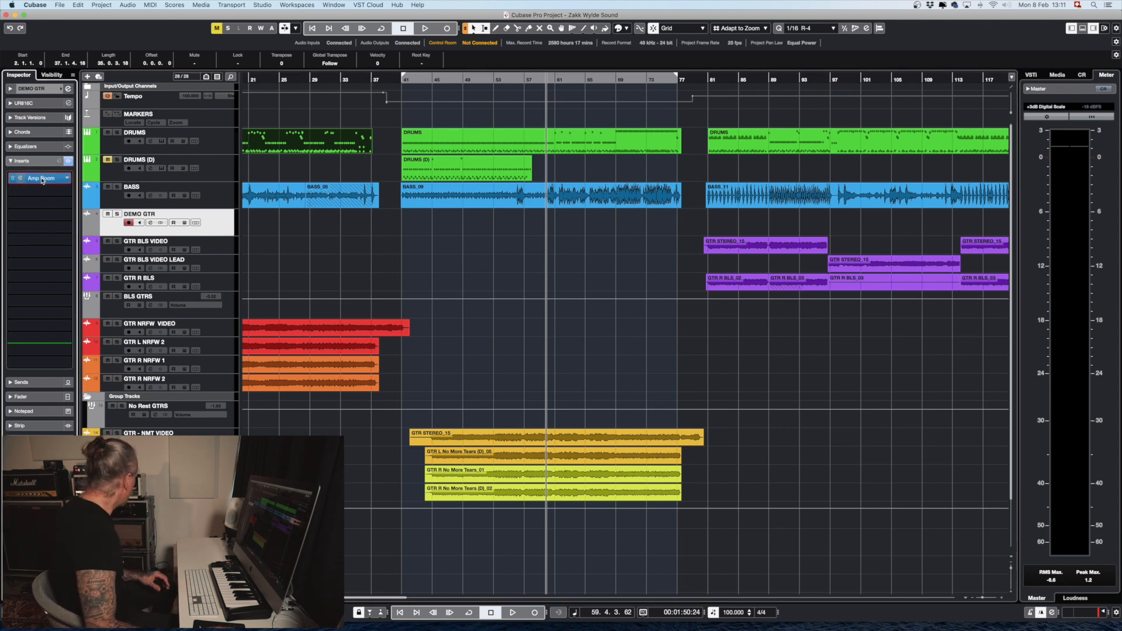
pyautogui.click(42, 181)
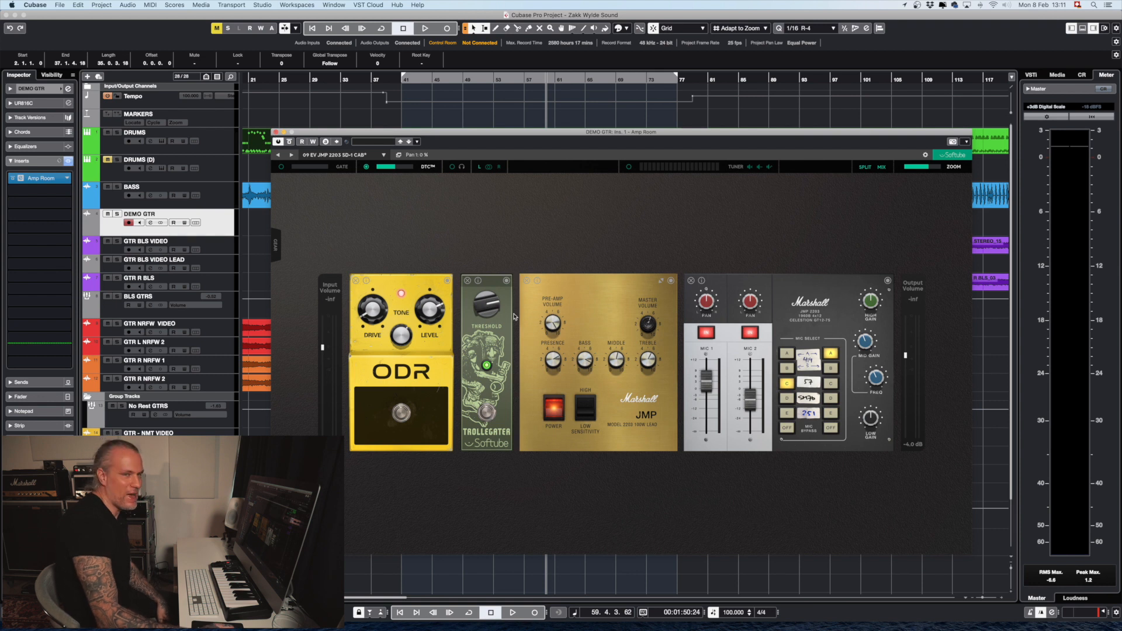
pyautogui.click(276, 132)
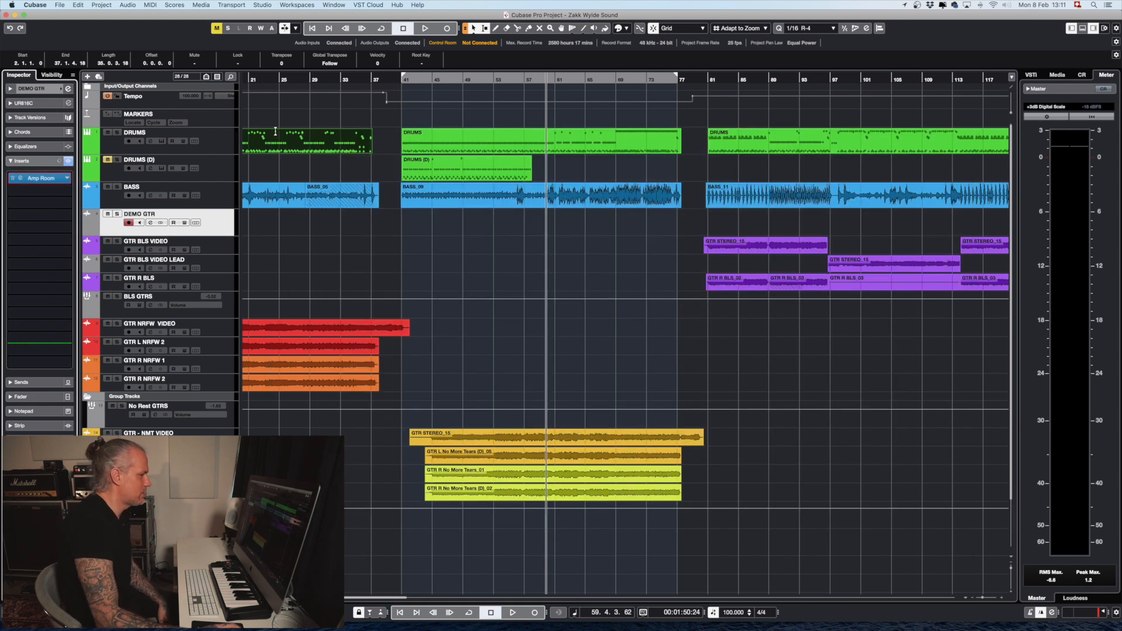